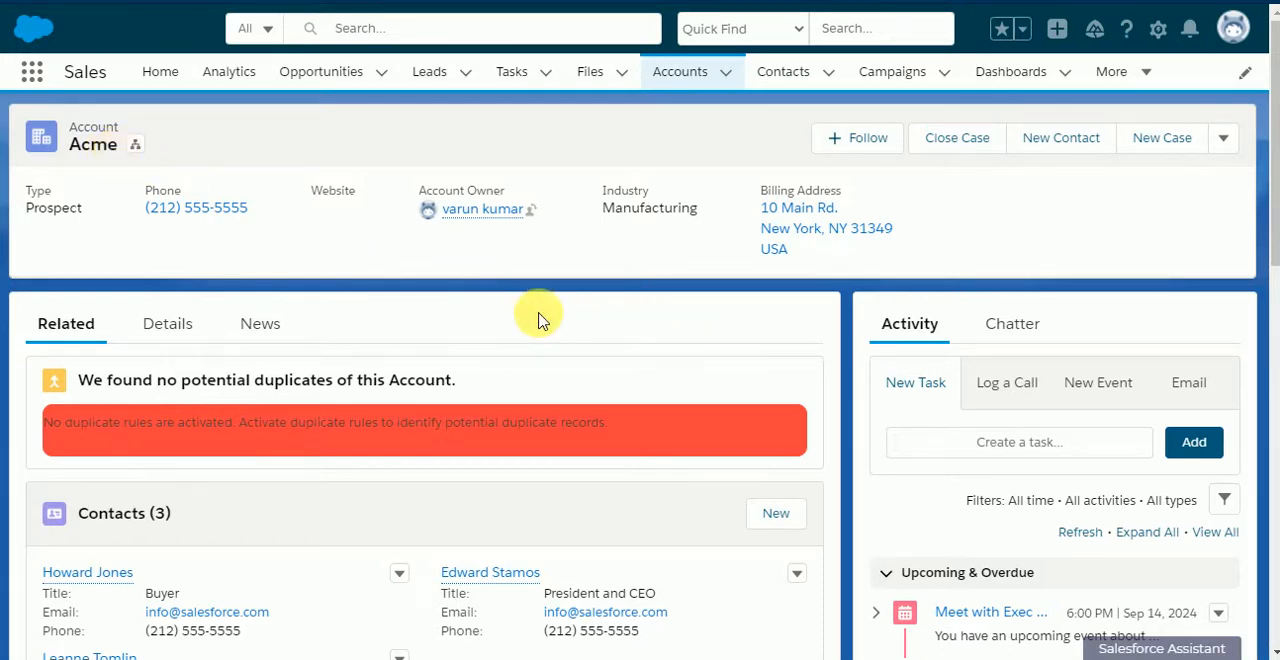
Step: Examine the related cases listed on the Acme account record
scroll(537, 314, "down", 3)
scroll(537, 314, "up", 1)
scroll(540, 318, "down", 3)
scroll(540, 318, "down", 4)
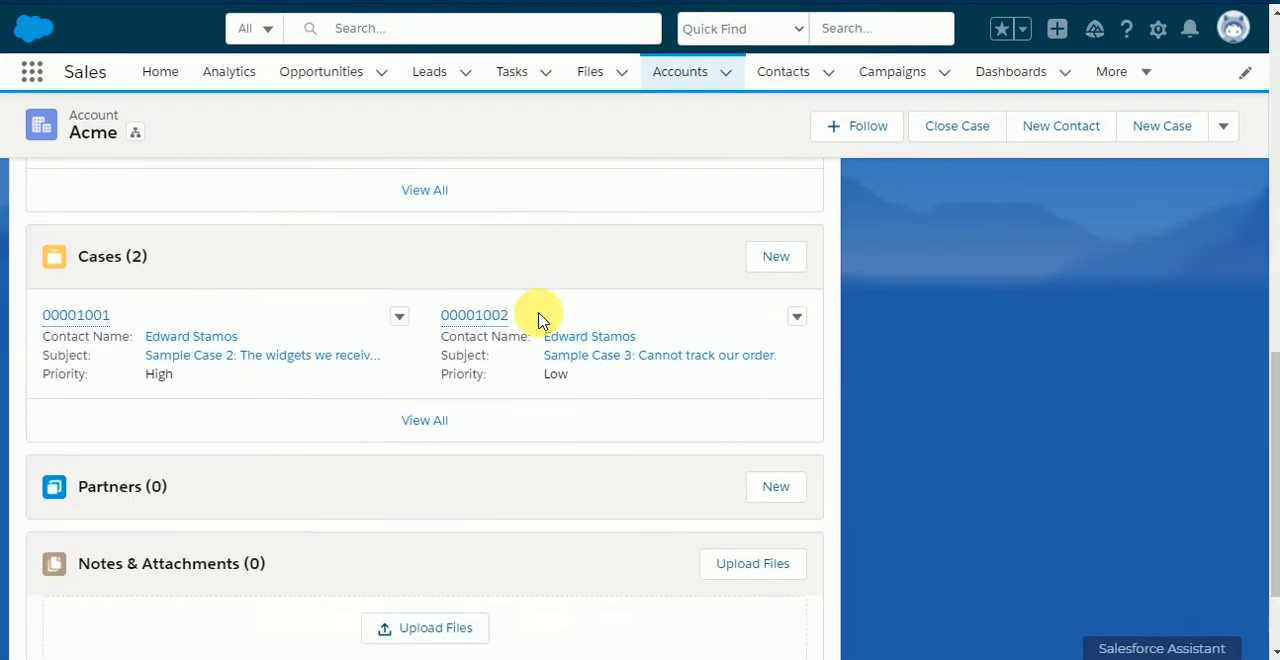
mouse_move(100, 317)
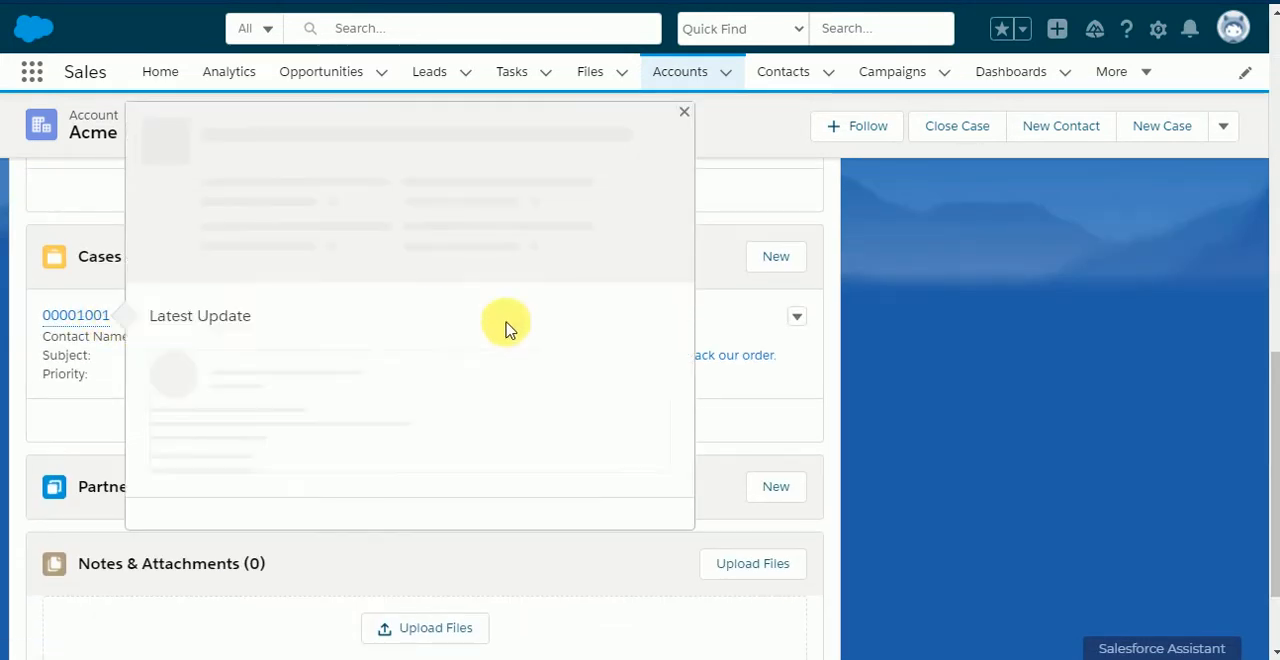
scroll(914, 295, "up", 10)
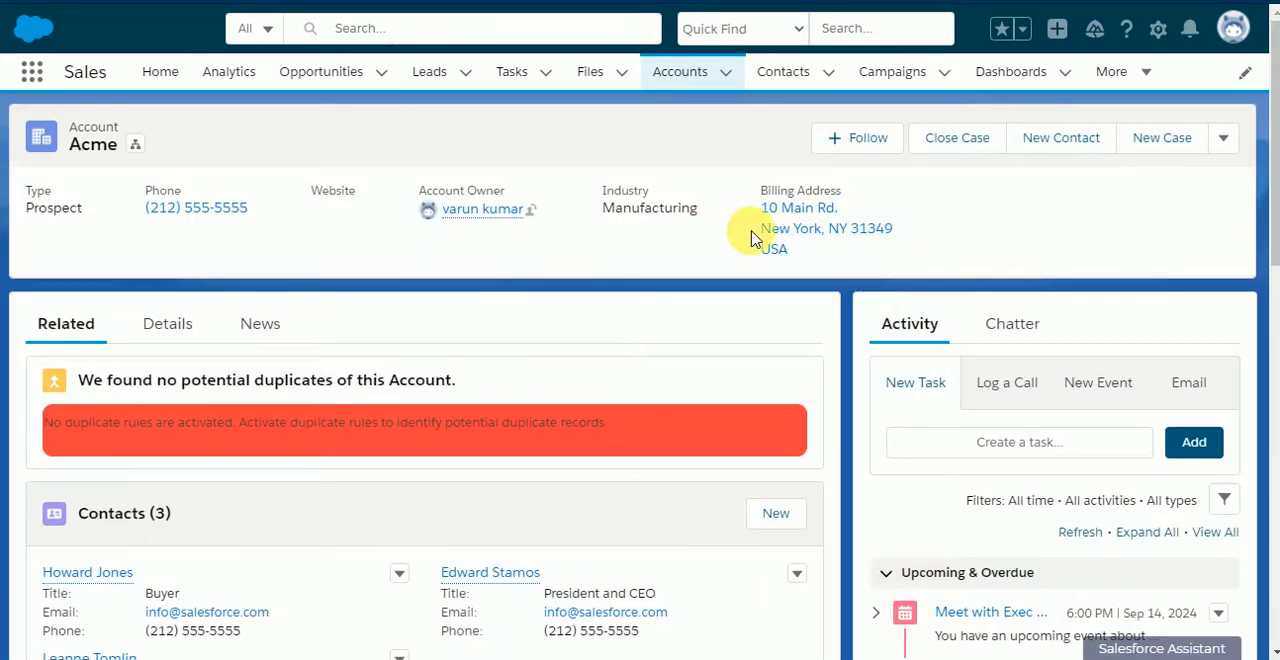
Step: Run the Close Case action on the Acme account for both Sample Case 2 and Sample Case 3
left_click(968, 136)
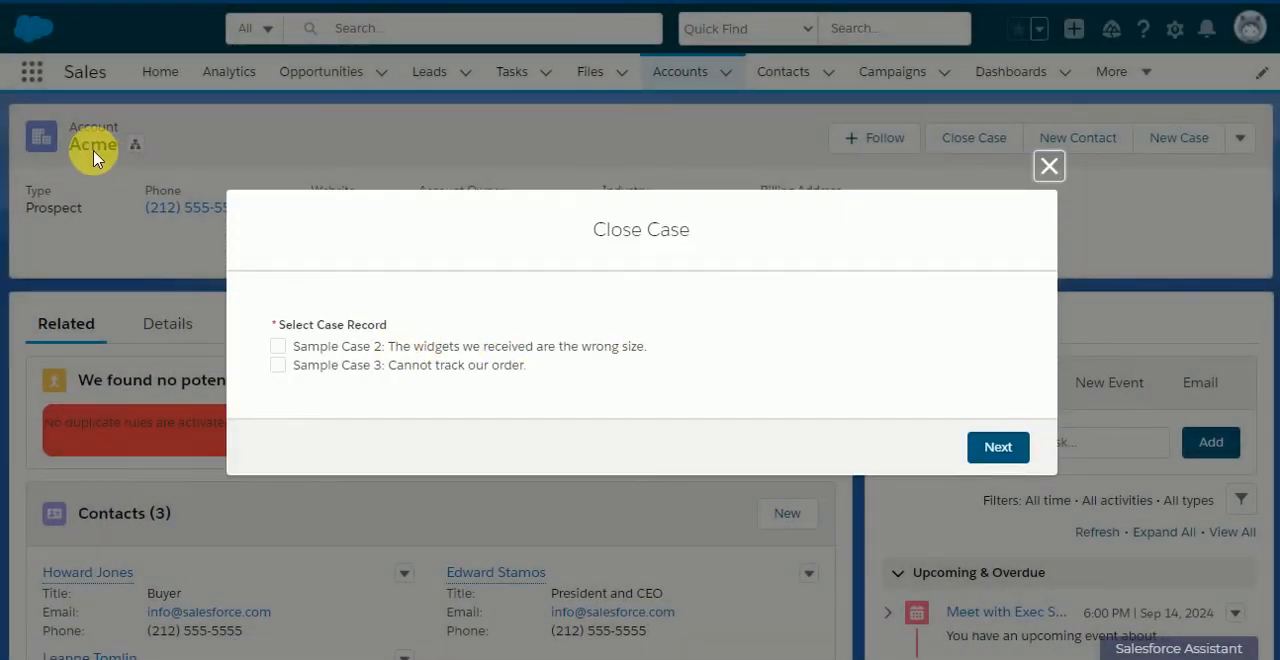
left_click(277, 347)
left_click(277, 365)
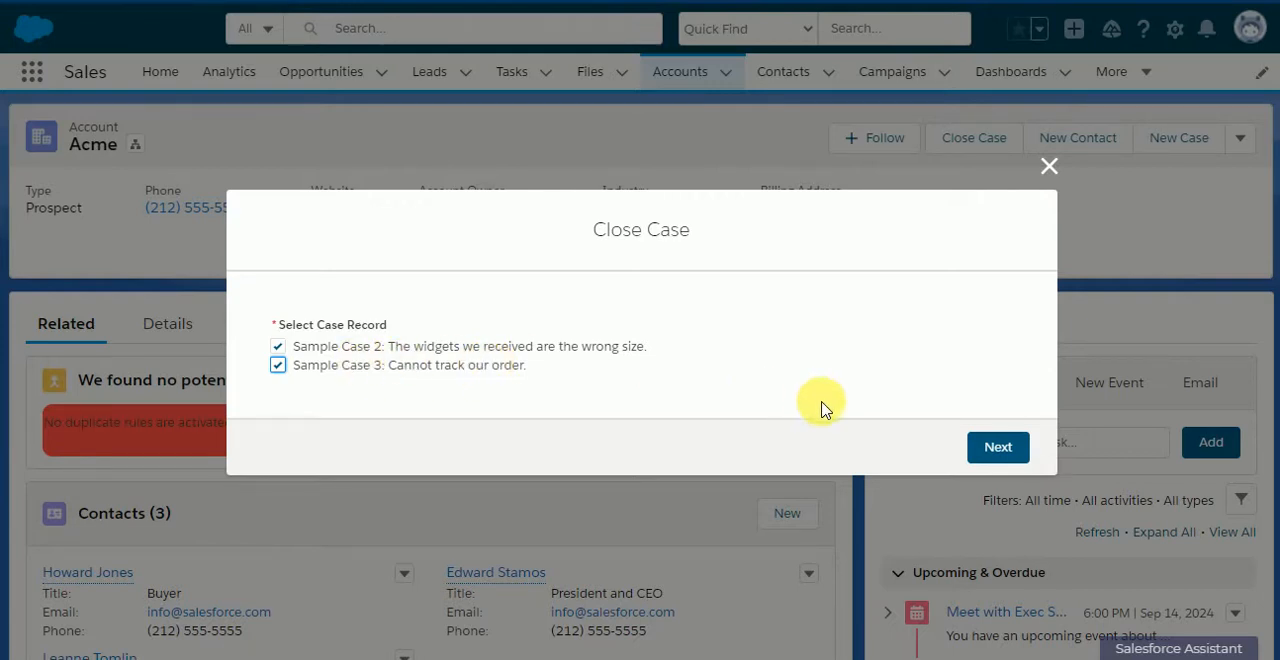
left_click(999, 450)
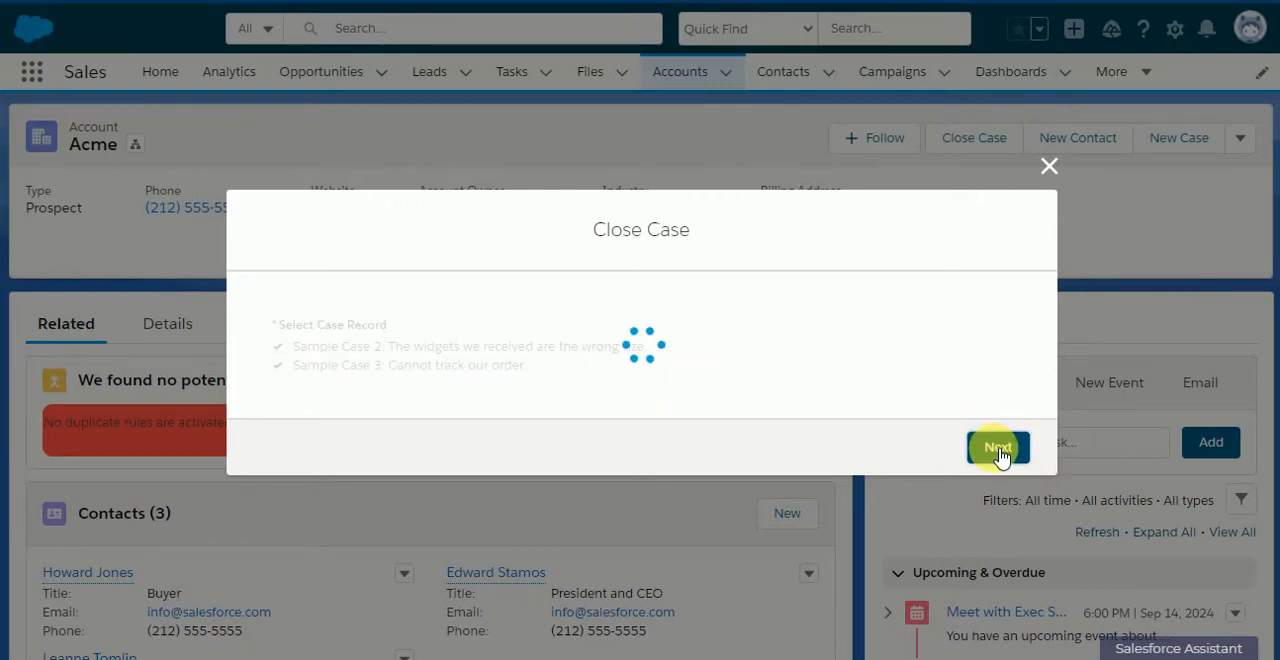
Step: Check the status of both related cases on the Acme account through their record previews
scroll(509, 329, "down", 3)
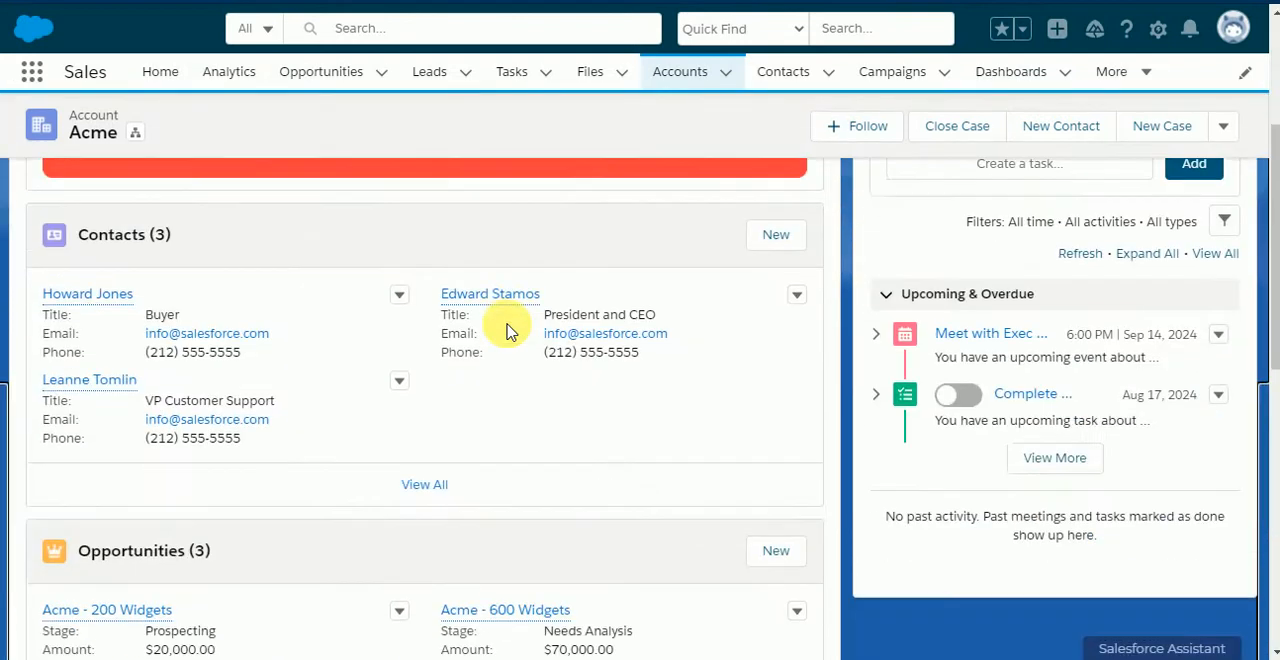
scroll(509, 329, "down", 3)
scroll(409, 371, "down", 2)
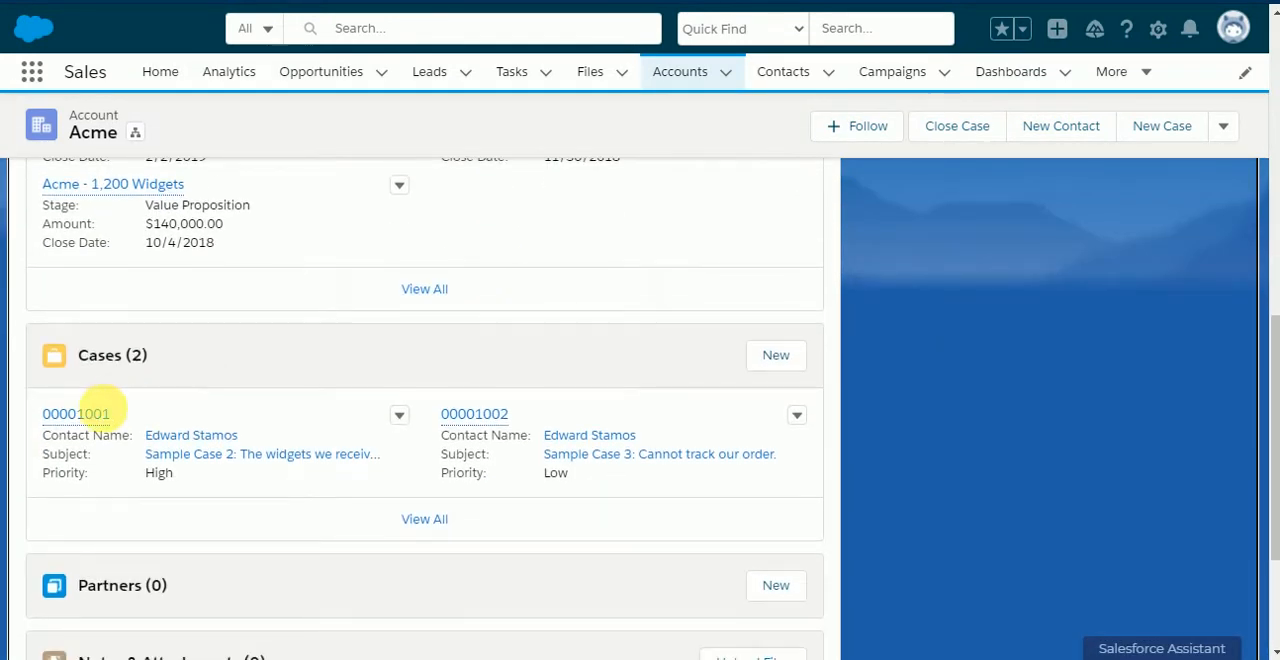
right_click(84, 415)
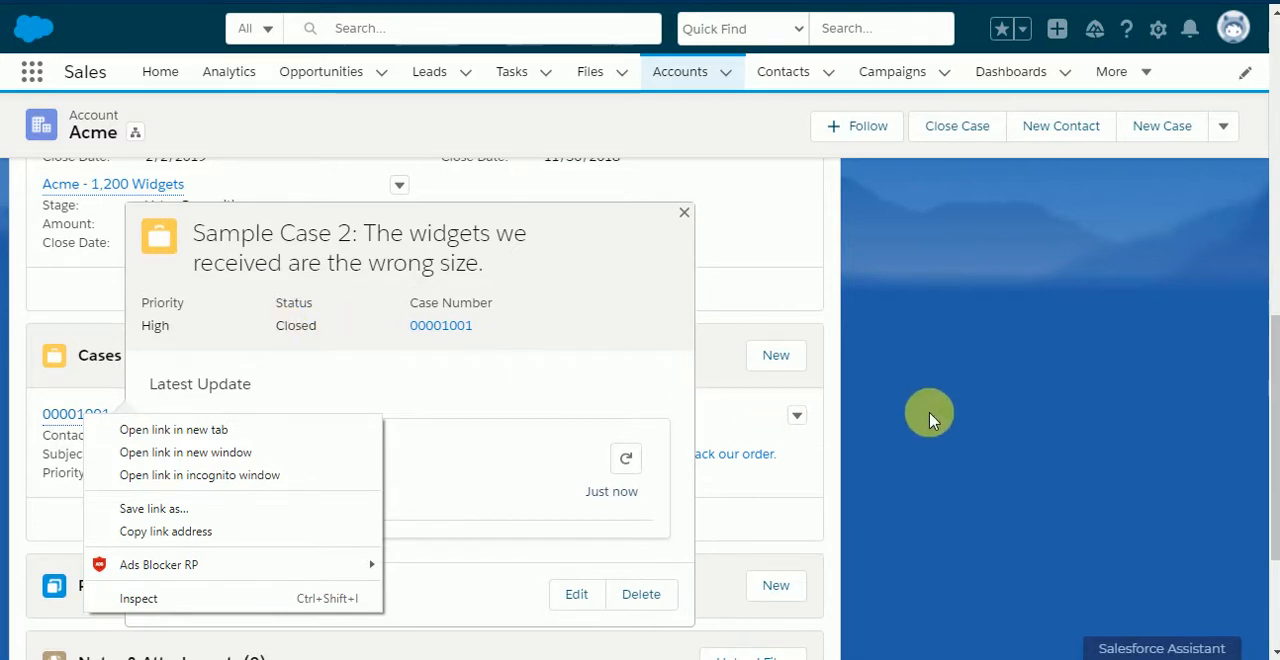
left_click(838, 315)
mouse_move(487, 418)
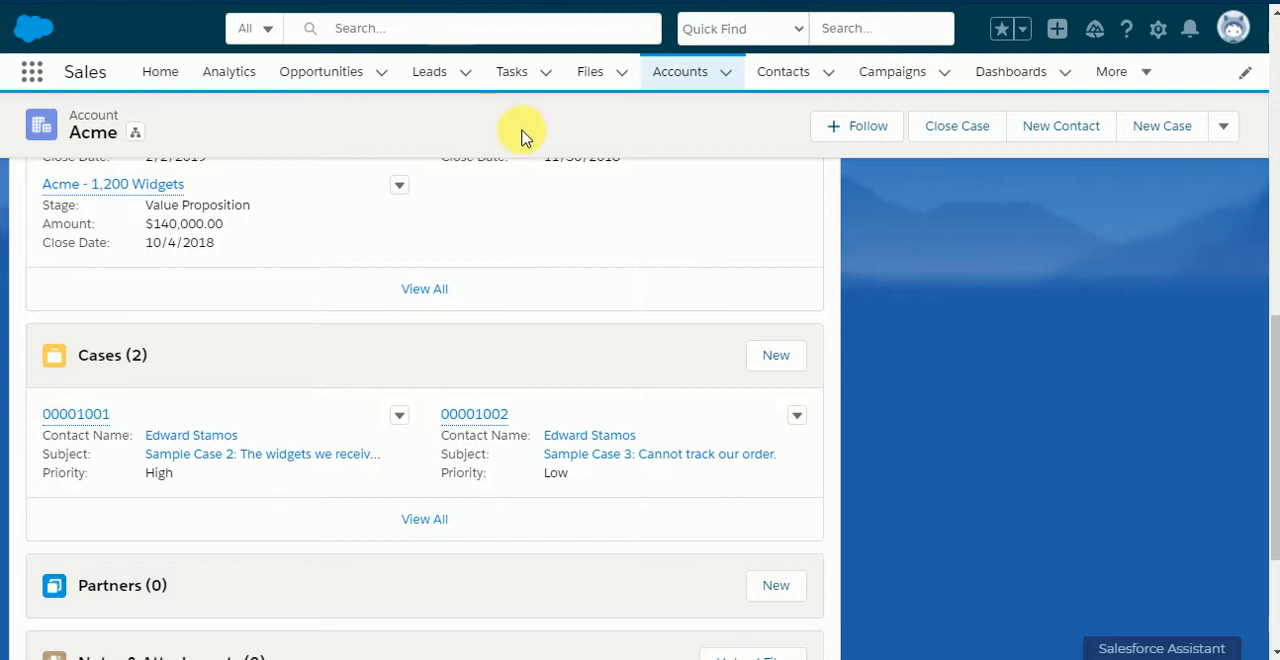
Step: Go to Setup and find the Flows page under Process Automation by searching for "flows"
left_click(1158, 30)
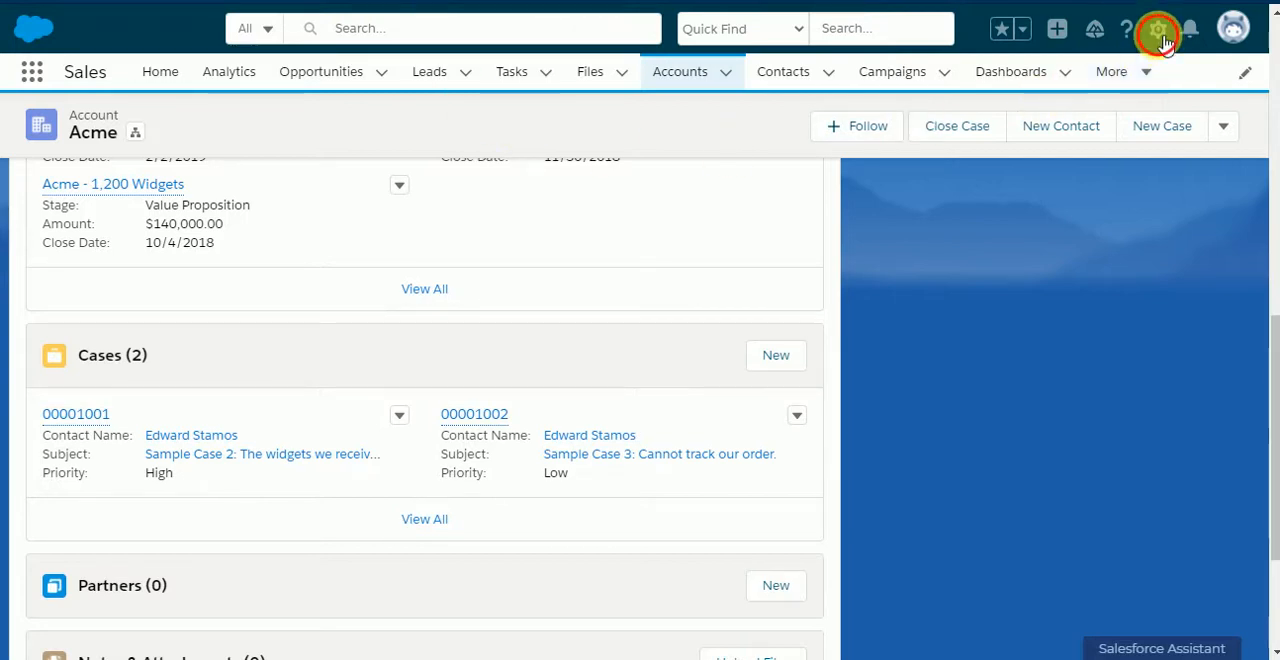
left_click(1080, 90)
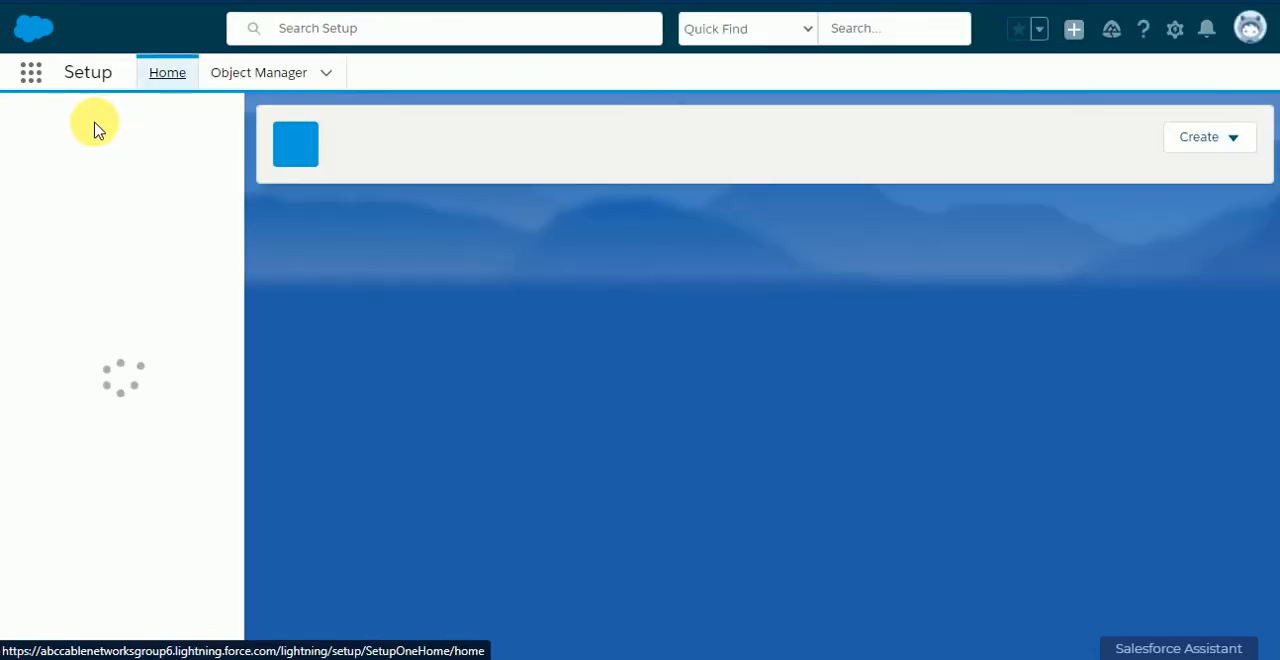
type("flows")
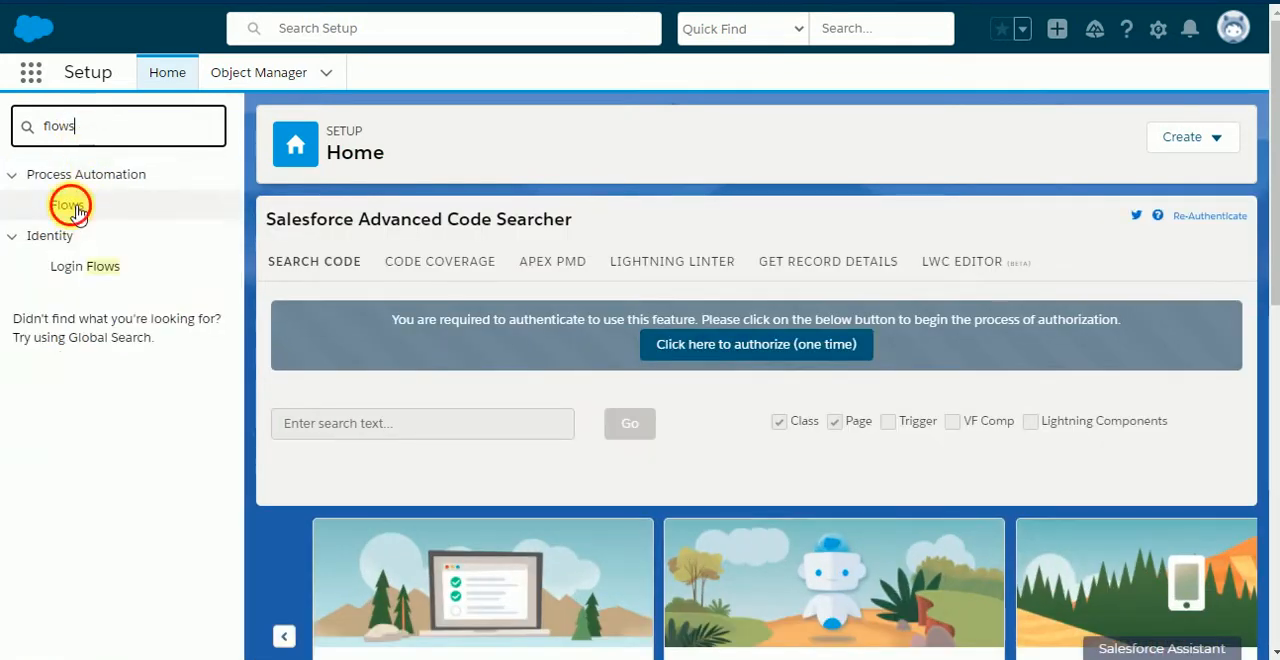
left_click(76, 212)
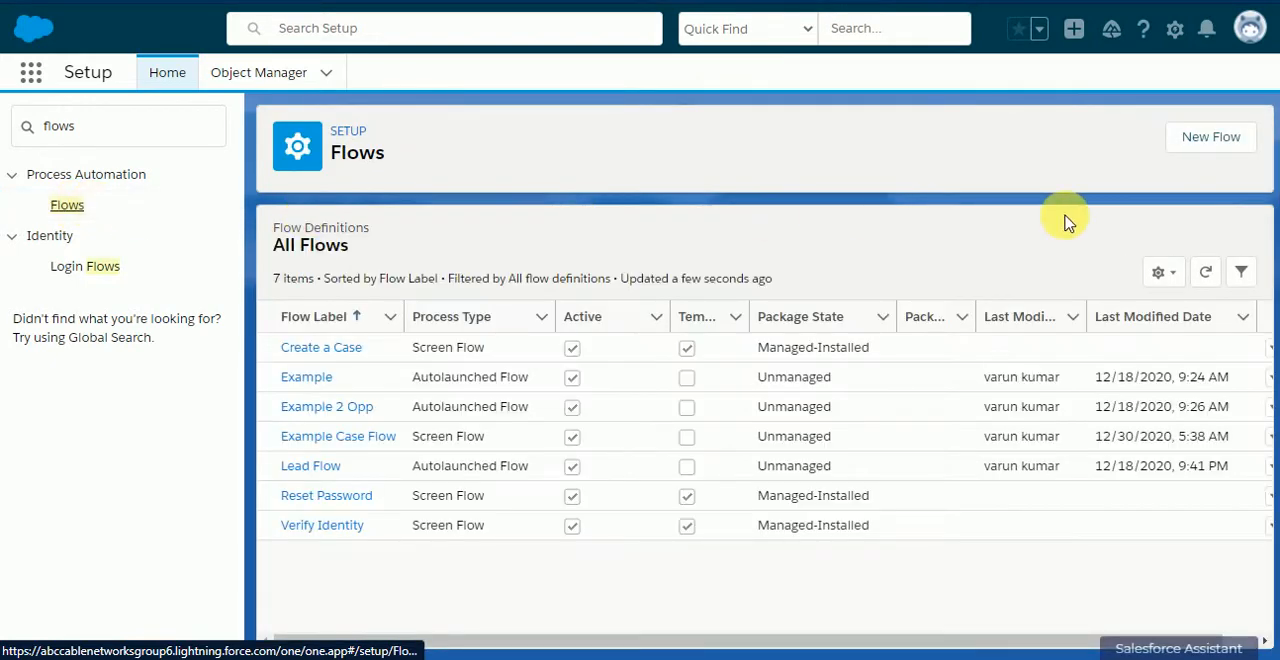
Step: Create a new Screen Flow using the Auto-Layout canvas
left_click(1222, 140)
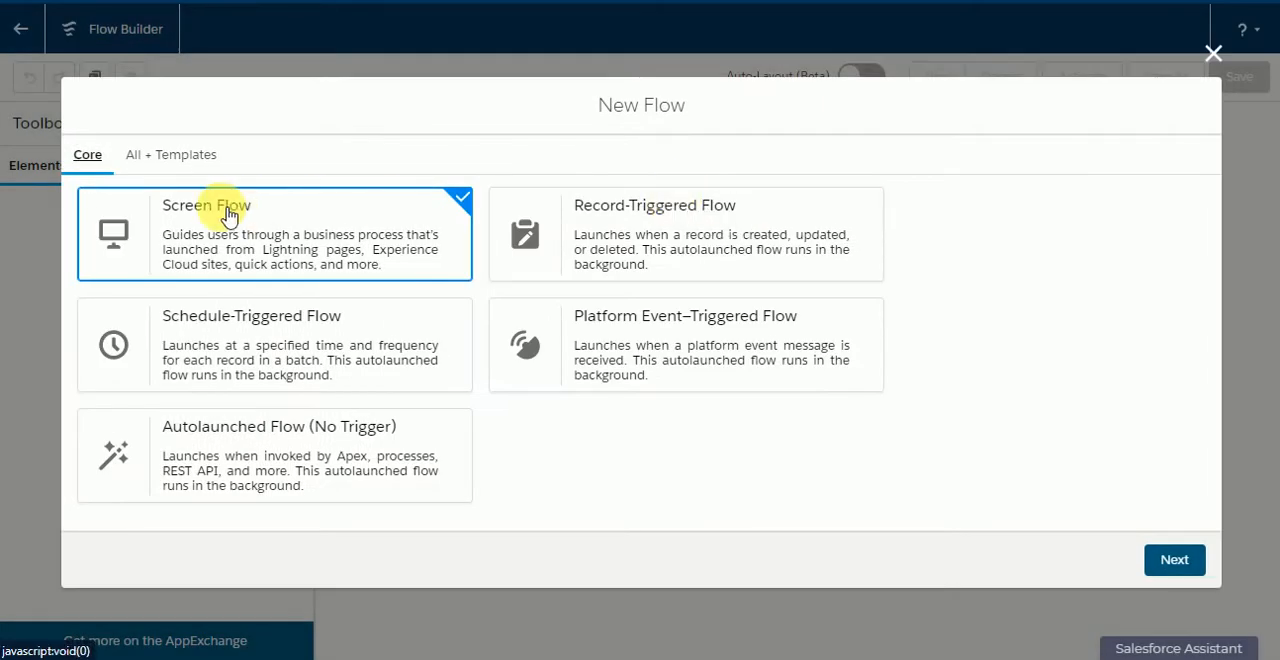
left_click(1176, 560)
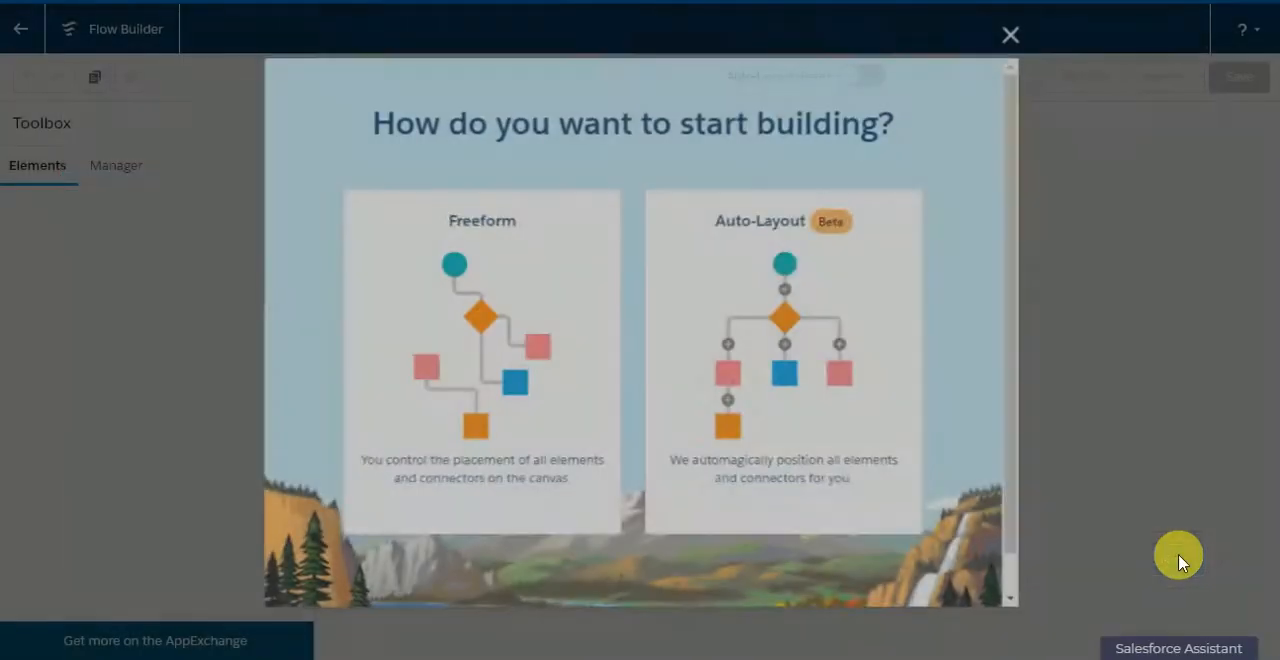
double_click(764, 285)
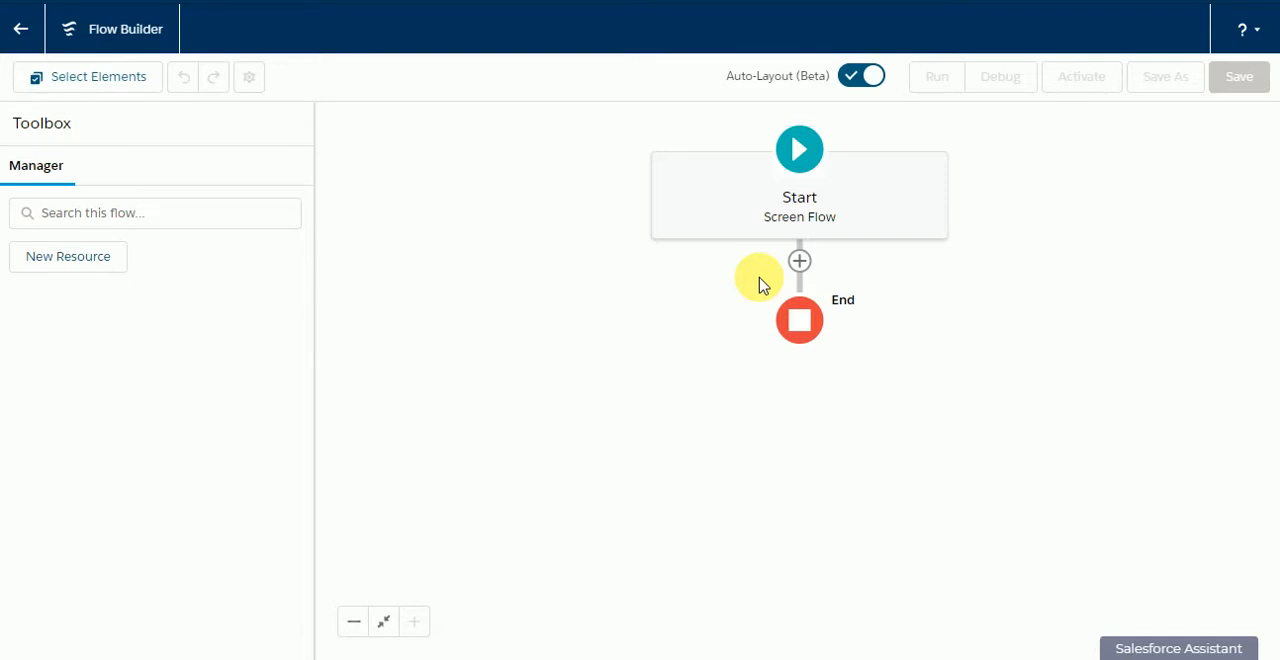
Step: Start a new Variable resource with the API name recordId
left_click(118, 259)
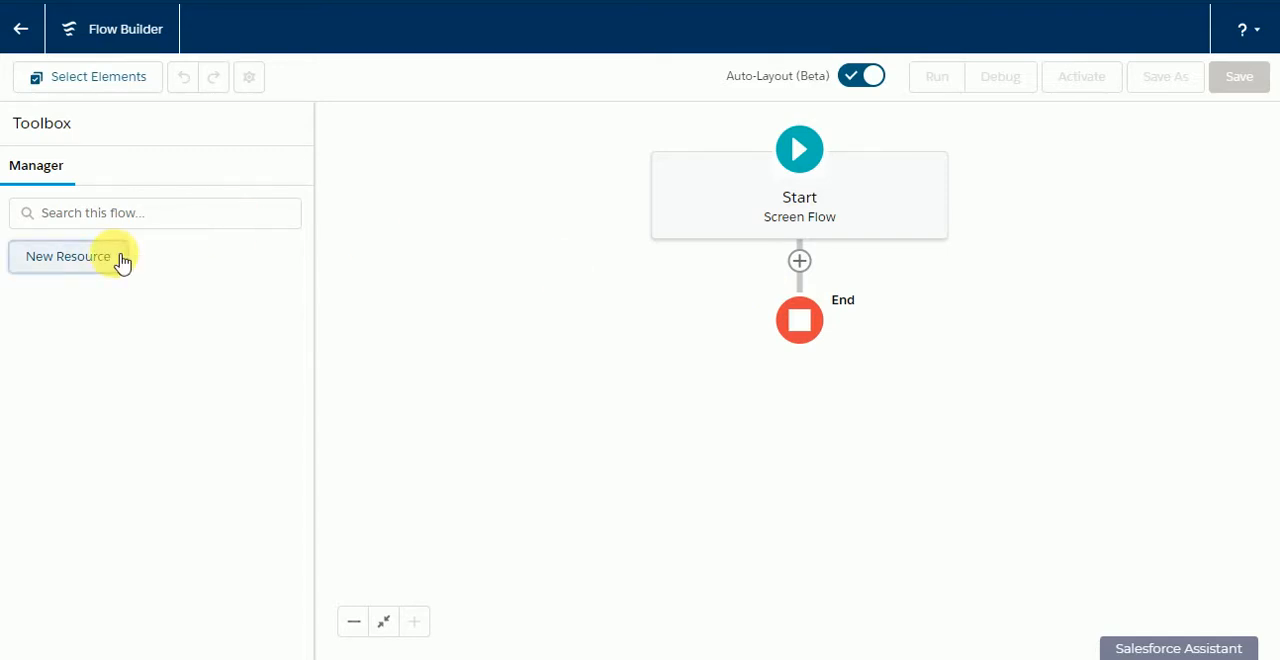
left_click(332, 264)
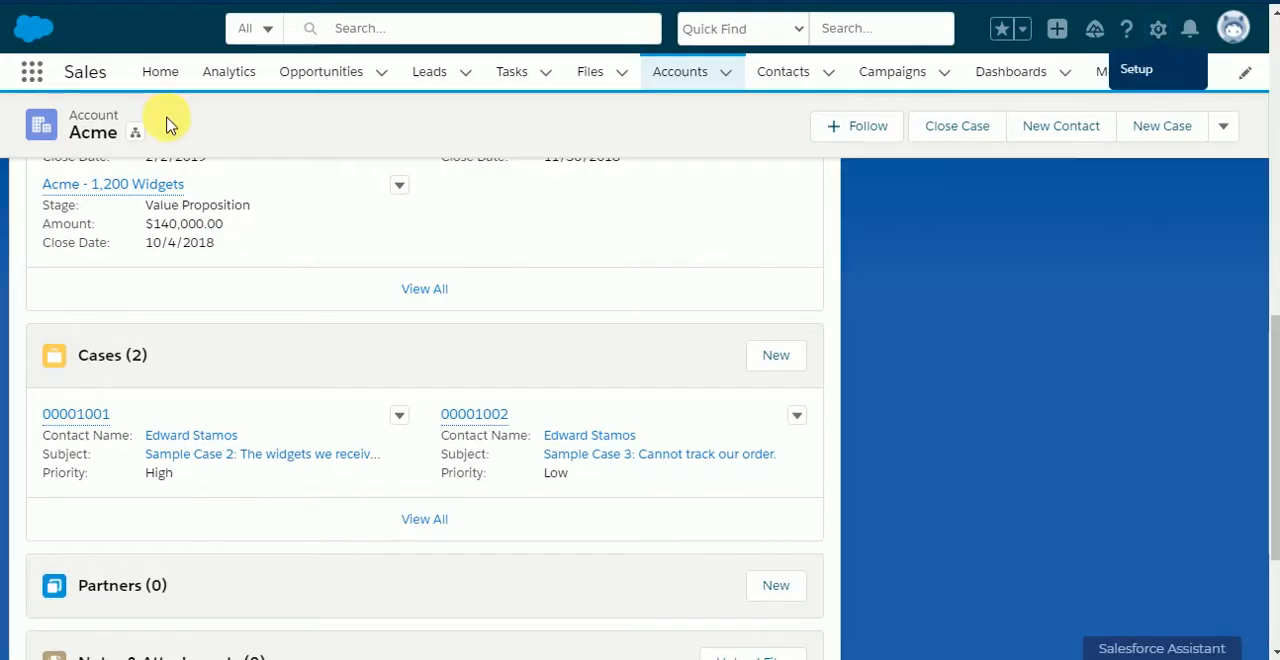
scroll(709, 300, "up", 10)
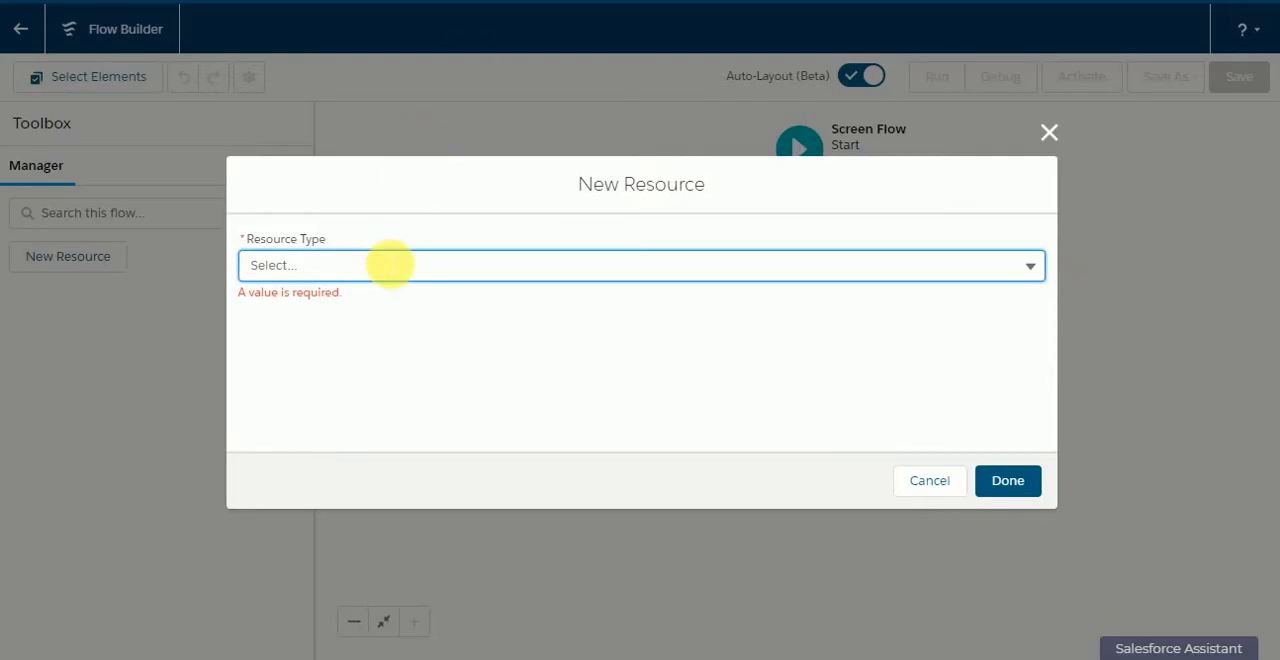
left_click(386, 263)
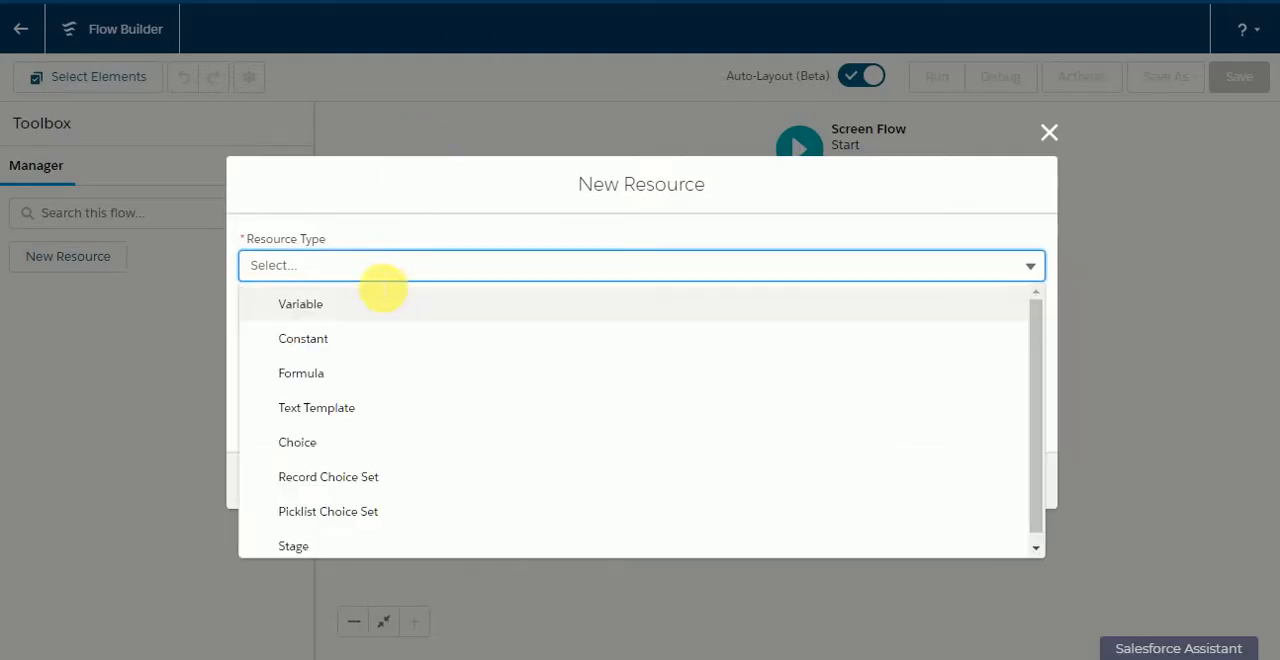
left_click(366, 300)
left_click(371, 306)
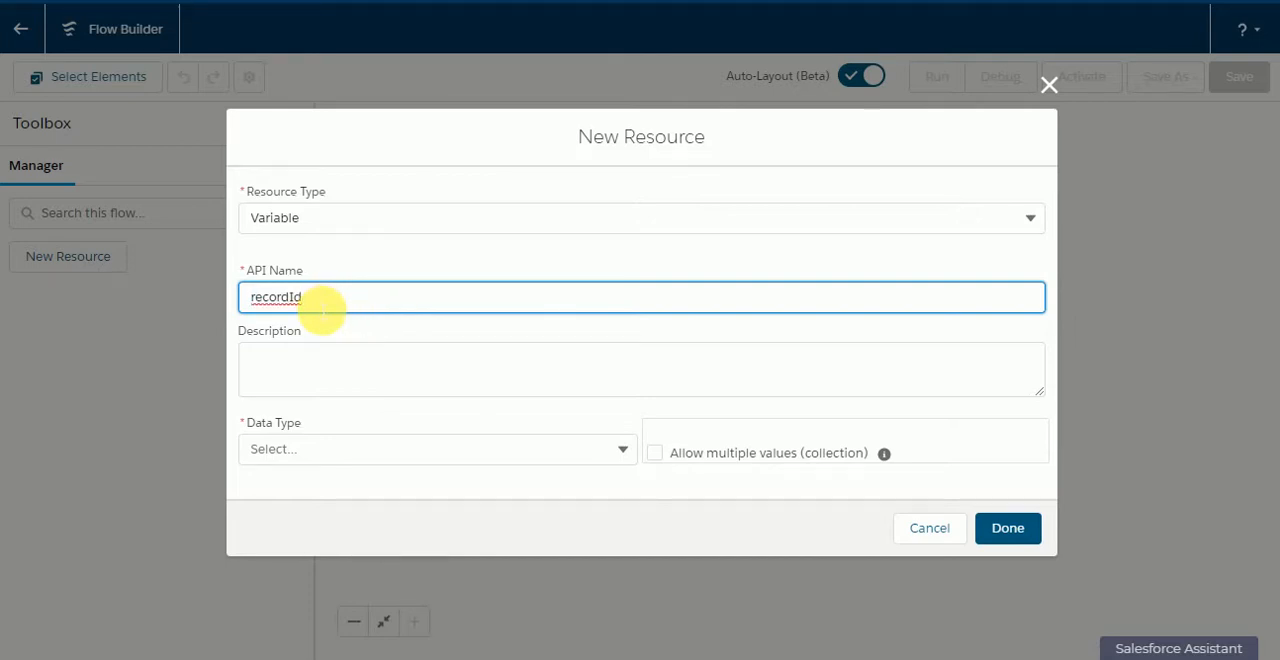
double_click(322, 311)
type("R")
left_click(443, 120)
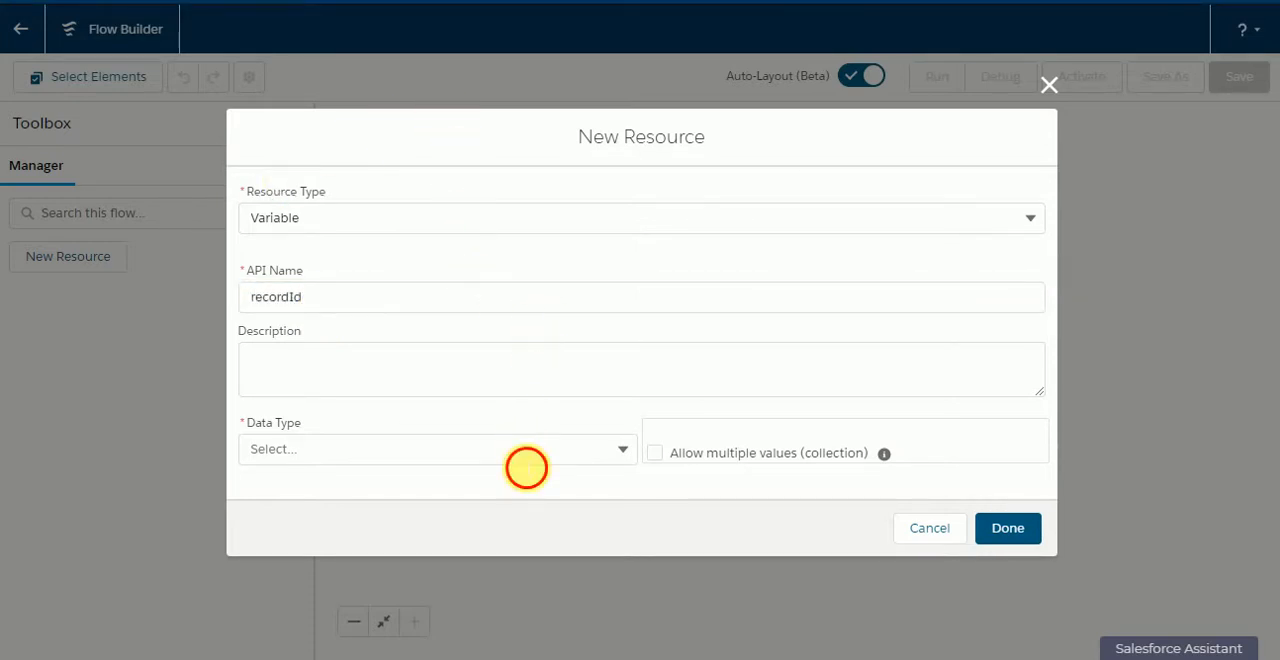
Step: Set the recordId variable's data type to Text, make it available for input, and save it
left_click(525, 452)
left_click(491, 182)
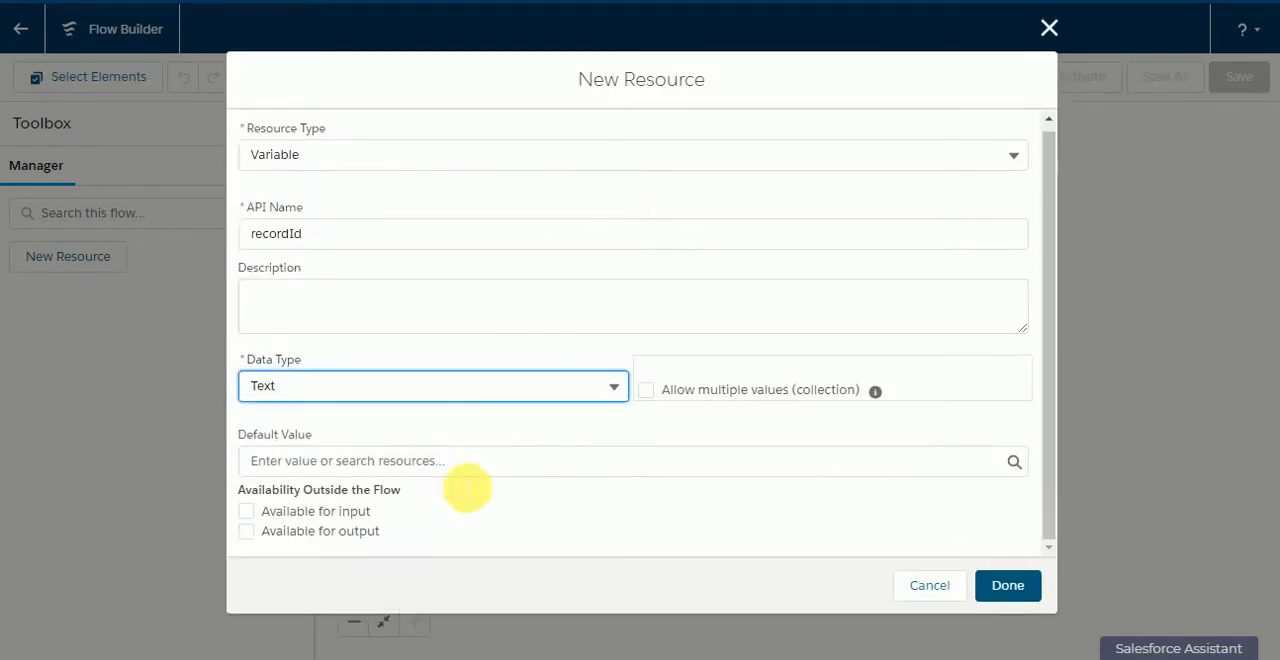
left_click(366, 513)
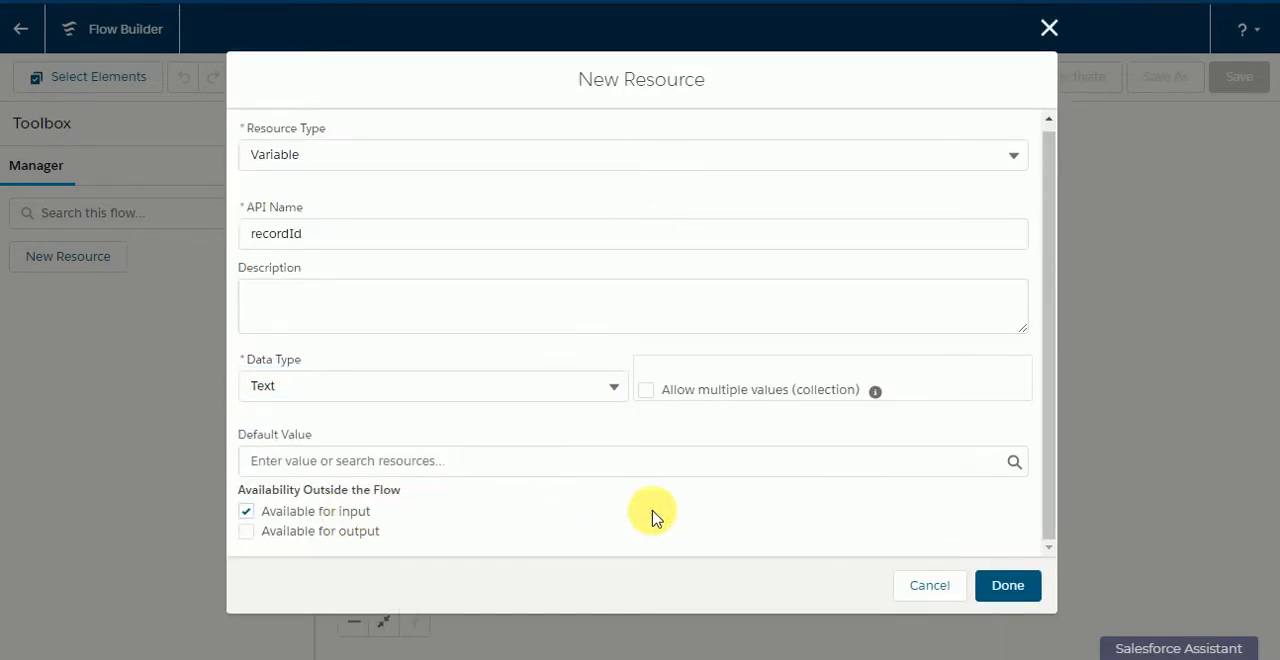
left_click(1030, 588)
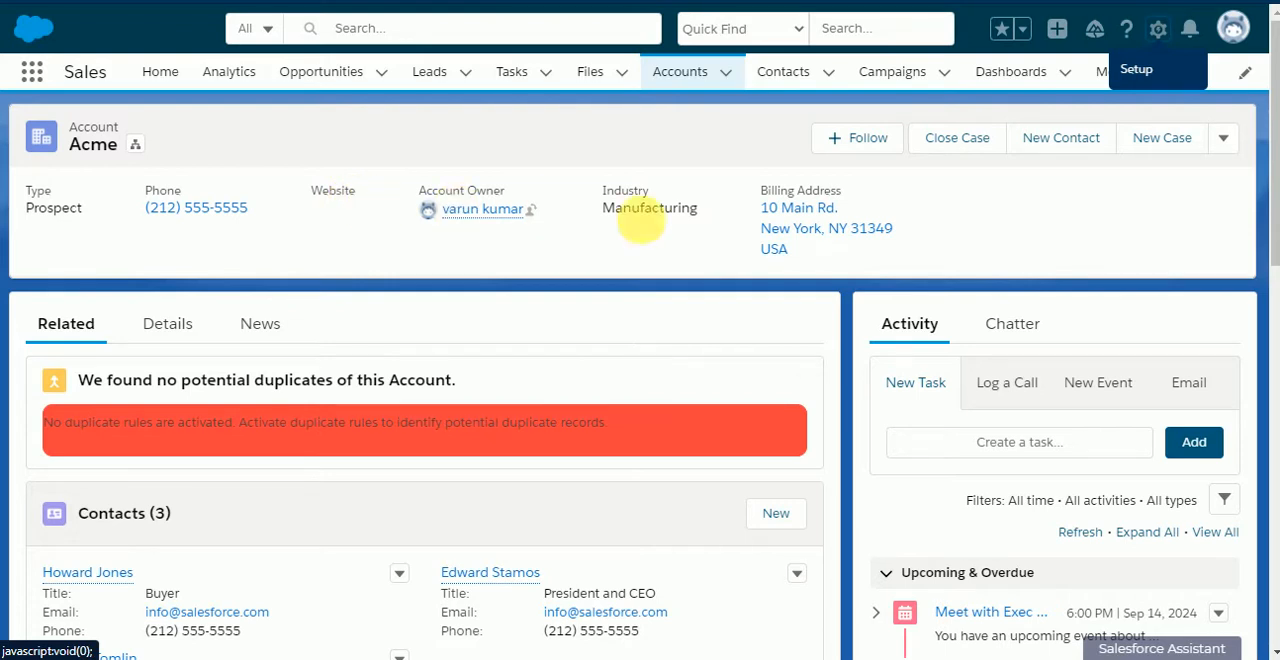
Step: Review the case choices offered by the Close Case action on the Acme account and dismiss it without closing any
left_click(994, 156)
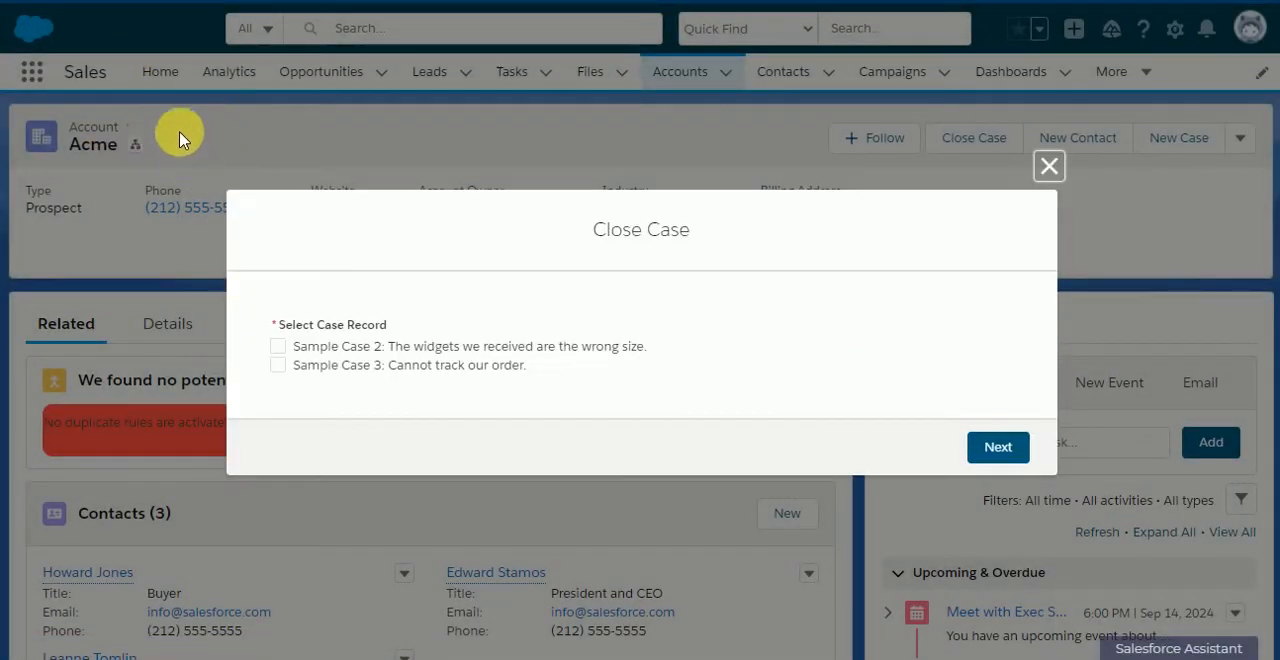
left_click_drag(305, 336, 420, 343)
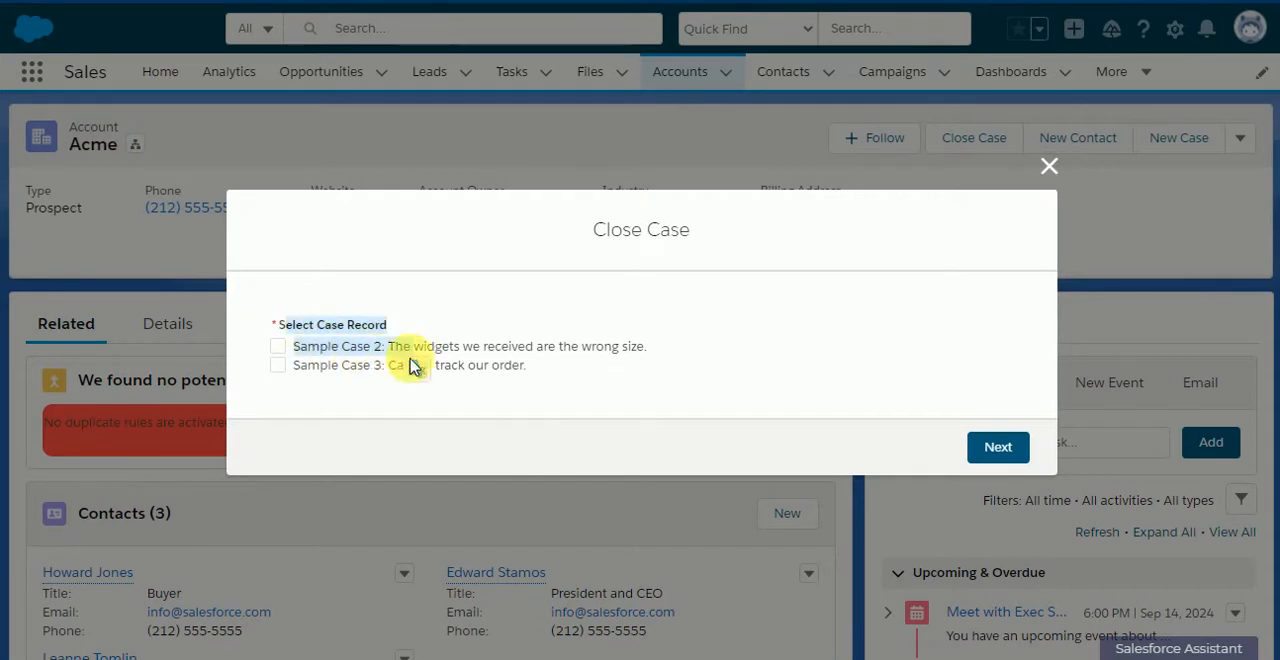
left_click(1050, 166)
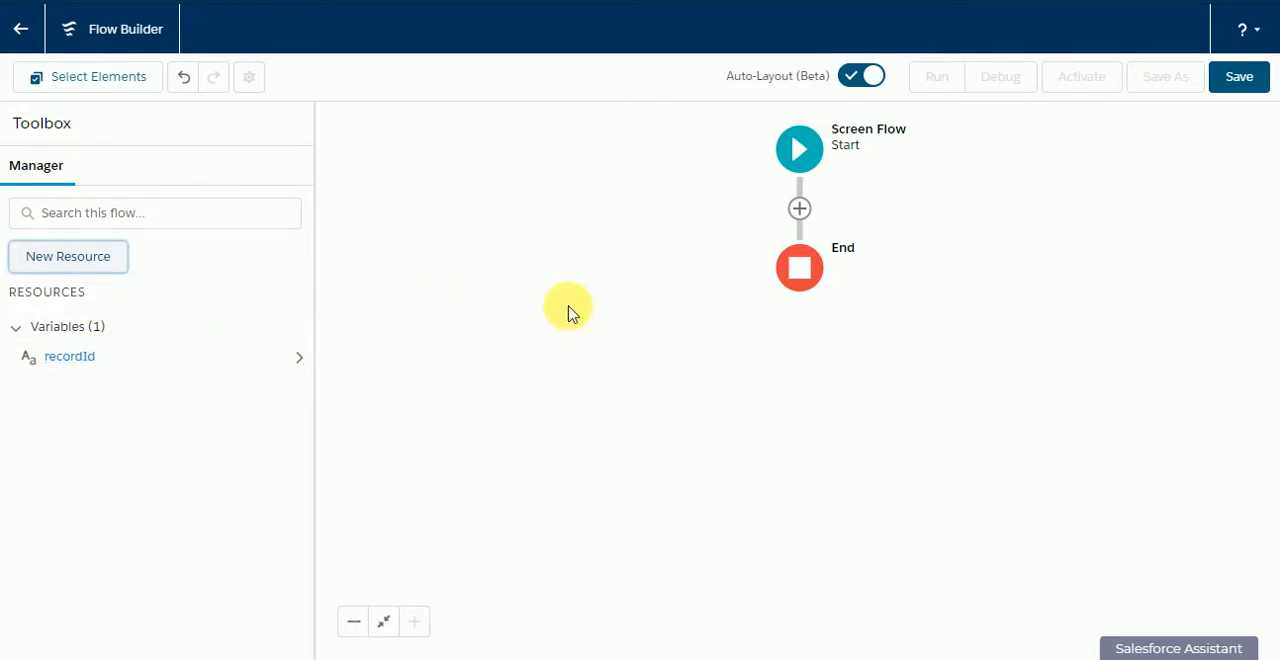
Step: Add a Get Records element labelled "Get Case Records" between Start and End, with API name Get_Case_Records
left_click(799, 208)
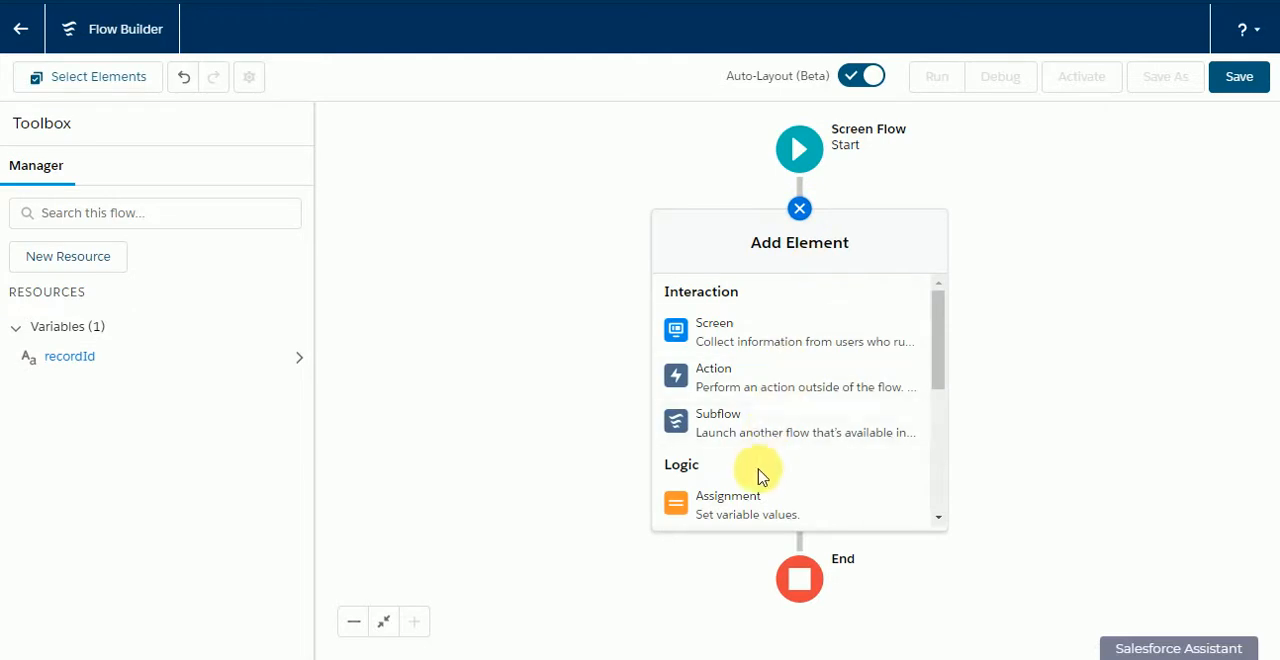
scroll(751, 468, "down", 2)
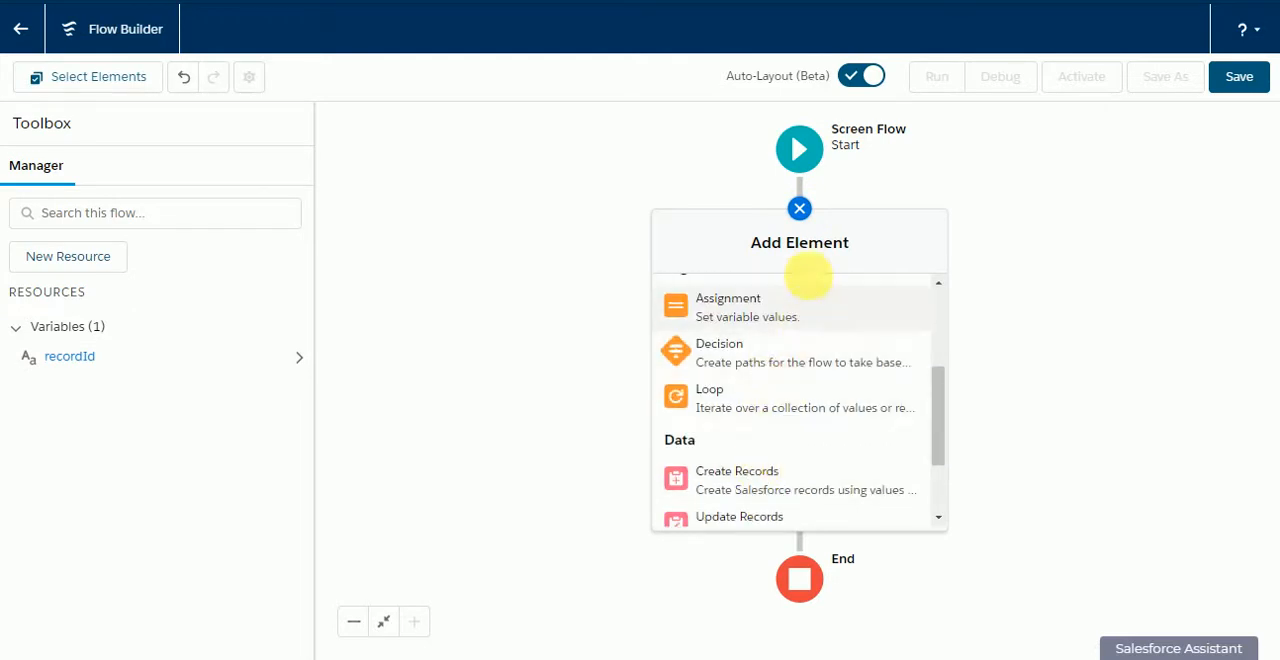
scroll(785, 460, "down", 1)
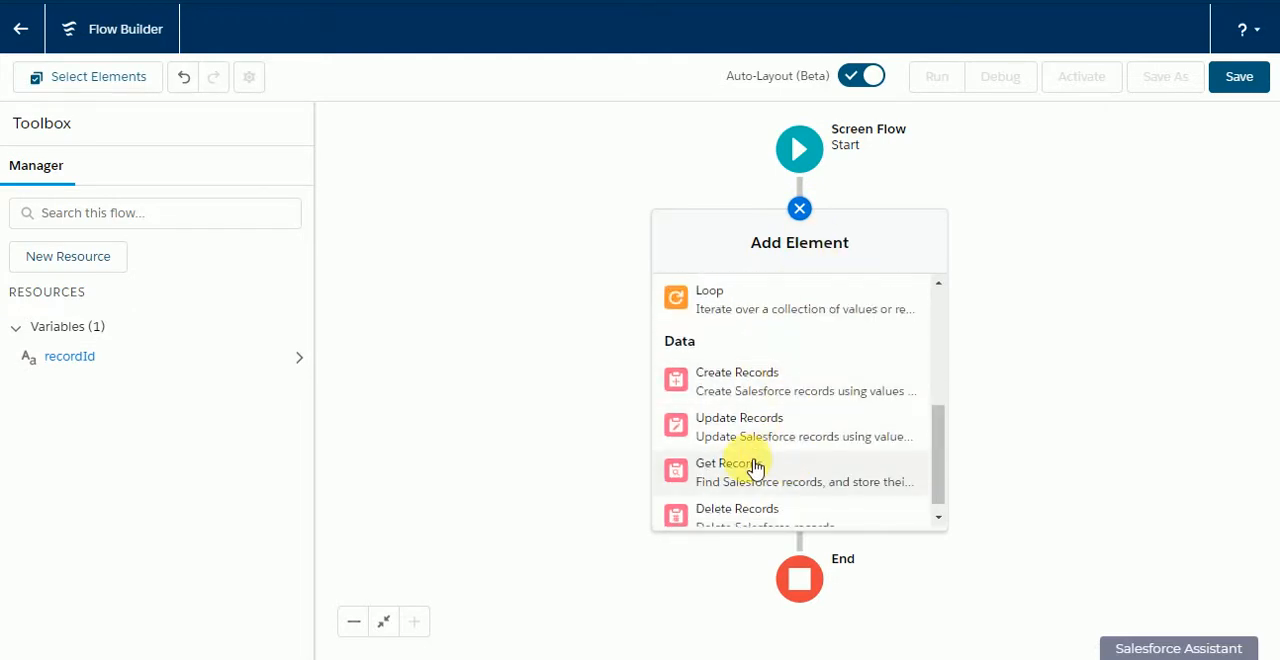
left_click(751, 464)
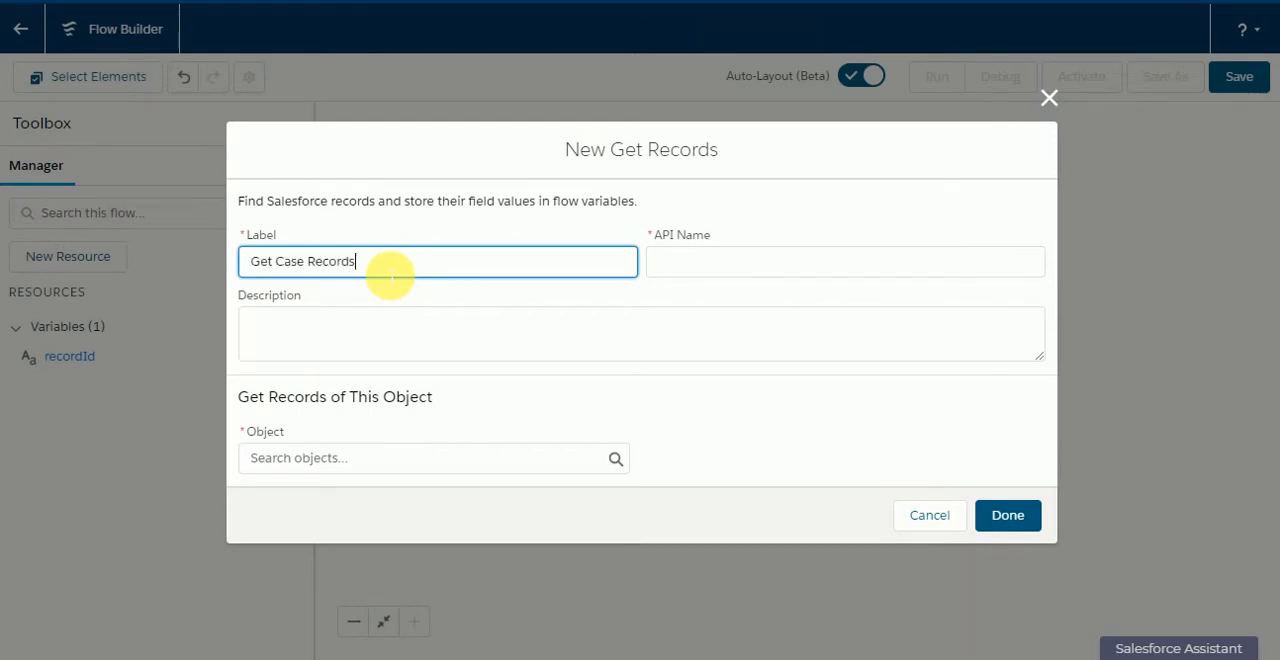
type("Get Case Records")
left_click(400, 168)
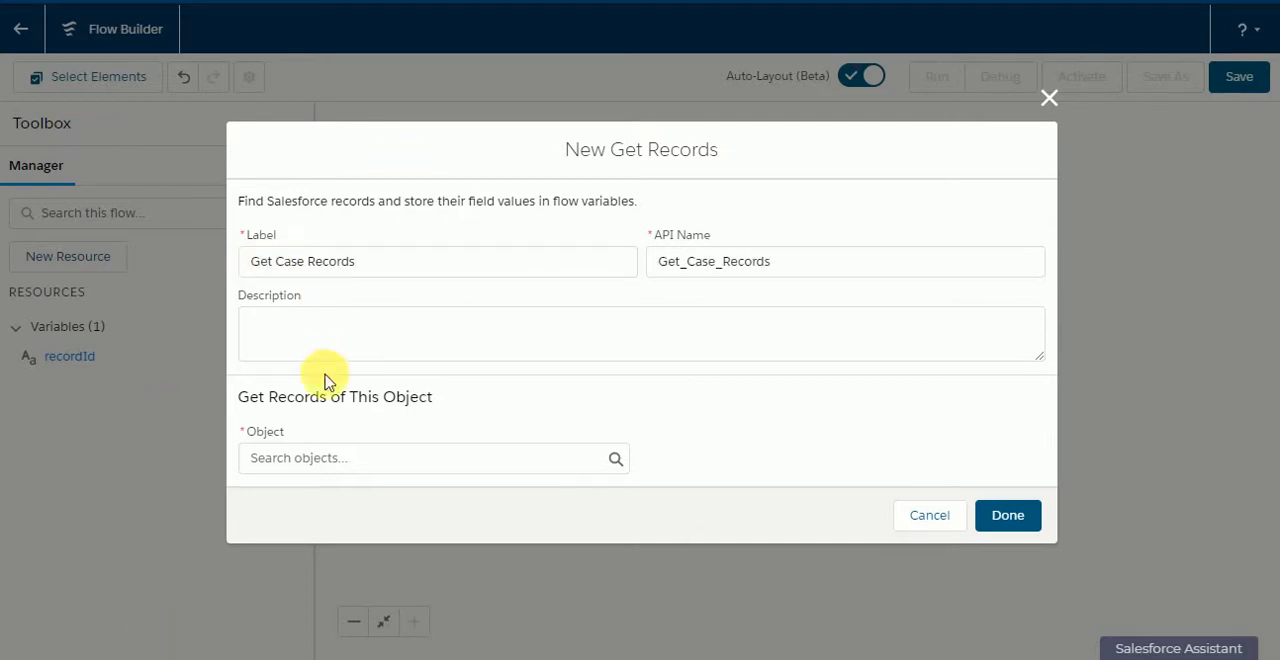
Step: Set Case as the object whose records the Get Case Records element retrieves
left_click(320, 458)
type("case")
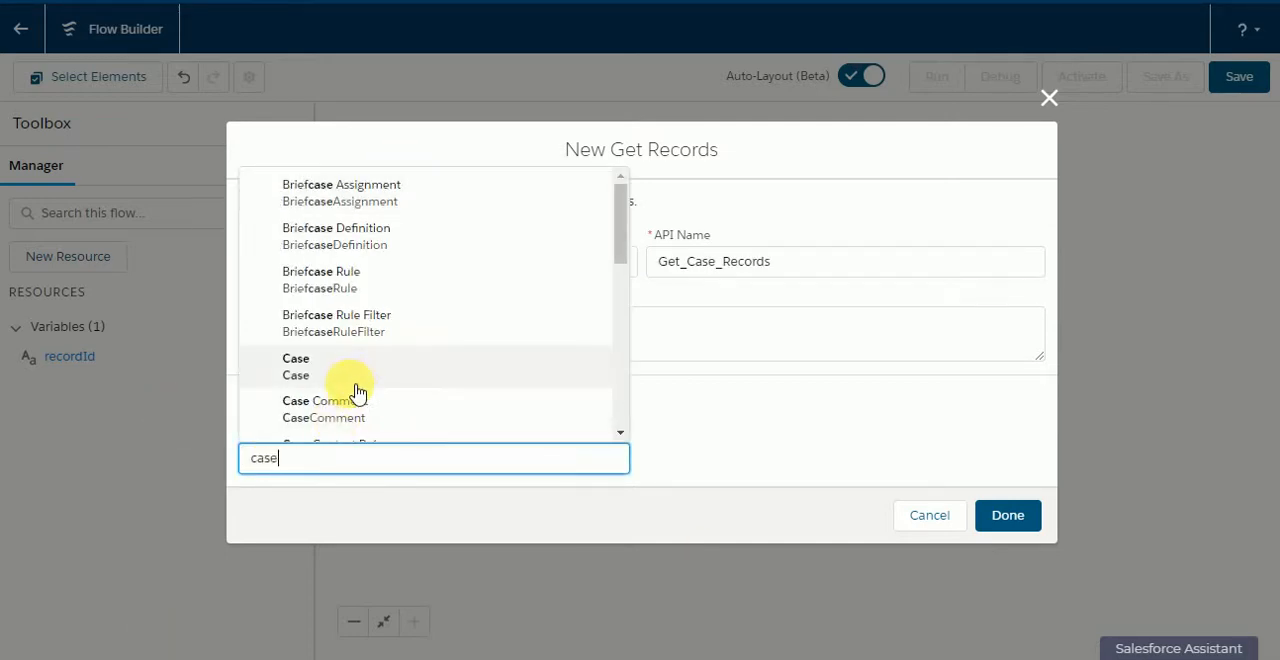
left_click(391, 364)
Step: Filter the case records with the condition AccountId Equals the recordId variable
scroll(400, 345, "down", 1)
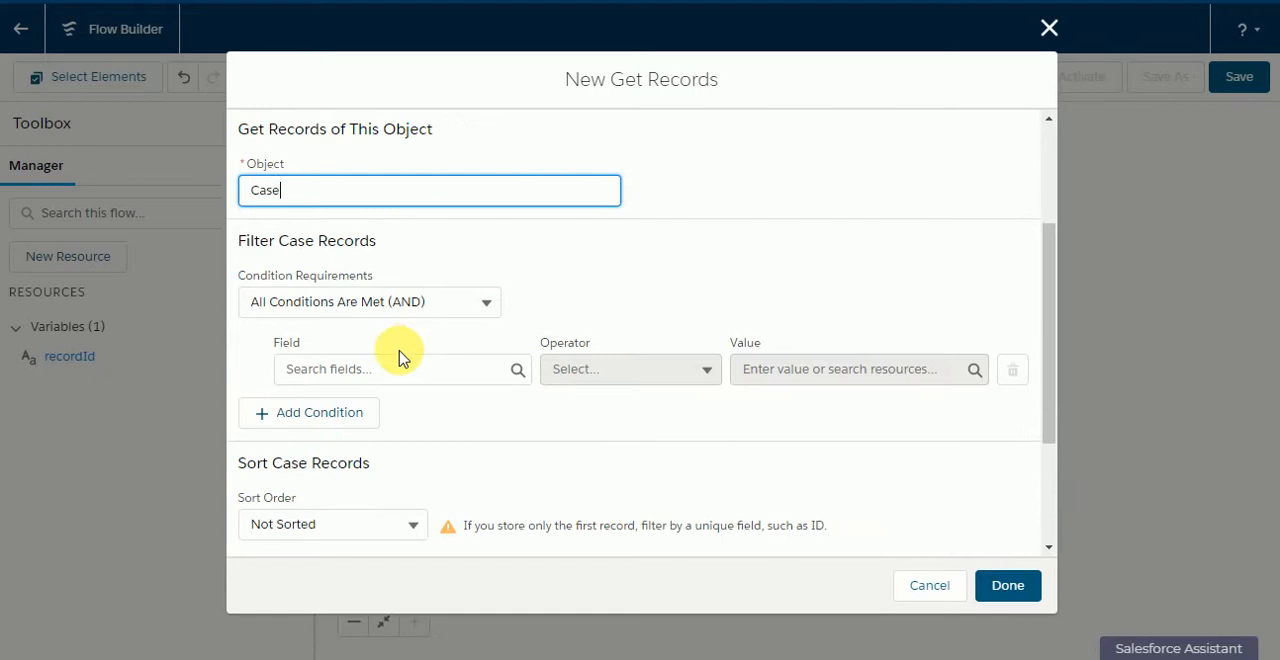
left_click(395, 367)
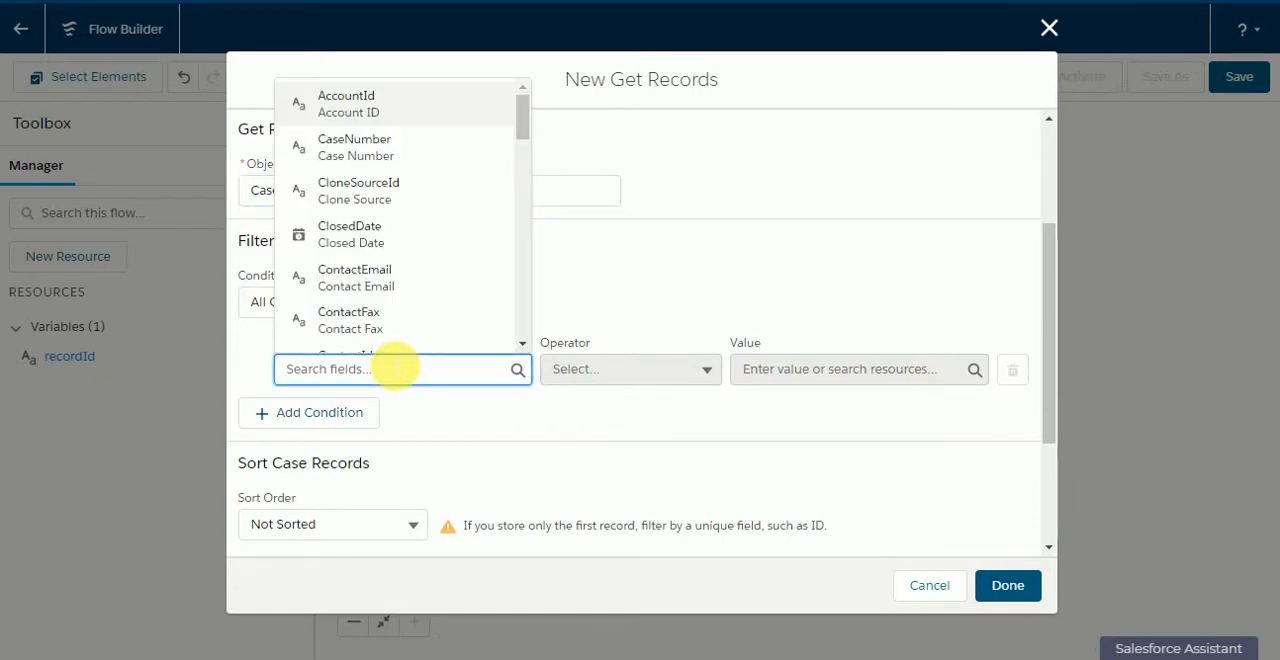
scroll(423, 320, "down", 1)
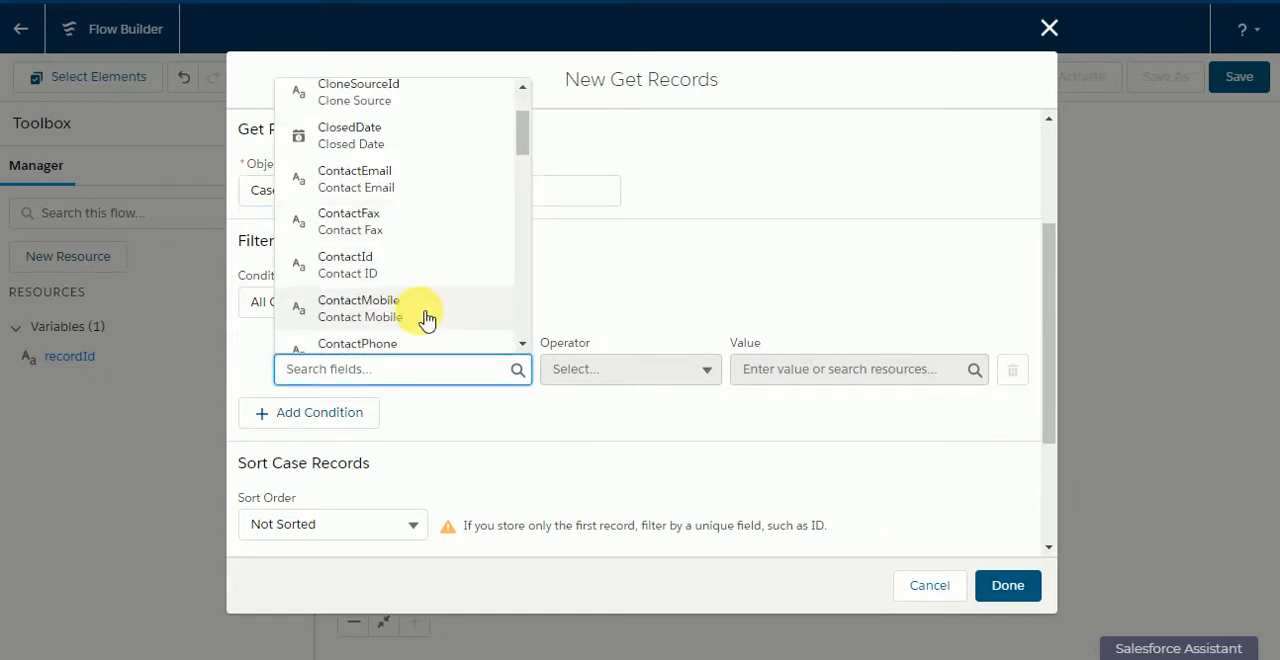
type("acc")
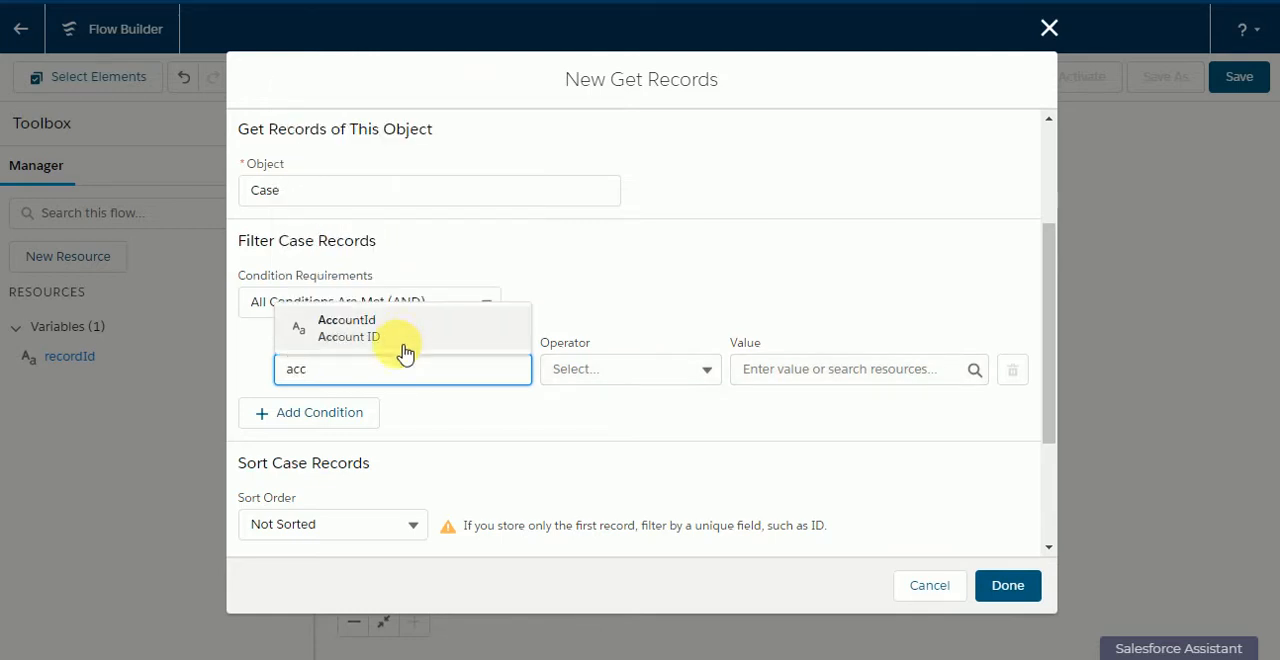
left_click(409, 334)
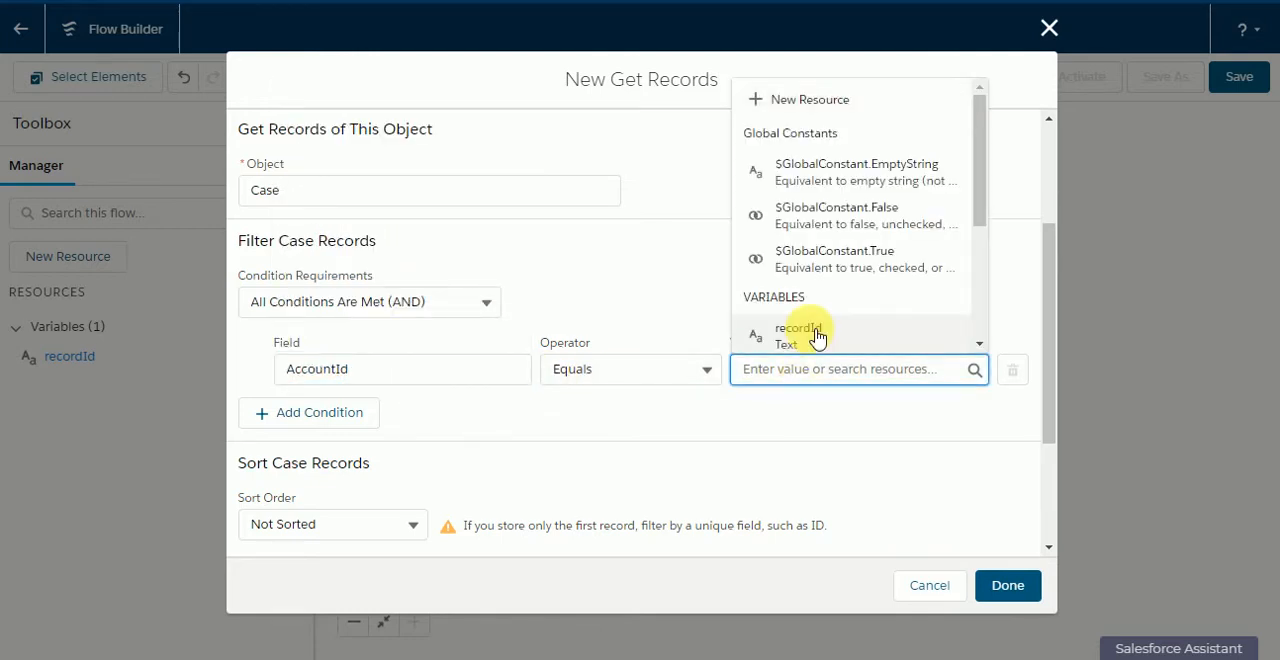
left_click(818, 337)
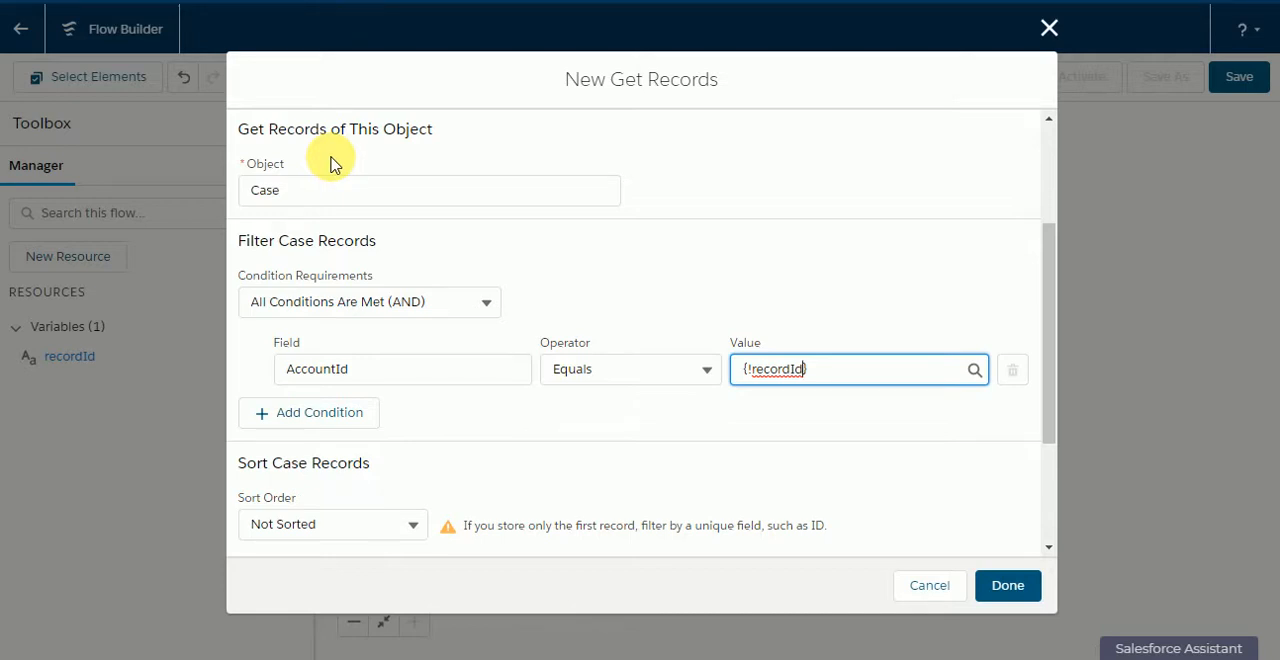
left_click(578, 255)
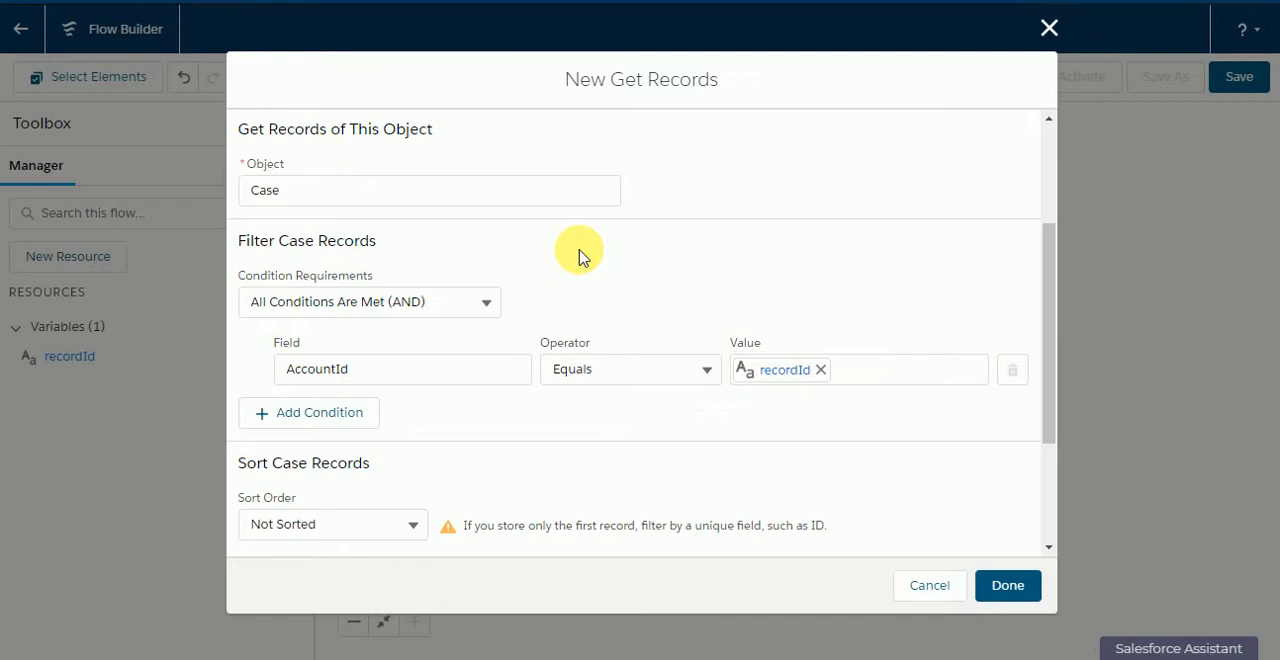
Step: Add a second filter condition, Status Does Not Equal Closed, and finish the Get Records element
left_click(348, 416)
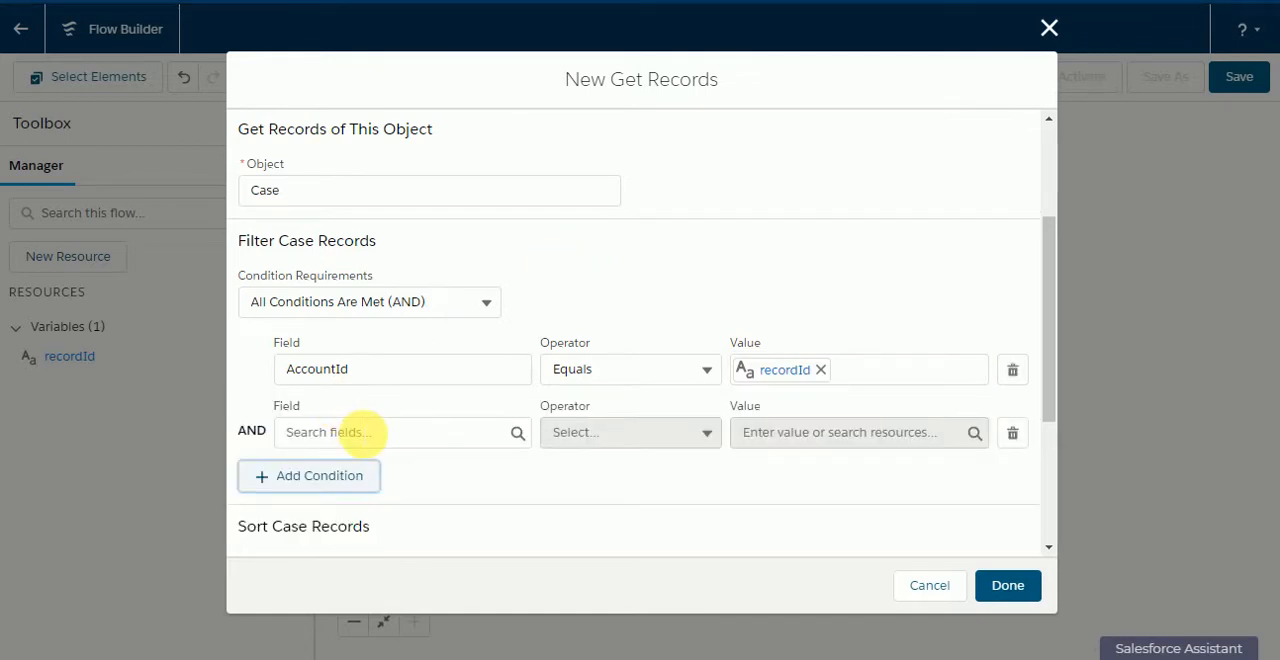
left_click(357, 432)
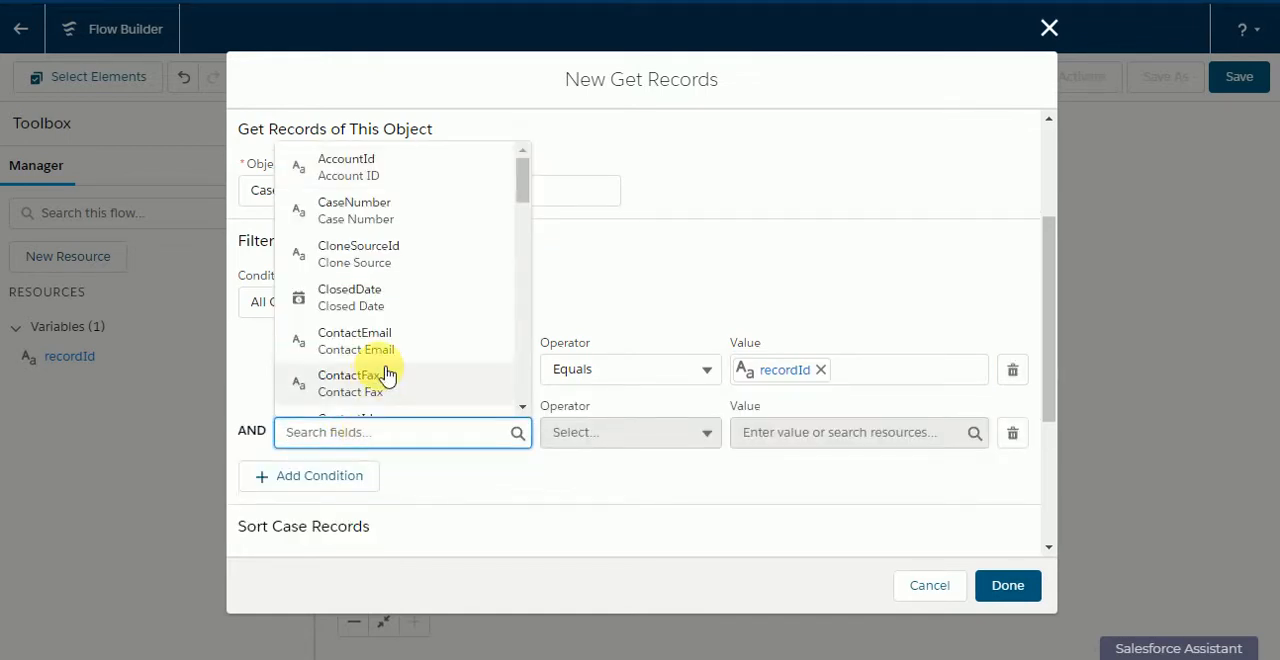
type("sta")
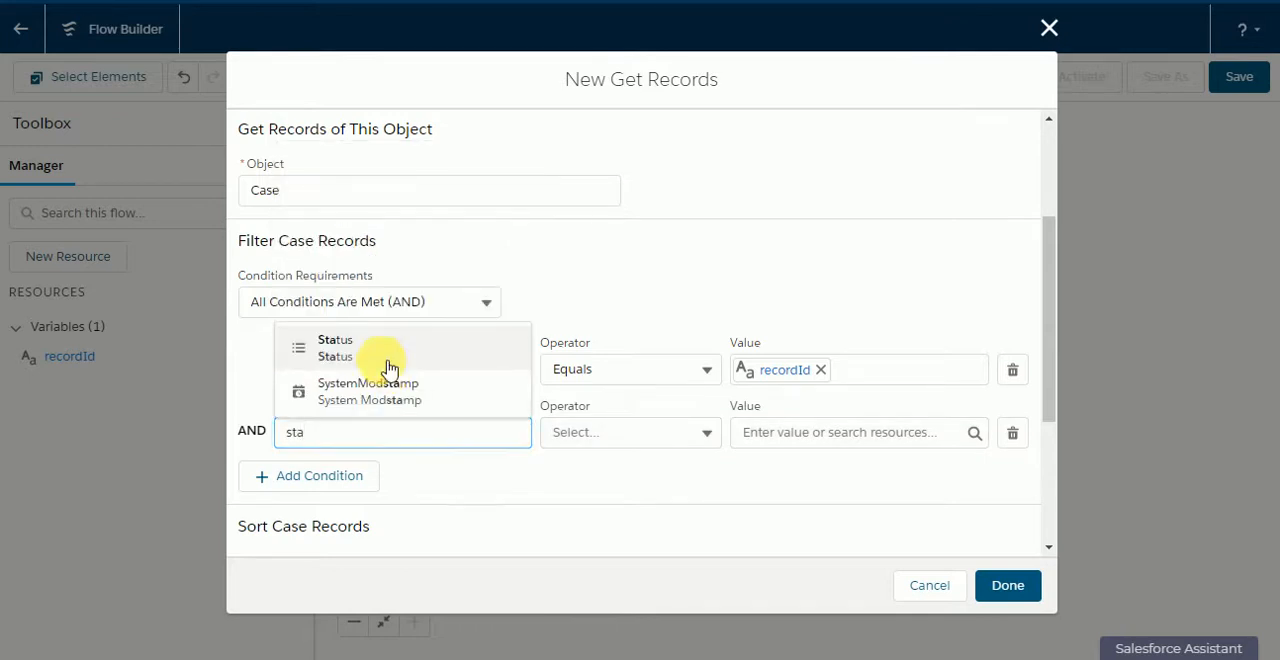
left_click(390, 345)
left_click(600, 430)
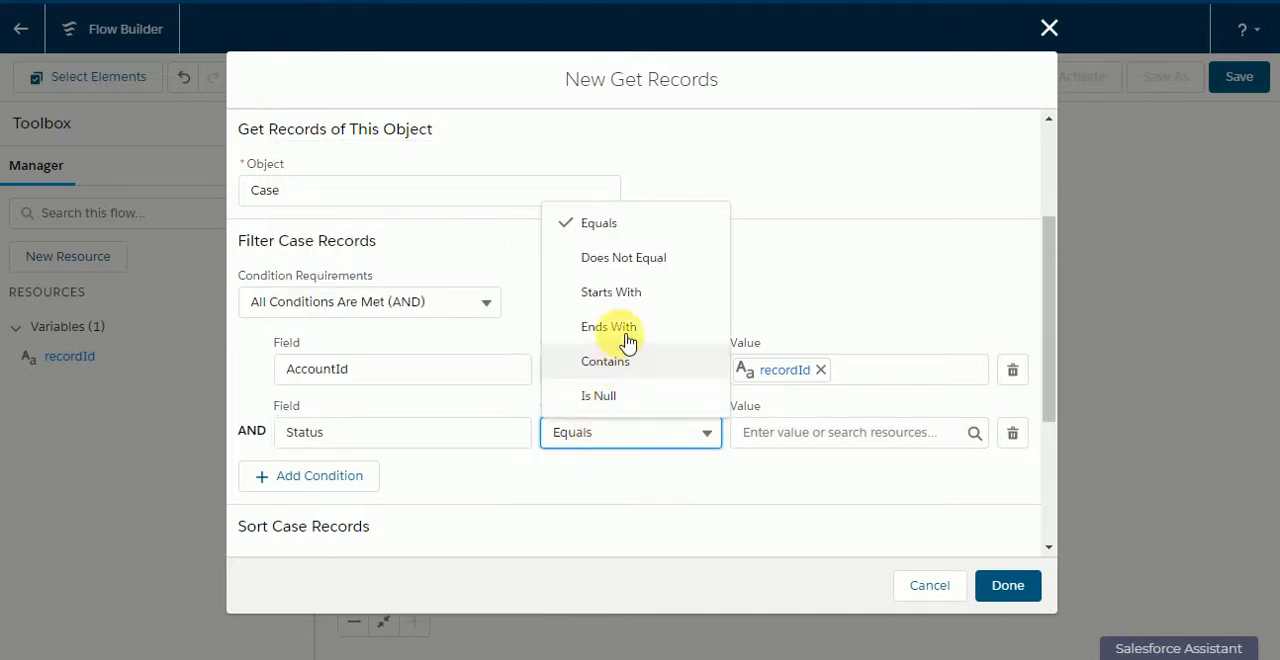
left_click(640, 259)
left_click(808, 450)
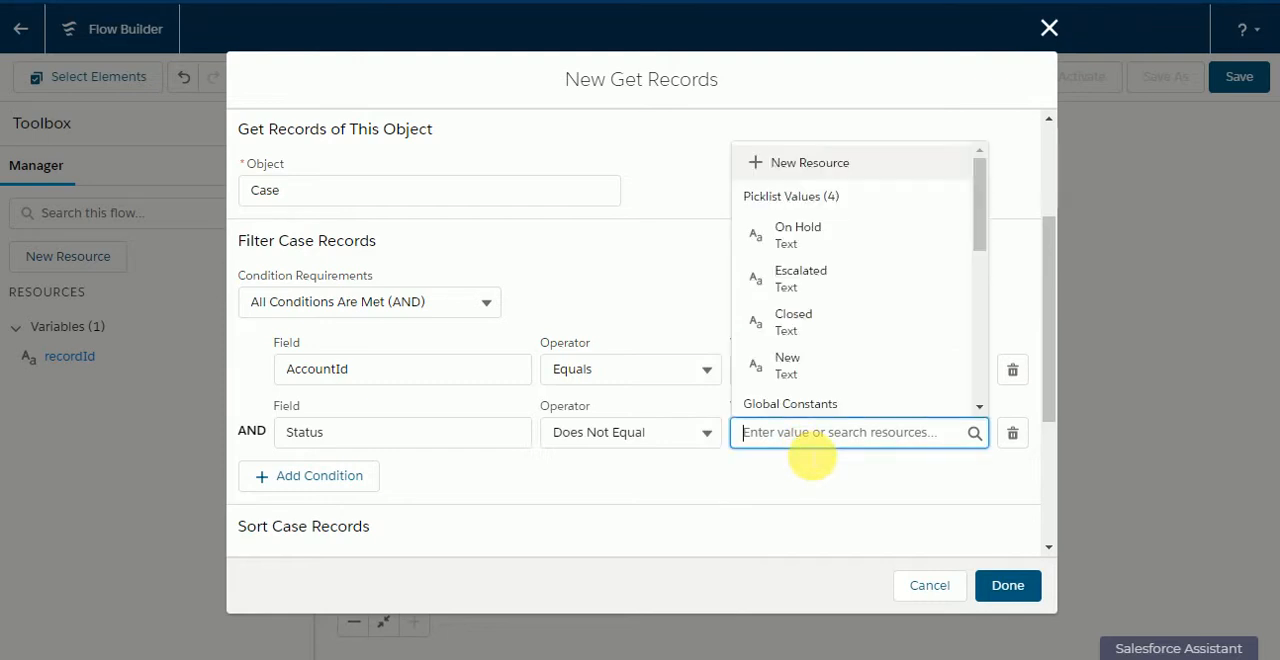
left_click(815, 330)
left_click(1008, 585)
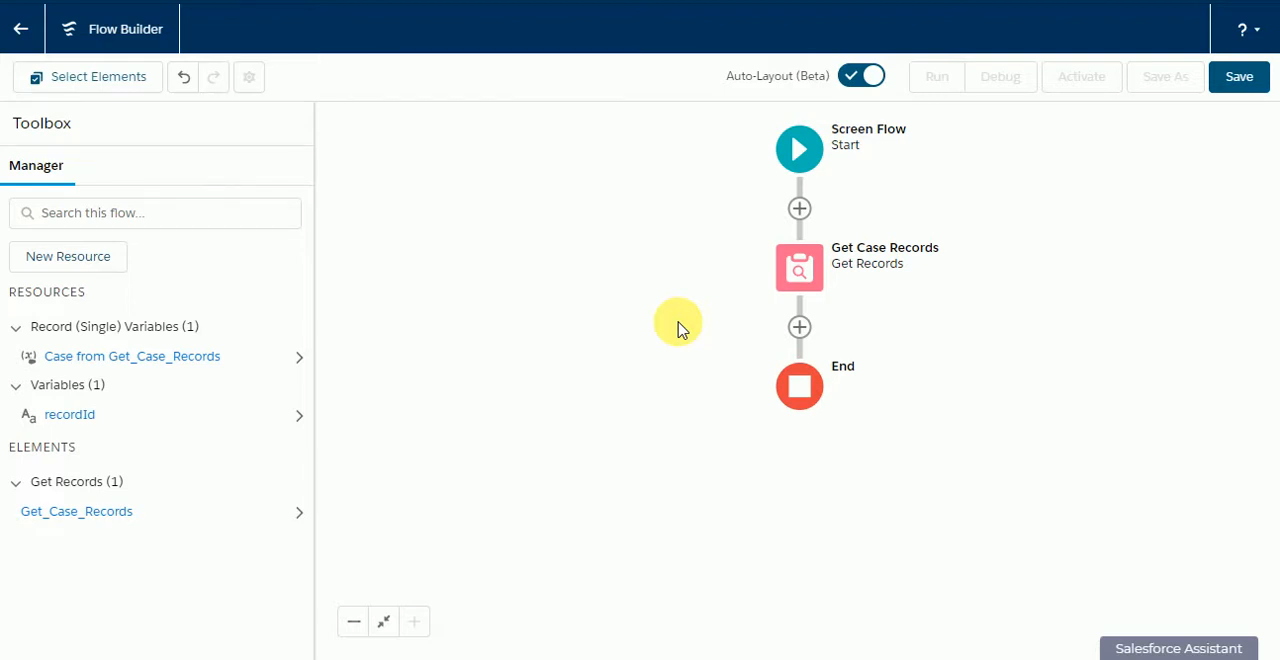
Step: Add a Decision element labelled "Check if Case Records Exist" after Get Case Records, with API name Check_if_Case_Records_Exist
left_click(799, 327)
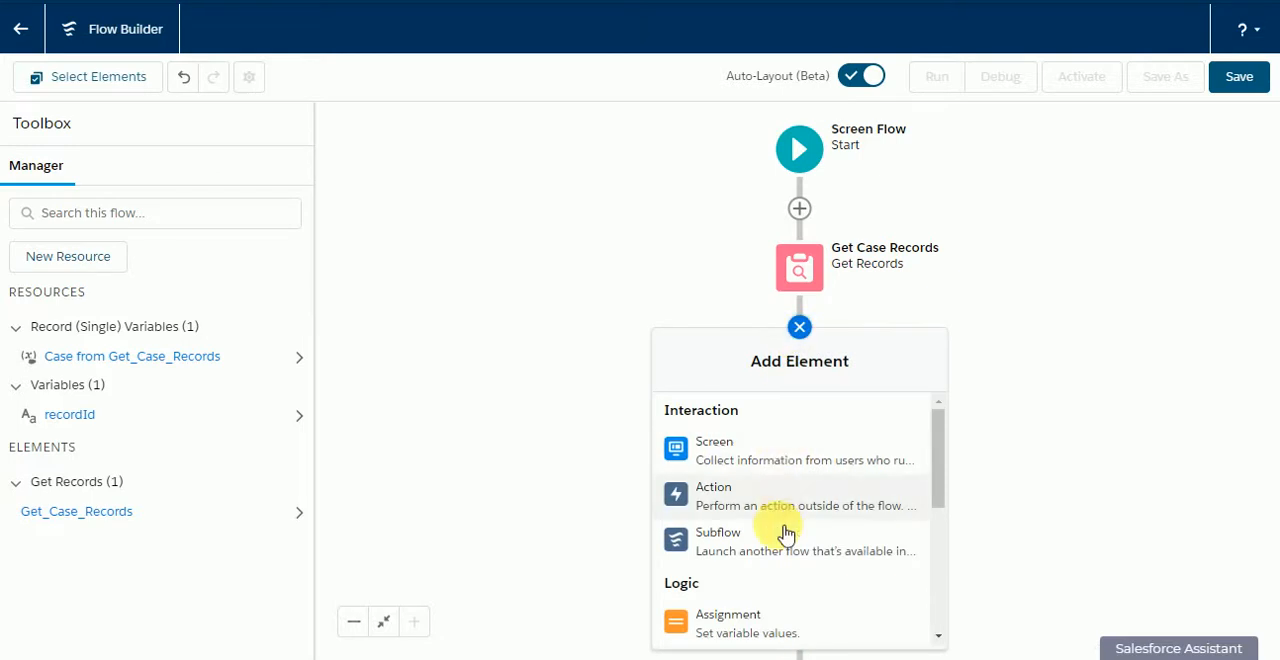
scroll(780, 545, "down", 4)
left_click(786, 480)
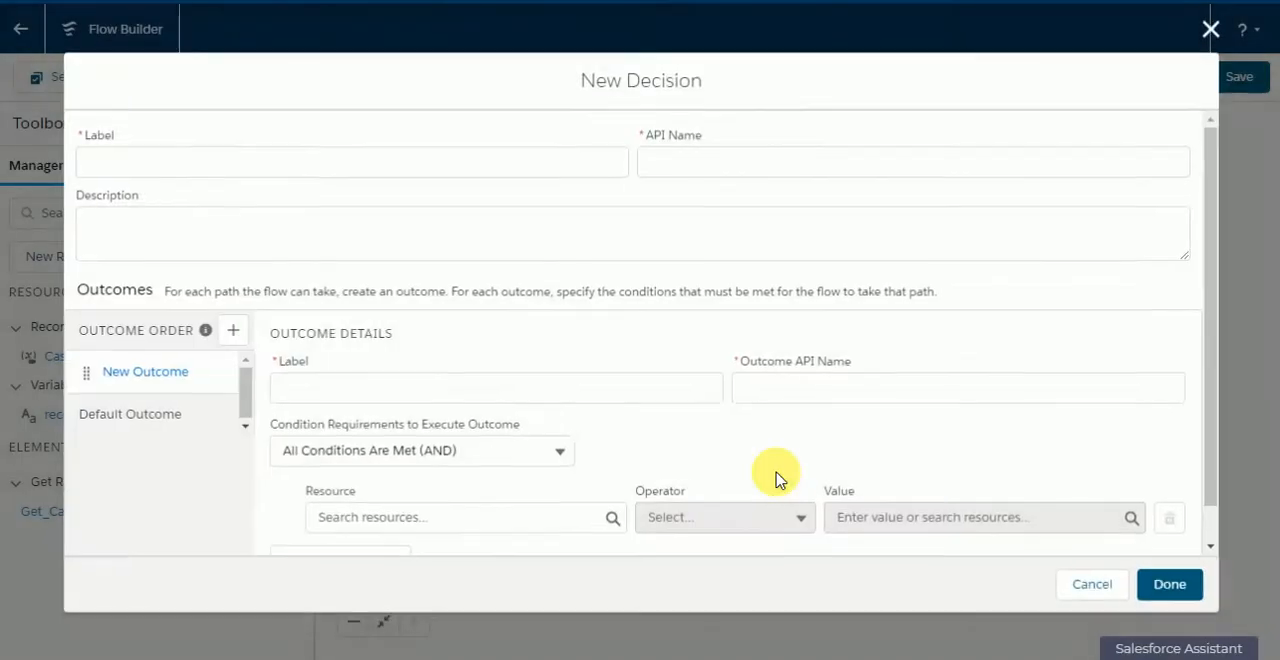
left_click(437, 170)
type("Check if ")
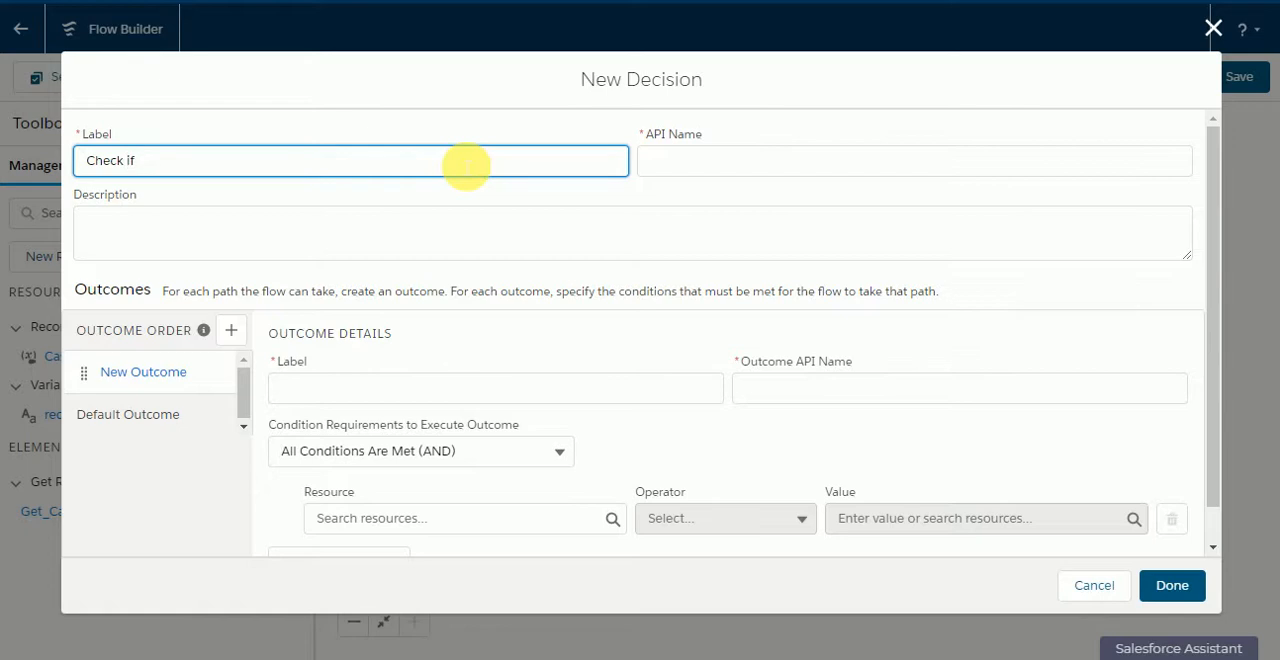
type("Case Records Exist")
left_click(458, 104)
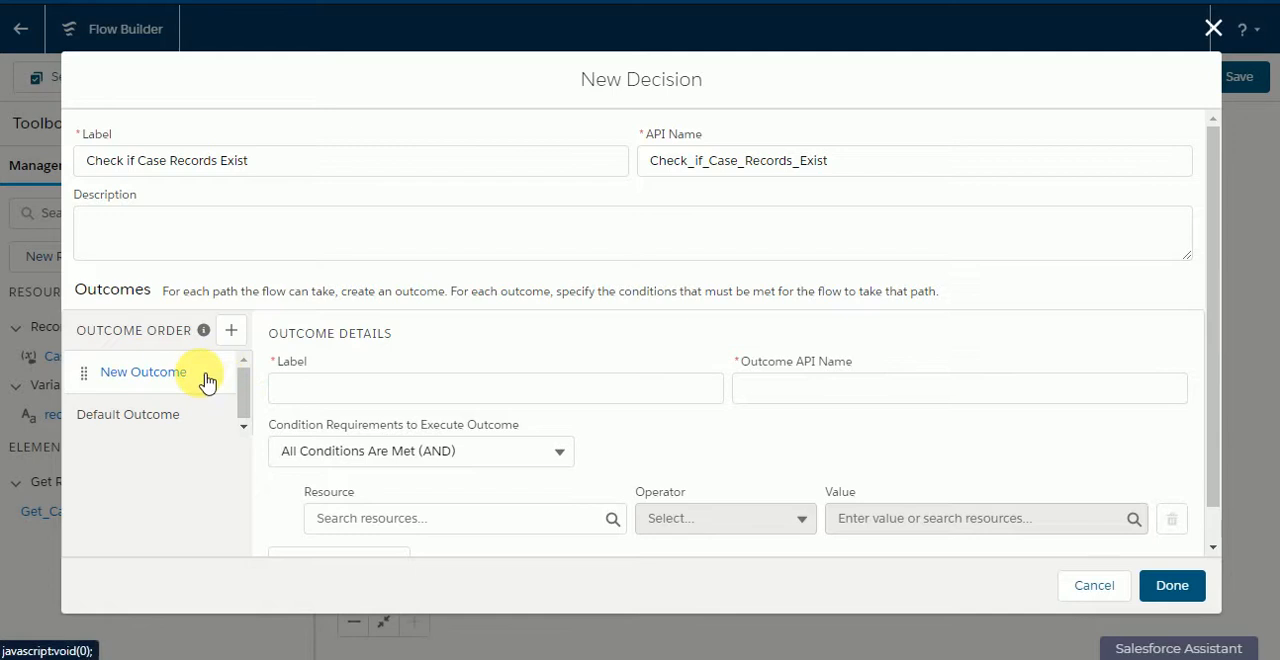
Step: Label the decision's new outcome "Records Exist", with API name Records_Exist
left_click(396, 401)
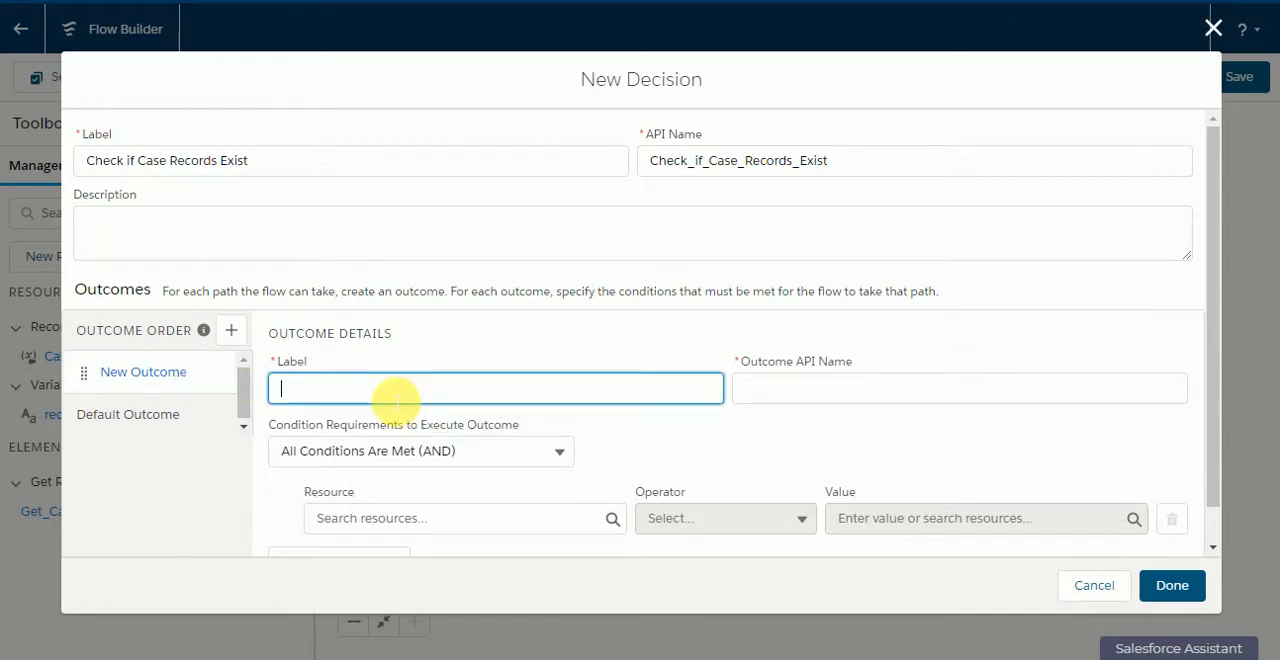
type("re")
key("BackSpace")
key("BackSpace")
type("re")
key("BackSpace")
type("Records Exist")
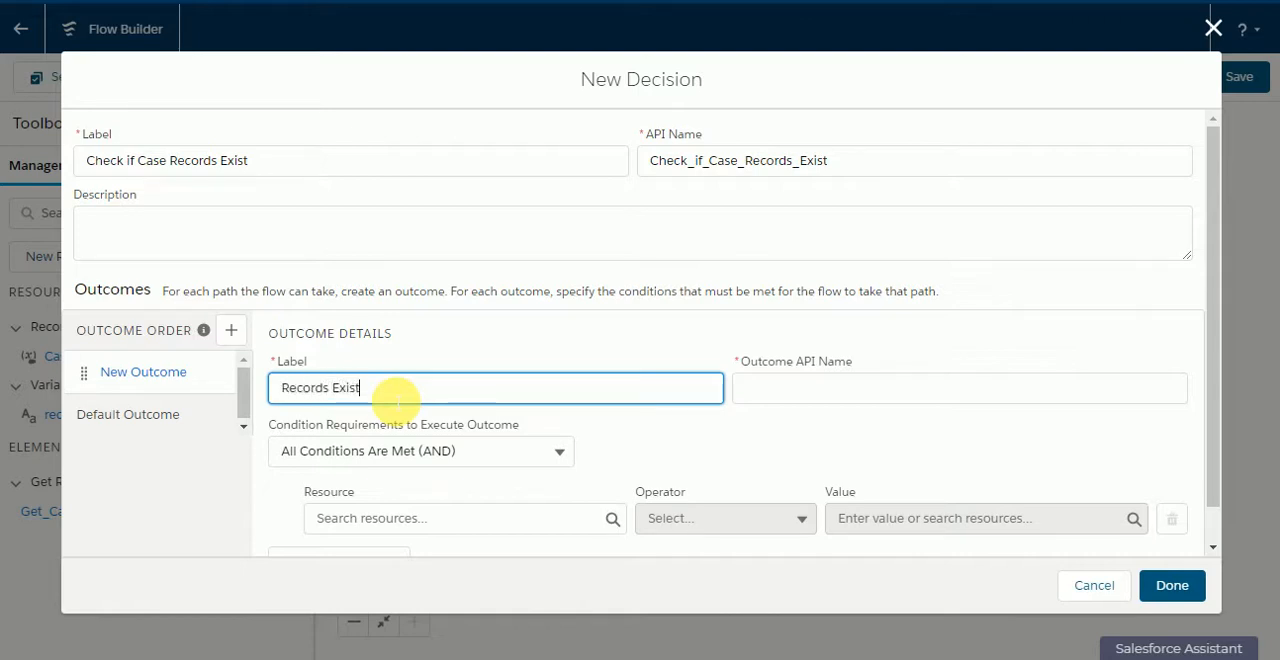
left_click(545, 350)
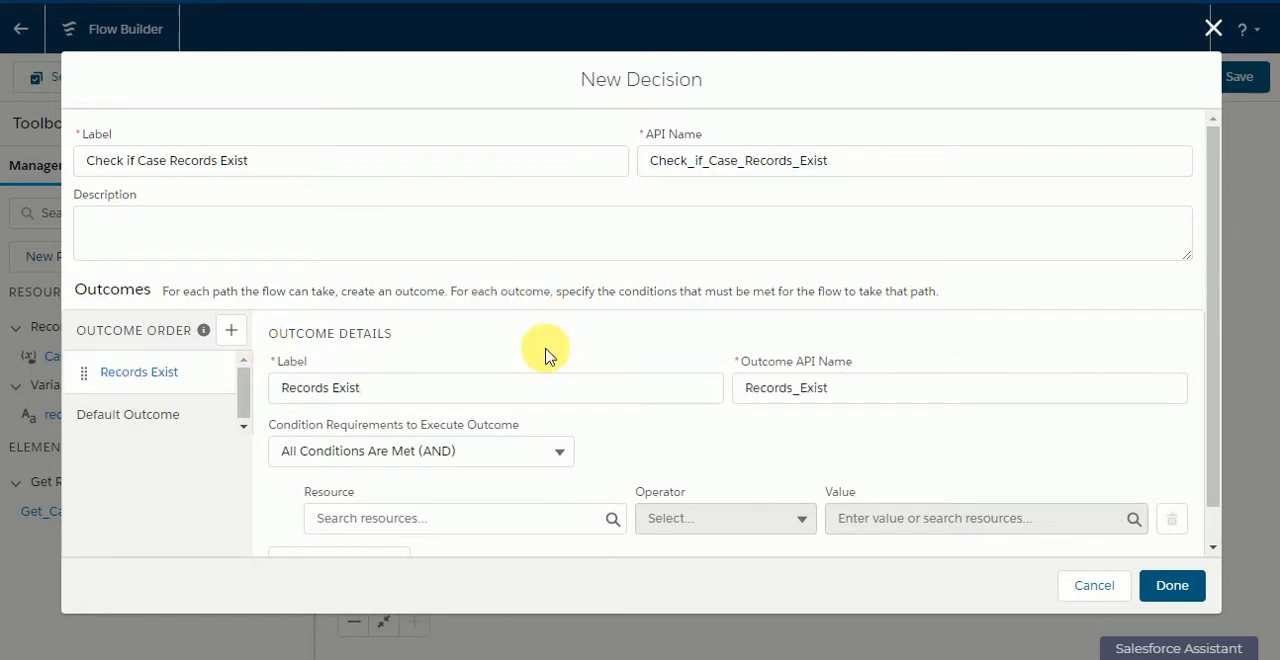
Step: Set the Records Exist condition to Case from Get_Case_Records Is Null $GlobalConstant.False and finish the decision
left_click(487, 516)
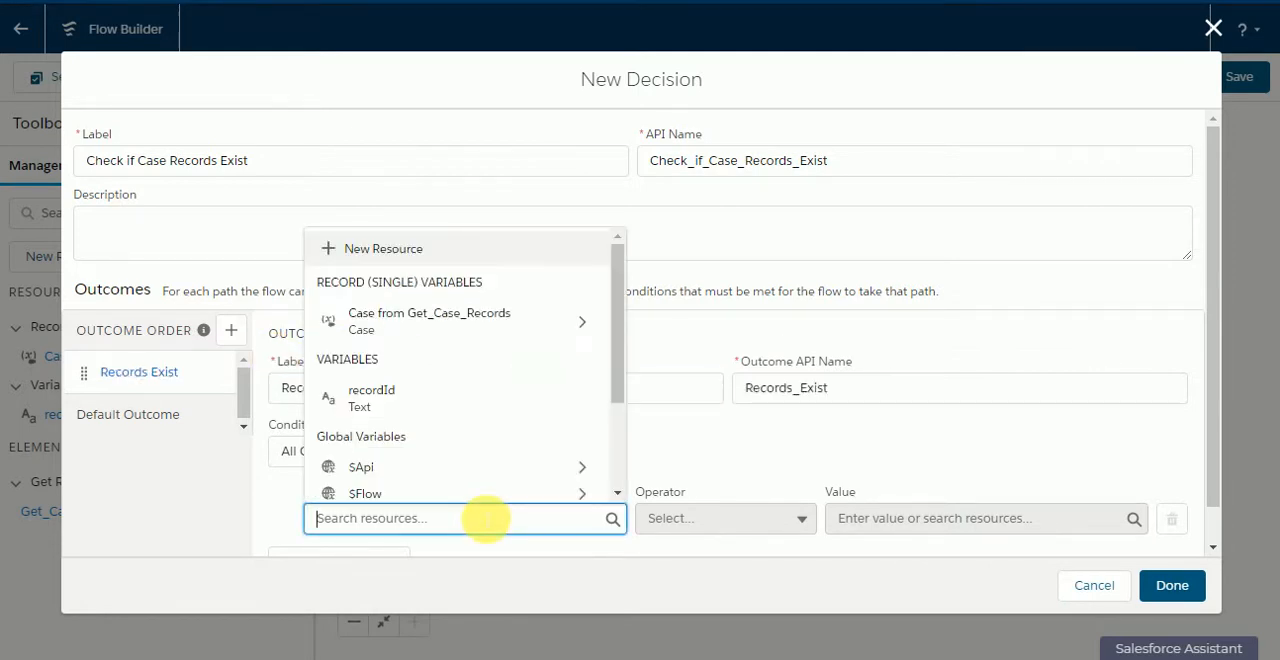
left_click(397, 322)
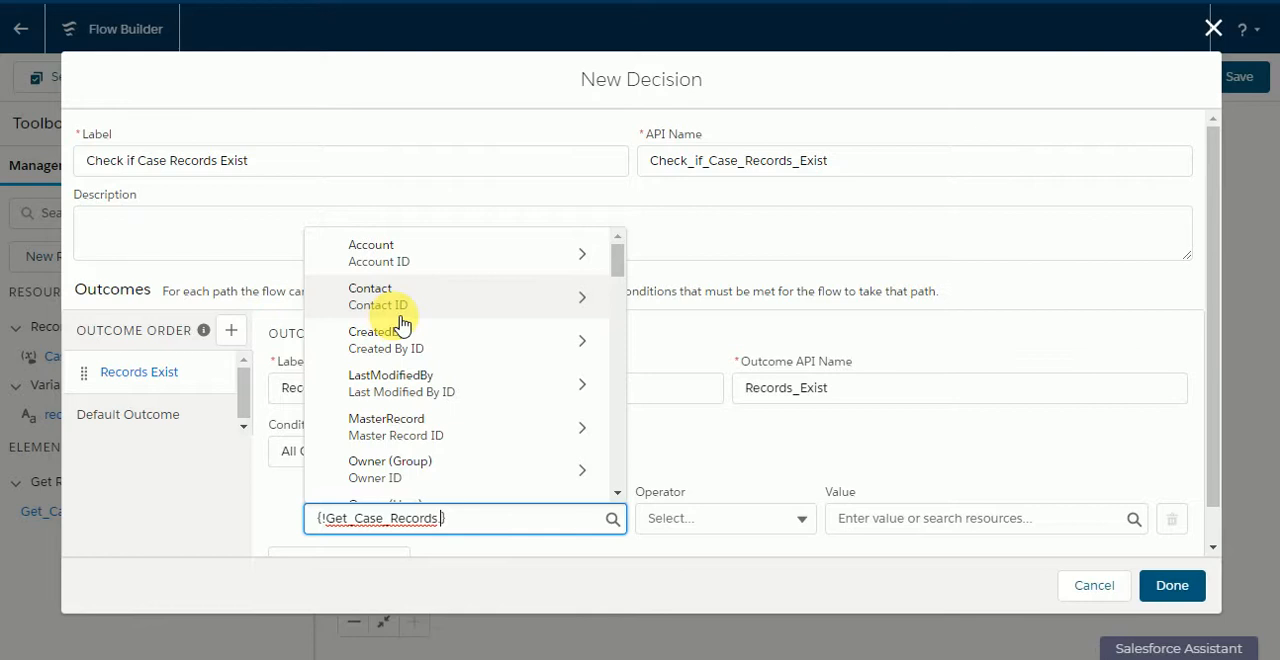
left_click(786, 434)
left_click(758, 525)
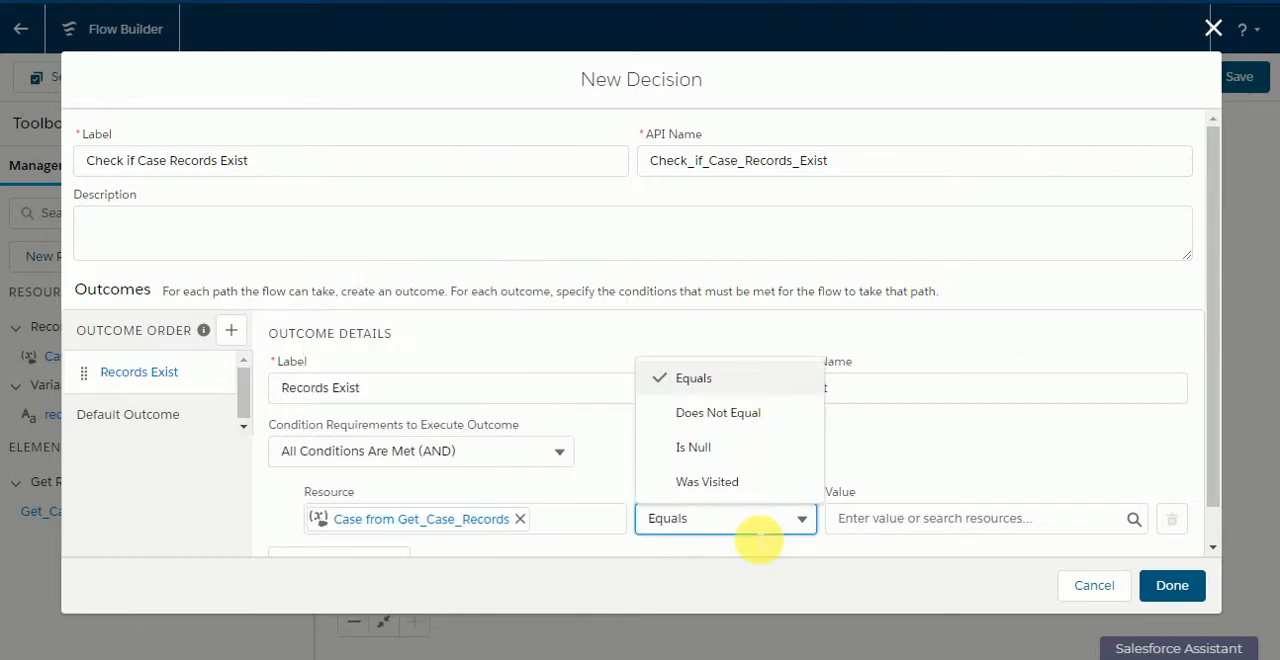
left_click(745, 447)
left_click(858, 518)
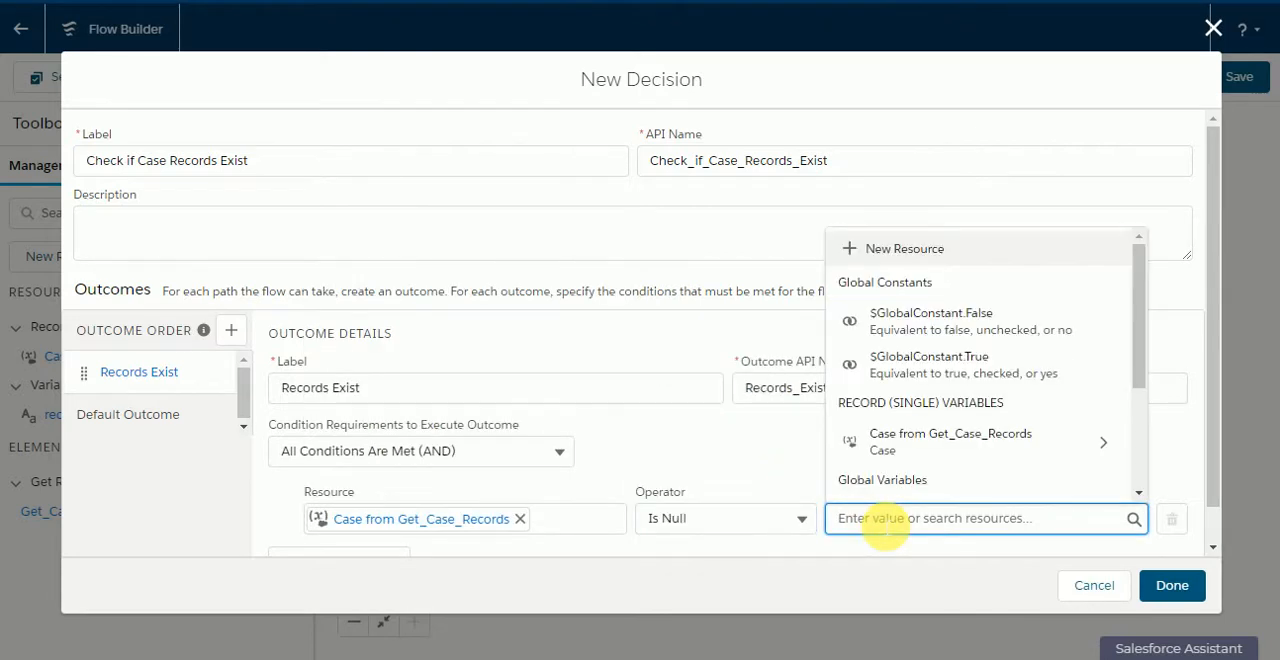
type("false")
left_click(955, 480)
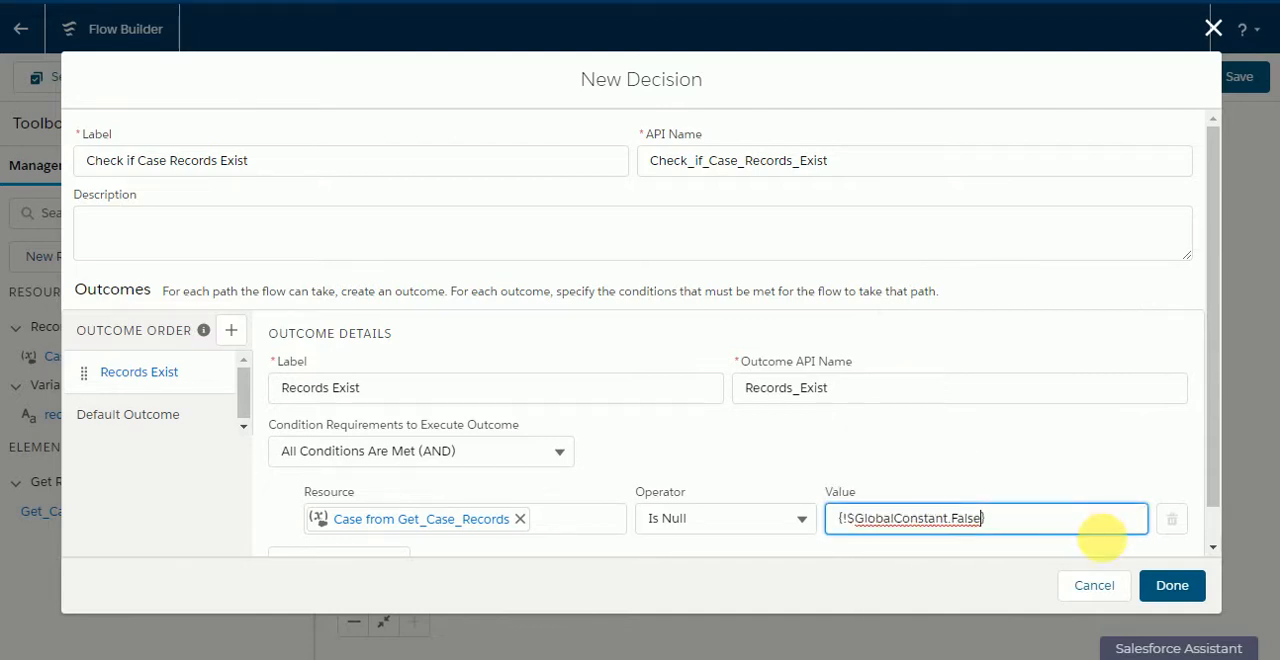
left_click(1170, 587)
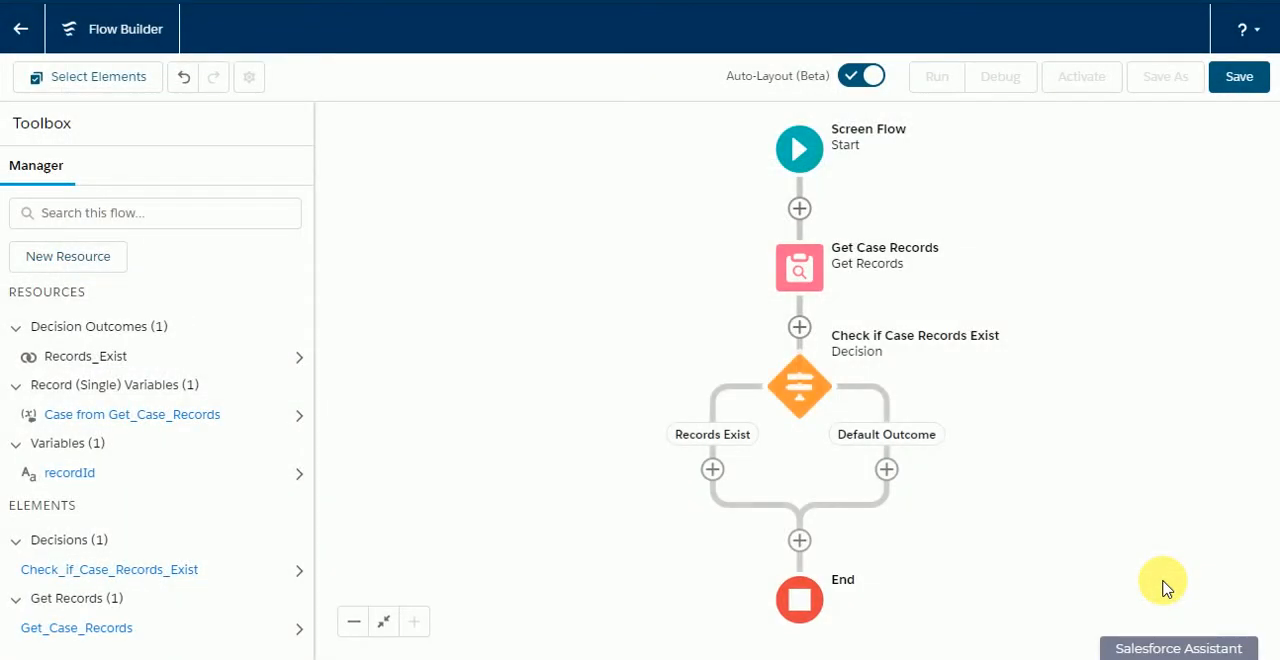
Step: Add a Screen element on the Default Outcome path labelled "No Record Exist Message", with API name No_Record_Exist_Message
left_click(886, 470)
left_click(846, 598)
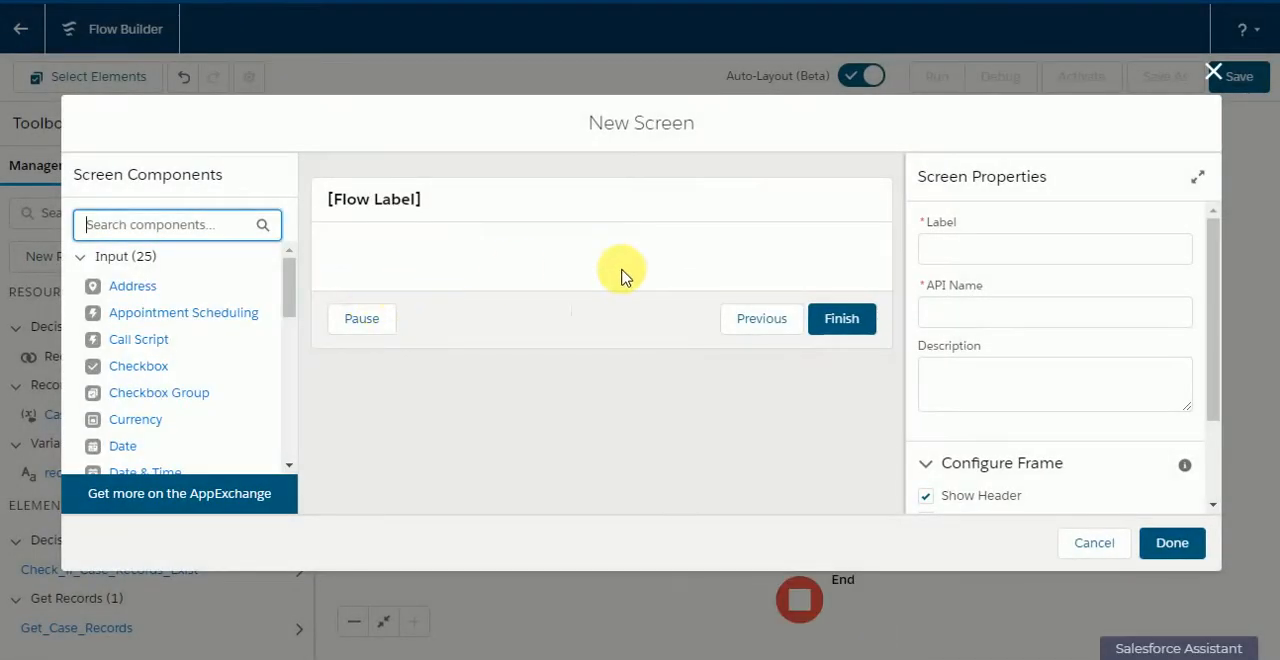
left_click(965, 249)
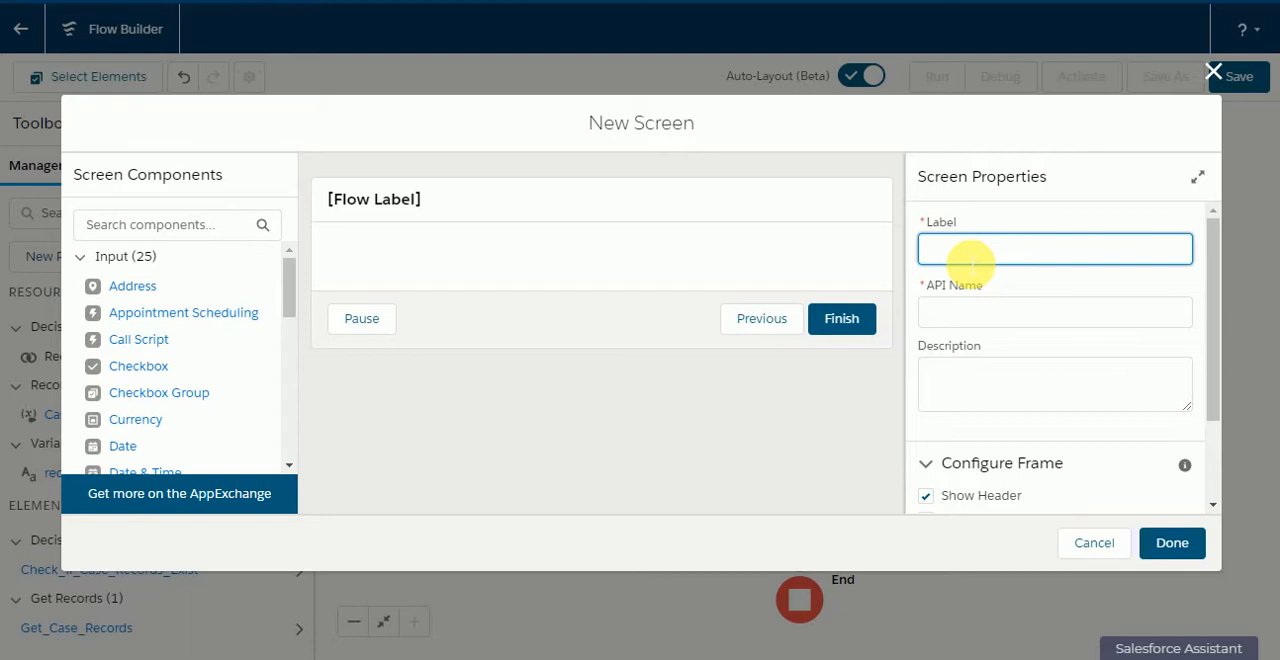
type("No Record Exist Message")
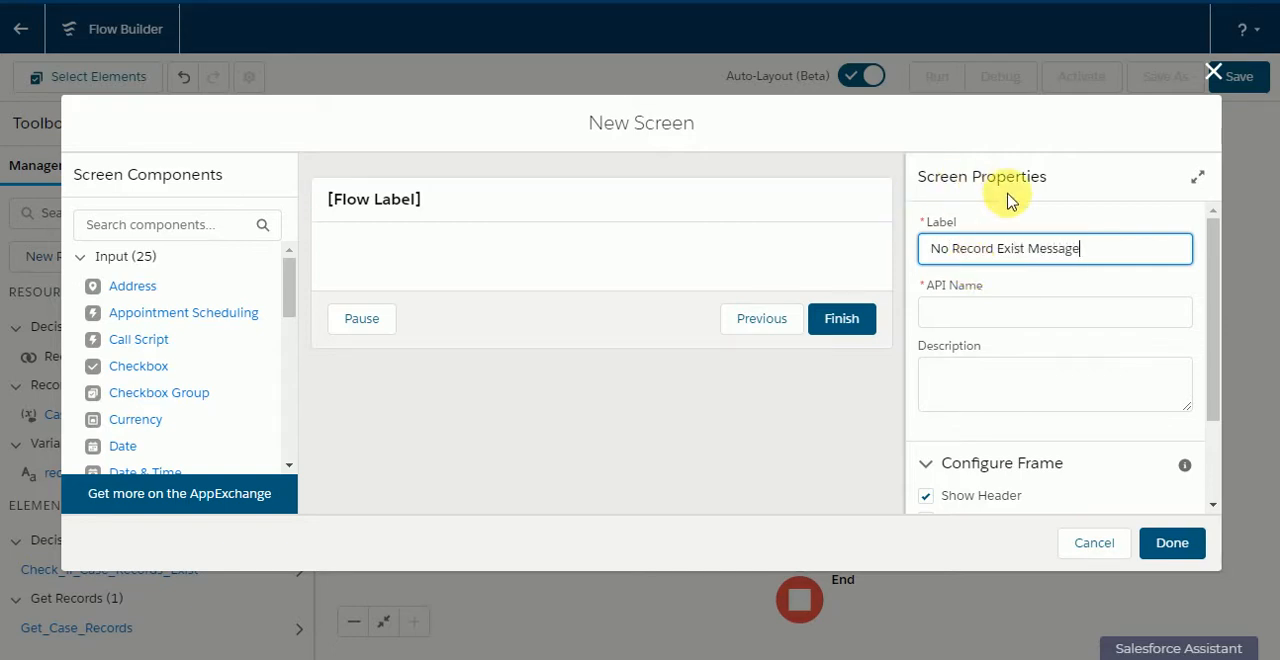
left_click(1043, 223)
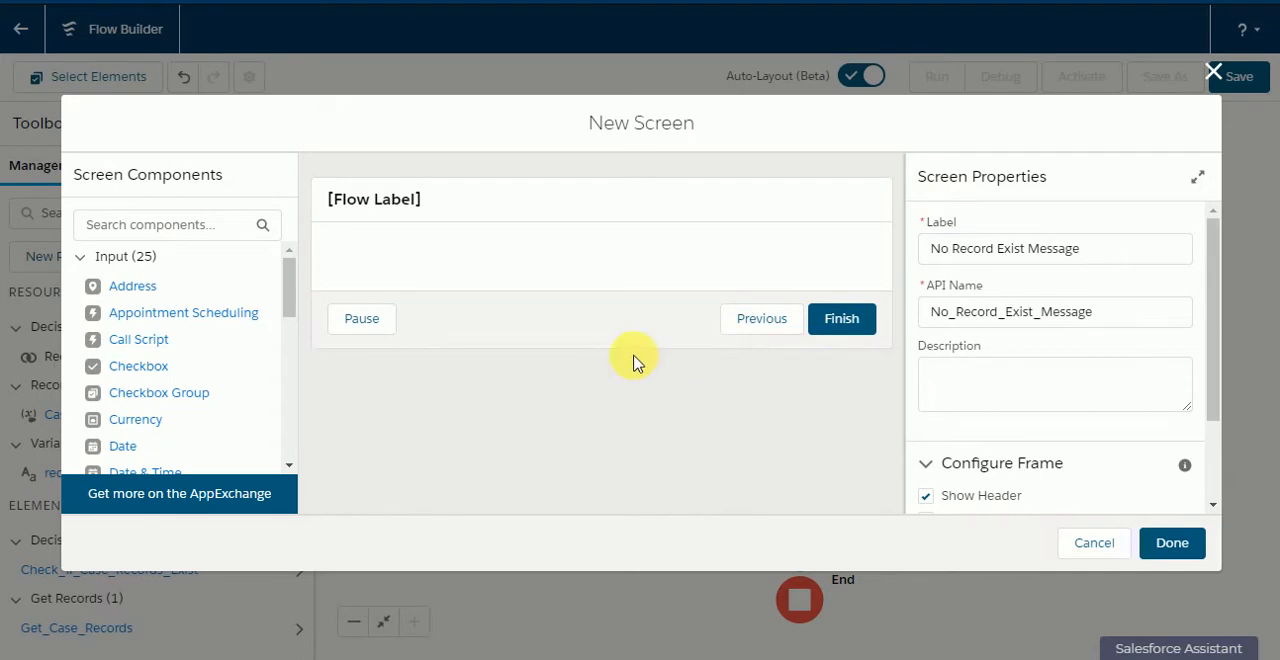
Step: Place a Display Text component on the screen and give it the API name Display_Message
scroll(245, 320, "down", 5)
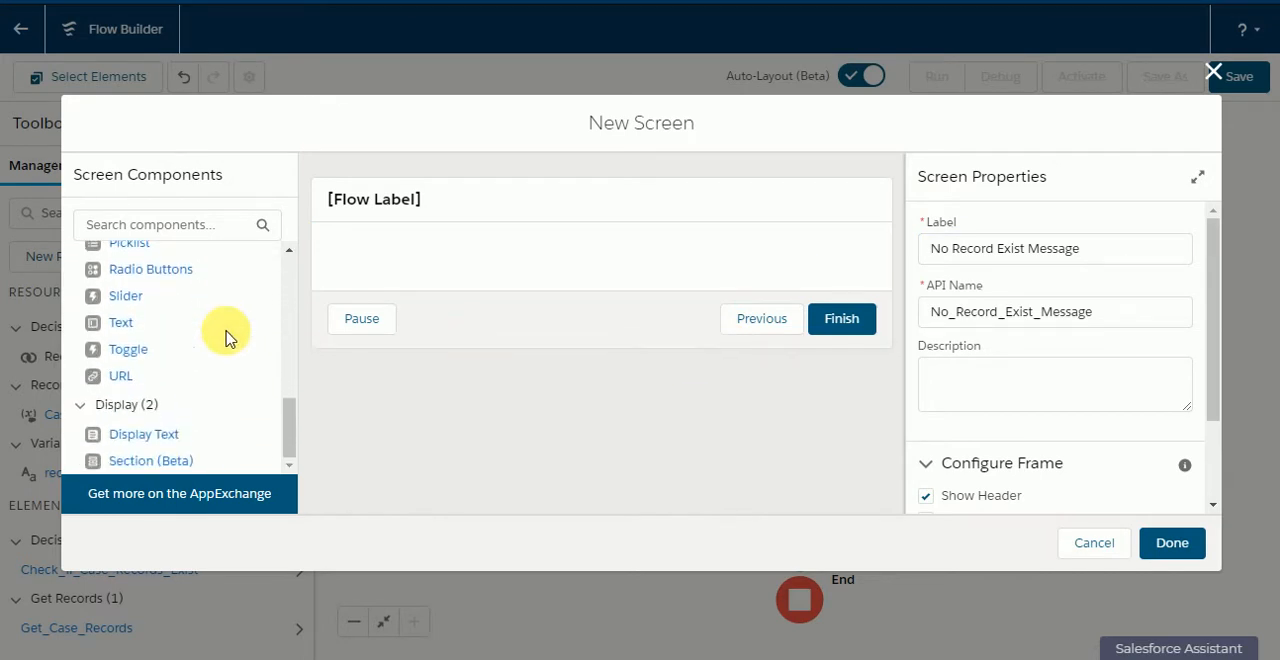
left_click_drag(143, 434, 365, 258)
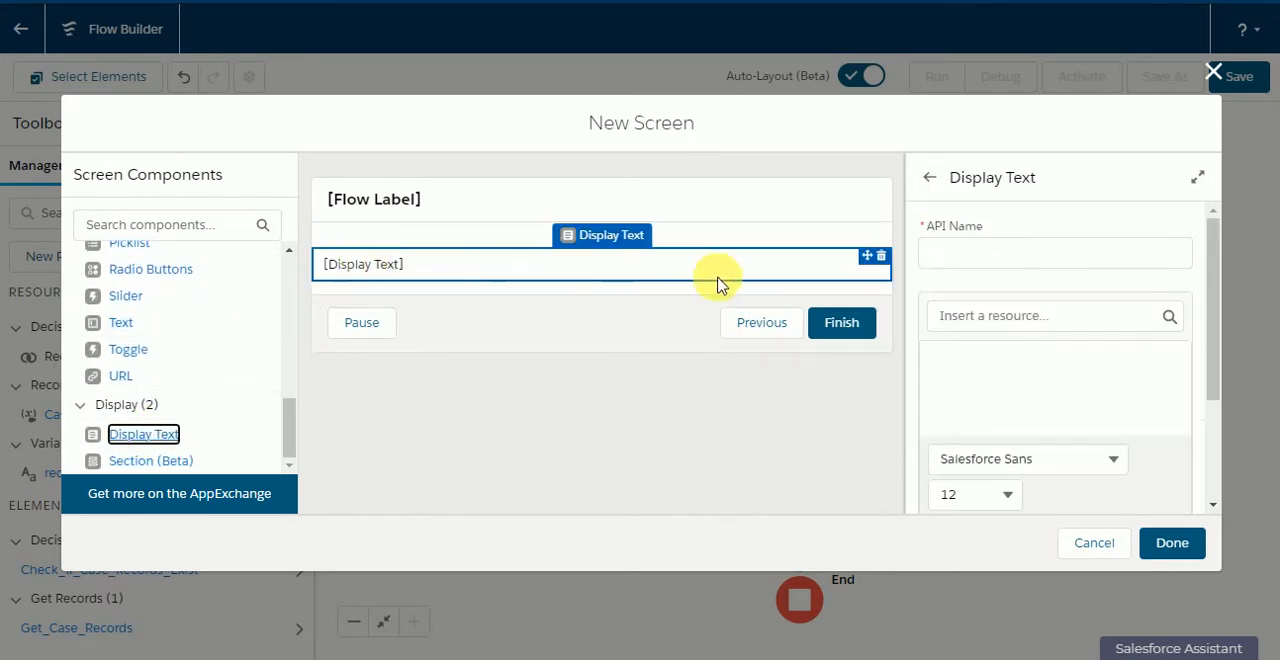
left_click(979, 262)
type("Display No")
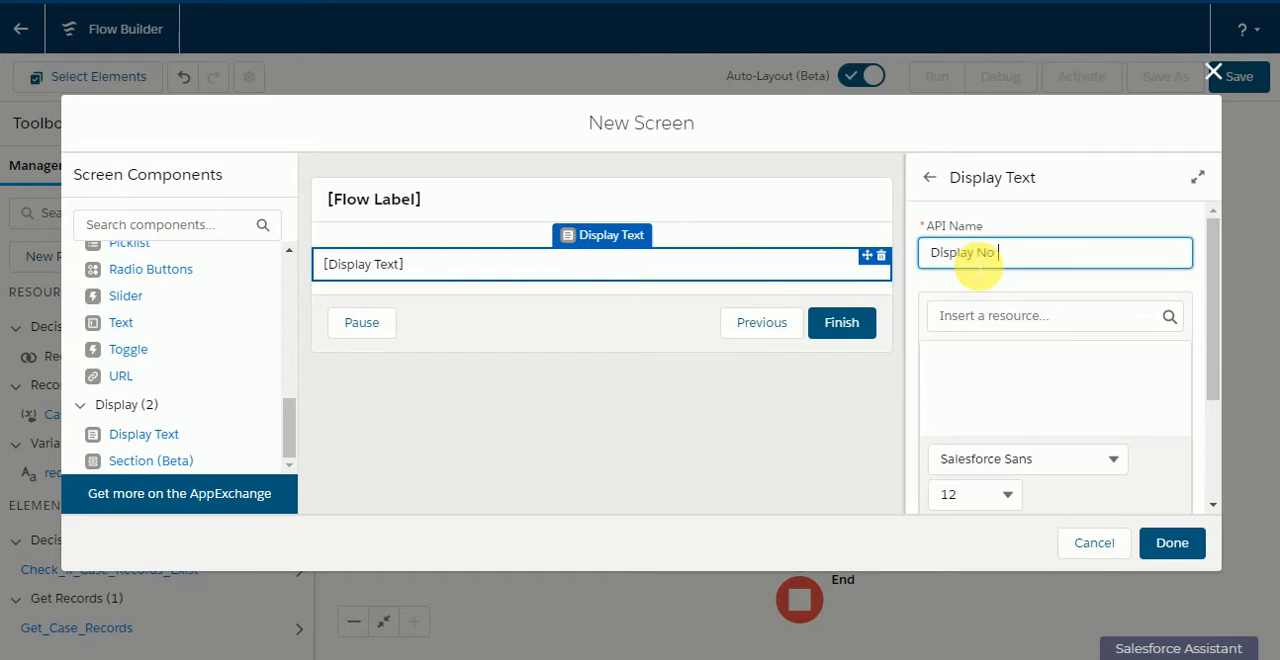
key("BackSpace")
key("BackSpace")
type("_")
type("No")
key("BackSpace")
key("BackSpace")
type("Message")
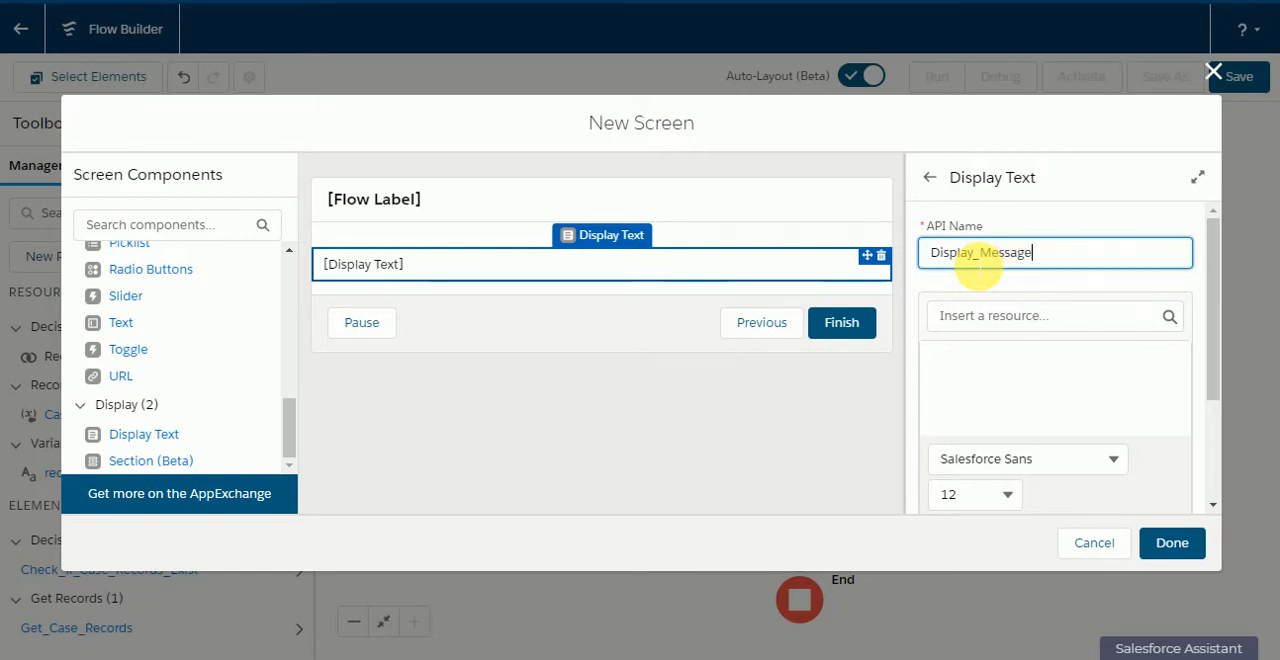
type("_")
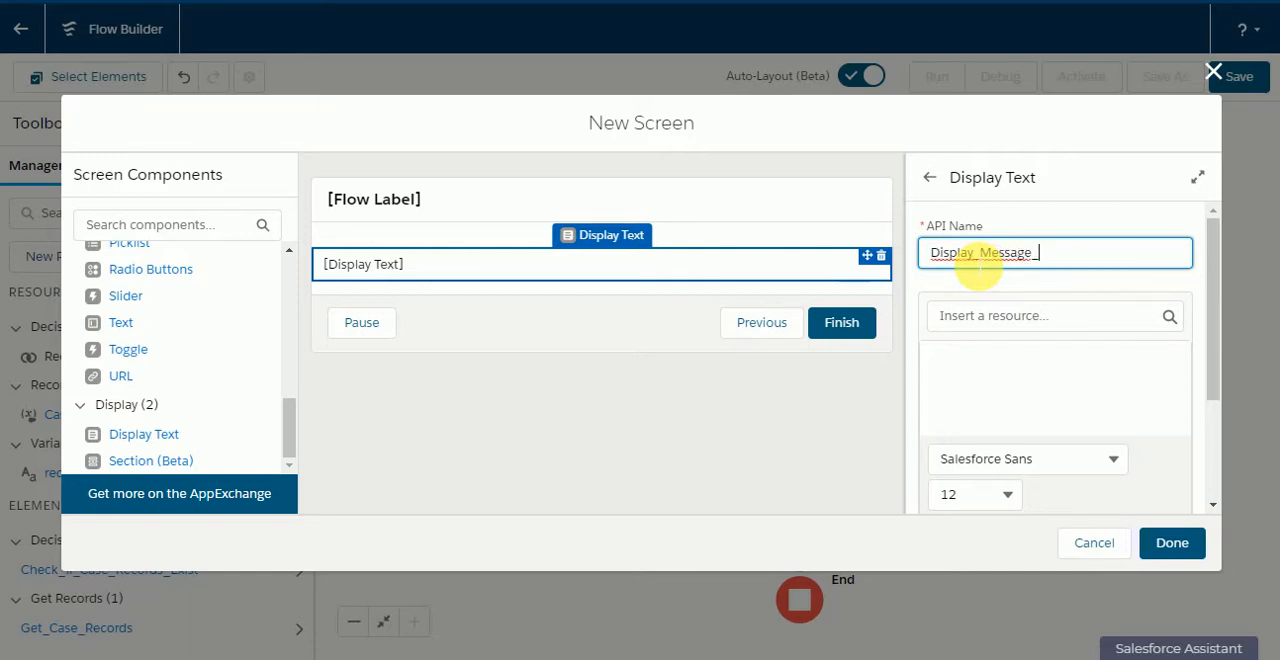
Step: Set the Display_Message component's text to "No Records Exist" and finish the screen
key("BackSpace")
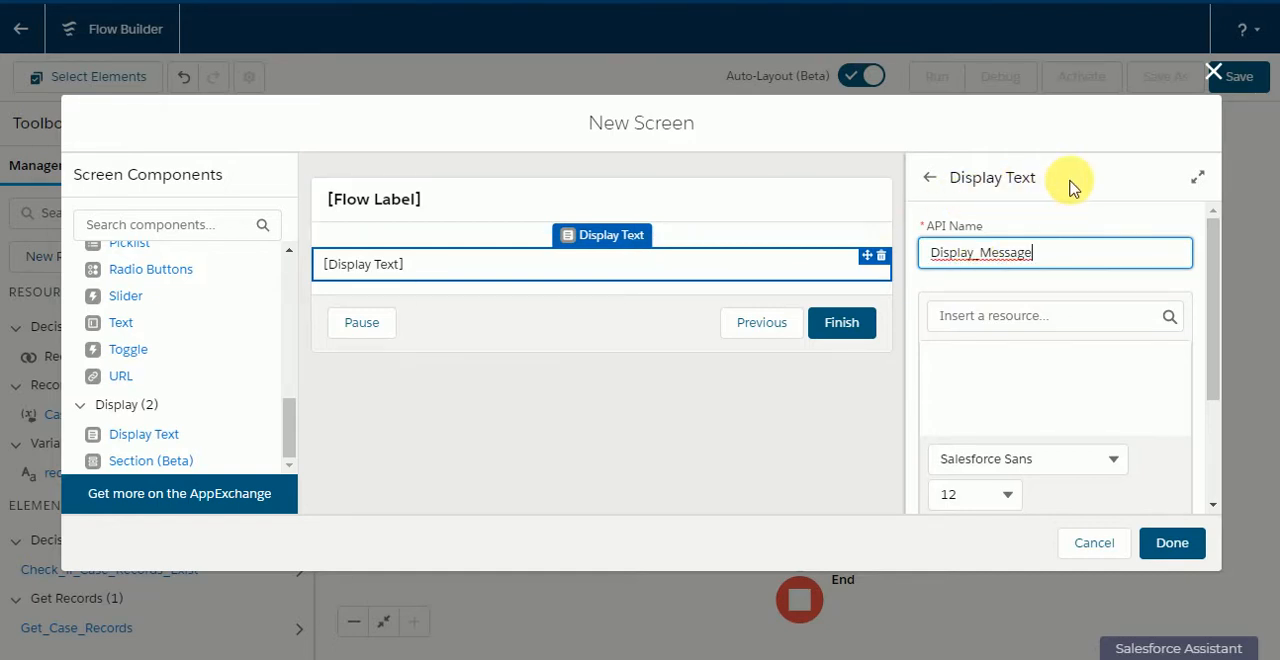
left_click(978, 370)
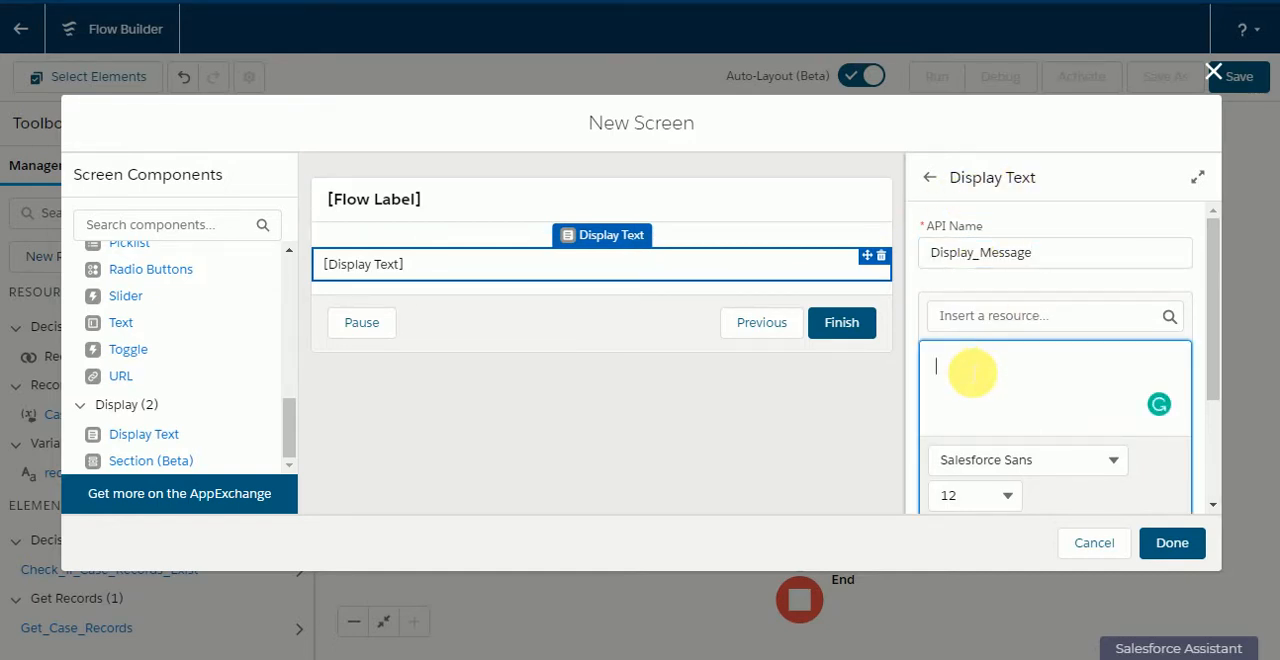
type("No ")
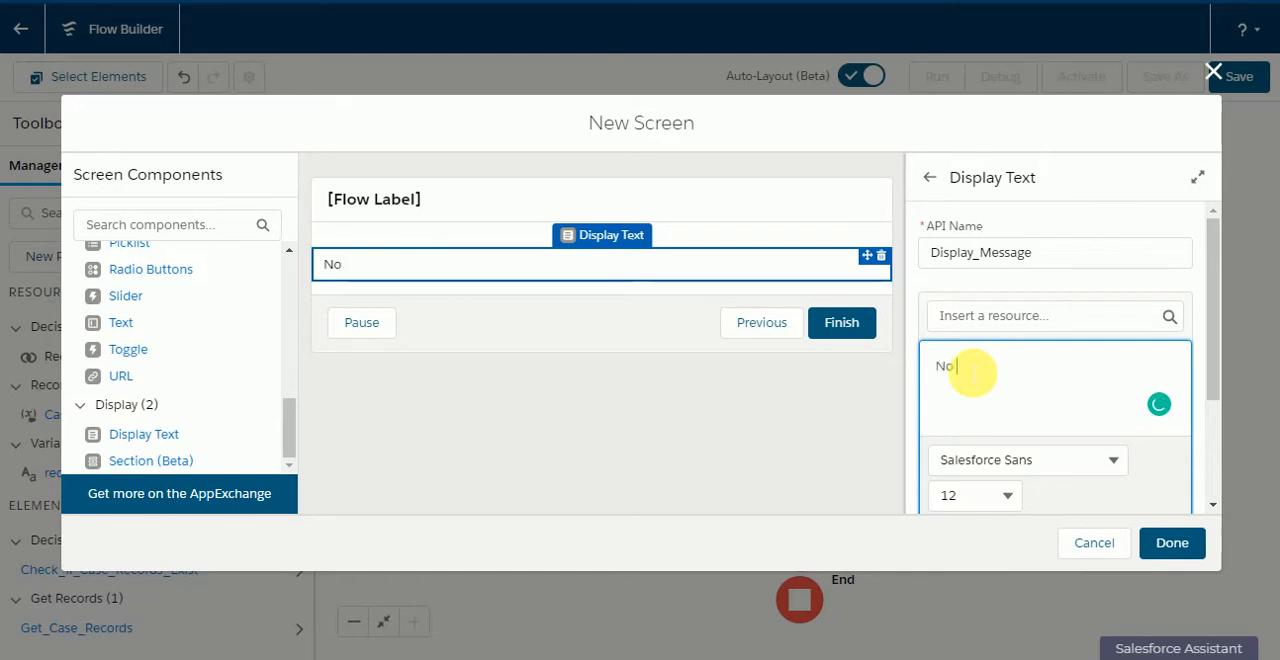
type("Records E")
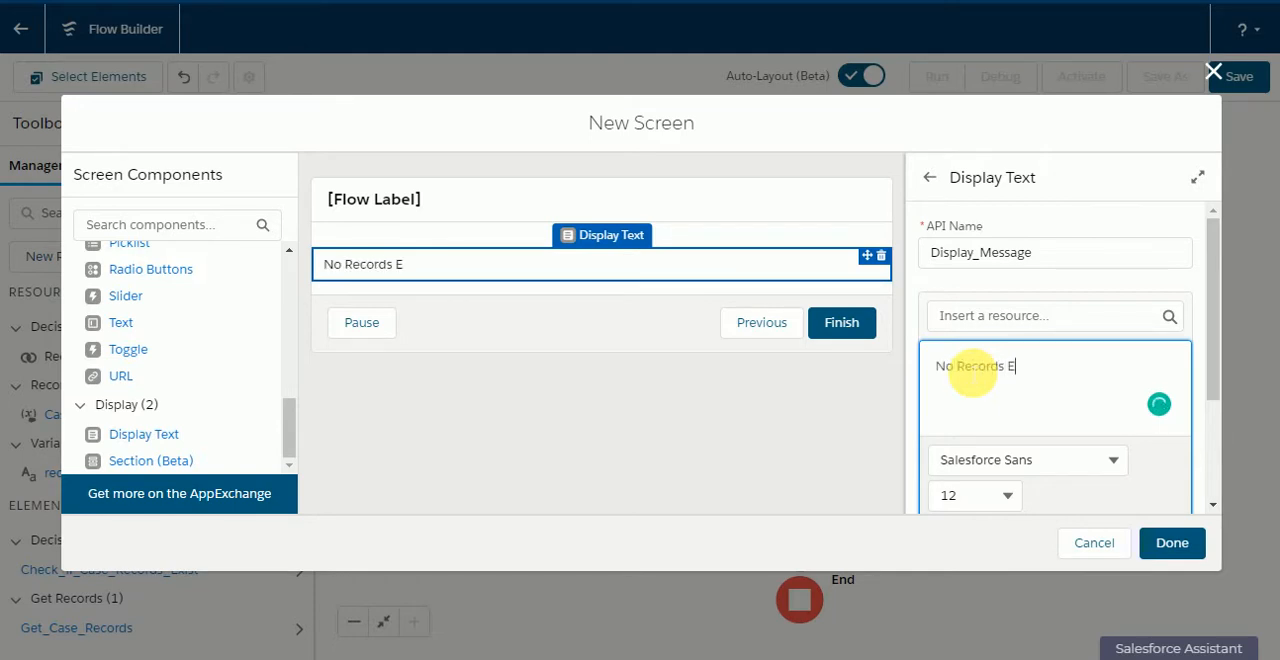
type("xist")
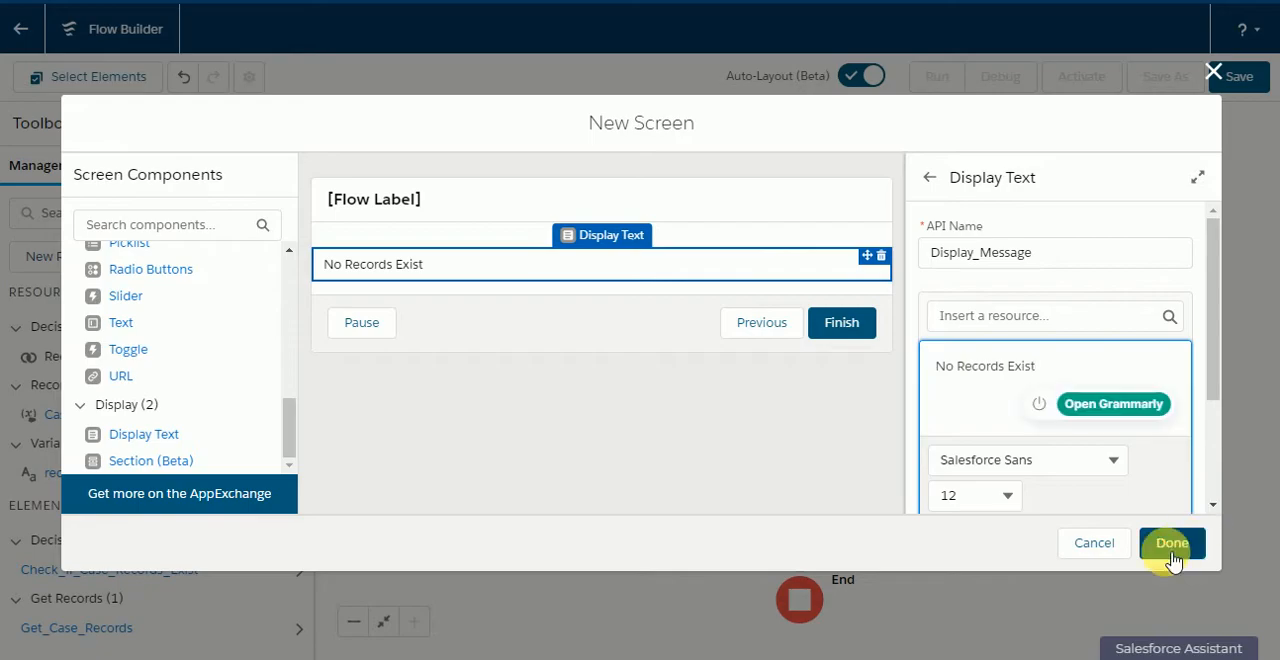
left_click(1170, 548)
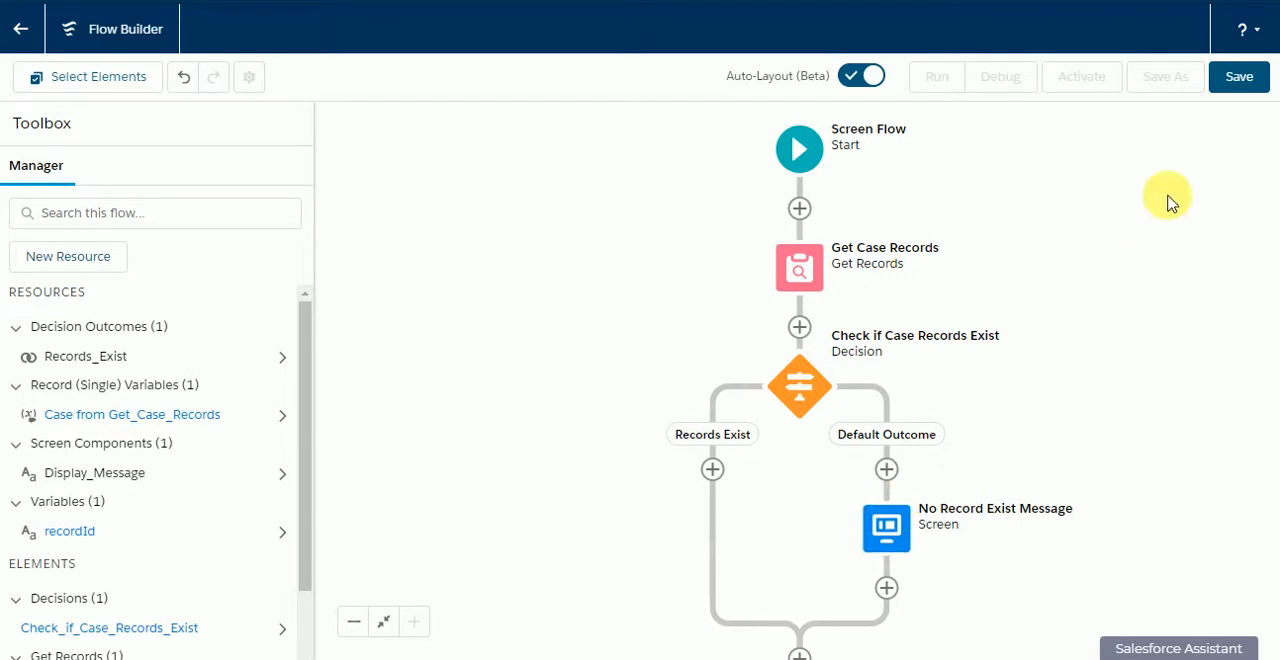
Step: Save the flow with the label "Close Case Flow"
left_click(1239, 77)
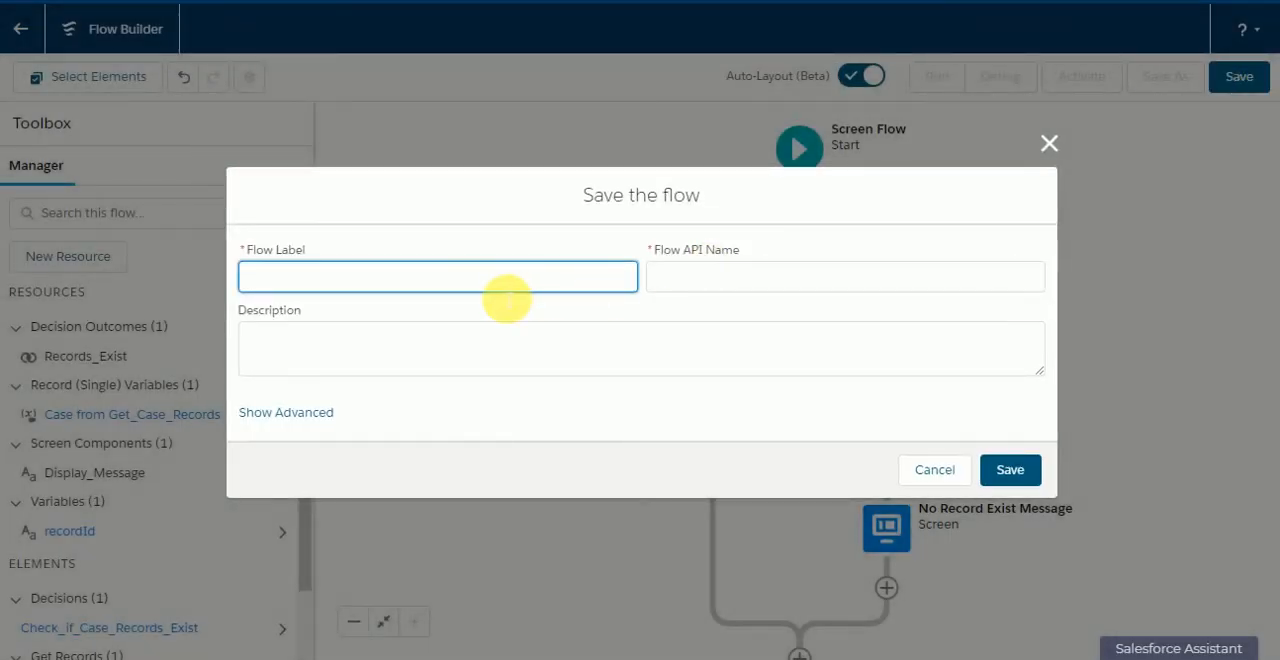
type("Case Flow")
key("BackSpace")
key("BackSpace")
key("BackSpace")
key("BackSpace")
key("BackSpace")
key("BackSpace")
key("BackSpace")
key("BackSpace")
key("BackSpace")
left_click(457, 238)
left_click(1008, 468)
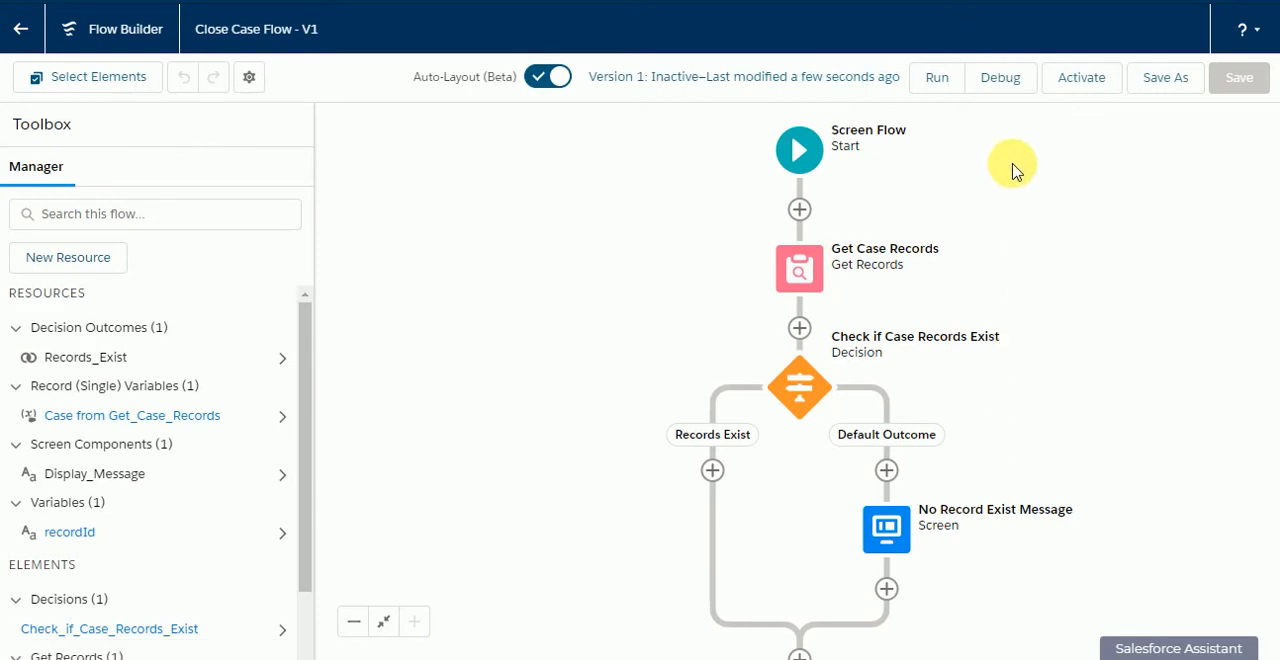
Step: Debug the flow with the copied account ID as the recordId input and check the message on the resulting screen
left_click(999, 80)
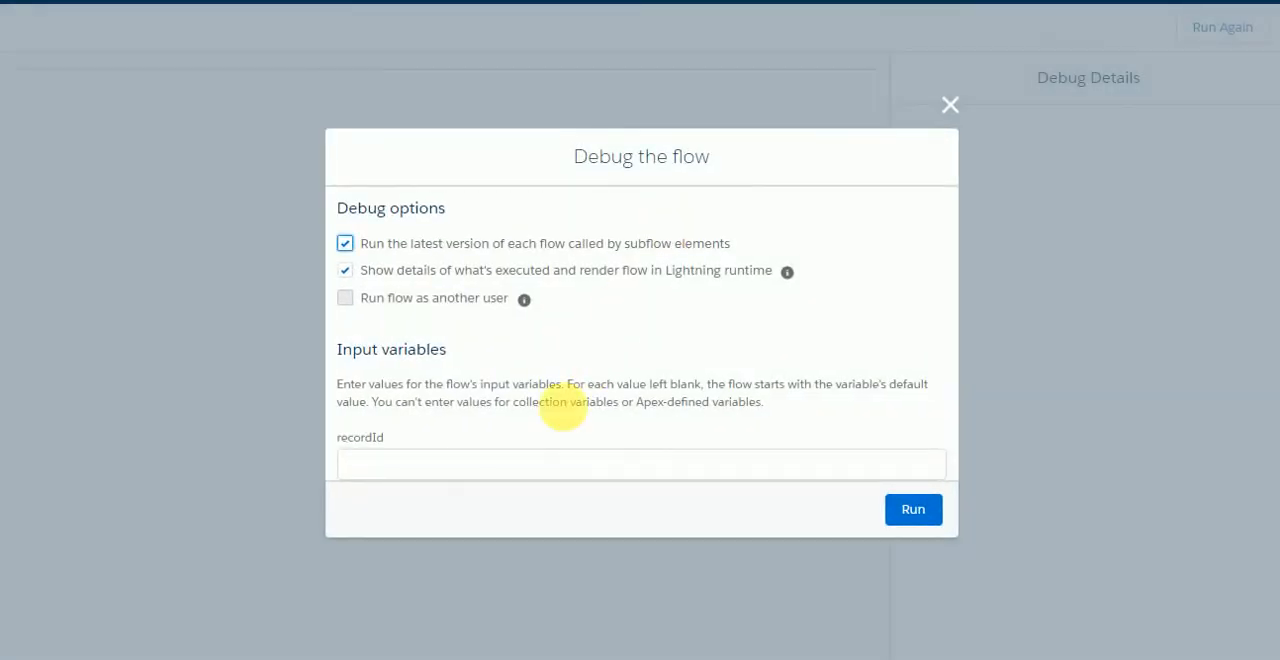
left_click(523, 463)
type("001B000001Lhh8GIAR")
left_click(913, 511)
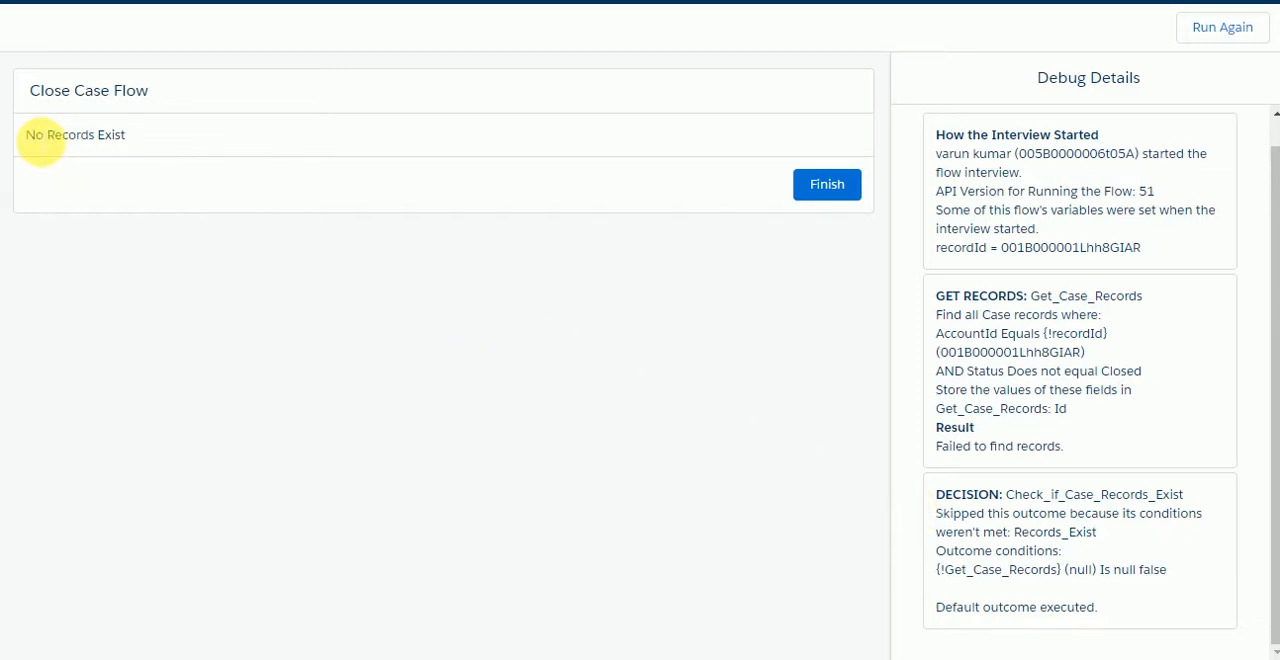
left_click_drag(40, 142, 134, 134)
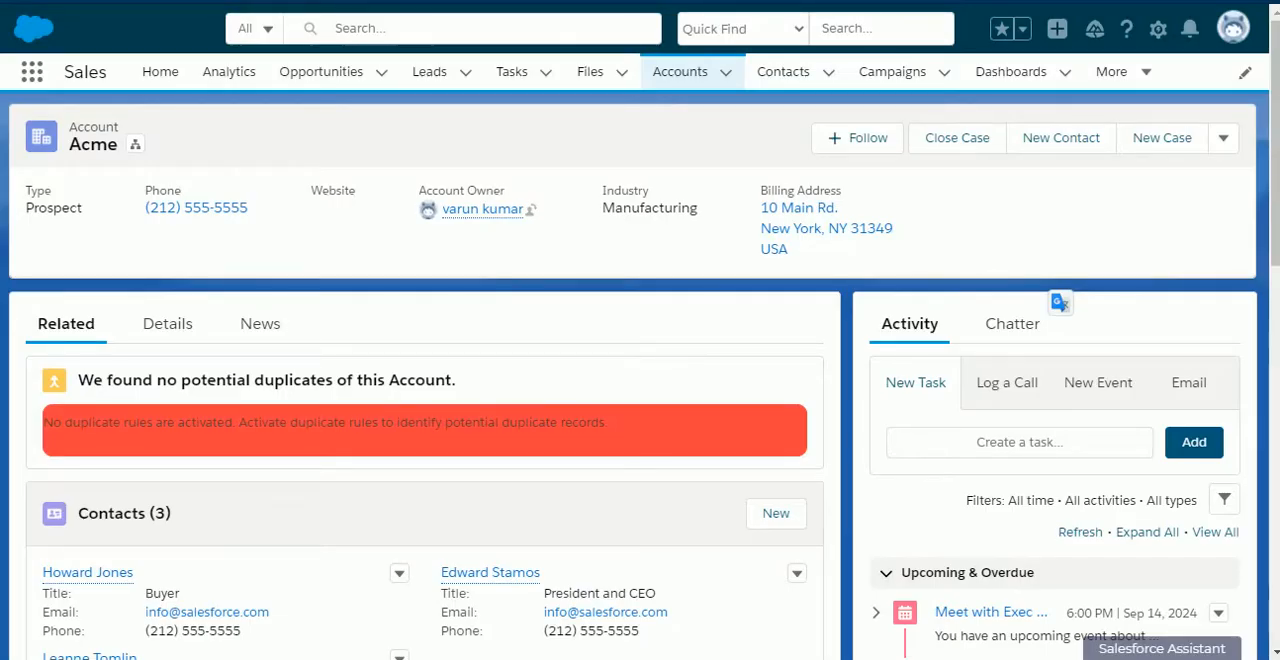
Step: Open Sample Case 2 from the Acme account's related cases, set its status to New and save it
scroll(383, 377, "down", 1)
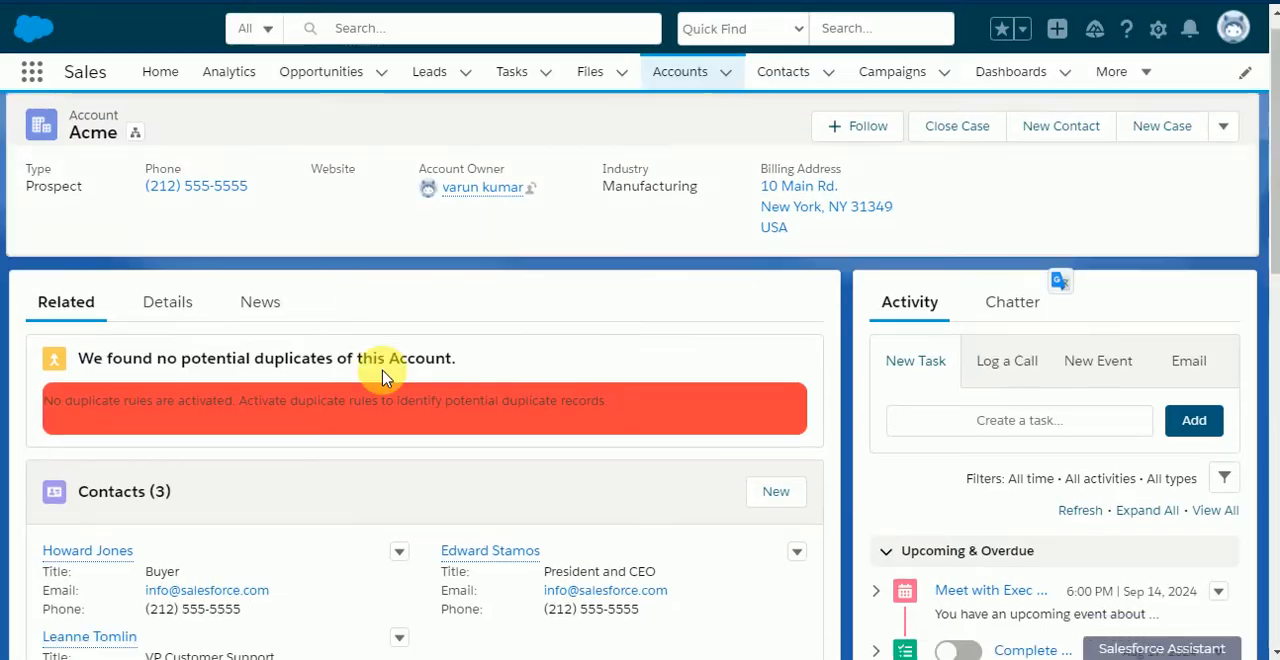
scroll(383, 377, "down", 10)
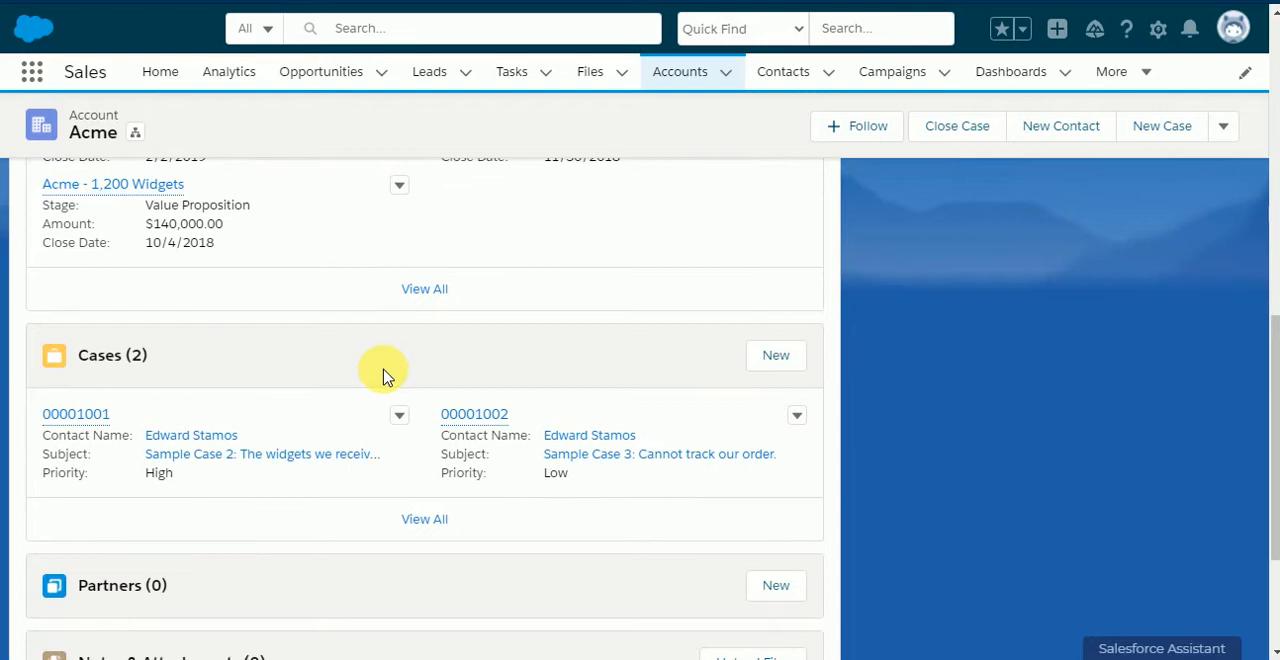
mouse_move(95, 420)
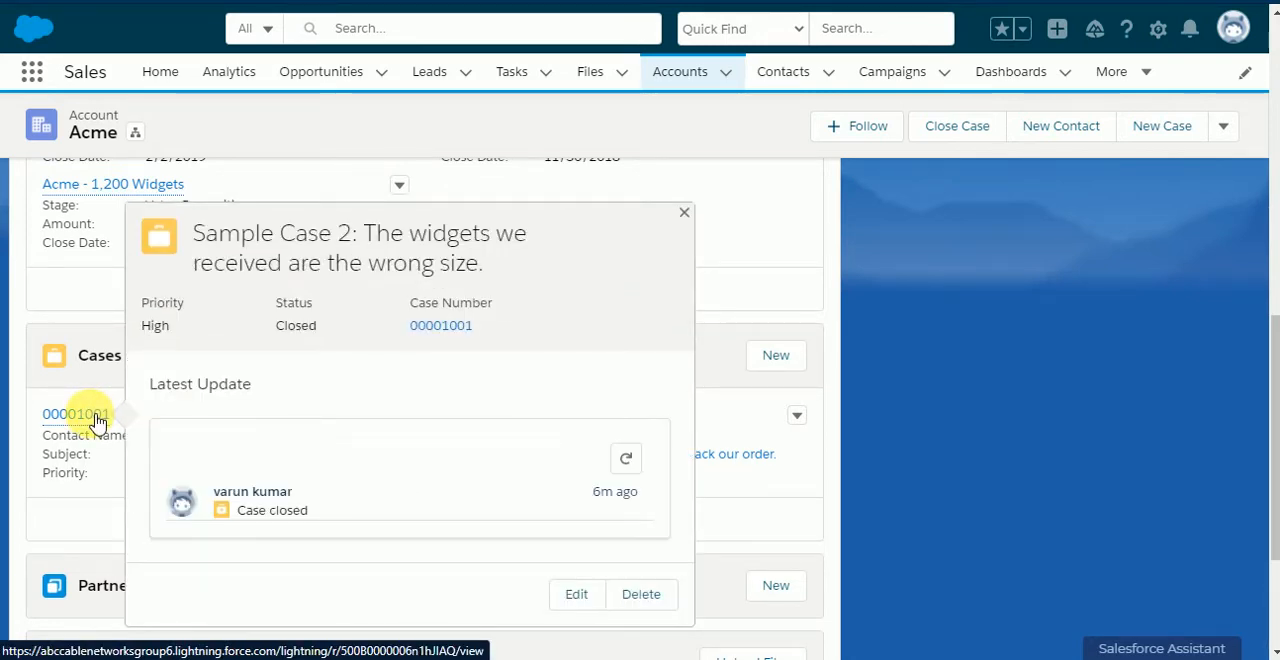
left_click(95, 420)
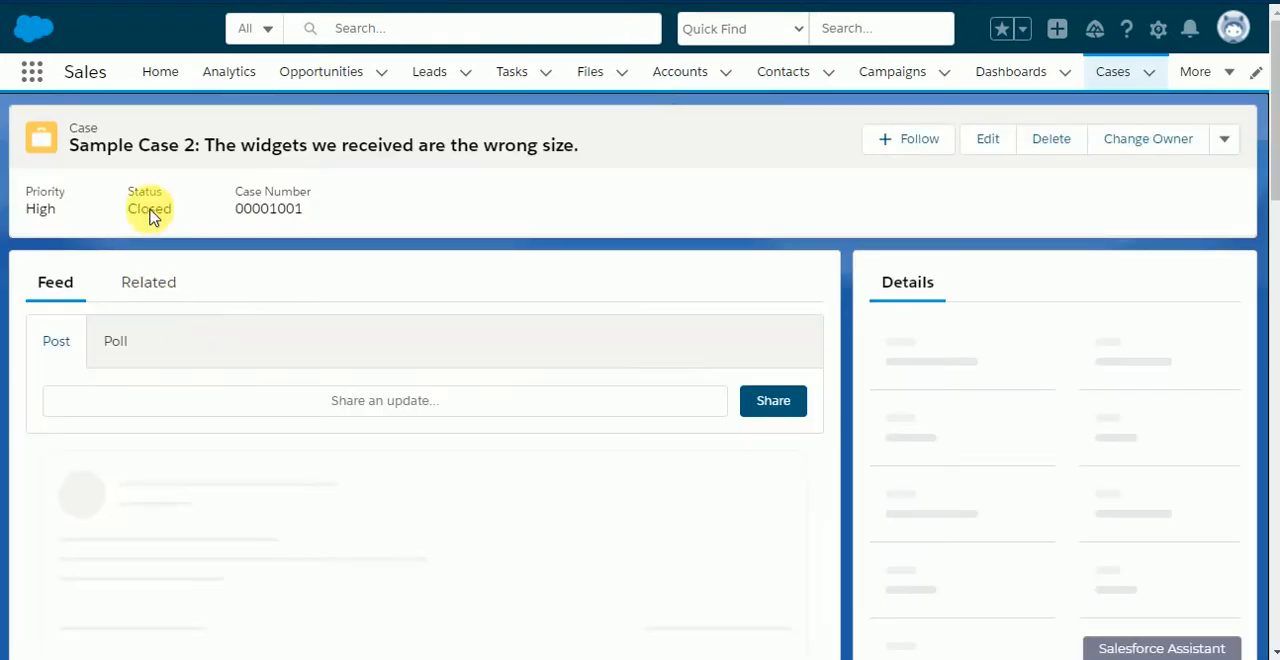
left_click(987, 139)
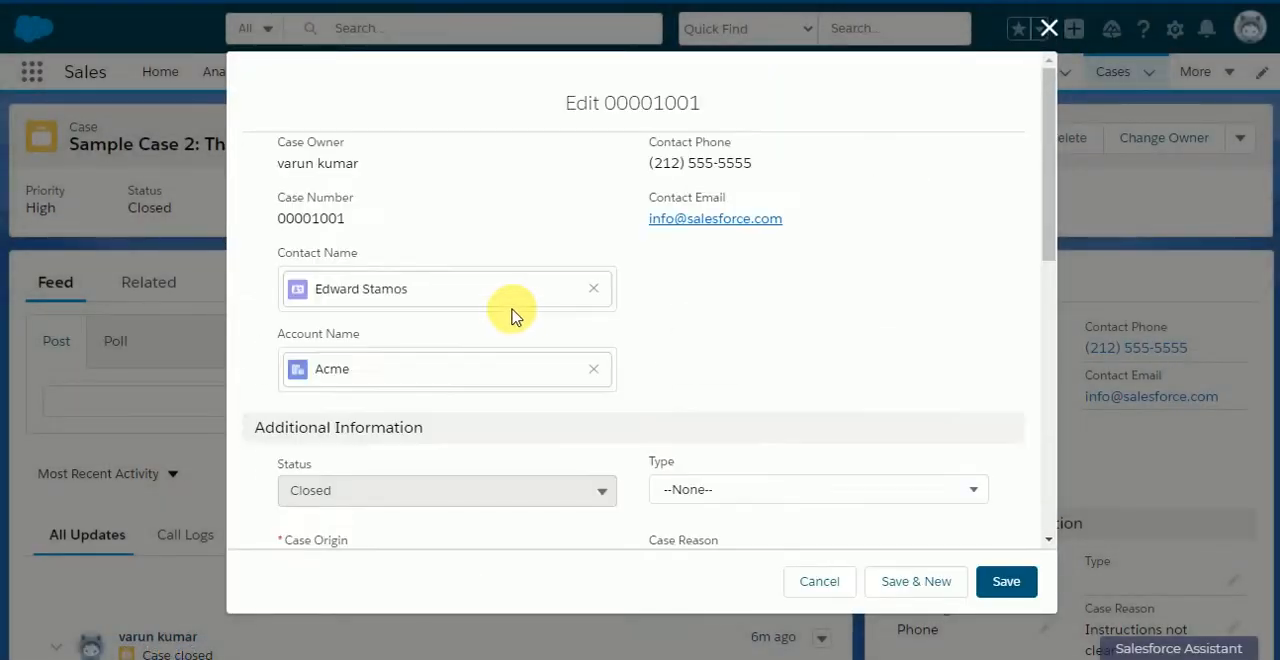
left_click(378, 497)
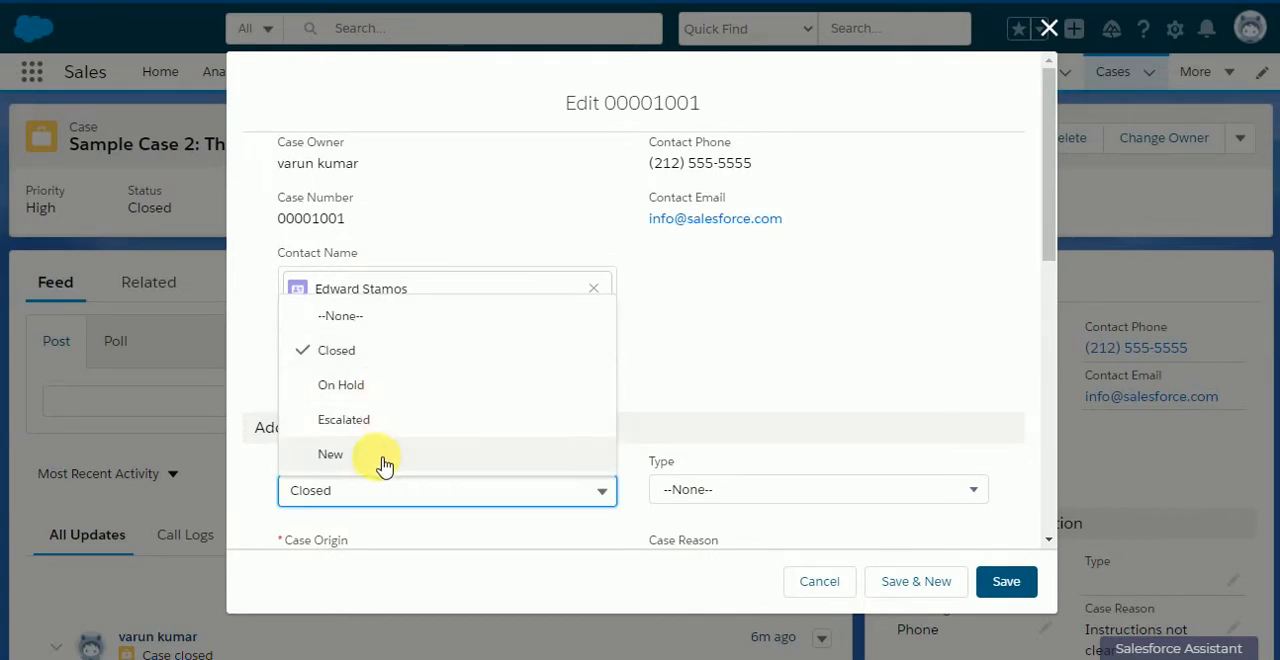
left_click(386, 455)
left_click(997, 584)
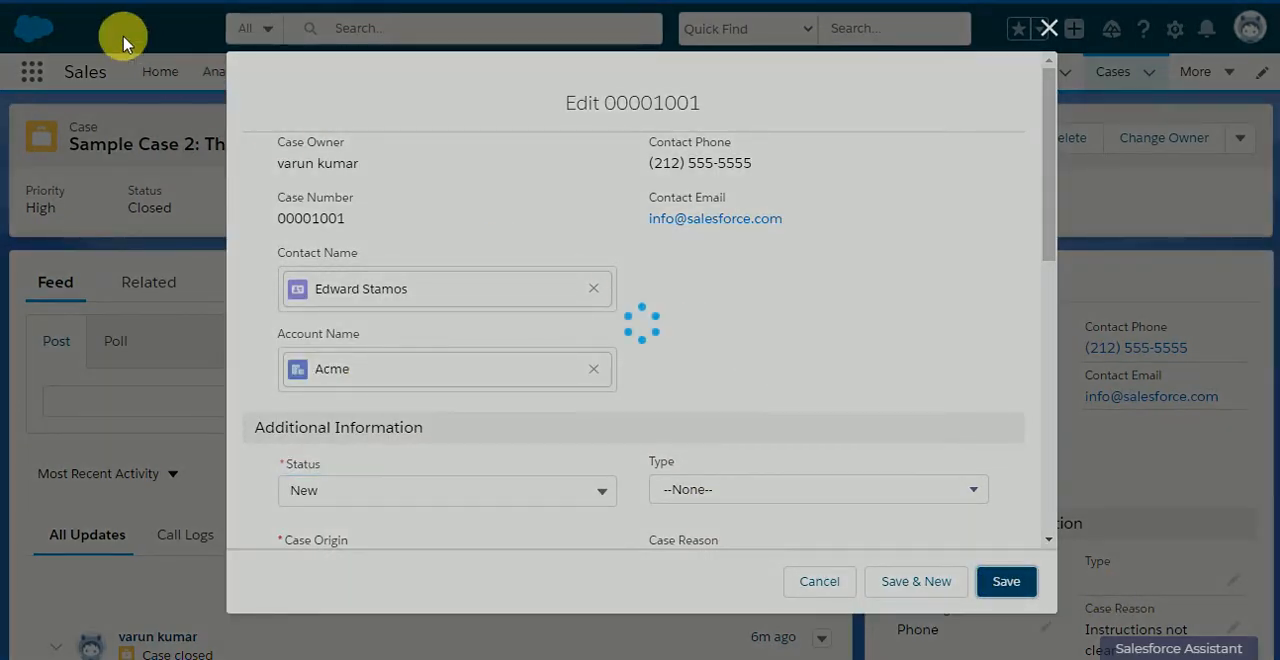
Step: Return to the Acme account, set the status of Sample Case 3 to New and save it
key("alt+Left")
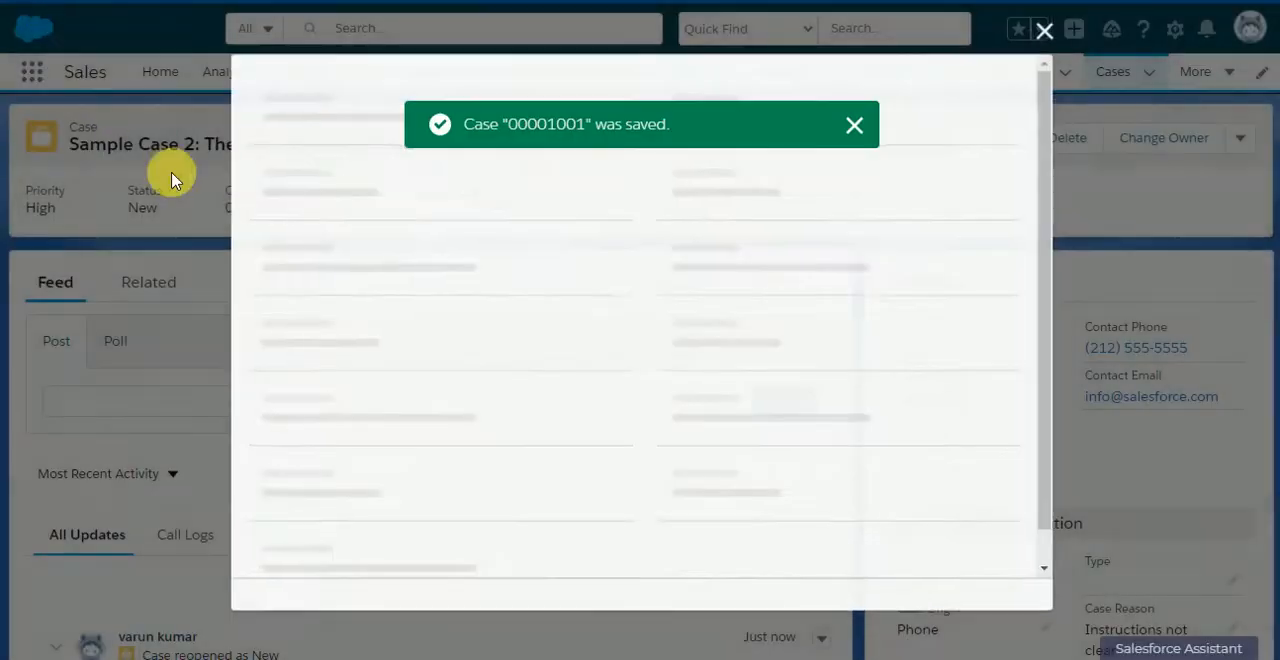
key("alt+Left")
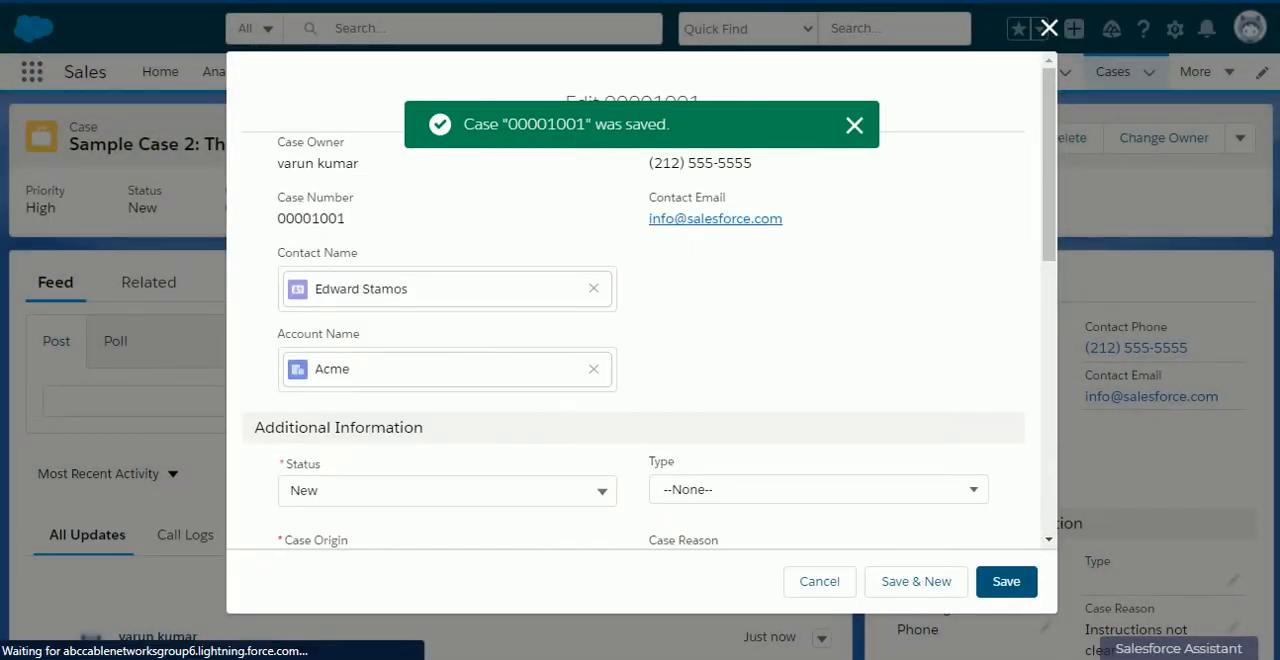
key("alt+Left")
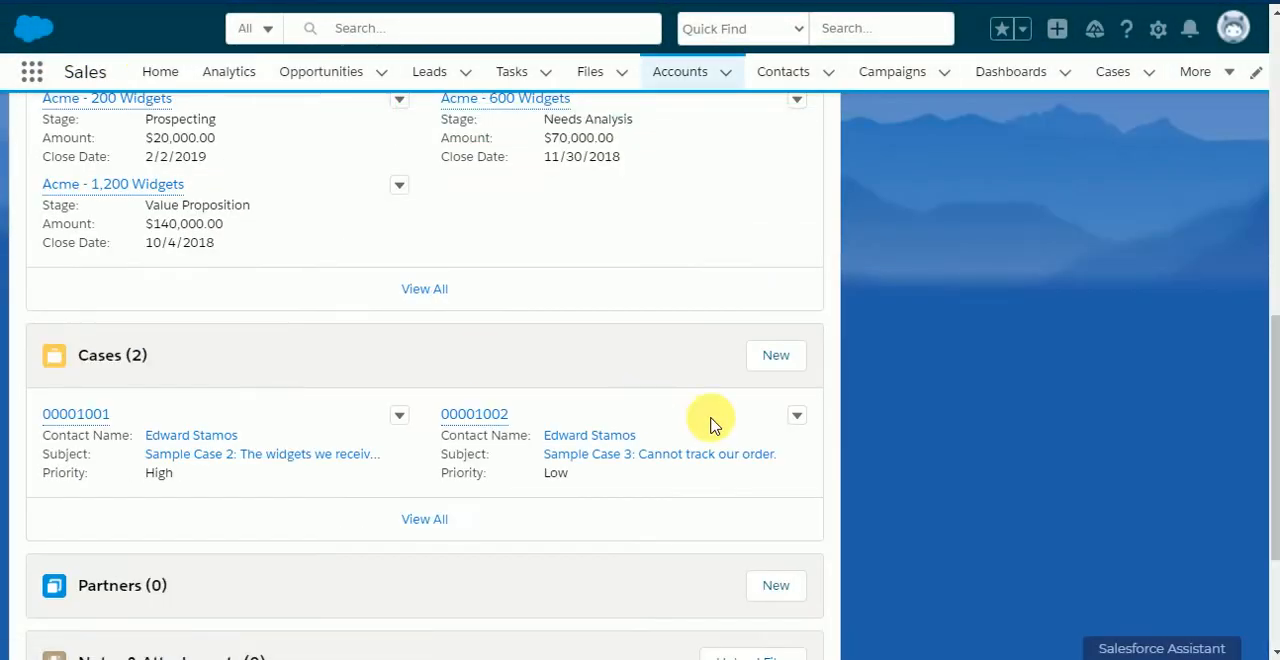
left_click(805, 421)
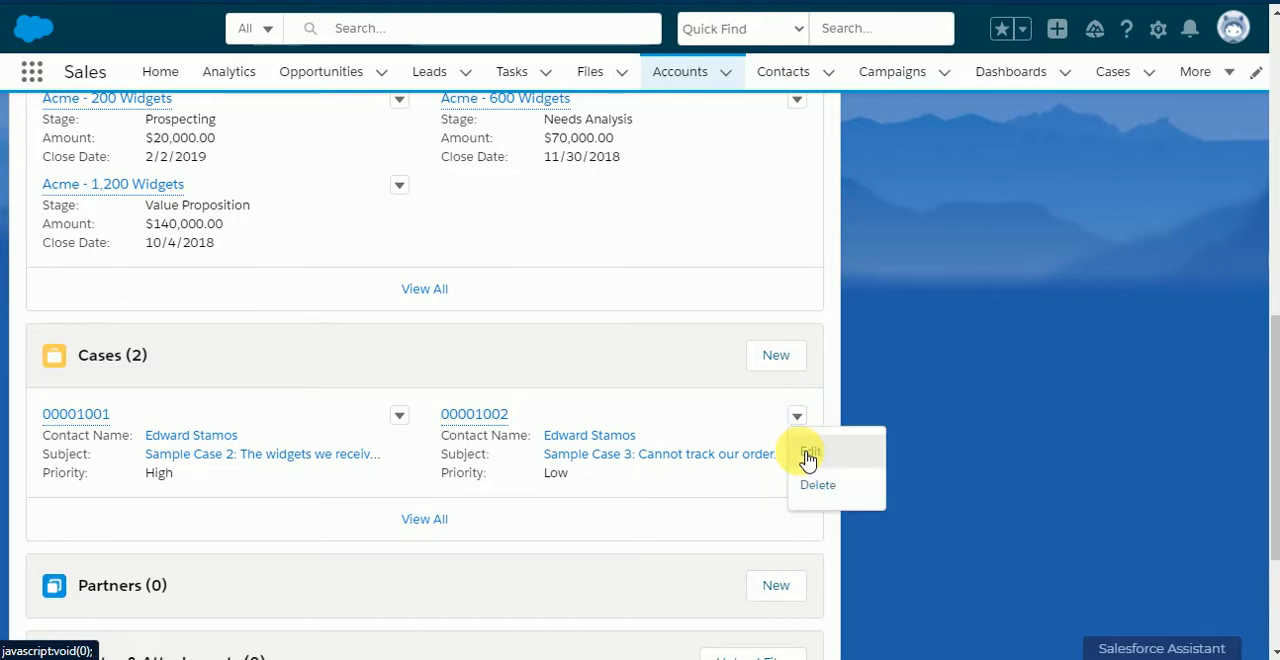
left_click(809, 453)
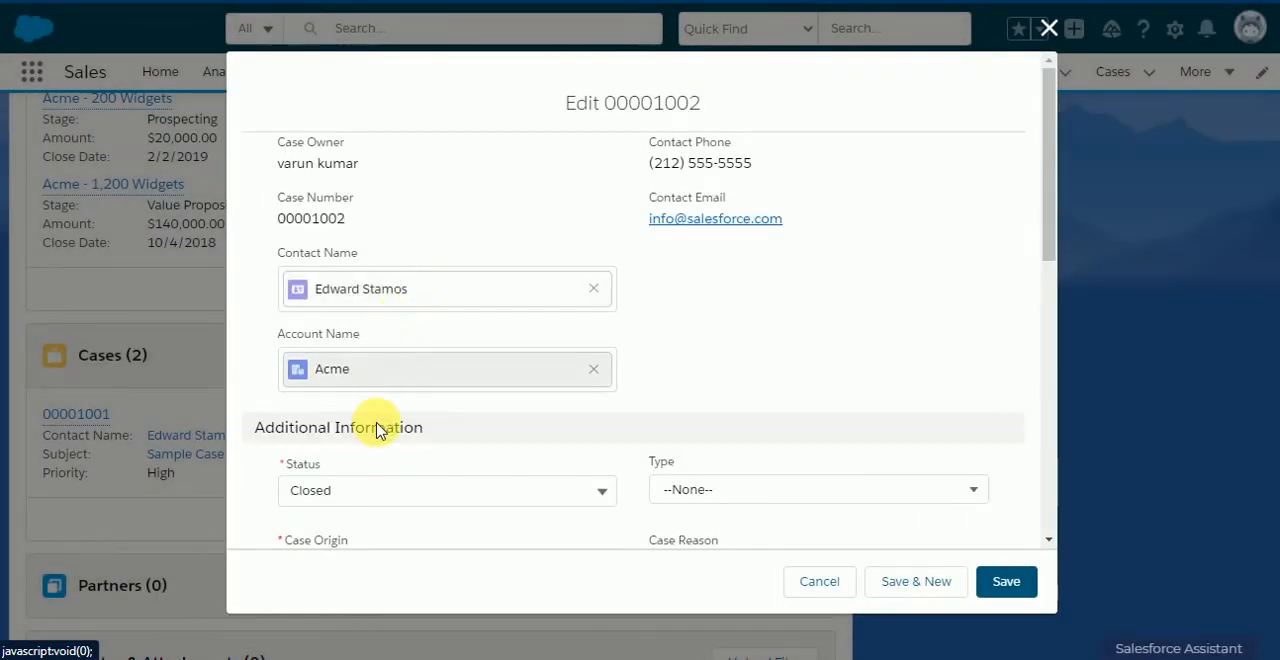
left_click(380, 498)
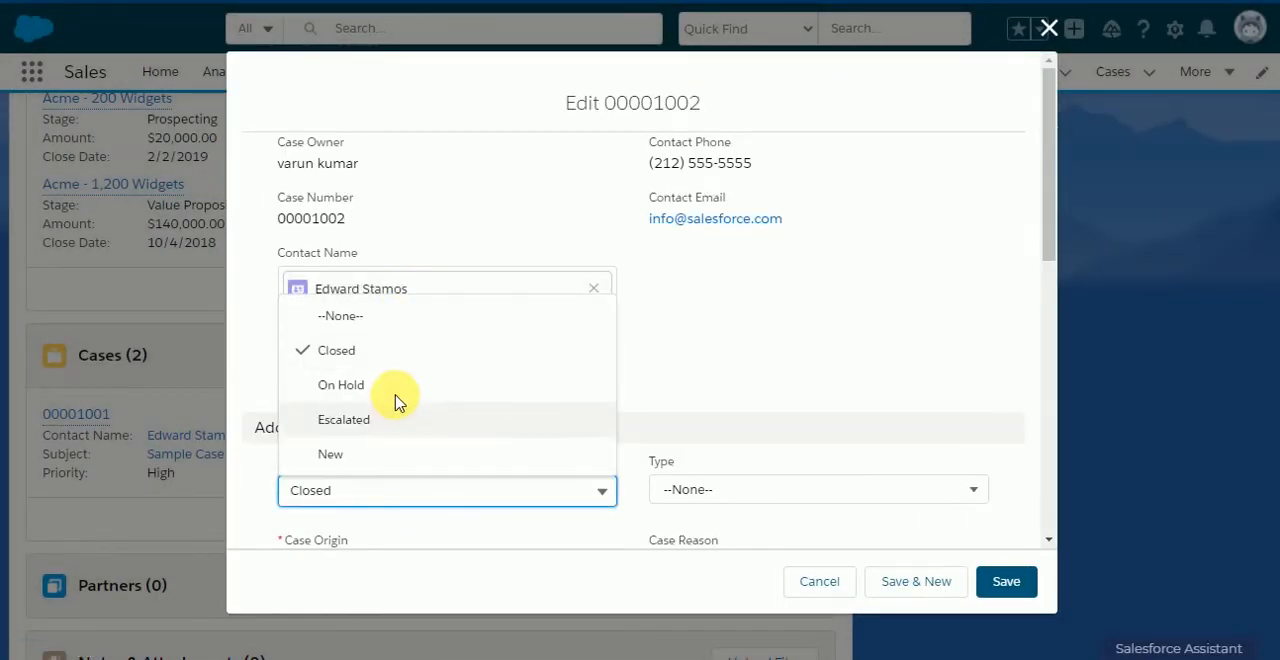
left_click(366, 452)
left_click(1000, 581)
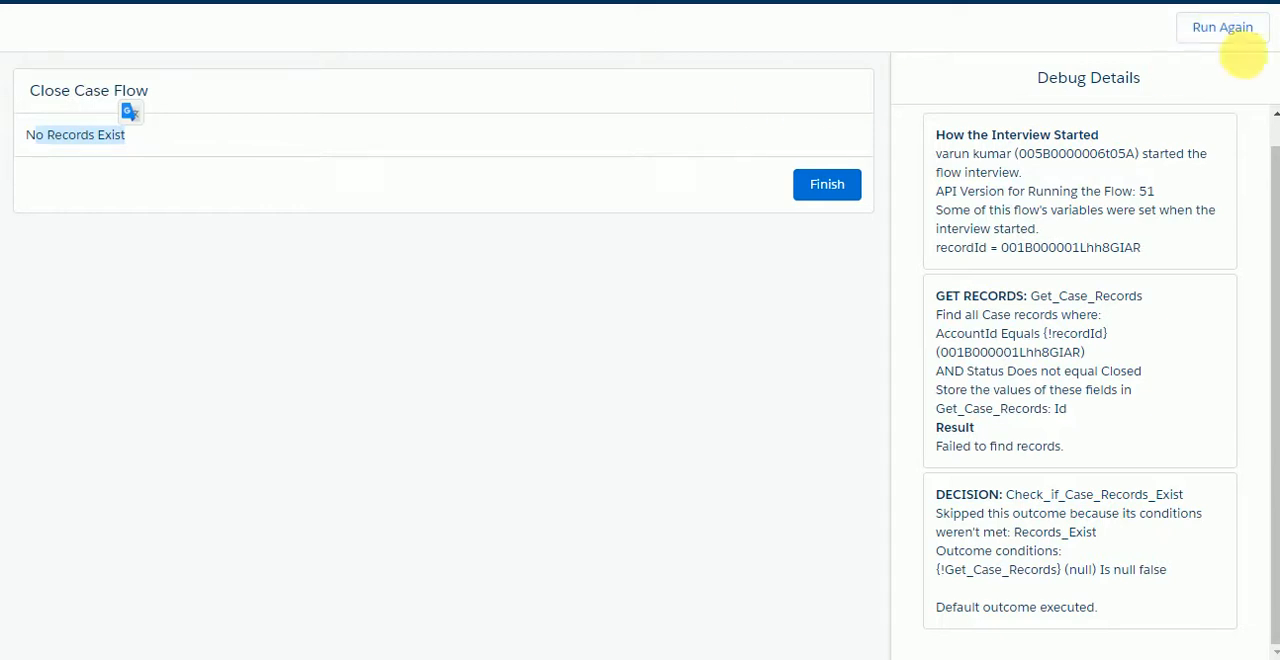
Step: Rerun the flow in the open debug session and reopen its inputs for another run
left_click(1228, 40)
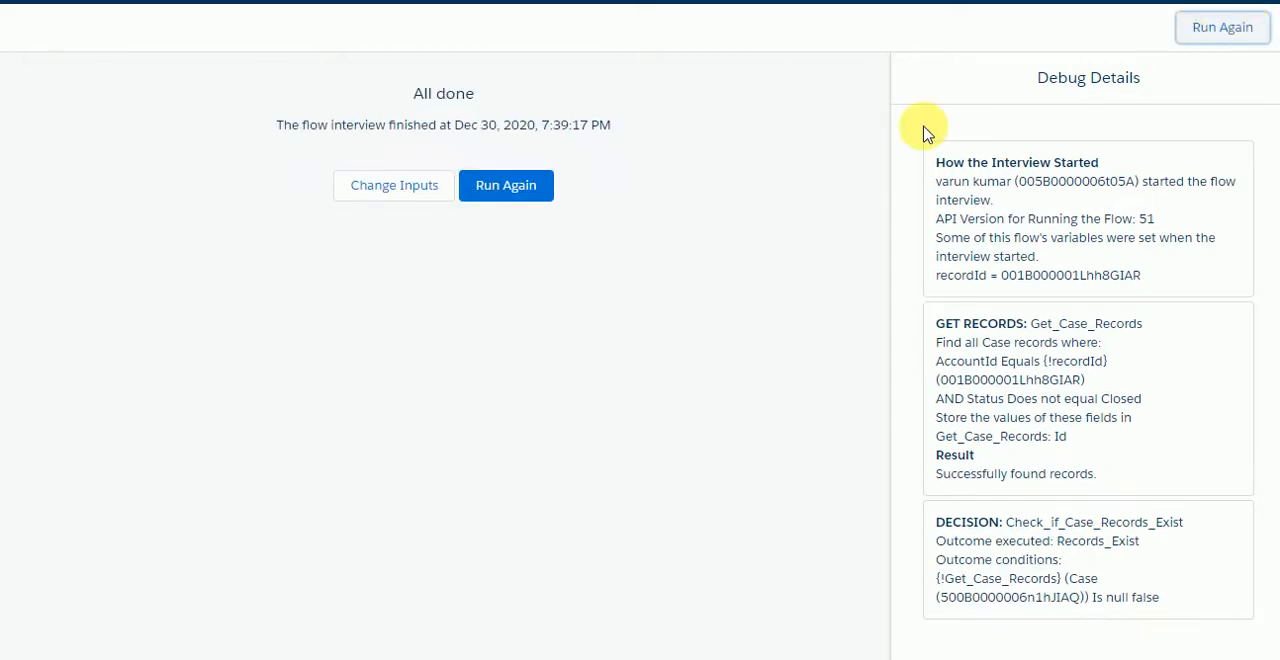
left_click(556, 196)
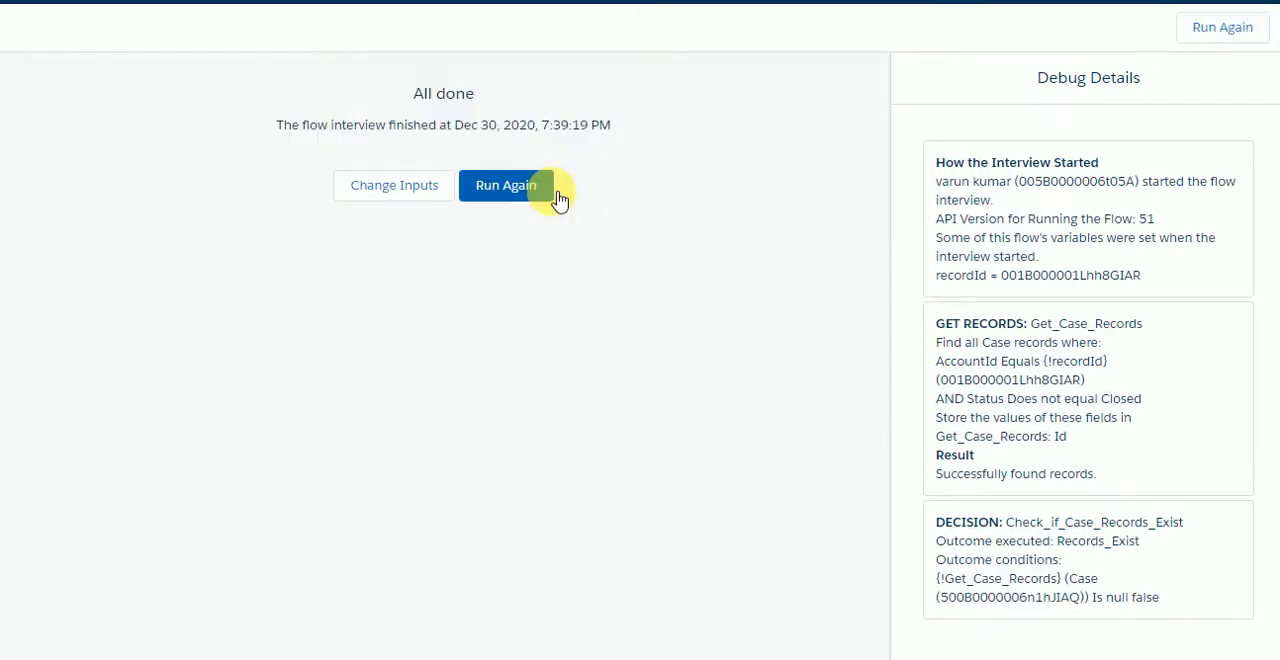
left_click(438, 195)
left_click(910, 509)
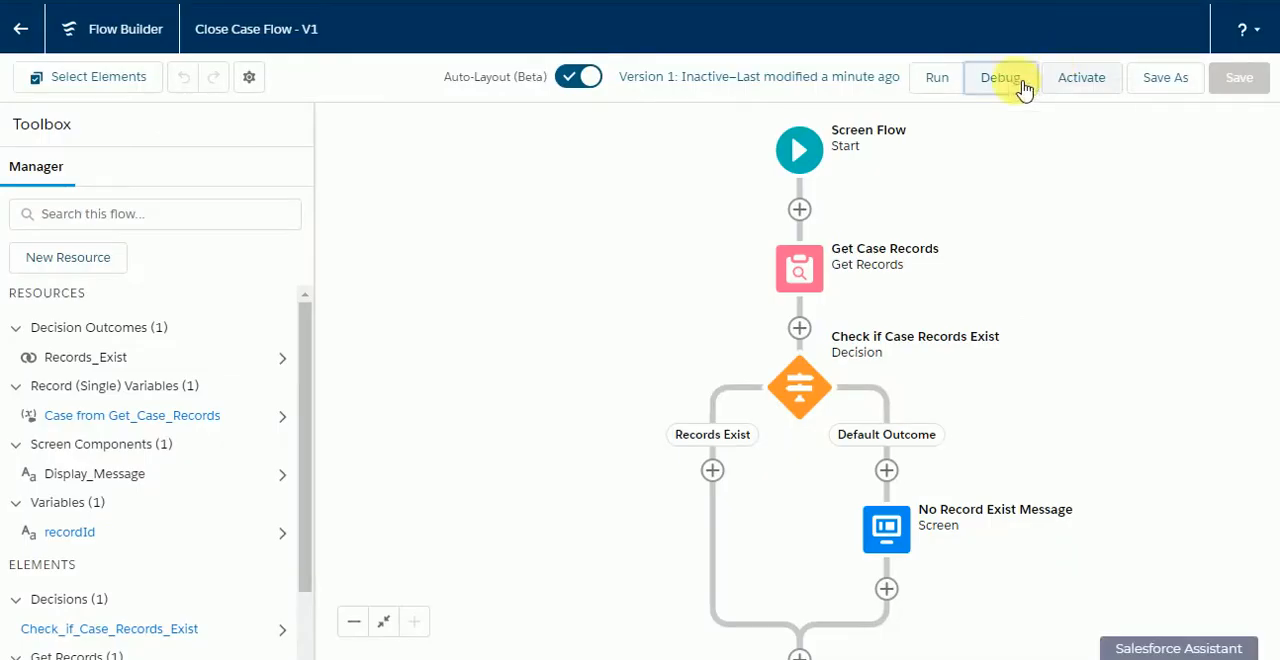
Step: Start a fresh debug run from the flow with the account ID as recordId and check the Get_Case_Records result
left_click(1010, 86)
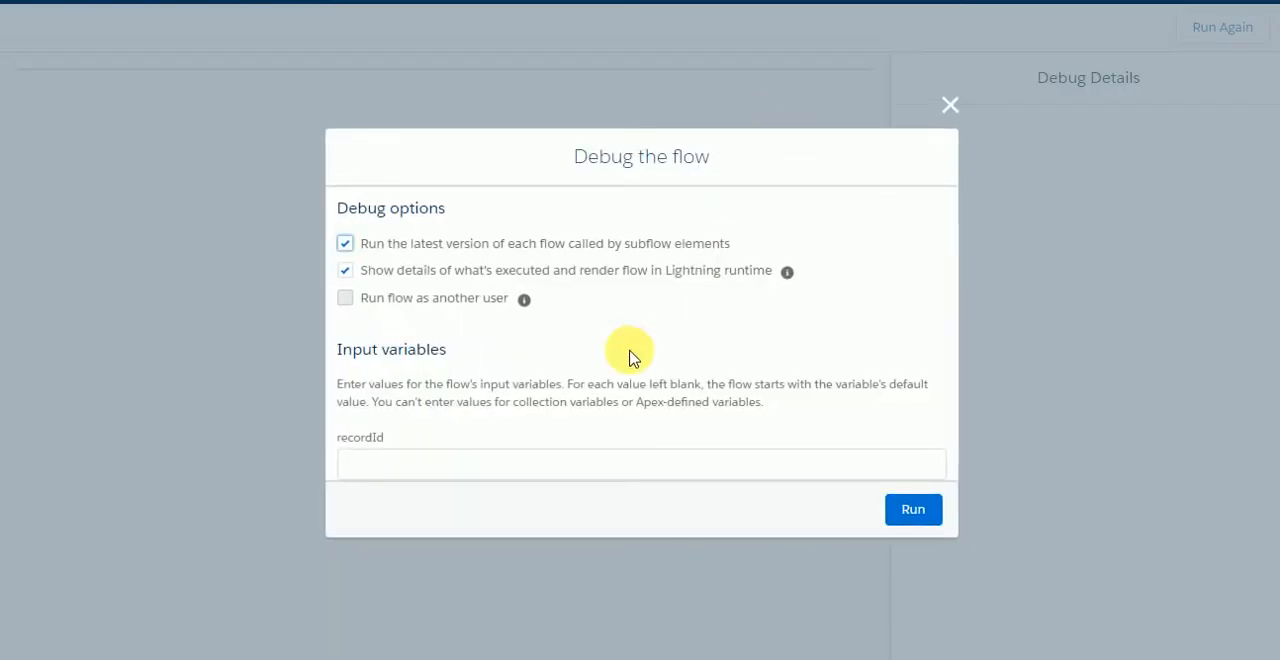
left_click(551, 463)
type("001B000001Lhh8GIAR")
left_click(897, 514)
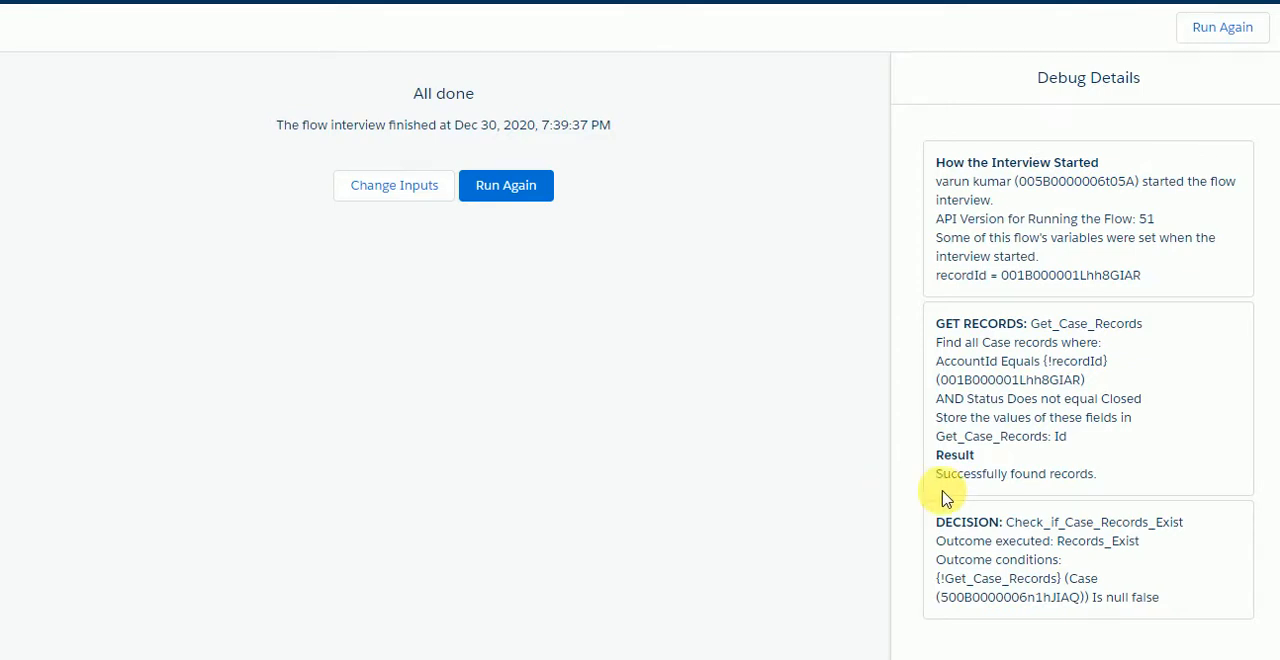
left_click_drag(930, 476, 1122, 485)
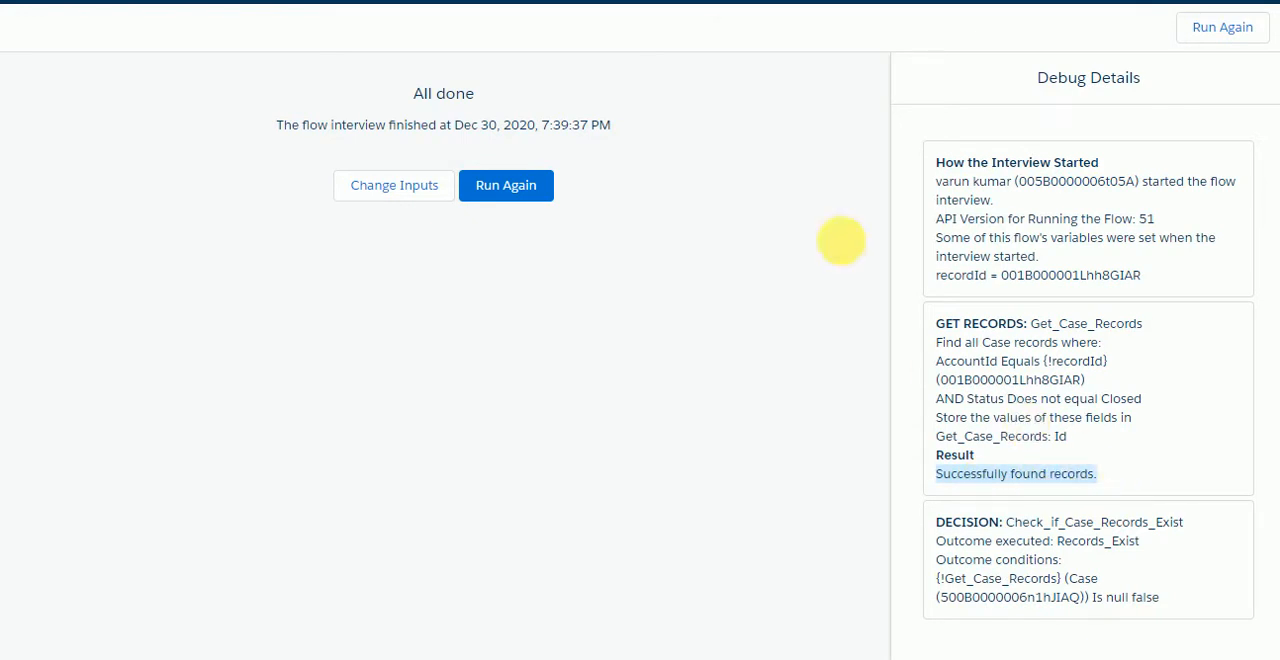
Step: Return to the flow and add a Screen element labelled "Select a case to close" on the Records Exist branch
left_click(690, 1)
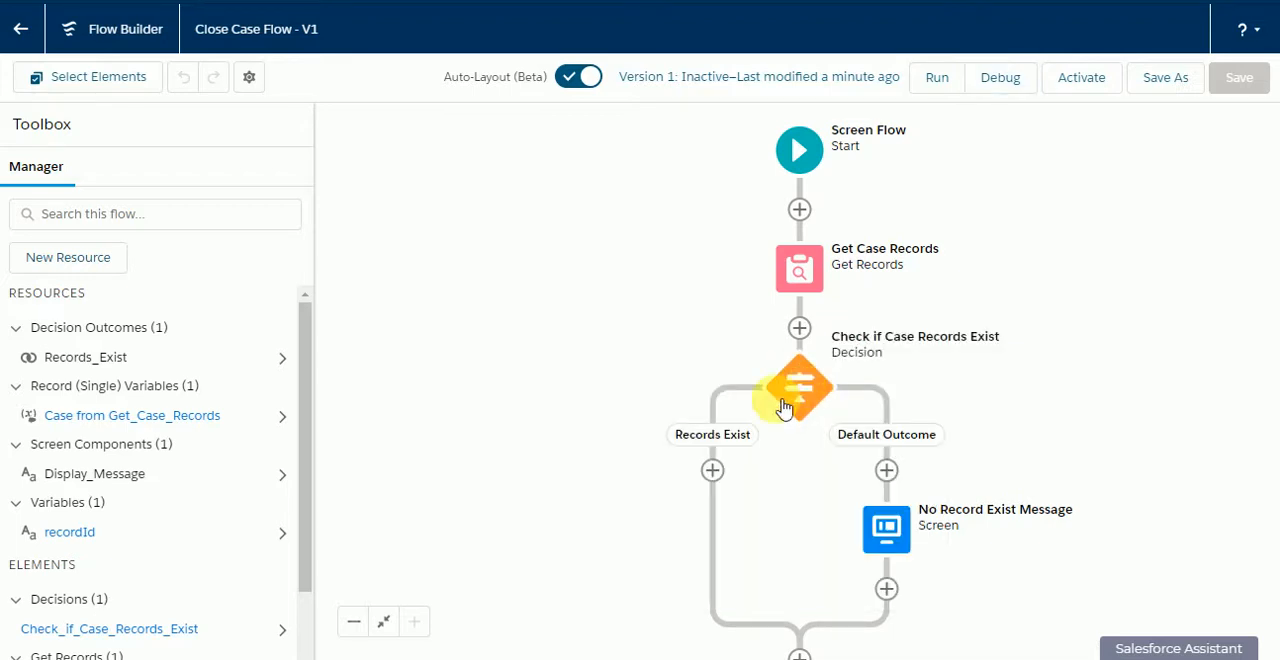
left_click(712, 470)
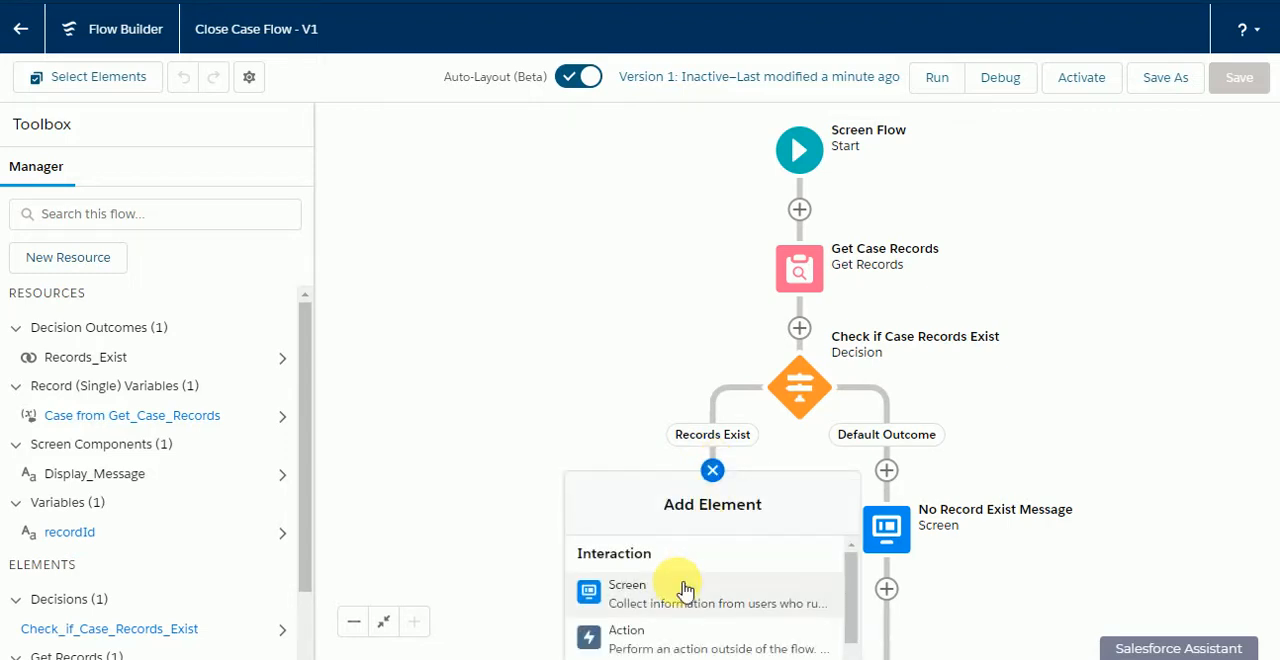
left_click(684, 590)
left_click(1000, 252)
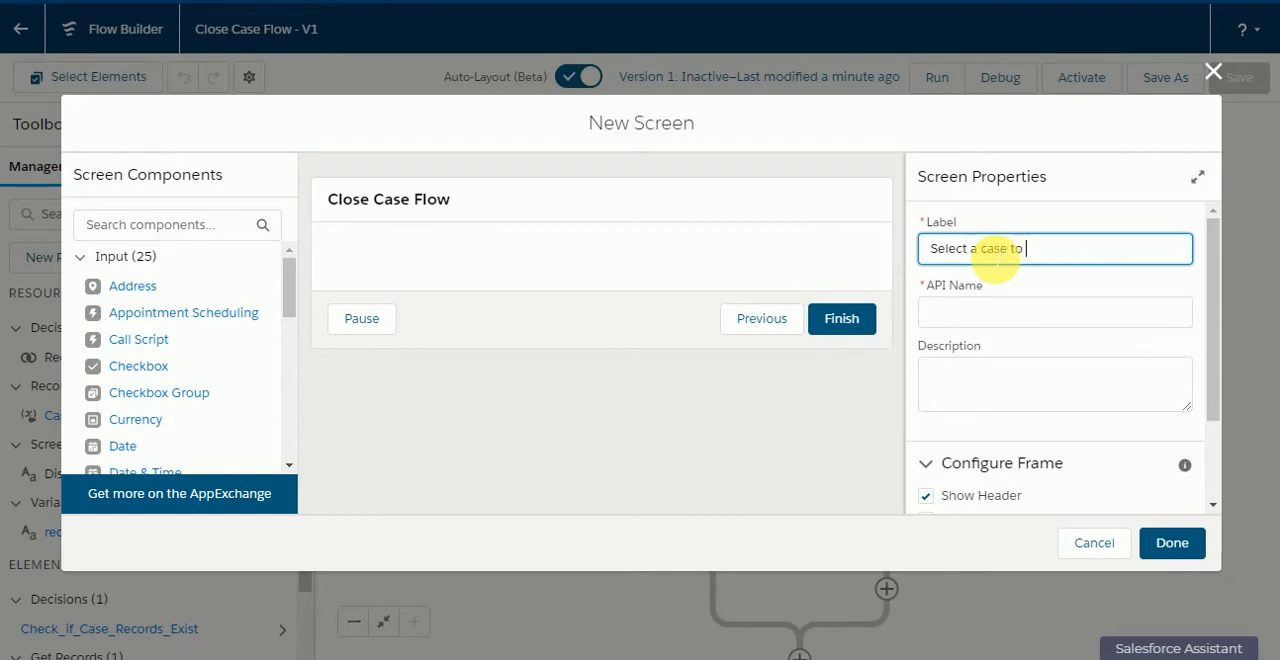
left_click(1055, 205)
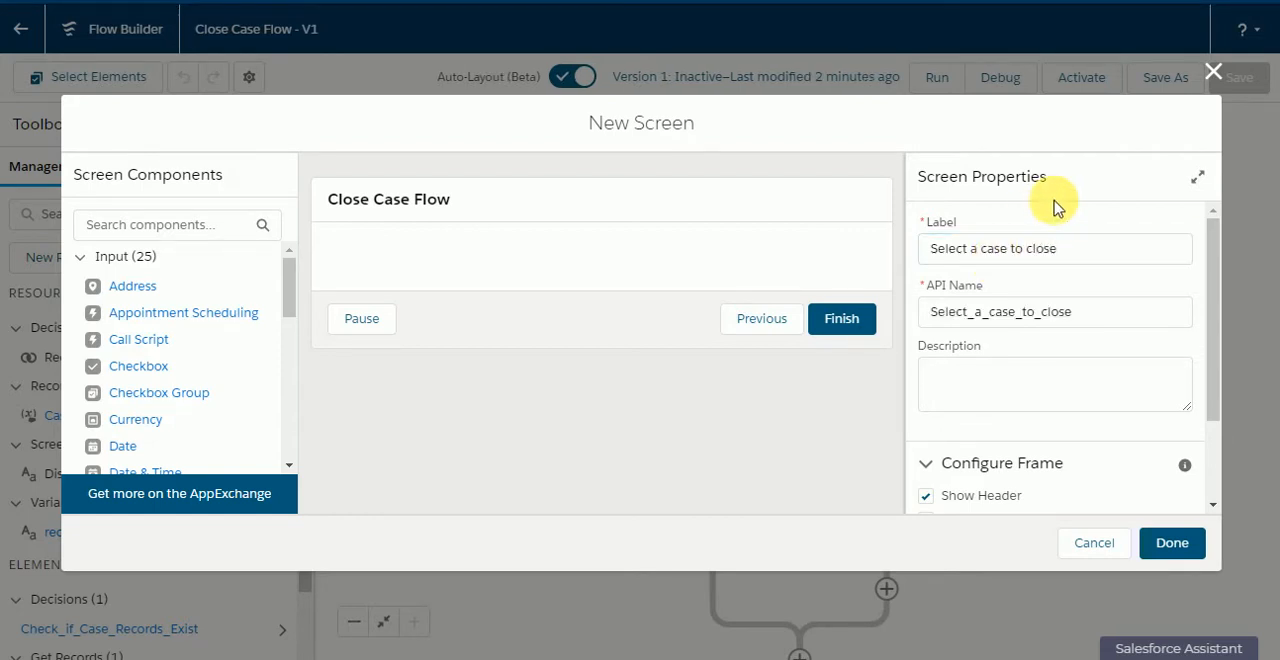
scroll(1030, 405, "down", 2)
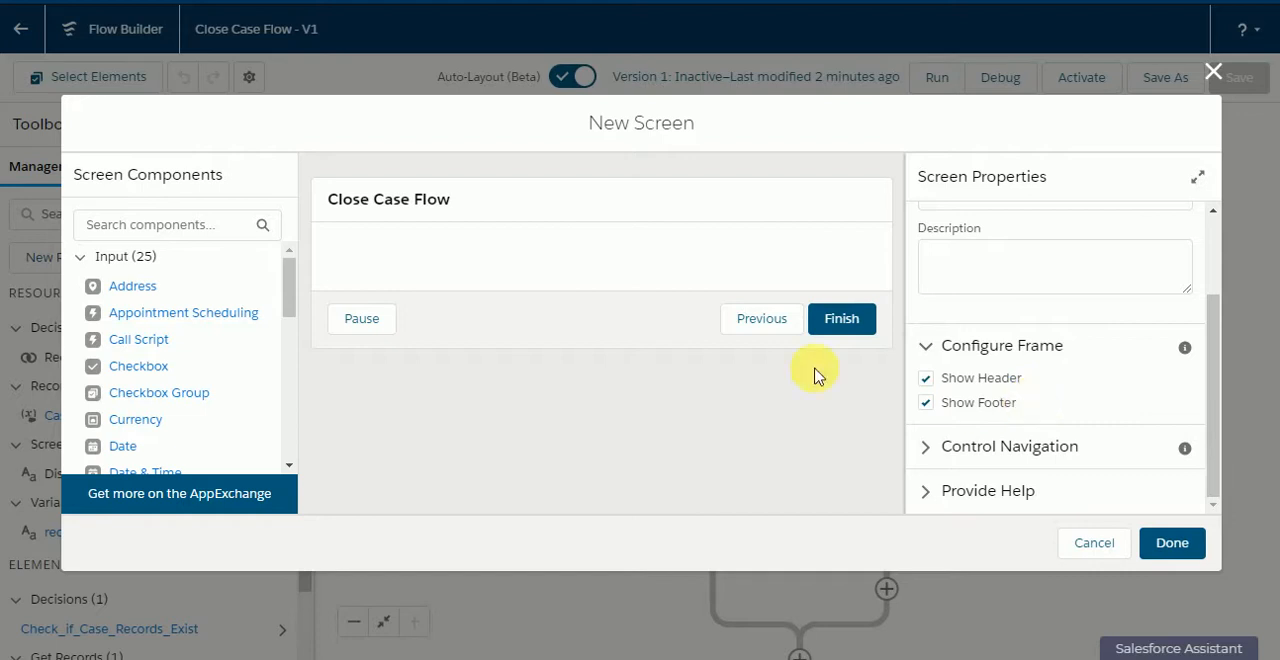
Step: Add a Checkbox Group to the screen, label it "Select a case" and make it required
scroll(195, 330, "down", 2)
left_click_drag(186, 293, 379, 257)
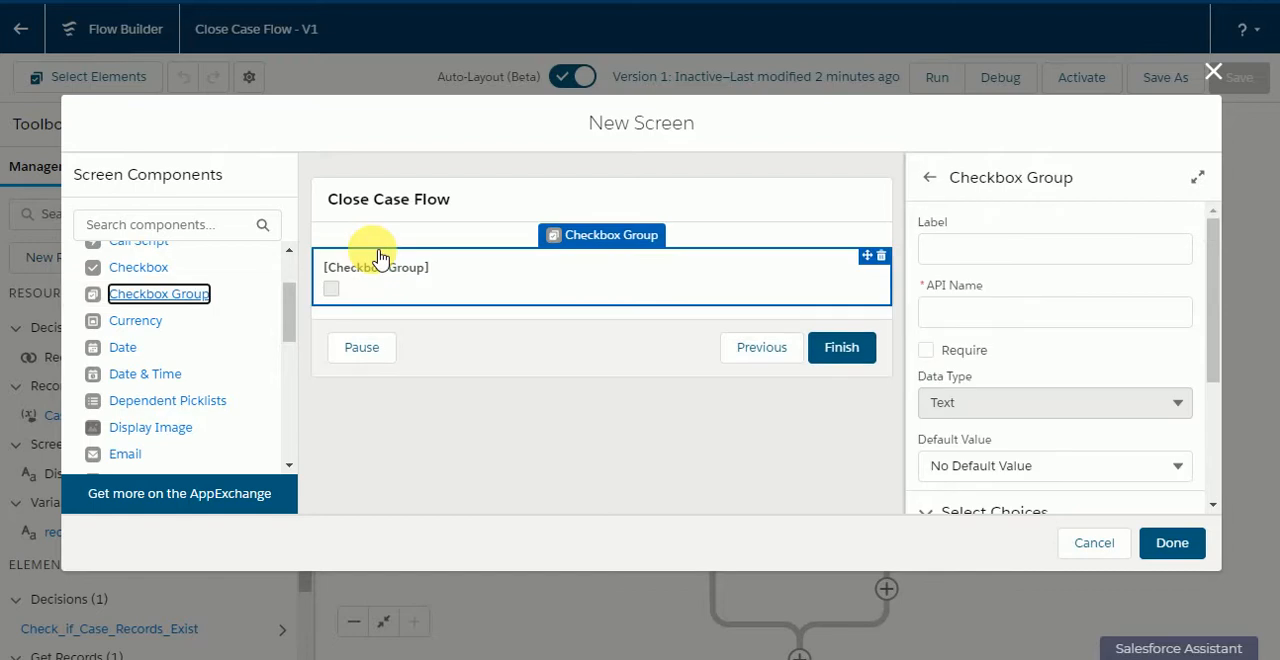
left_click(1024, 256)
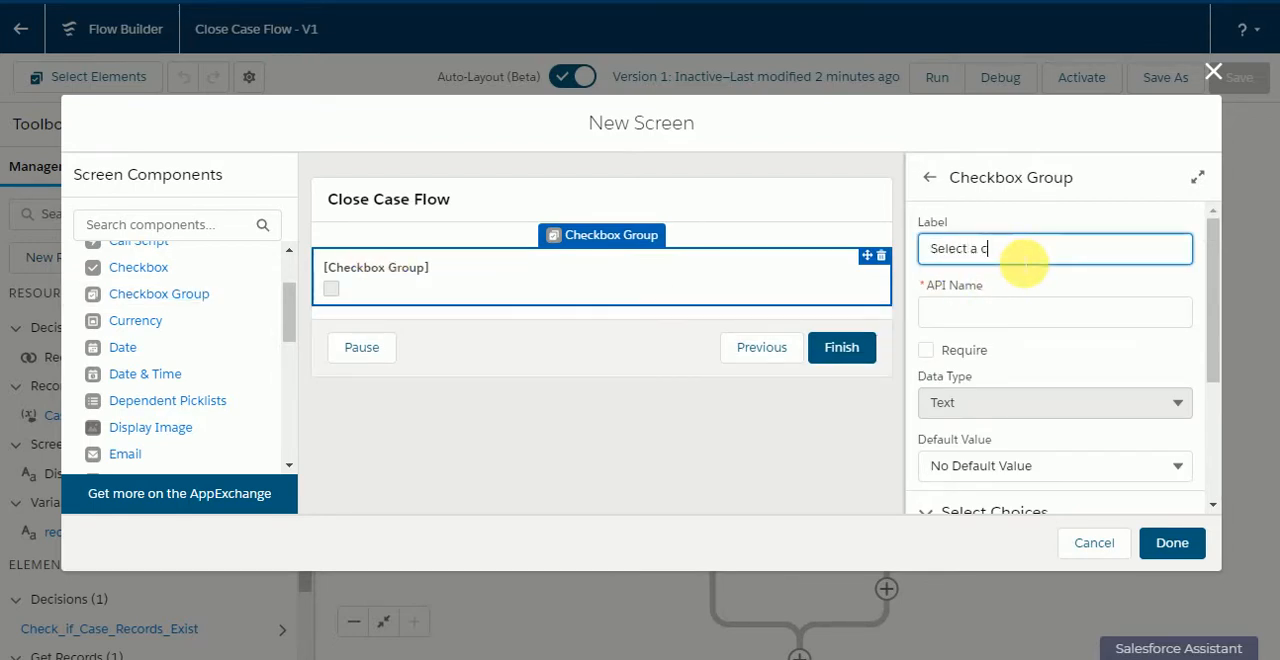
left_click(1086, 210)
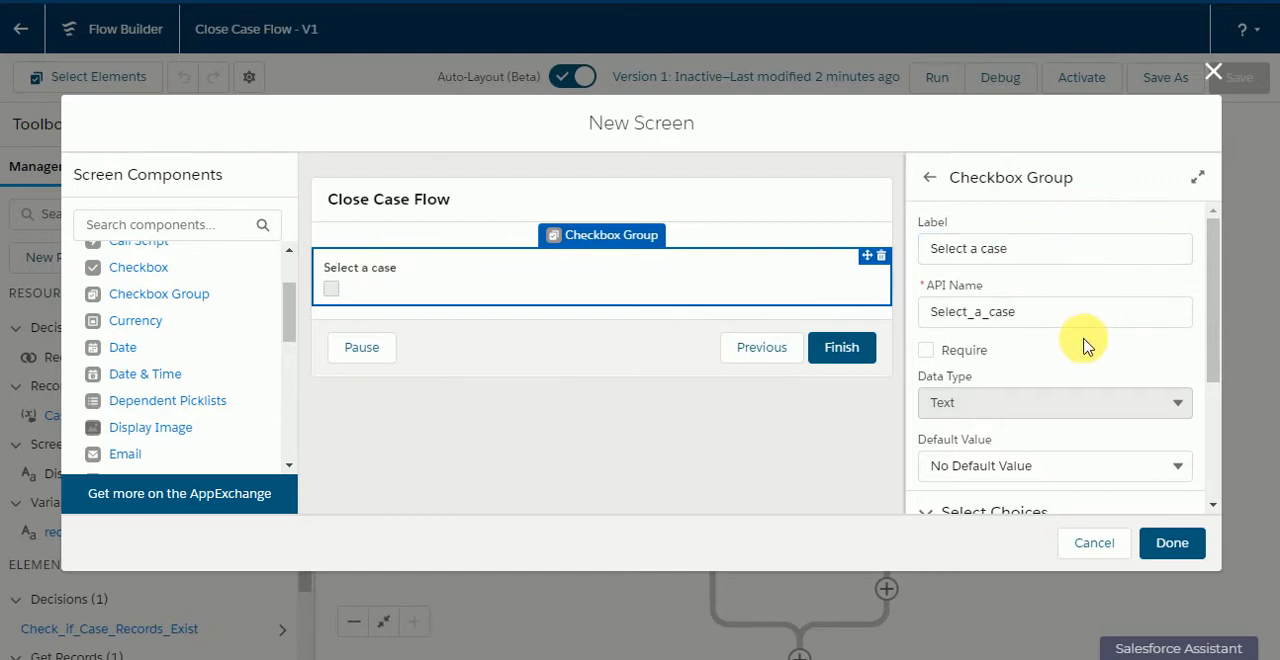
scroll(1086, 345, "down", 1)
scroll(1060, 342, "up", 2)
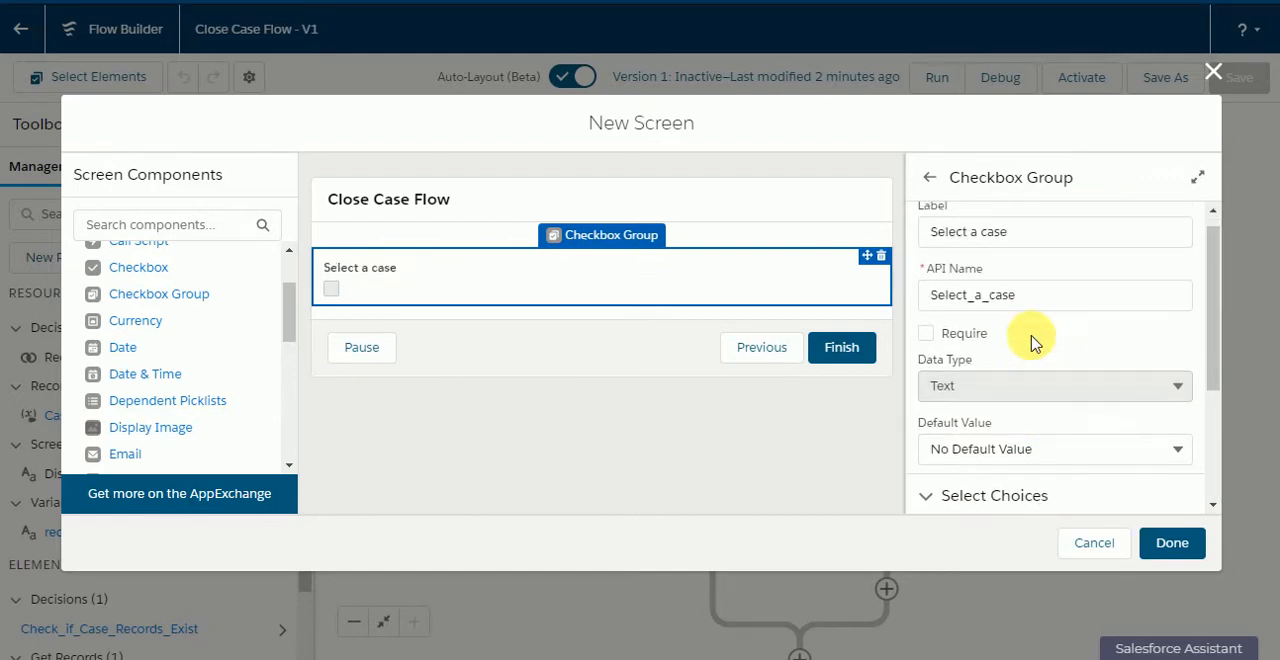
left_click(925, 350)
Step: Create a new Record Choice Set resource for the checkbox group's choice with the API name caseList
scroll(1063, 365, "down", 2)
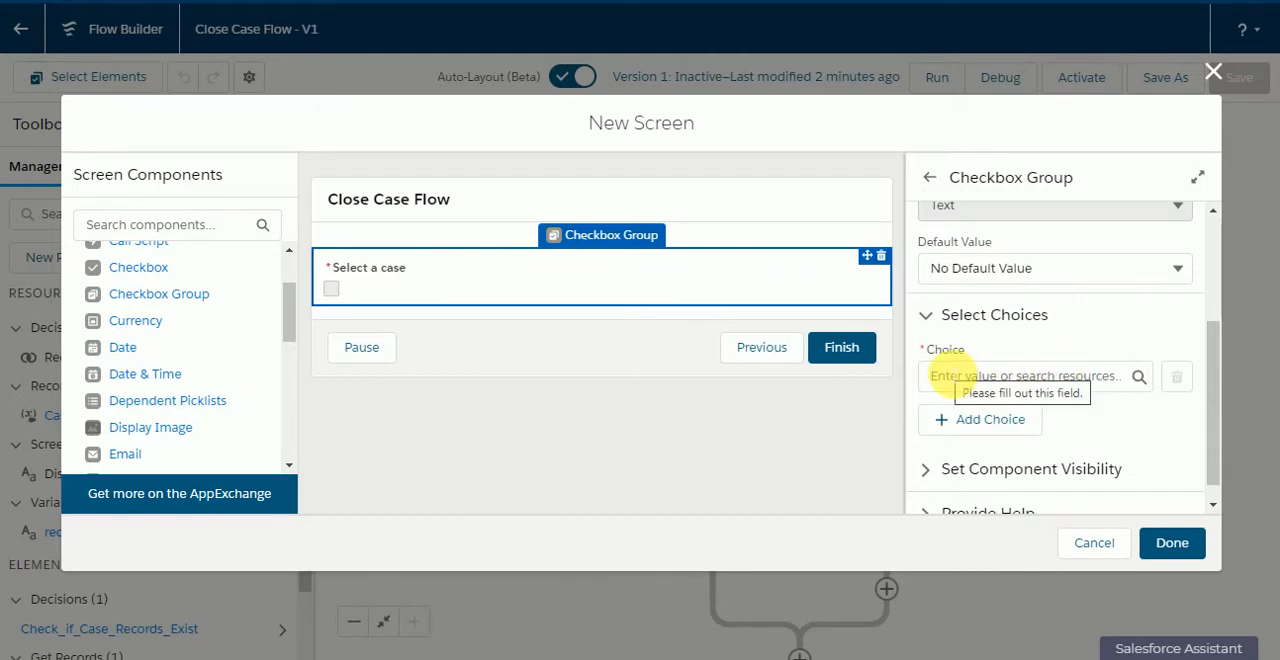
left_click(968, 376)
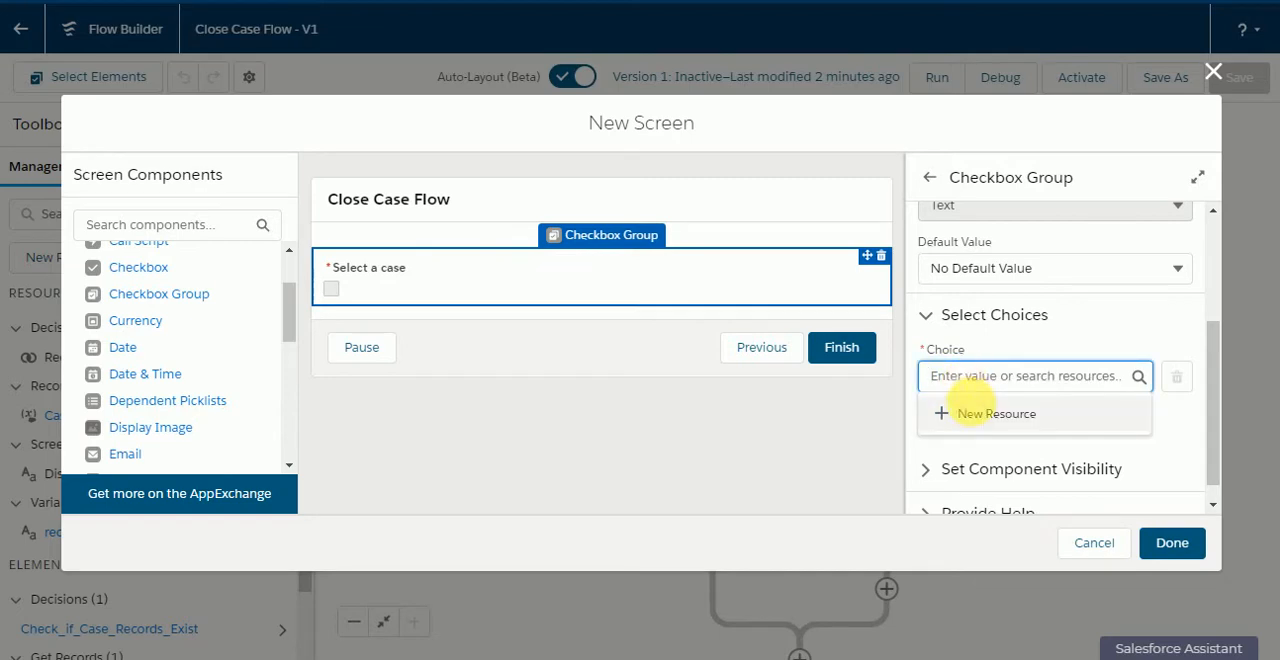
left_click(975, 414)
left_click(632, 272)
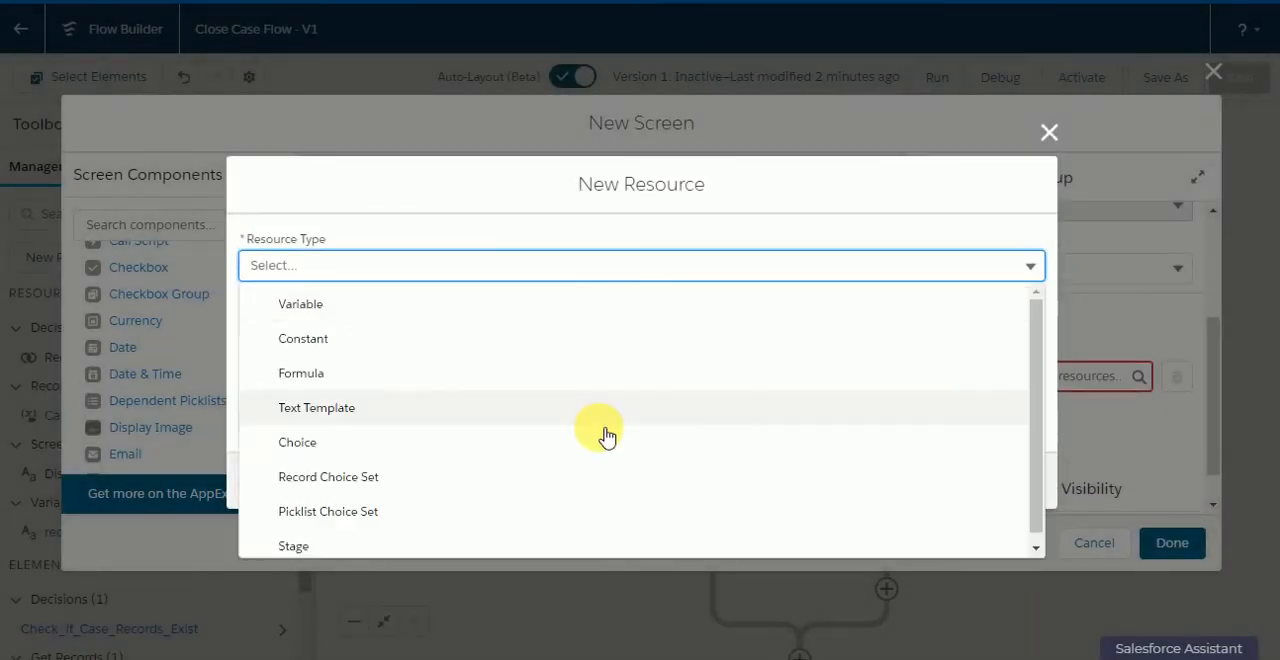
left_click(596, 487)
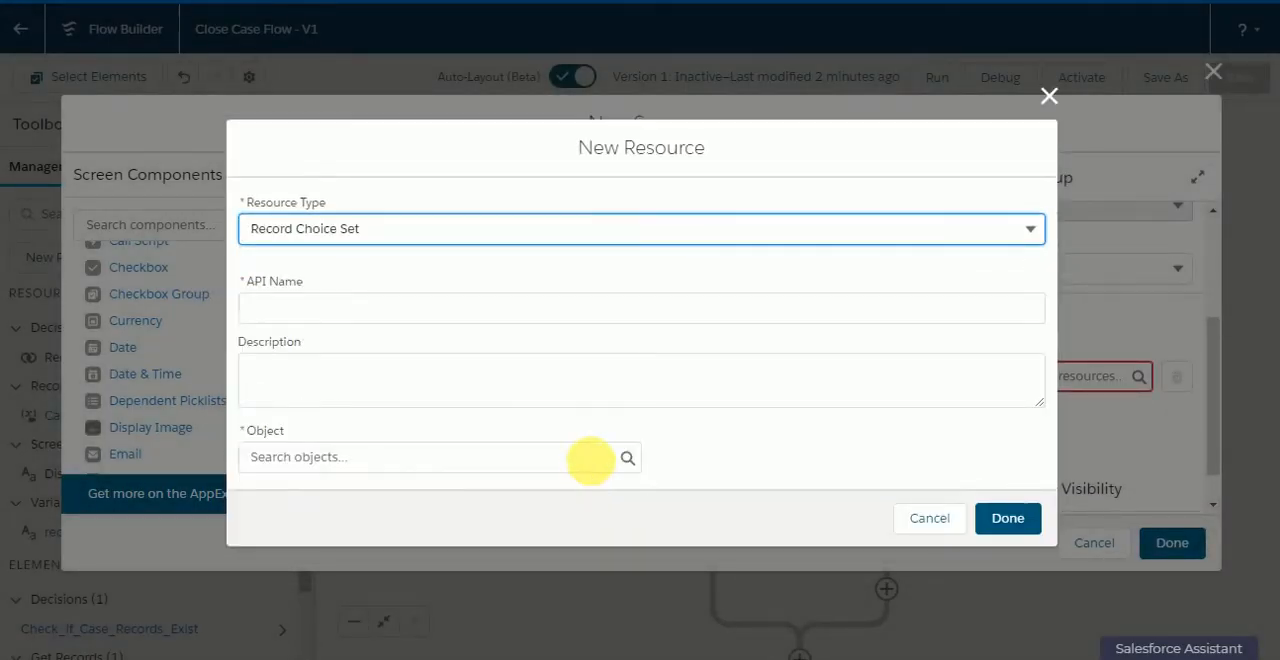
left_click(569, 307)
type("case")
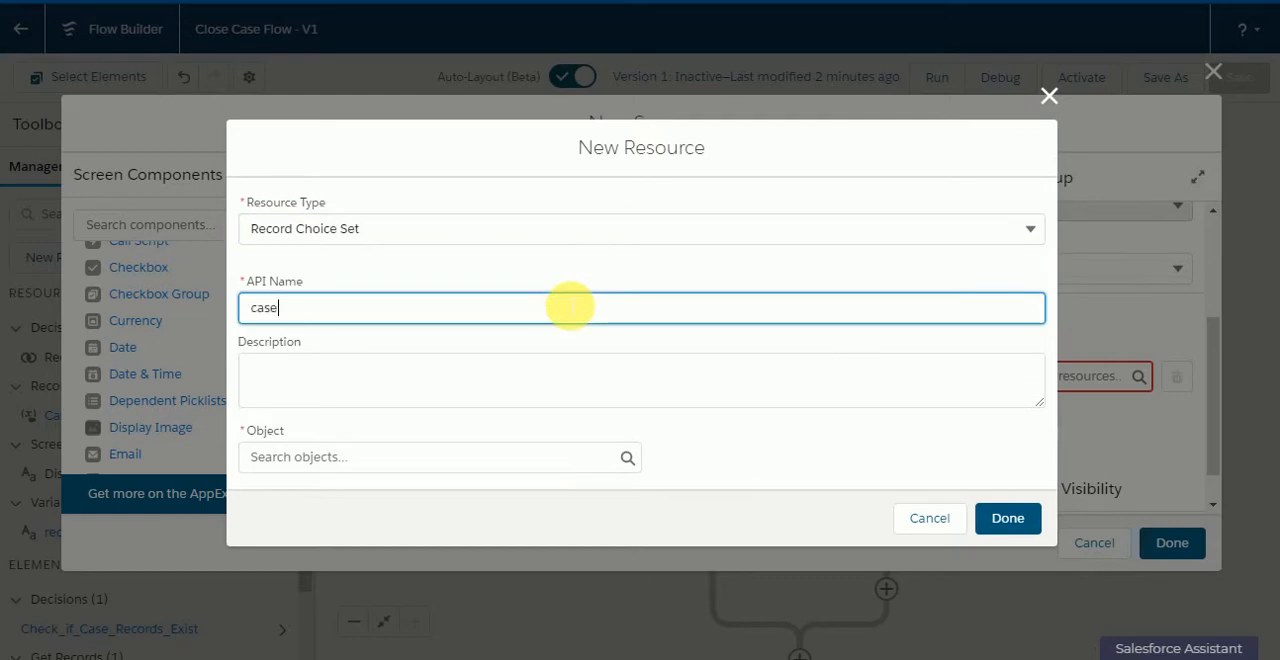
type("List")
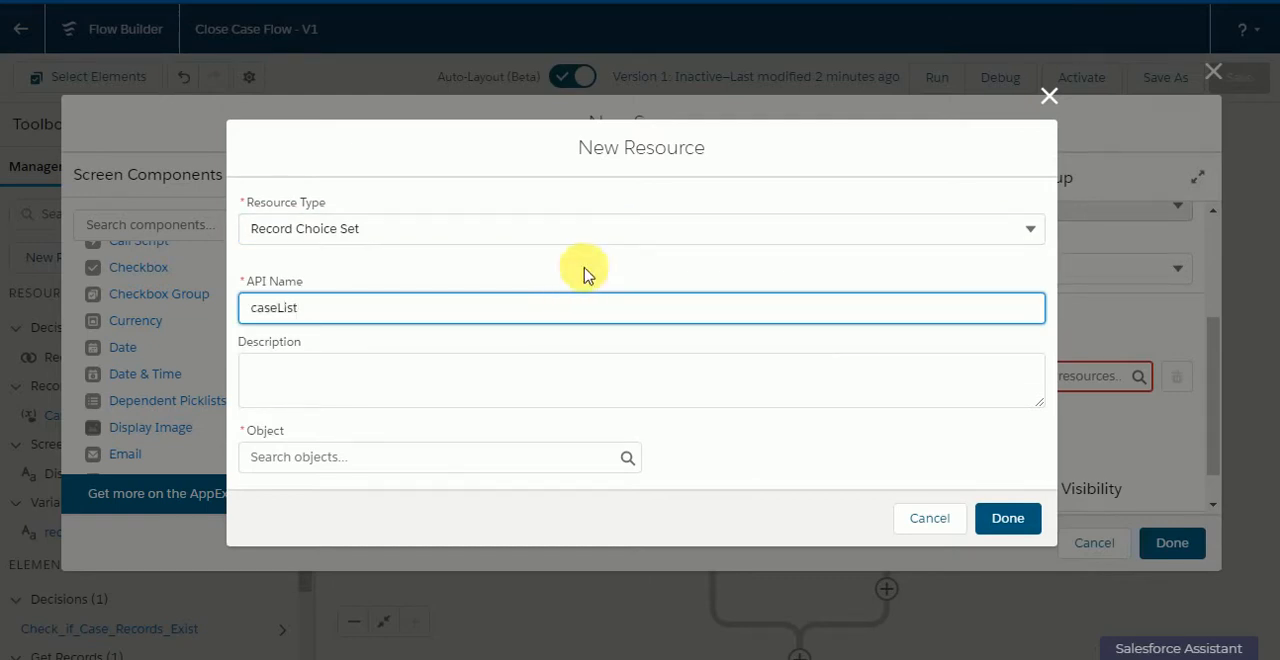
Step: Set the object of the caseList choice set to Case
left_click(471, 457)
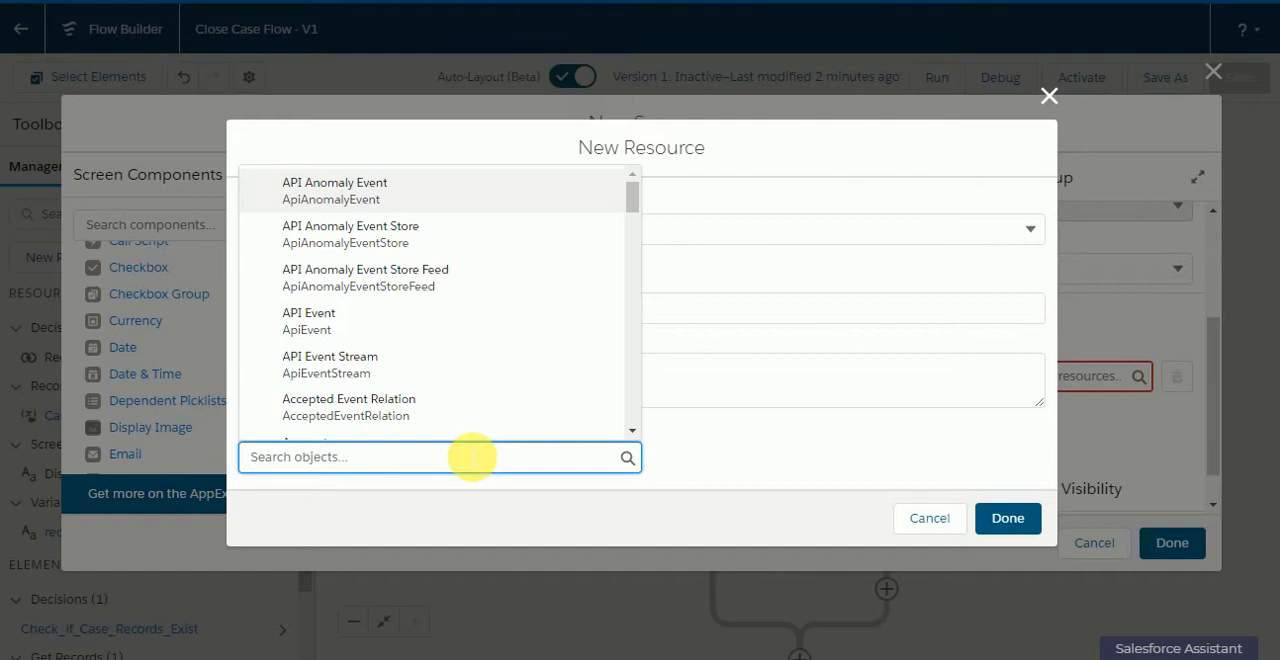
type("as")
key("BackSpace")
key("BackSpace")
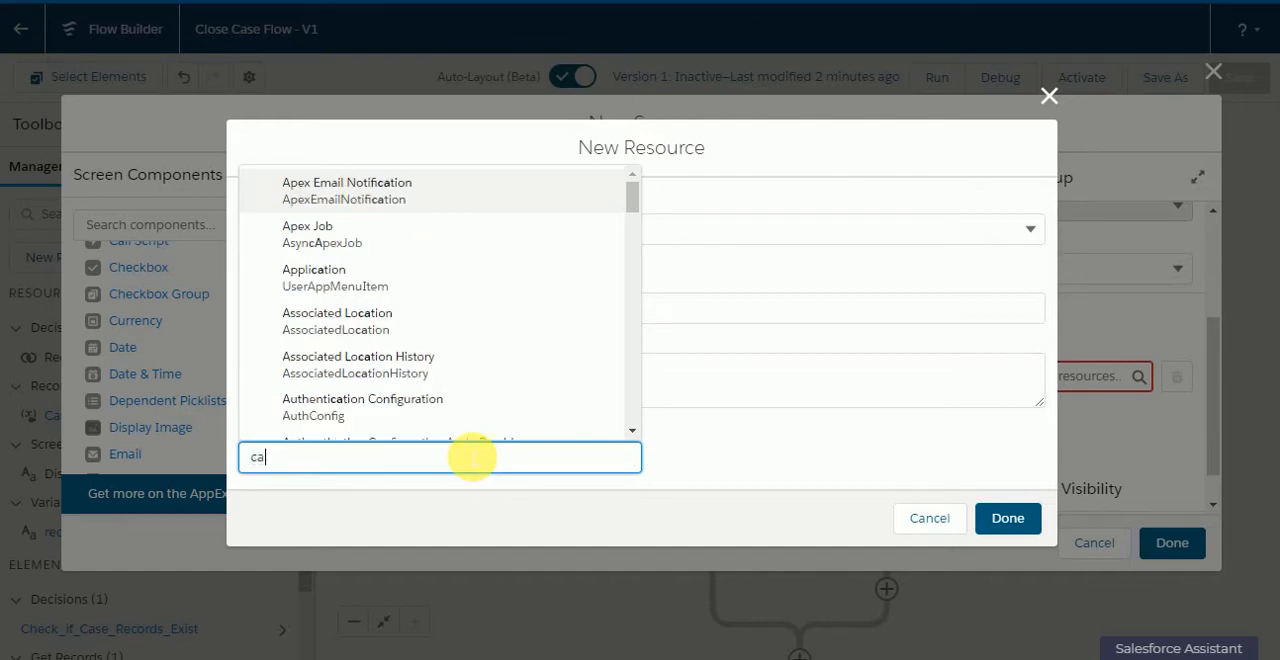
type("case")
left_click(445, 365)
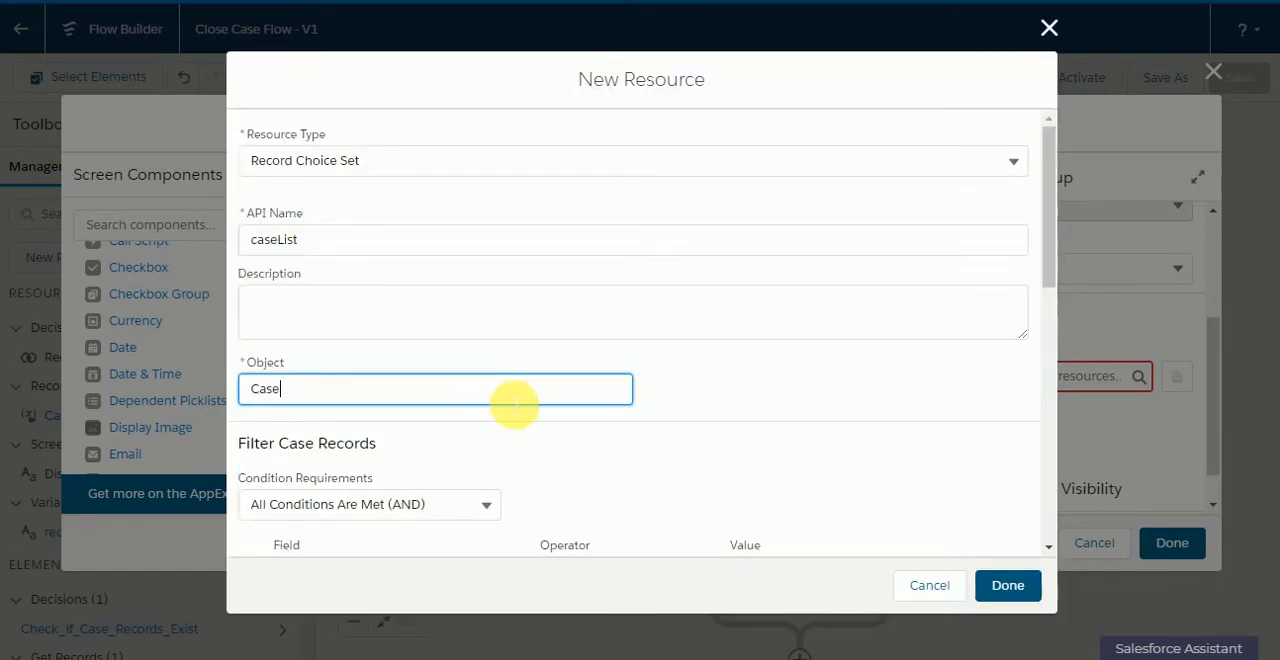
Step: Filter the choice set's case records by AccountId Equals the recordId variable
scroll(510, 400, "down", 1)
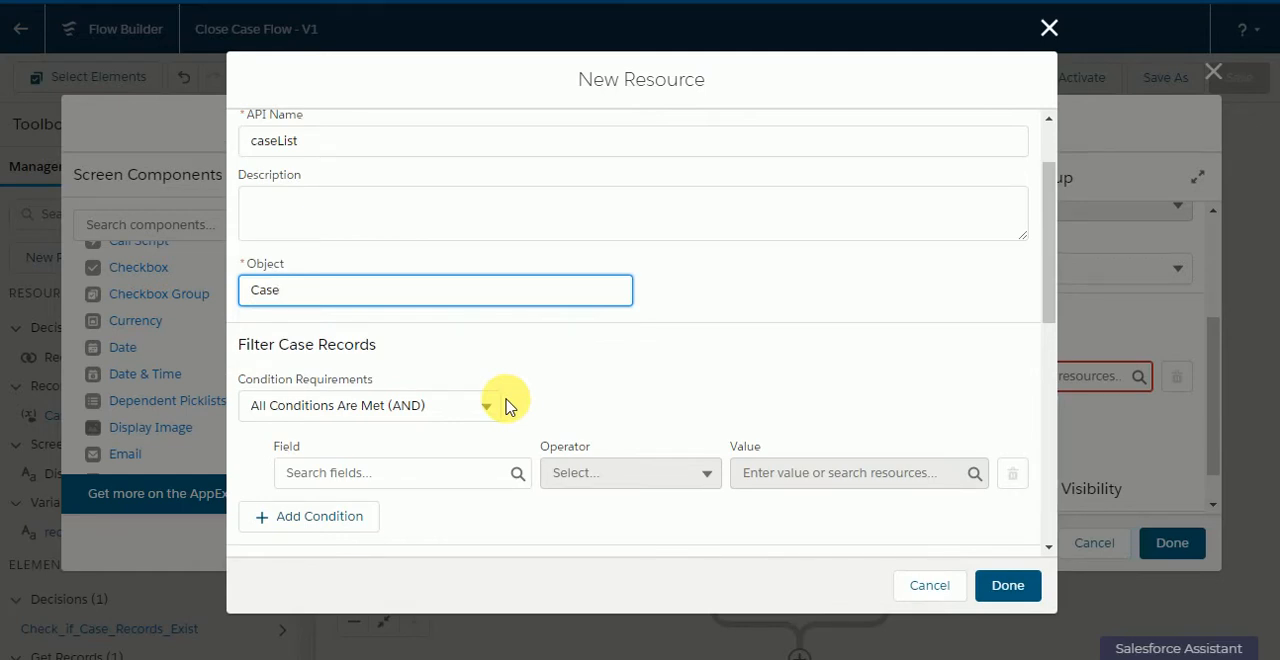
left_click(430, 473)
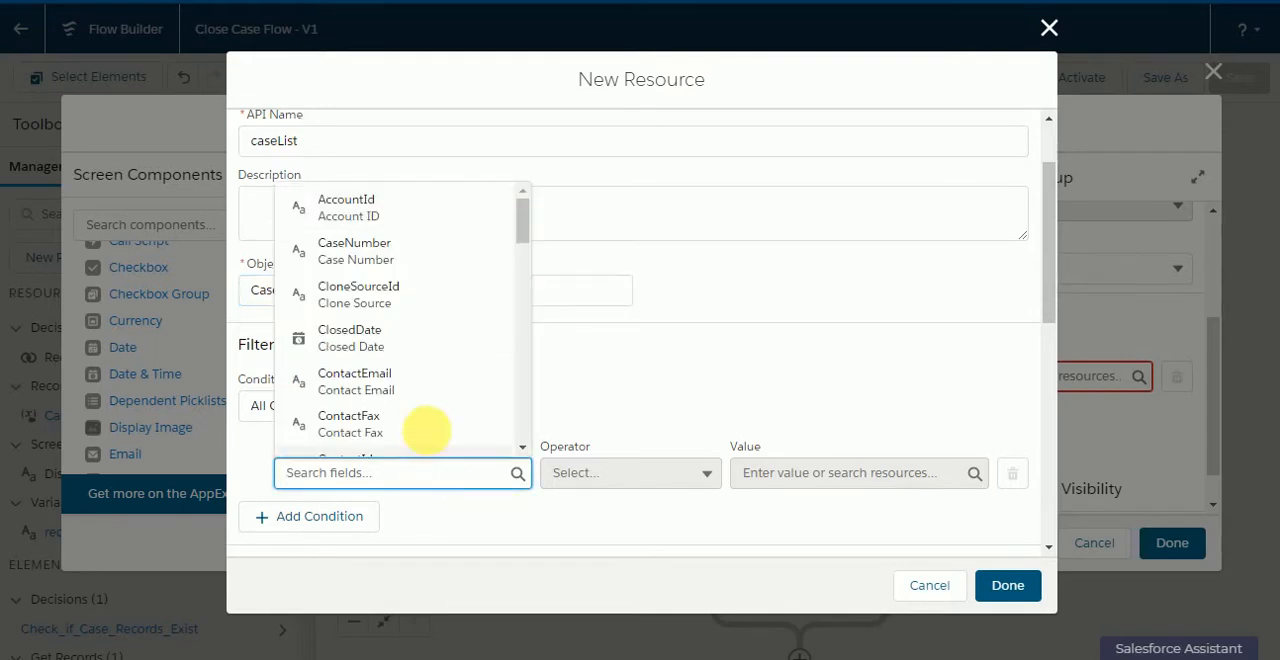
left_click(460, 210)
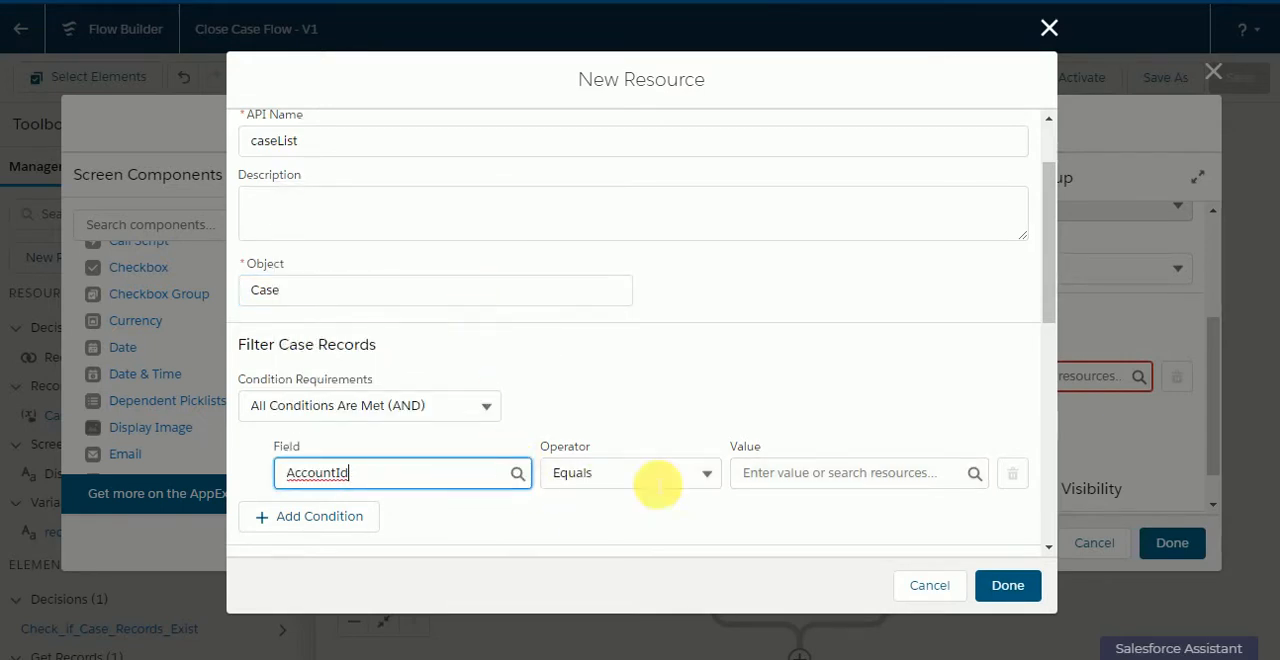
left_click(784, 482)
scroll(829, 386, "down", 5)
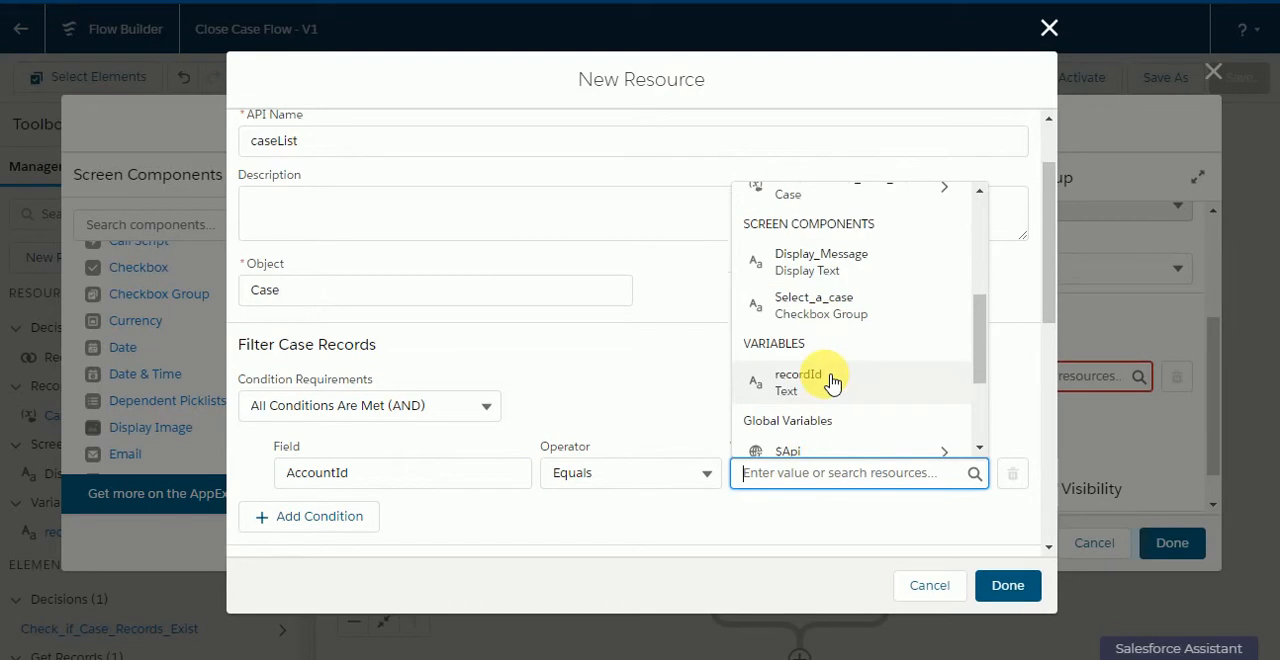
left_click(826, 382)
left_click(757, 382)
Step: Add a second filter condition requiring Status Does Not Equal Closed
scroll(563, 423, "down", 2)
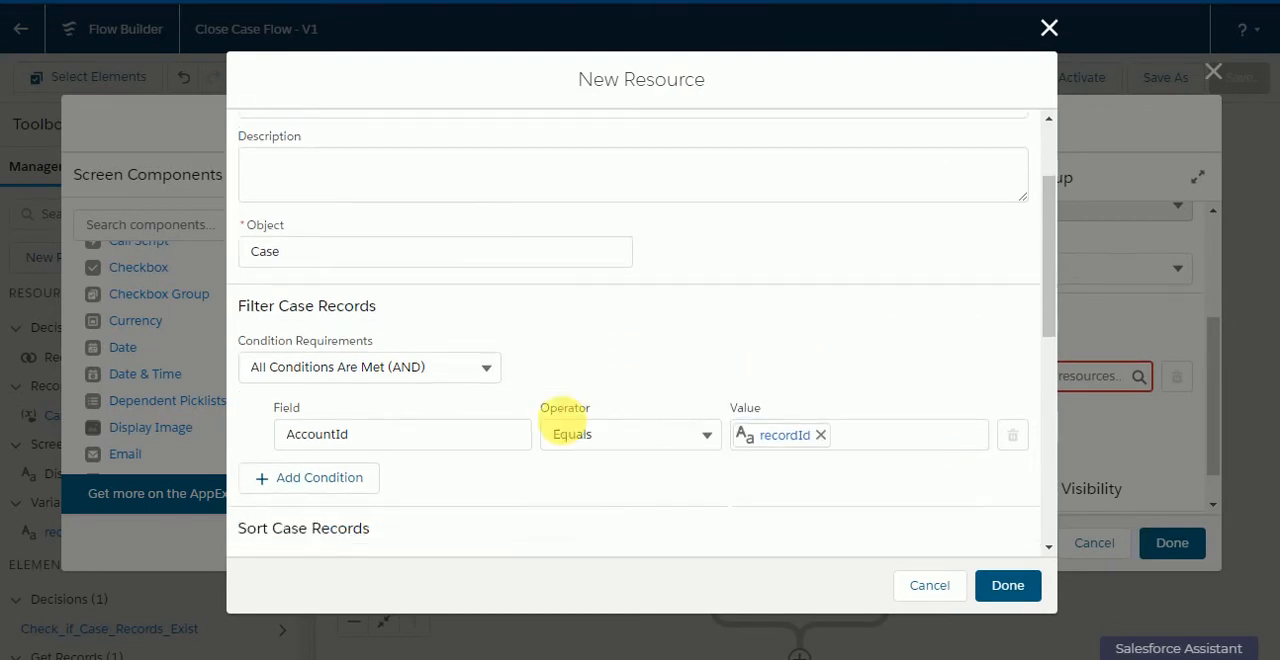
left_click(323, 319)
left_click(340, 338)
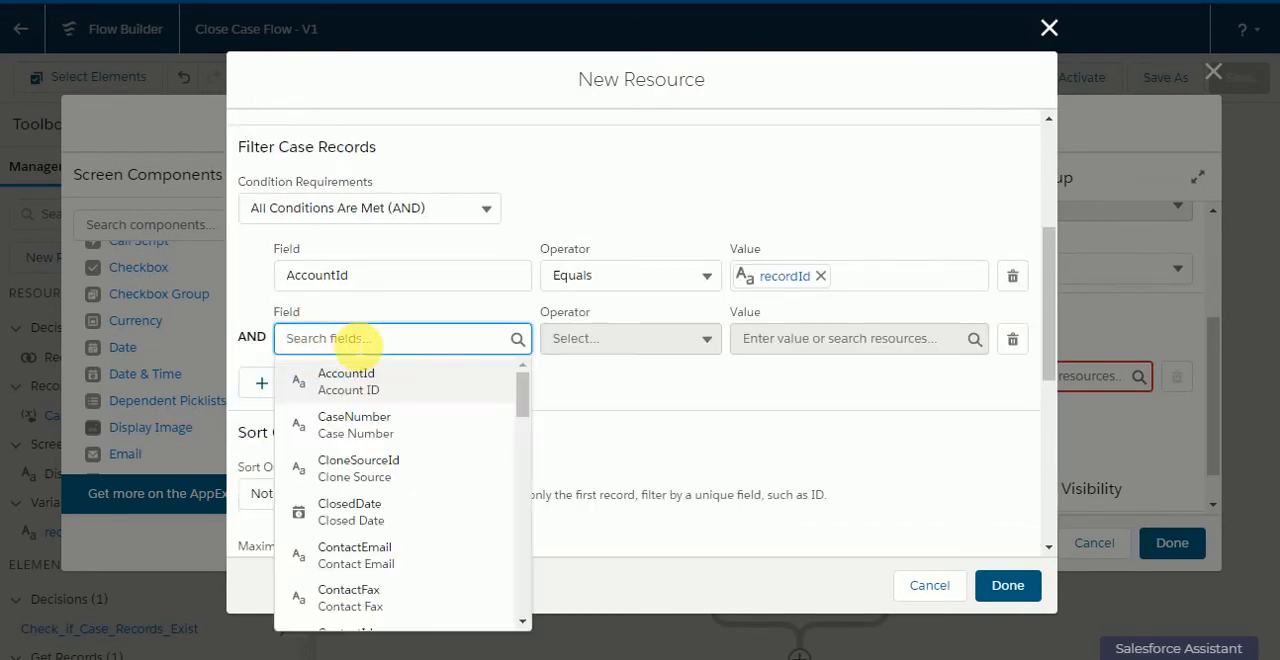
type("case")
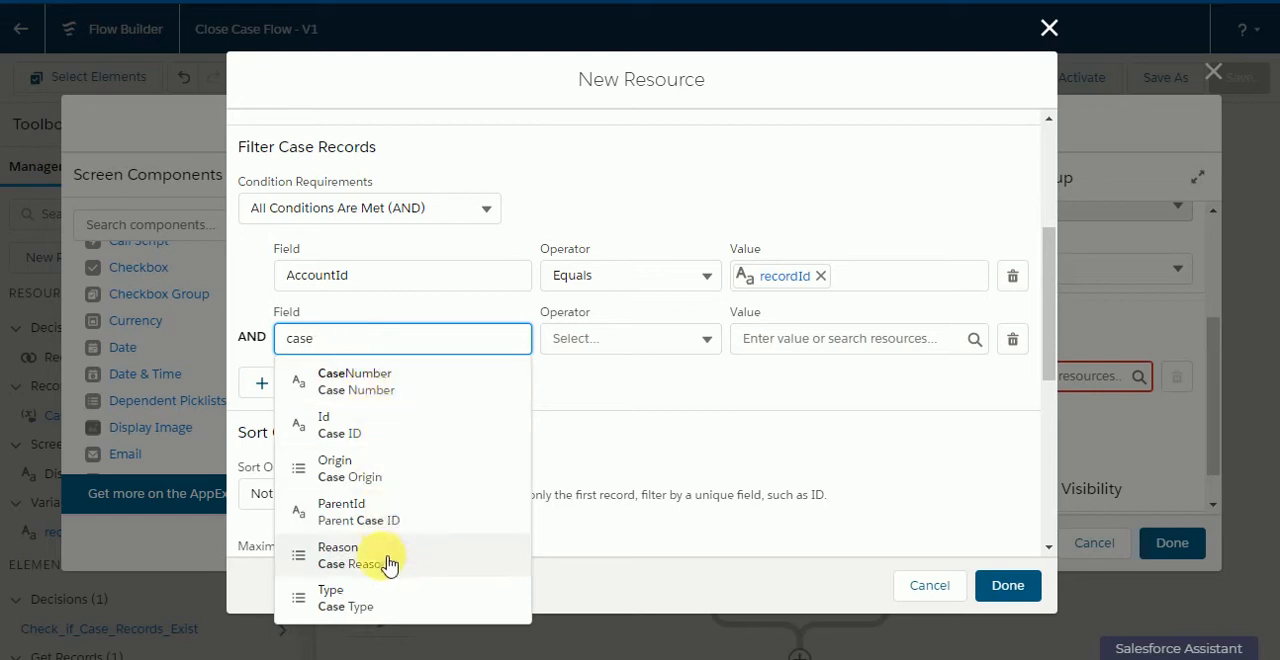
type("stat")
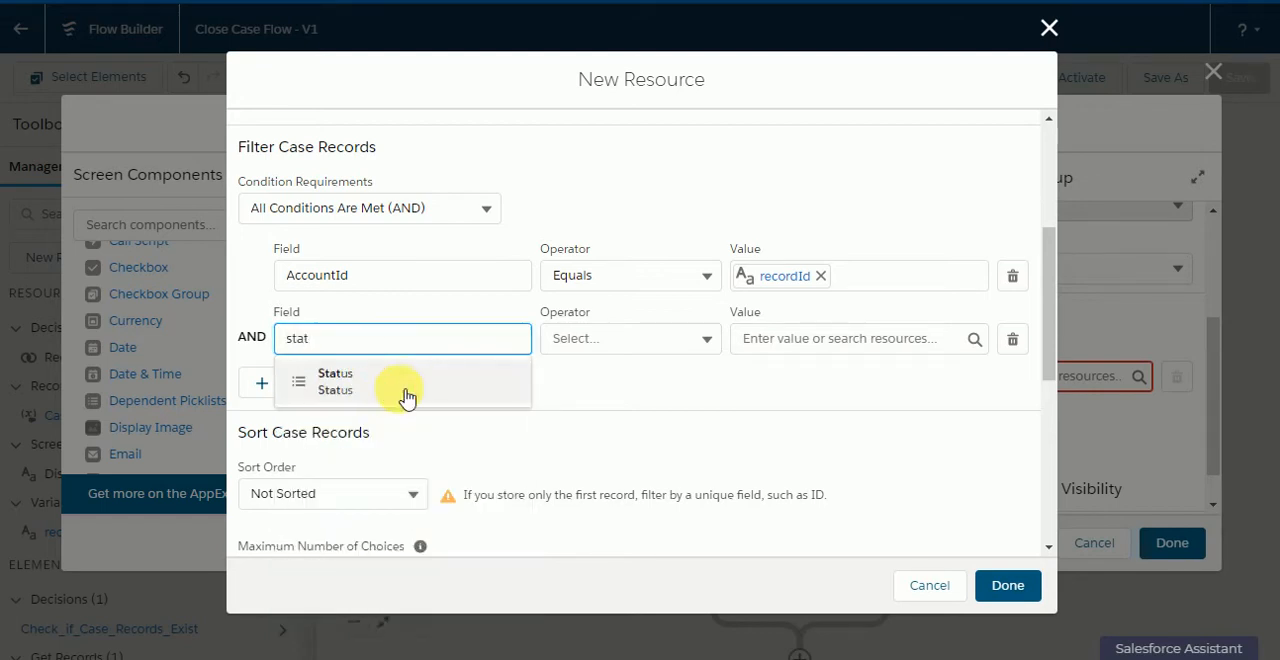
left_click(406, 395)
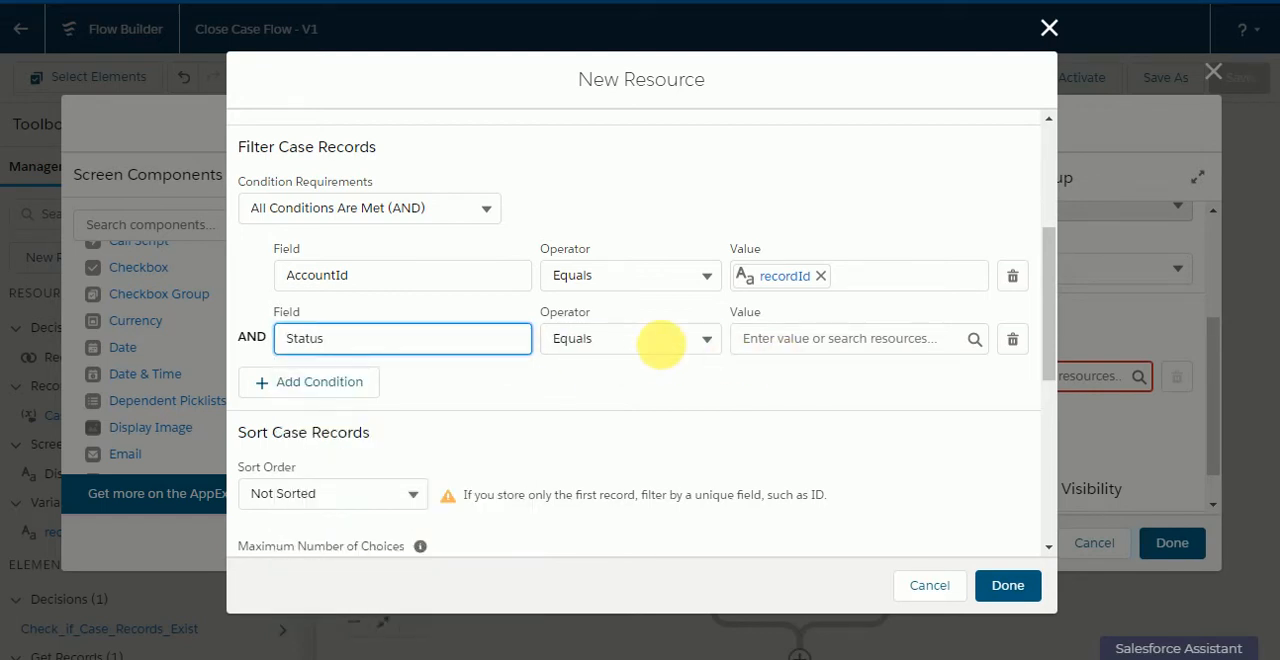
left_click(656, 340)
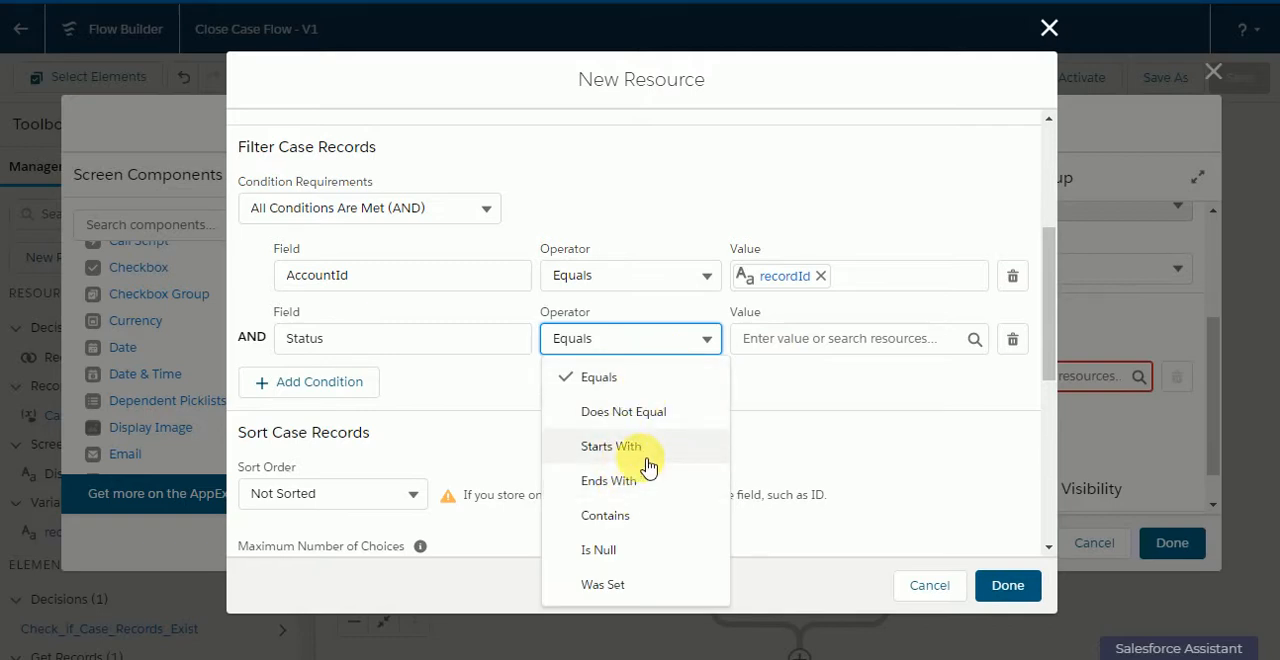
left_click(640, 412)
left_click(838, 340)
left_click(818, 494)
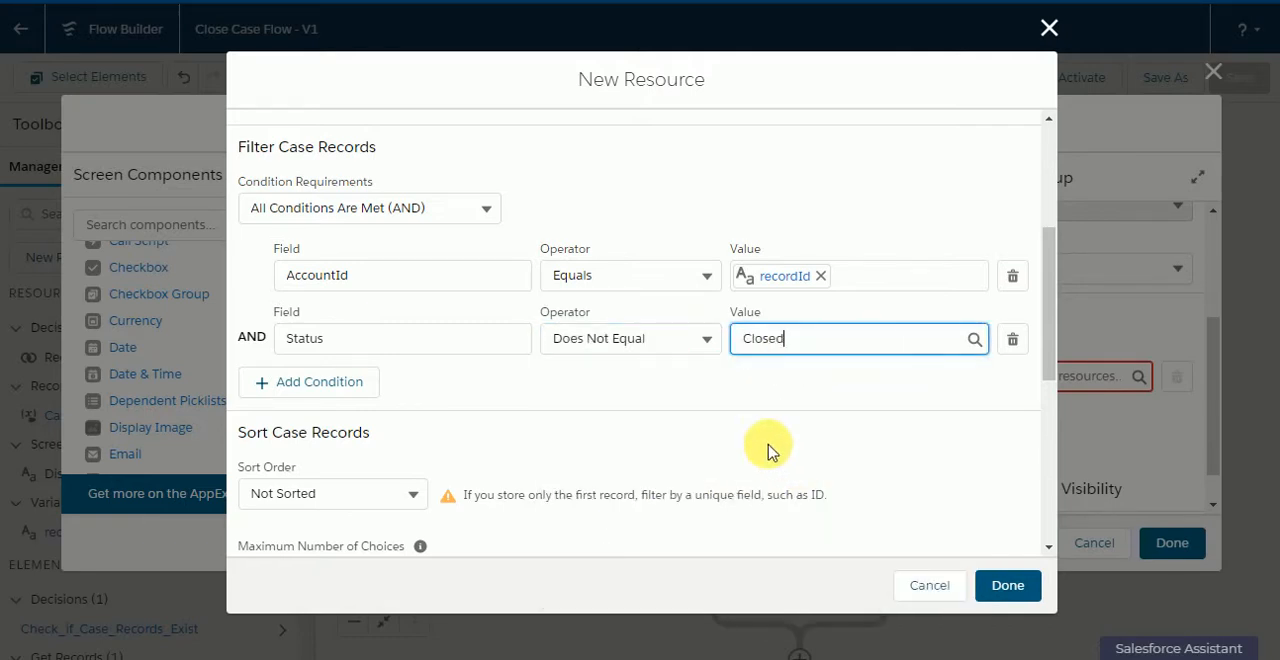
left_click(523, 437)
Step: Set the choice label of the caseList choice set to the Subject field
scroll(520, 440, "down", 1)
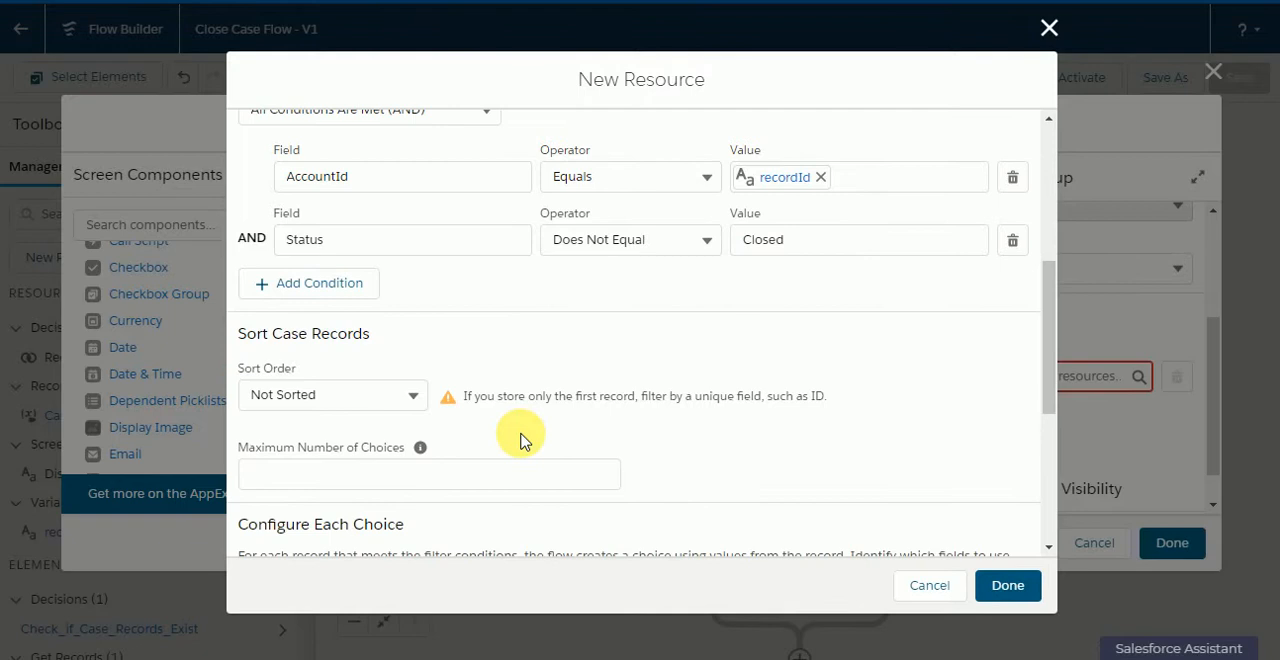
scroll(522, 440, "down", 2)
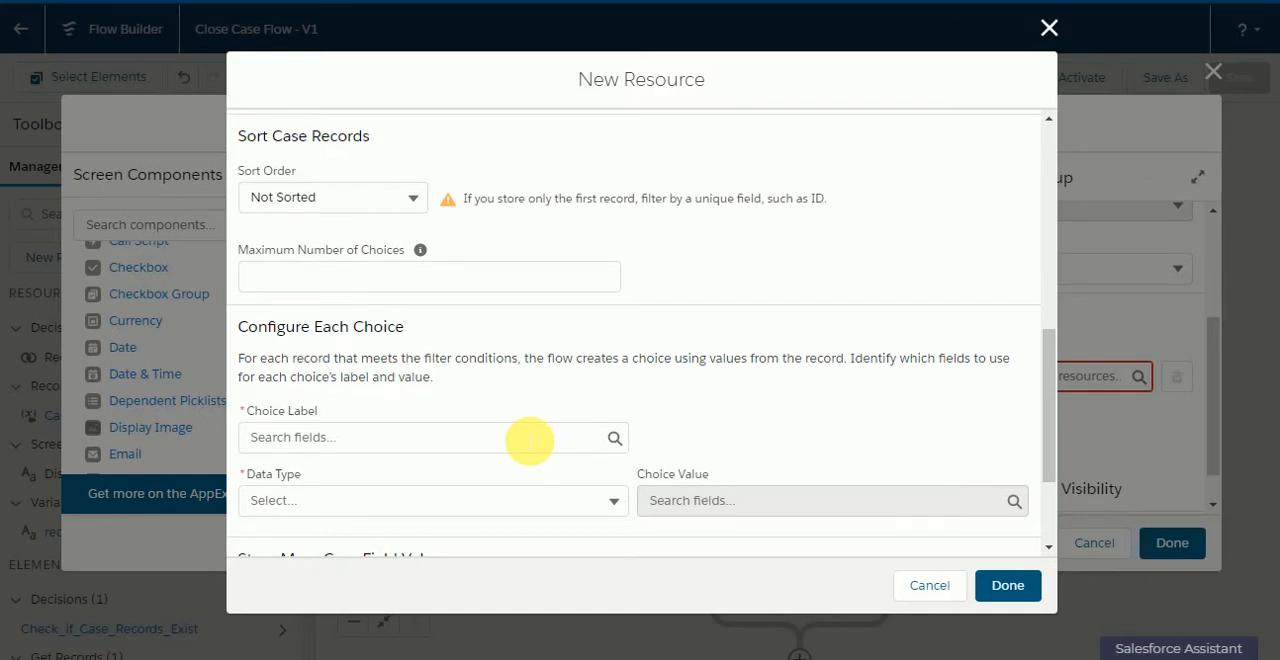
left_click(530, 440)
type("subj")
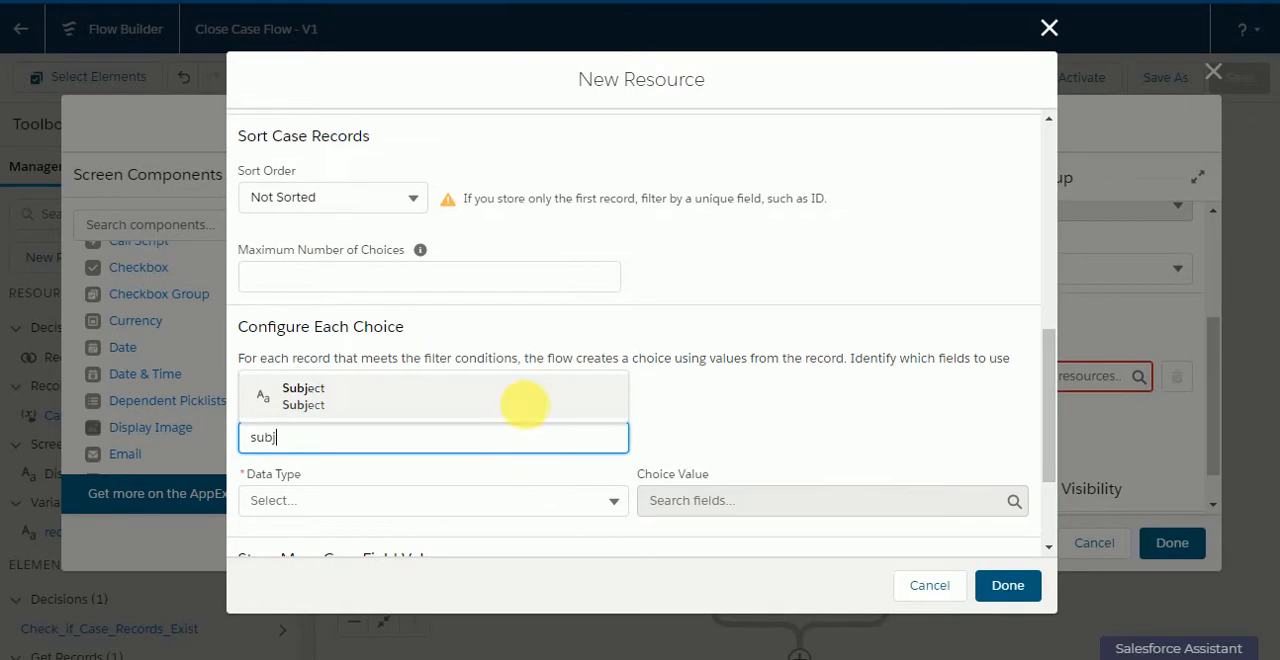
left_click(526, 404)
Step: Set the choice data type to Text with Id as the choice value, and complete the caseList resource
scroll(530, 410, "down", 1)
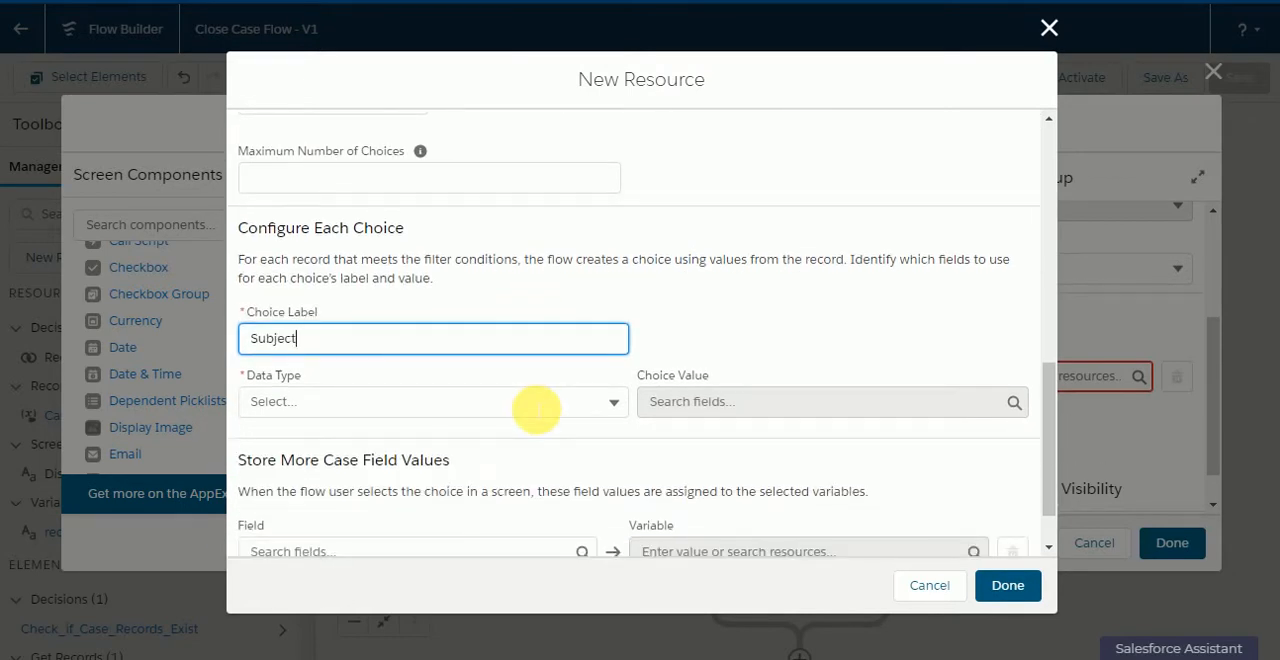
left_click(535, 405)
left_click(523, 436)
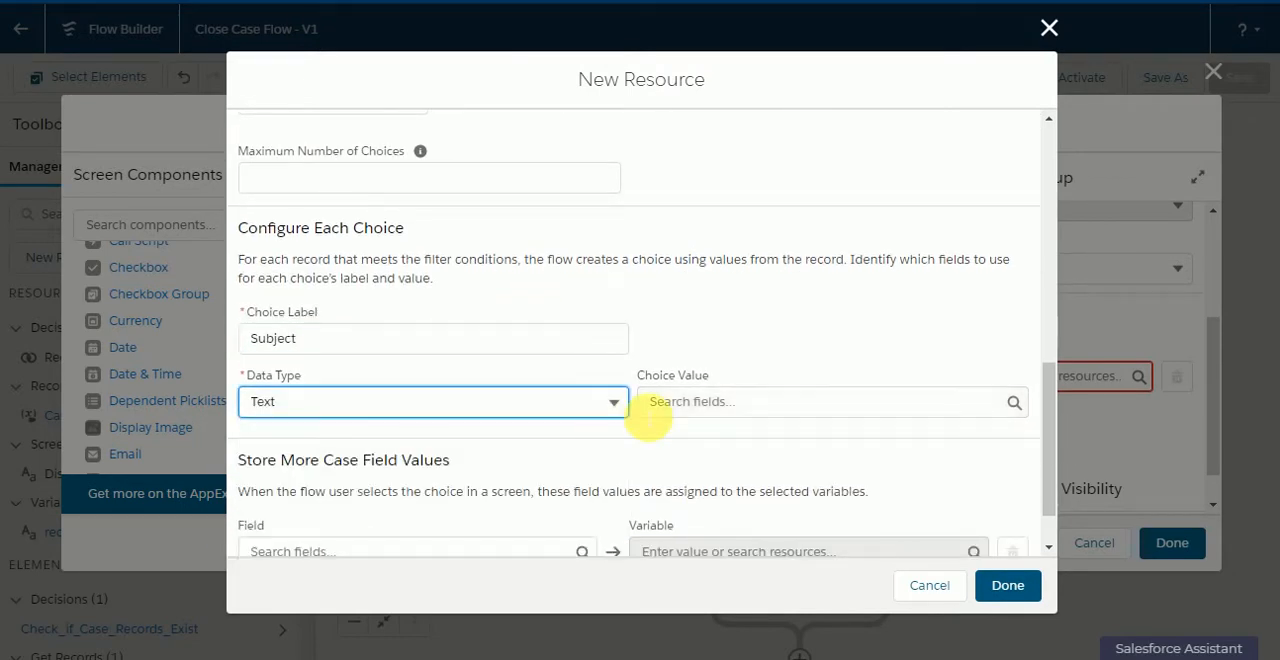
left_click(700, 404)
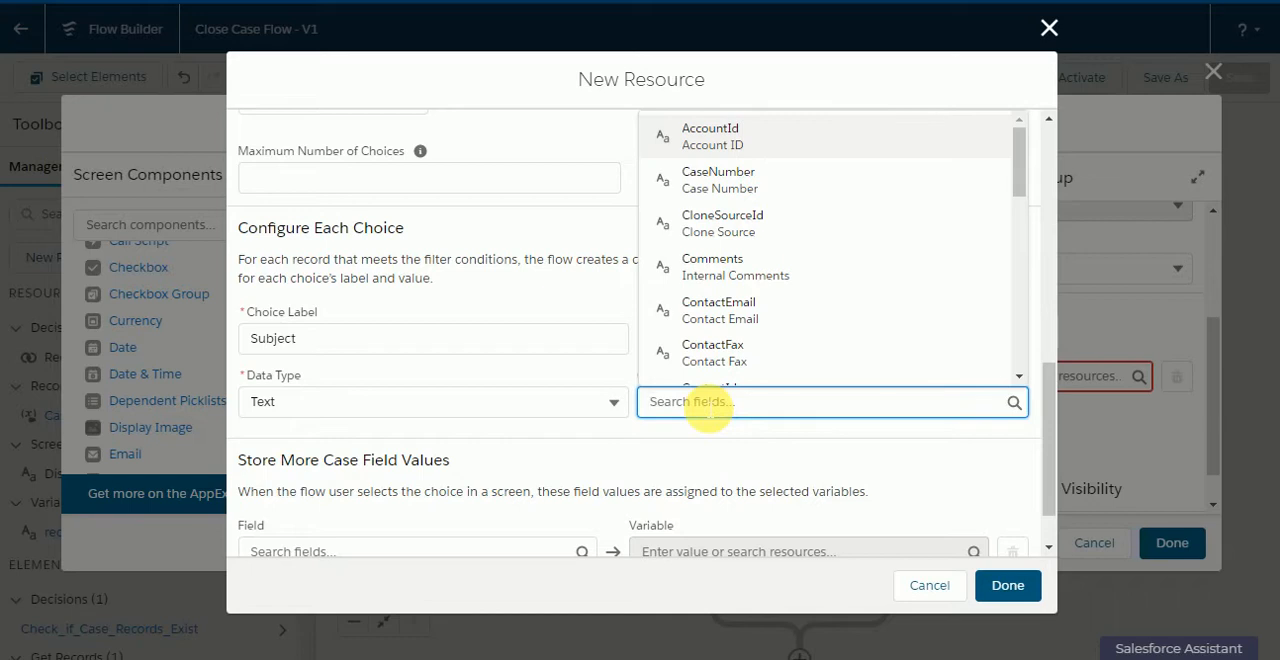
type("Id")
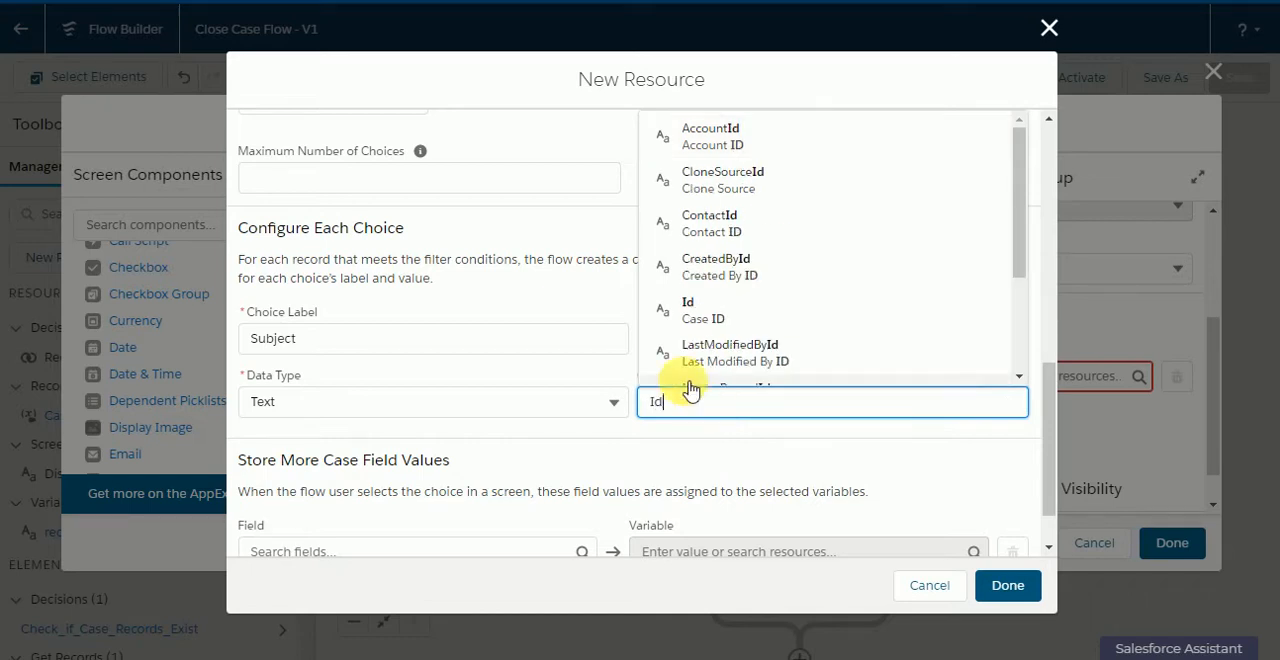
left_click(749, 316)
scroll(808, 388, "down", 1)
scroll(808, 385, "down", 1)
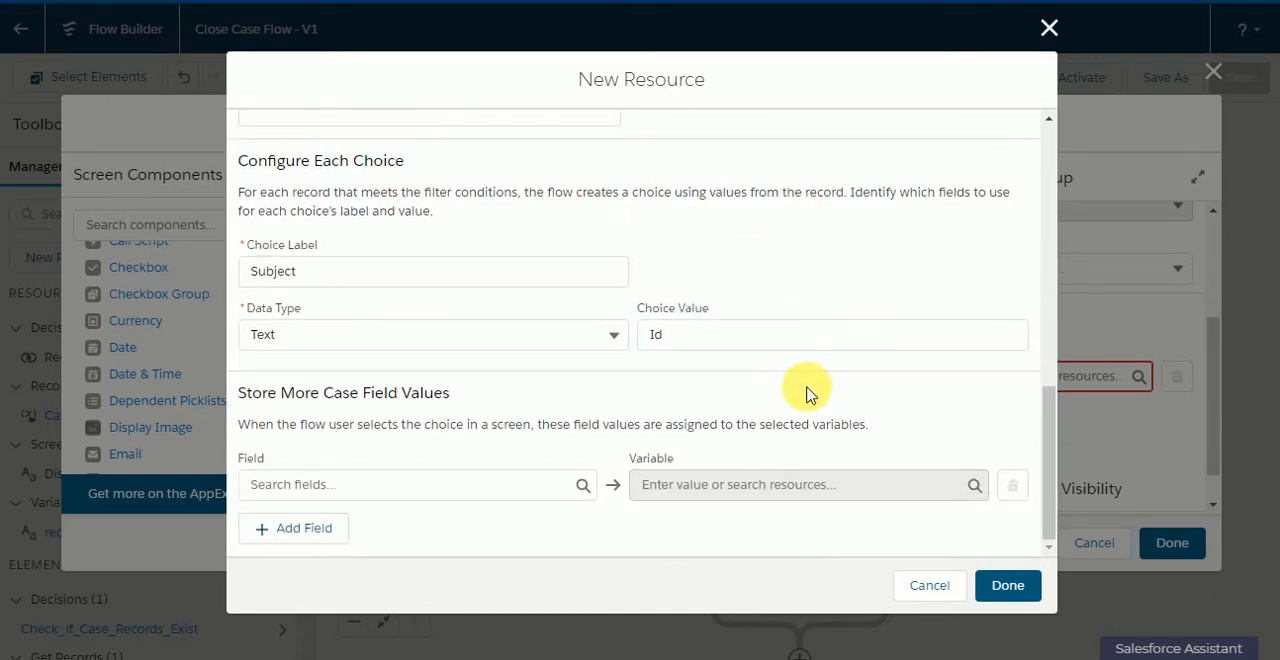
left_click(992, 592)
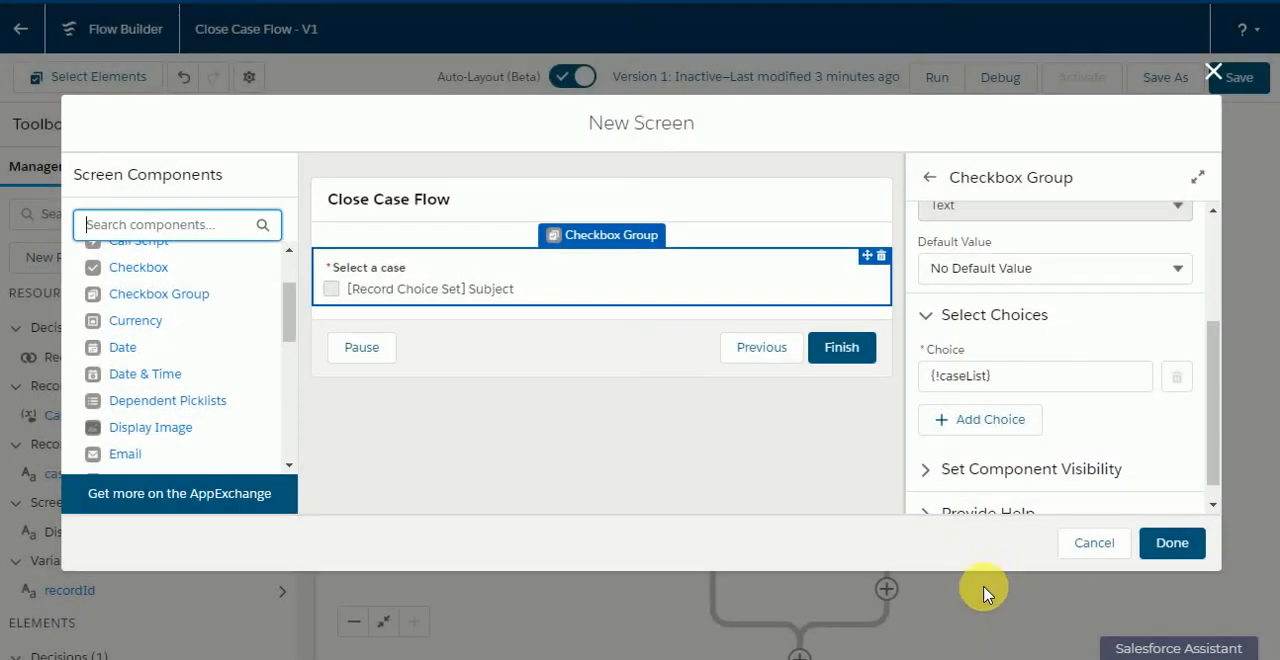
Step: Complete the screen for selecting a case to close and save the flow
left_click(1172, 542)
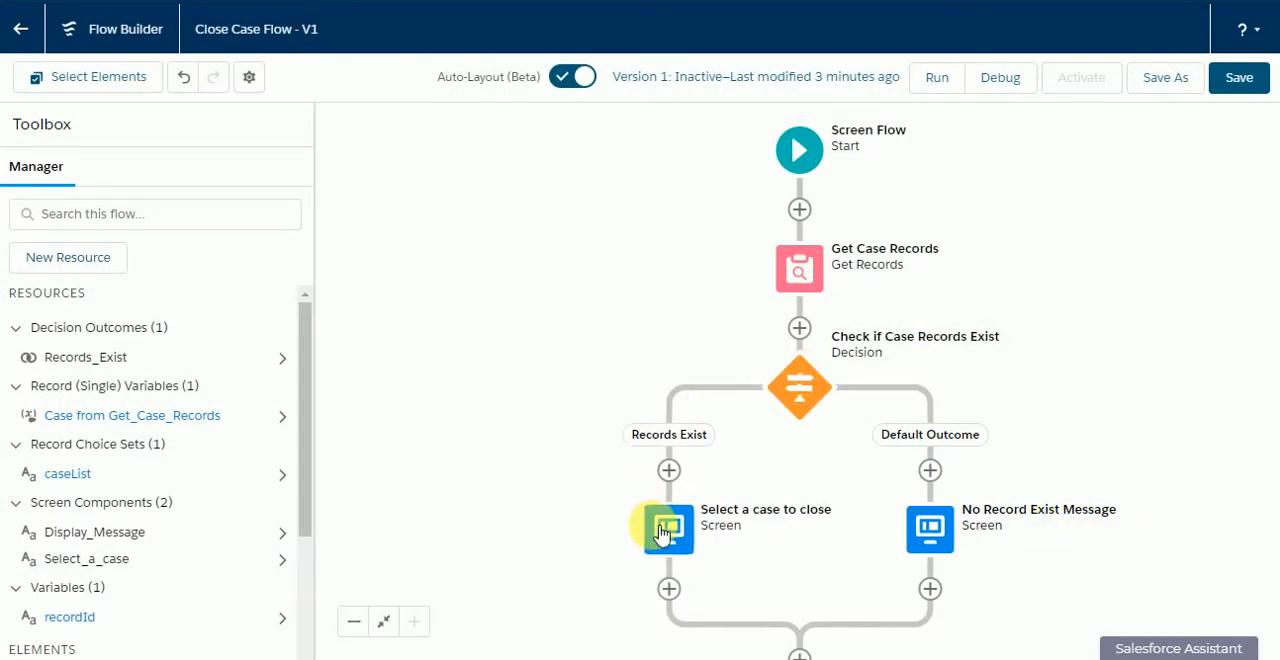
left_click_drag(546, 477, 492, 378)
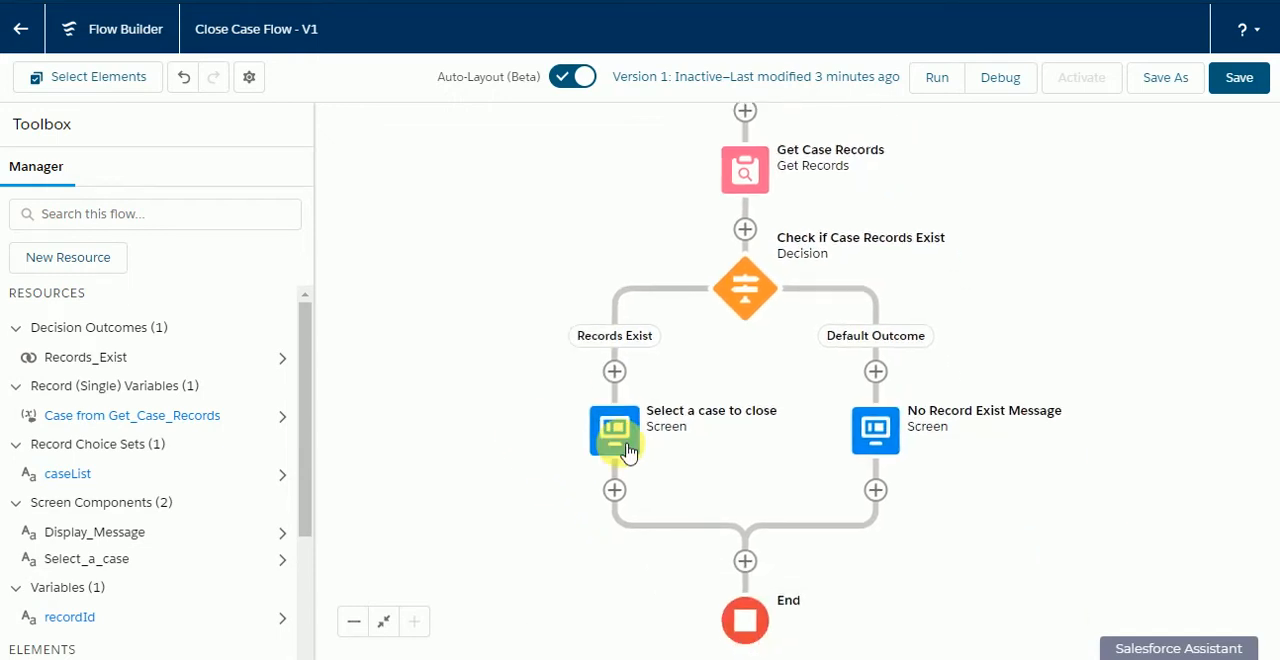
scroll(750, 445, "down", 1)
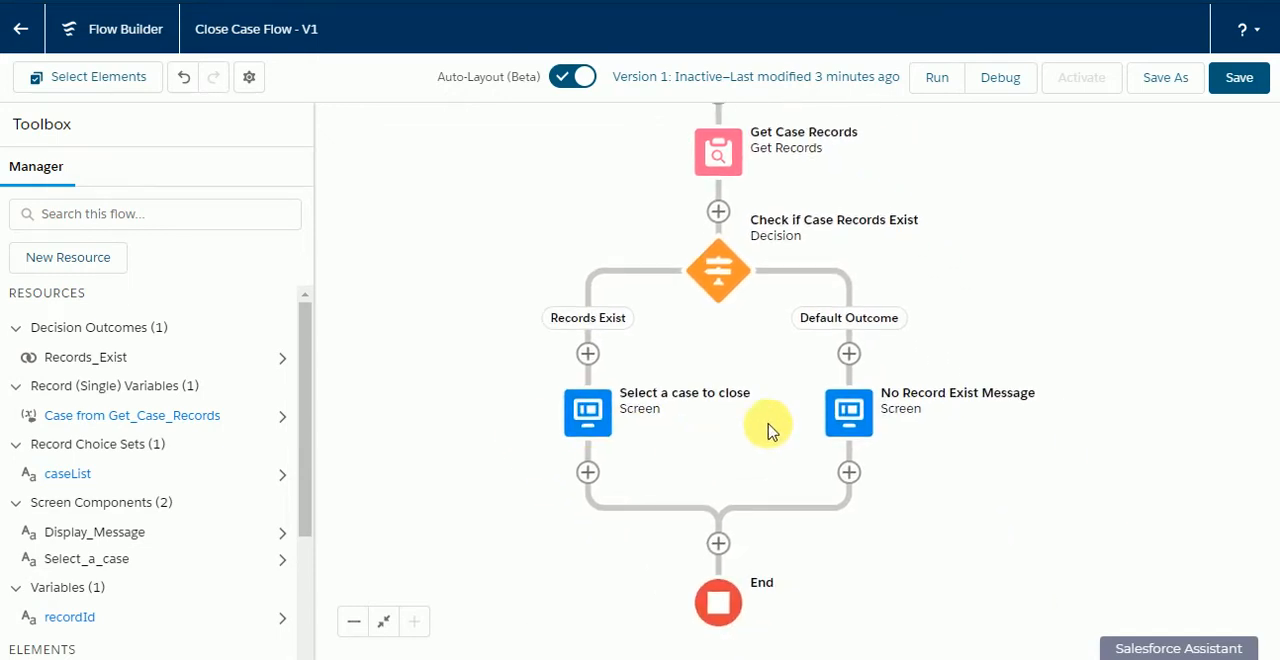
left_click(1240, 79)
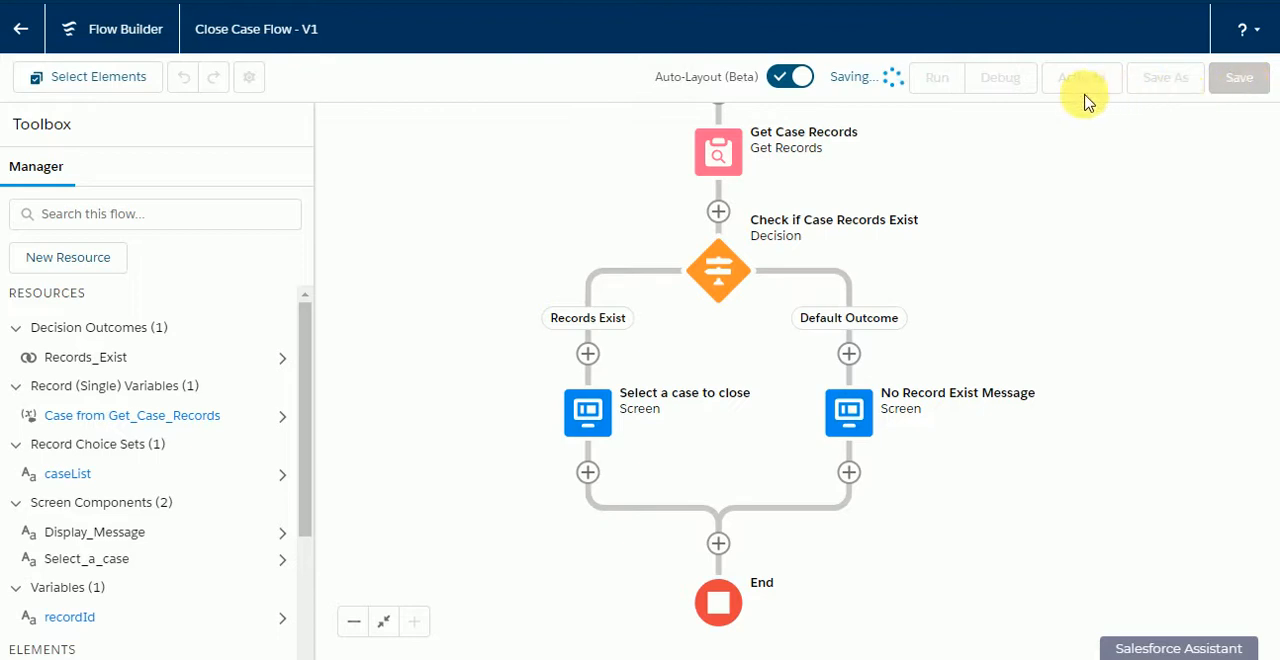
Step: Debug the flow using the copied account record ID as the recordId input
left_click(986, 83)
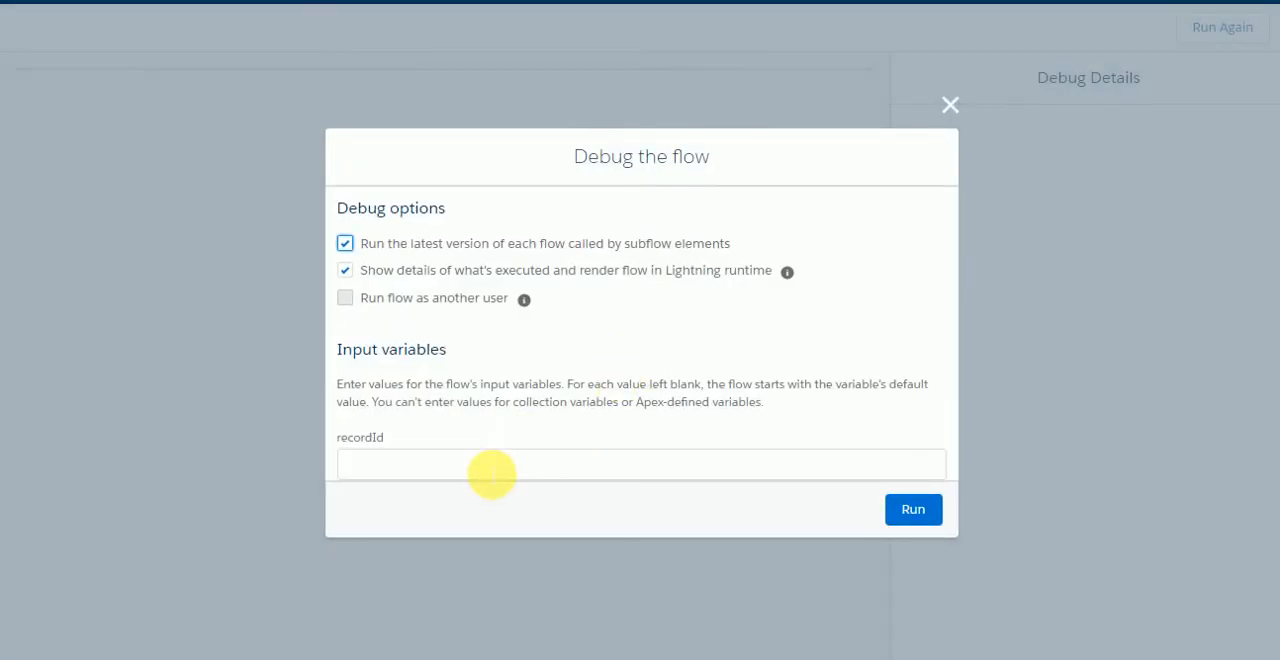
left_click(491, 471)
type("001B000001Lhh8GIAR")
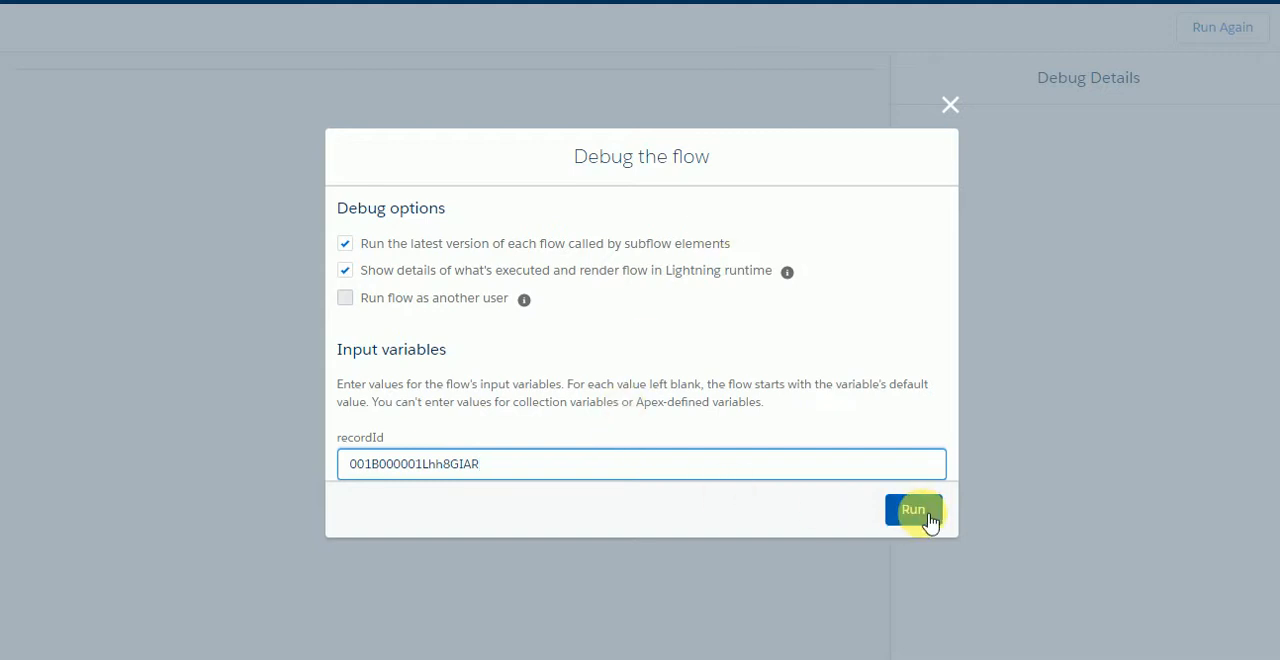
left_click(914, 509)
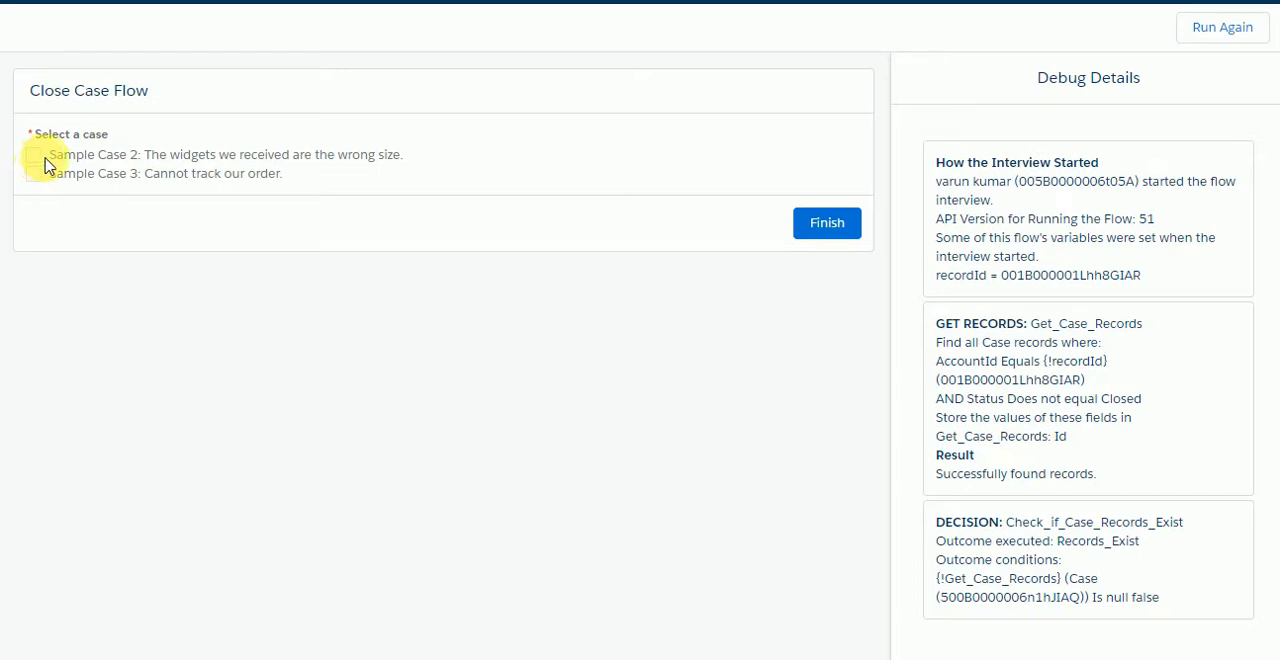
Step: Review the listed cases in the debug run and try to finish the screen without selecting any
left_click_drag(44, 164, 405, 168)
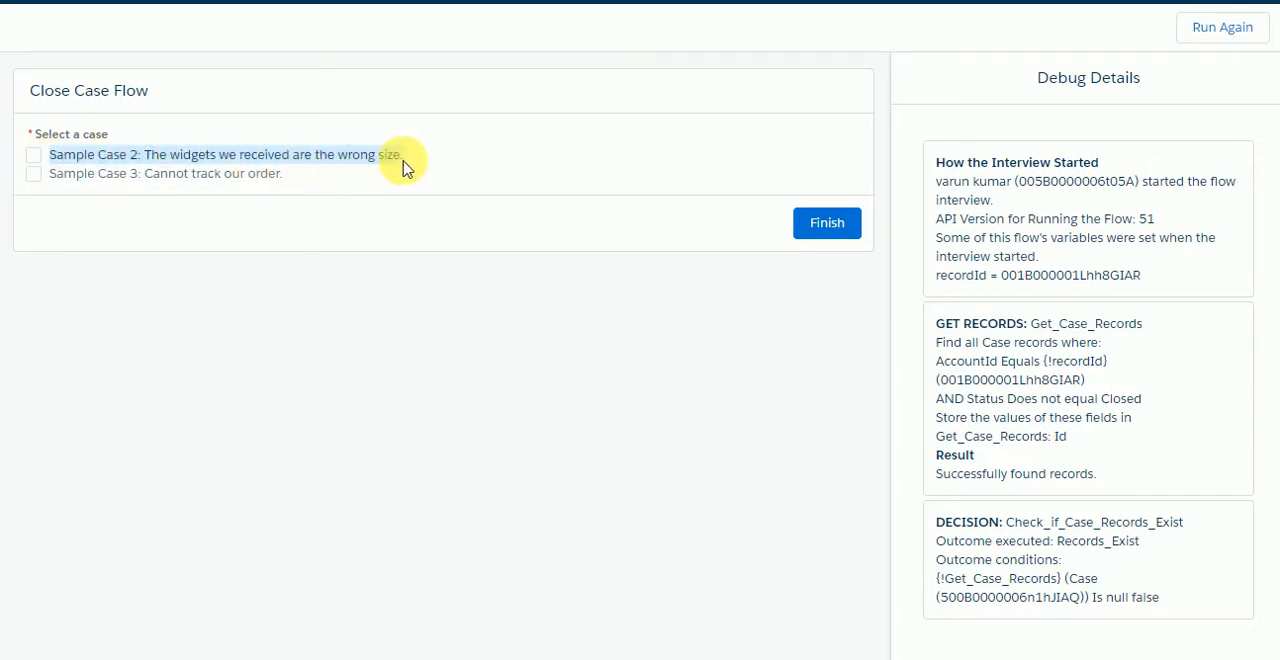
left_click_drag(42, 174, 97, 177)
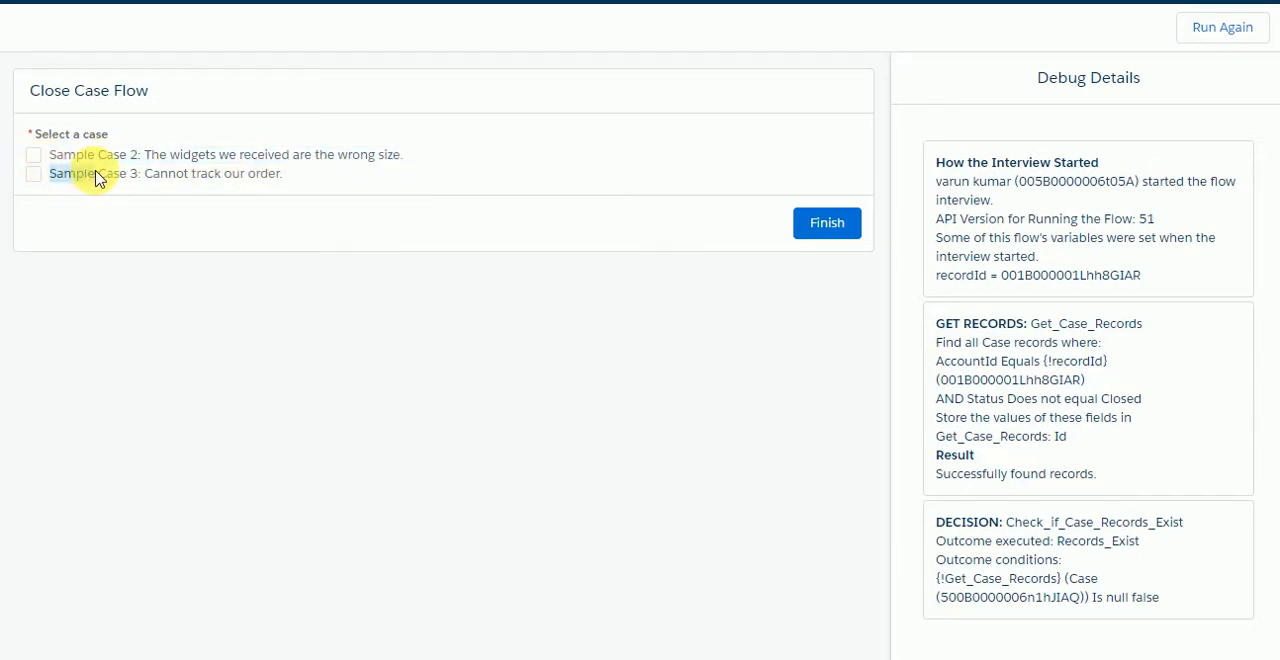
left_click(428, 169)
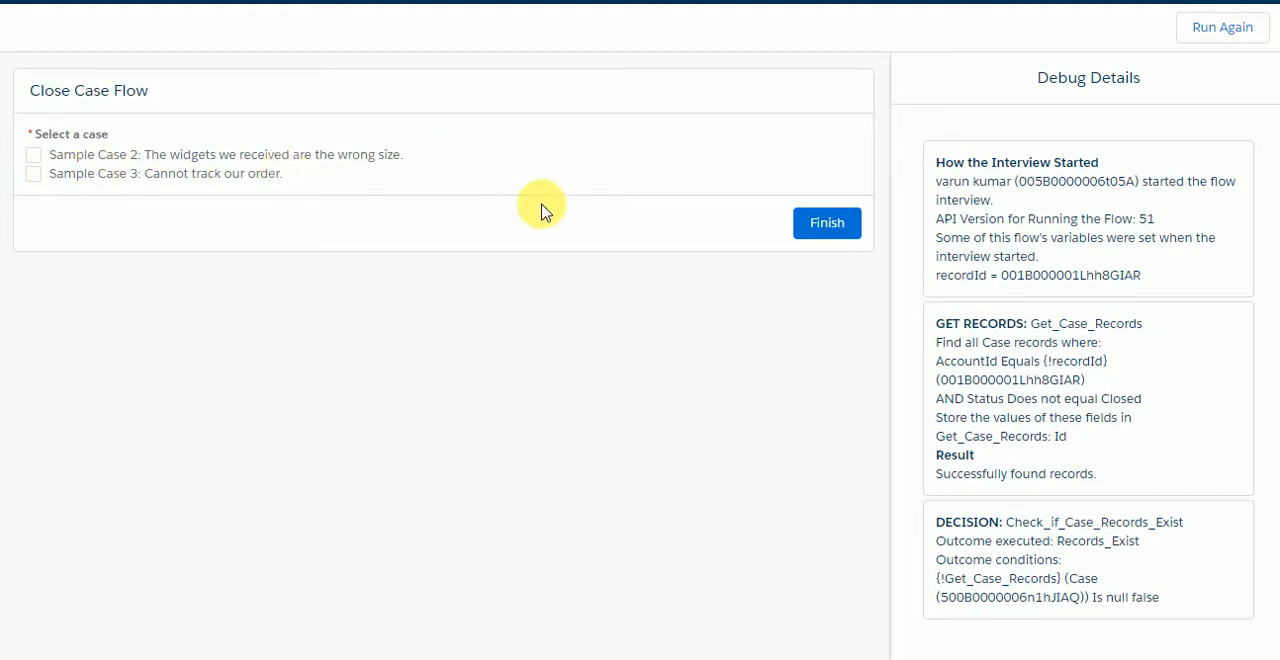
left_click(827, 230)
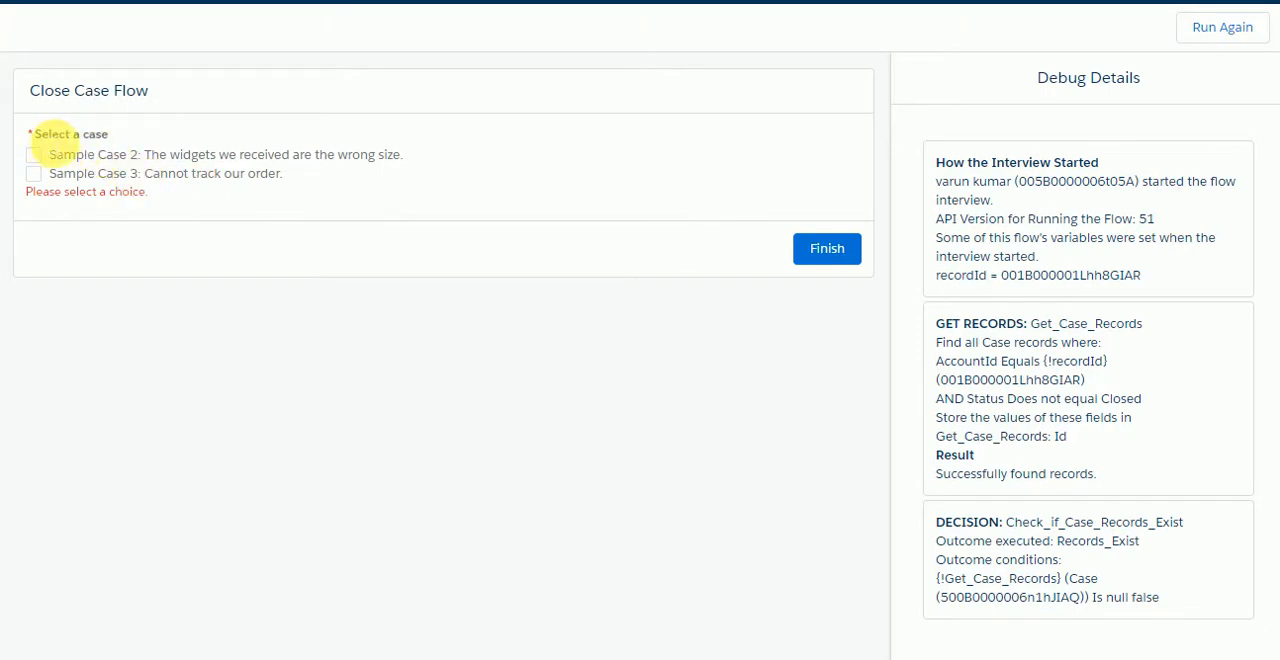
Step: Finish the debug run with only Sample Case 2 selected and examine its choice value in the debug details
left_click_drag(52, 146, 118, 132)
left_click_drag(36, 196, 147, 202)
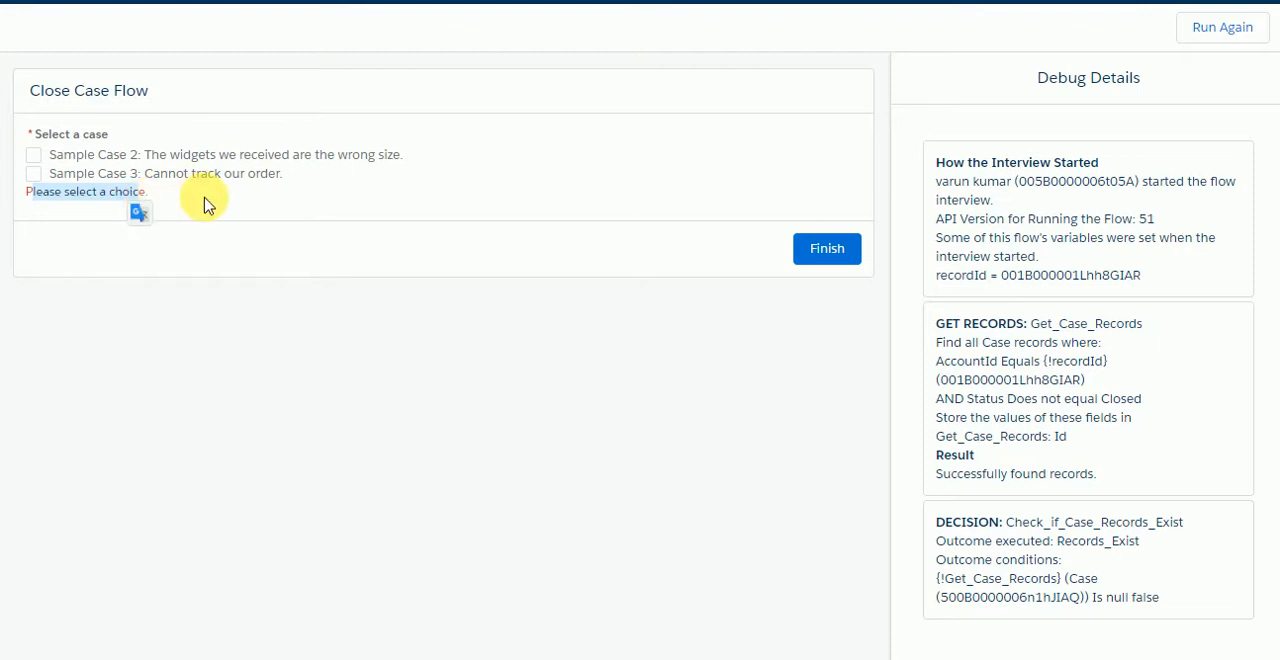
left_click(206, 205)
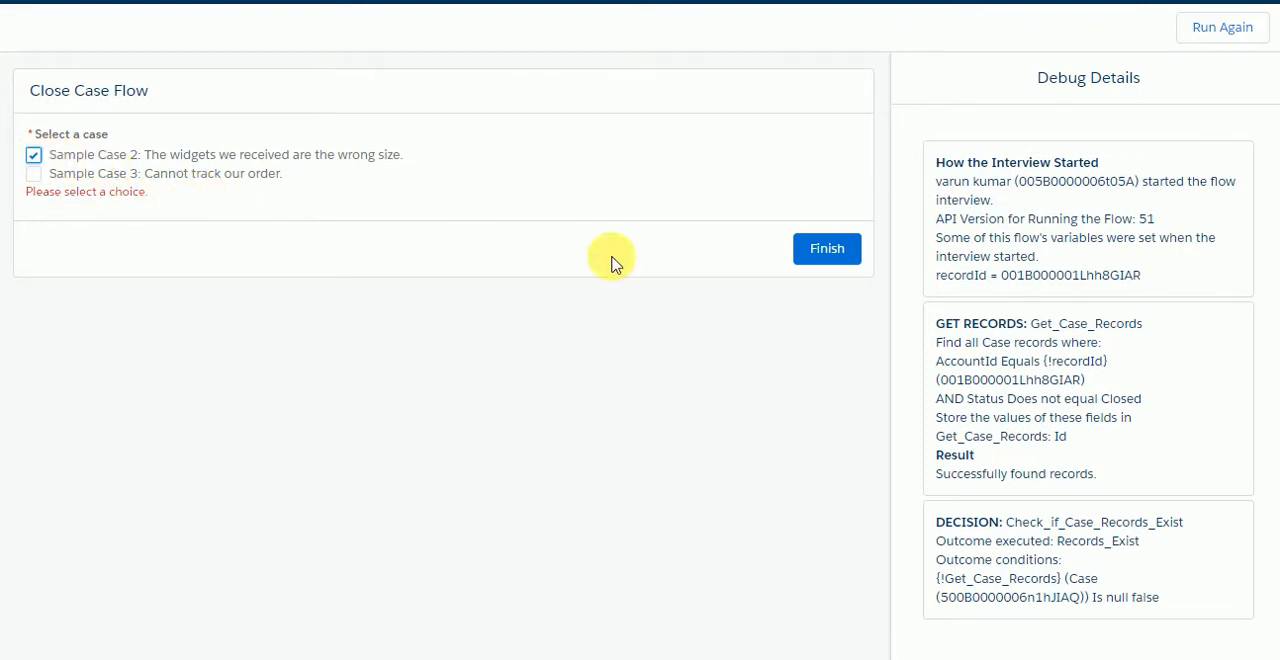
left_click(826, 249)
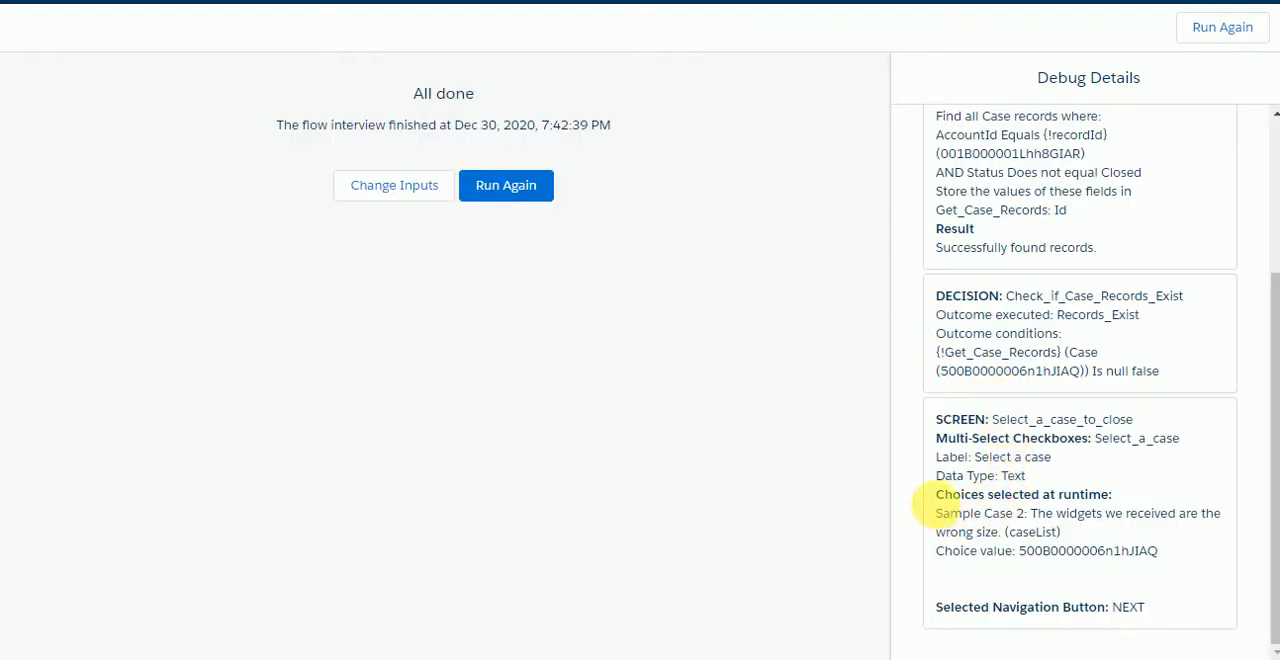
left_click_drag(935, 505, 1112, 500)
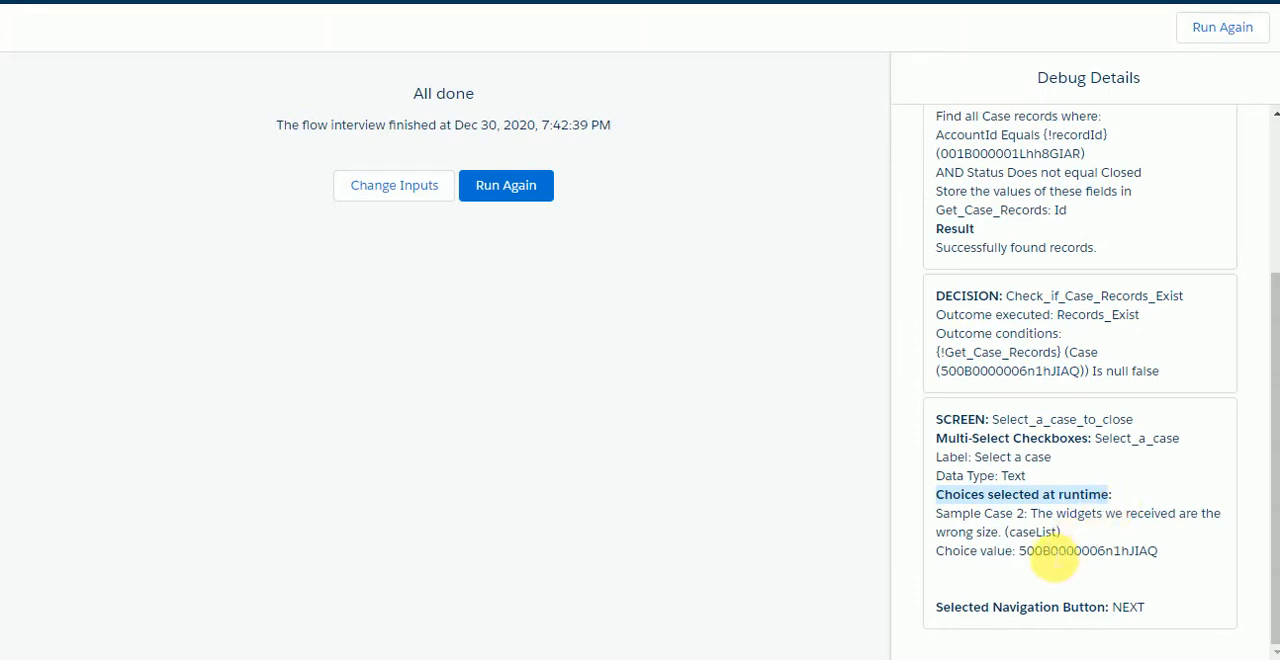
double_click(1030, 563)
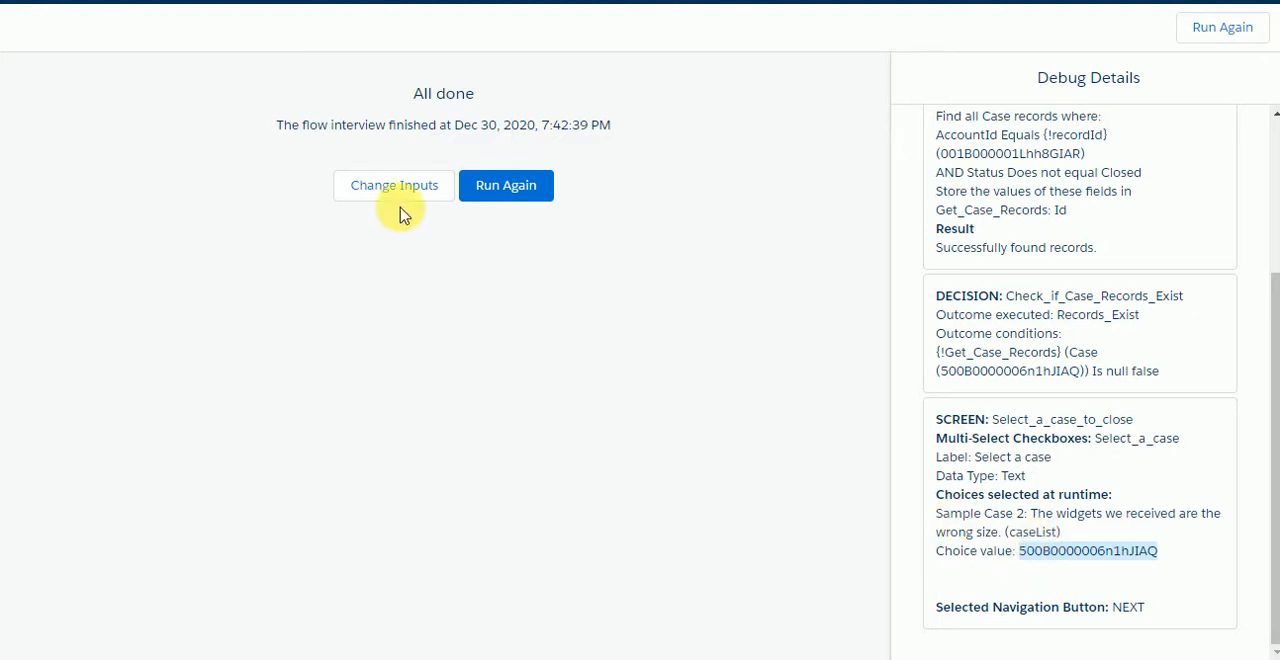
Step: Rerun the debug with both Sample Case 2 and Sample Case 3 selected and examine their choice values
left_click(505, 190)
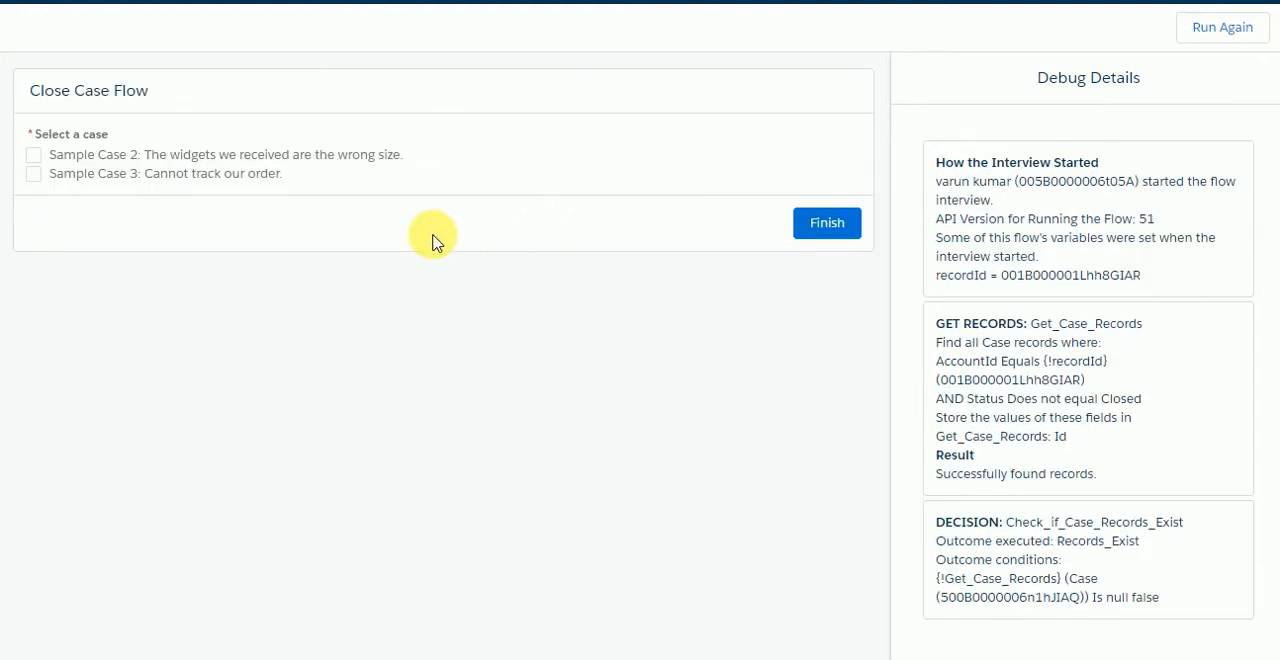
left_click(34, 155)
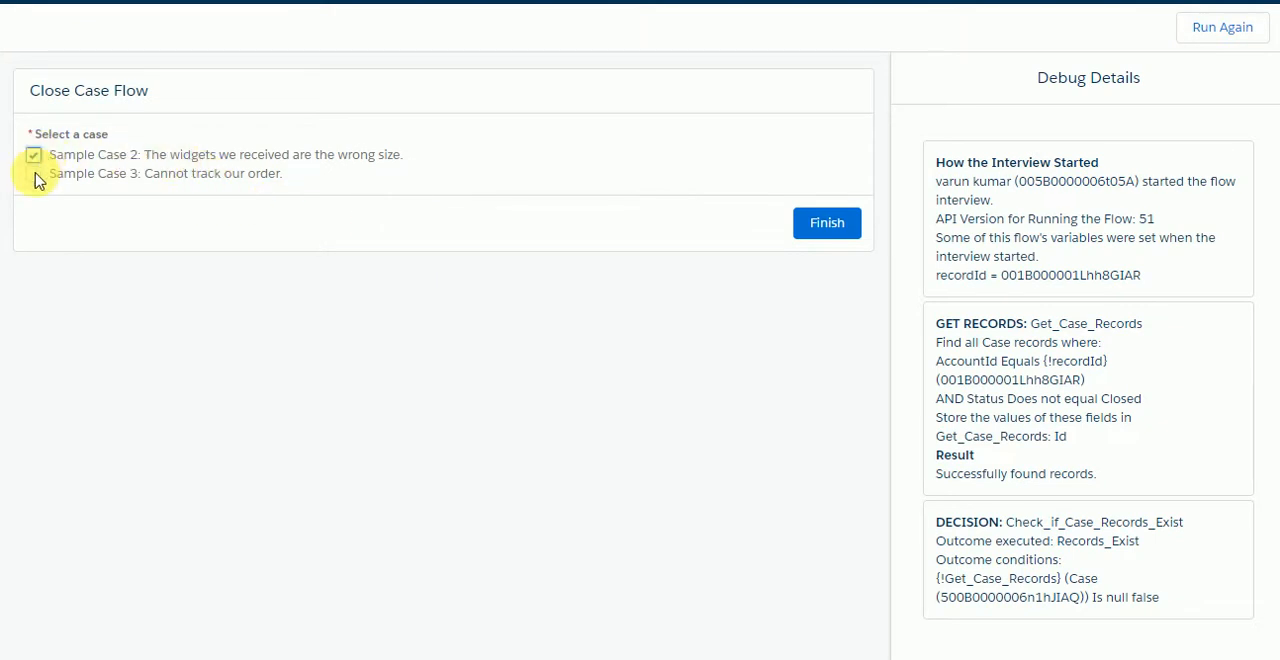
left_click(35, 176)
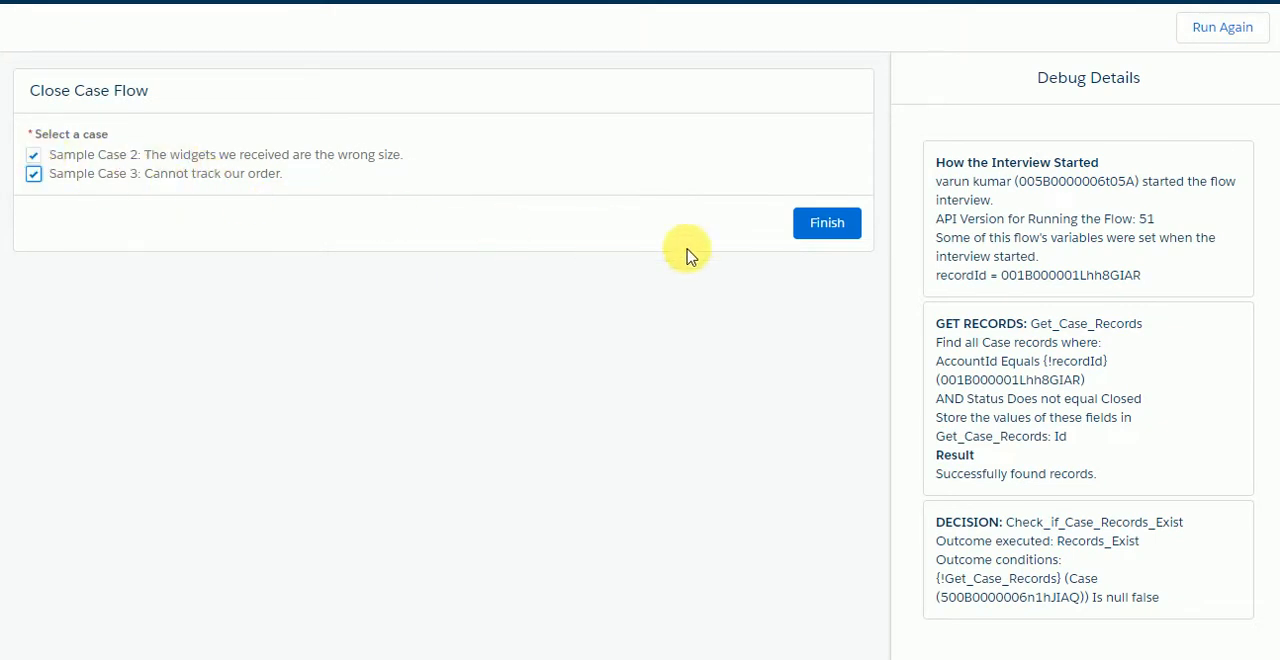
left_click(841, 225)
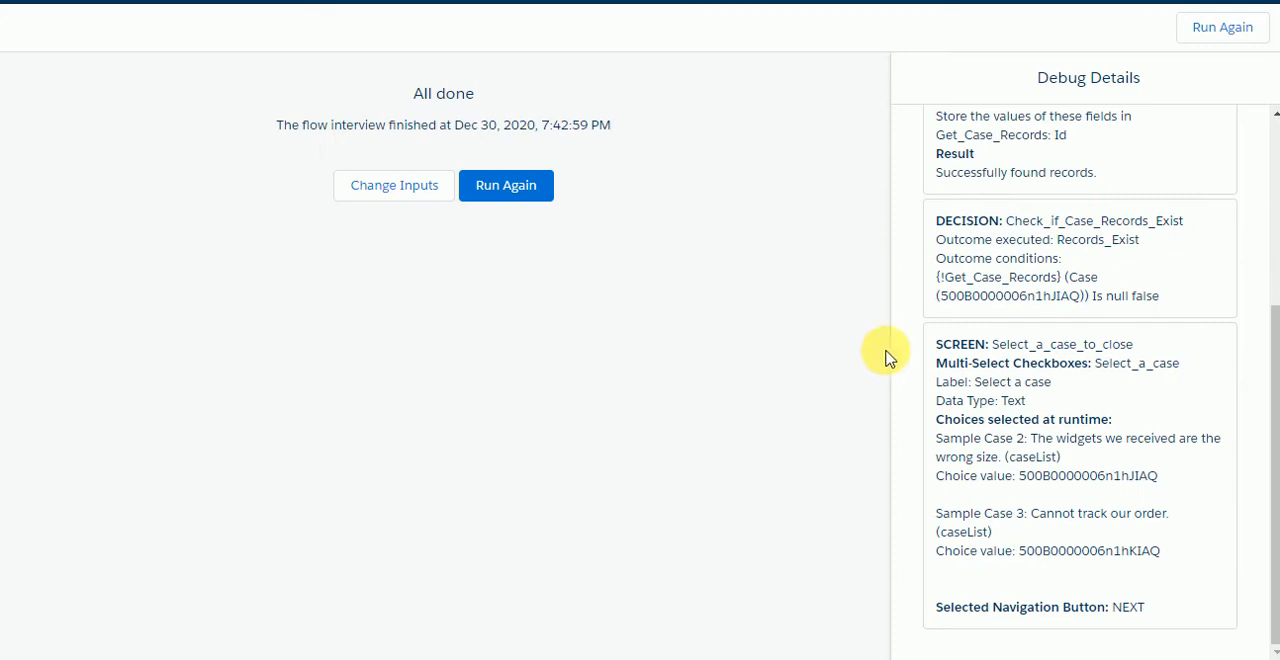
double_click(1046, 477)
double_click(1080, 550)
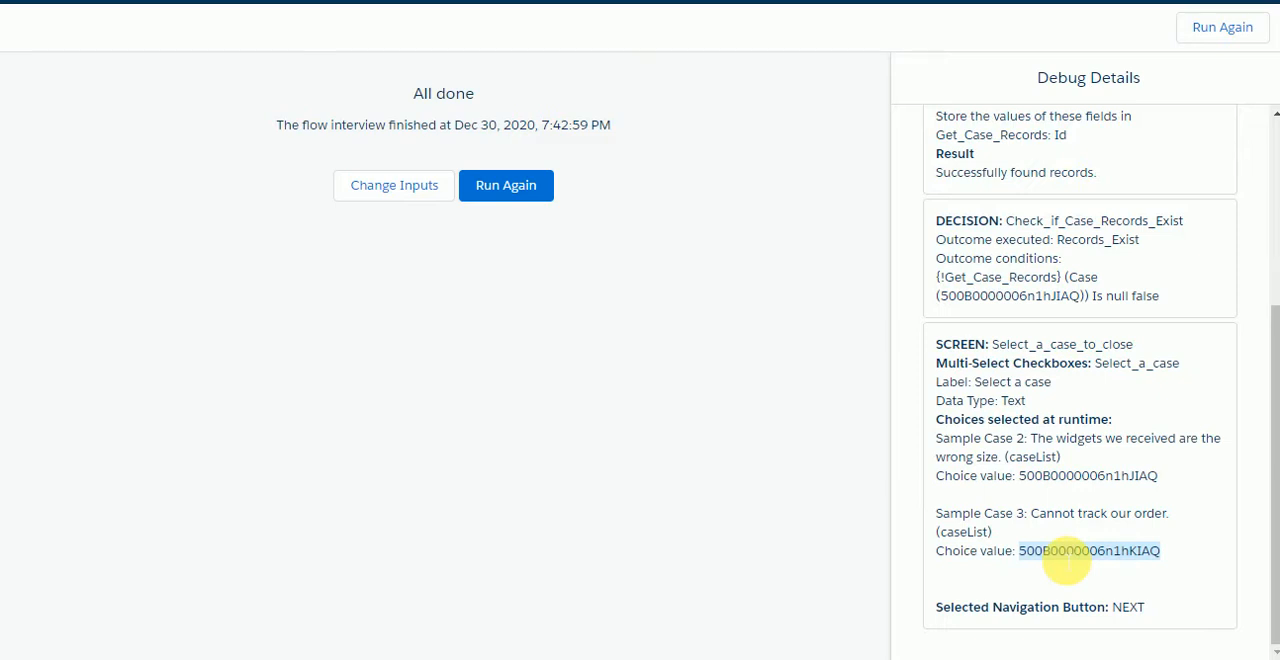
left_click(540, 192)
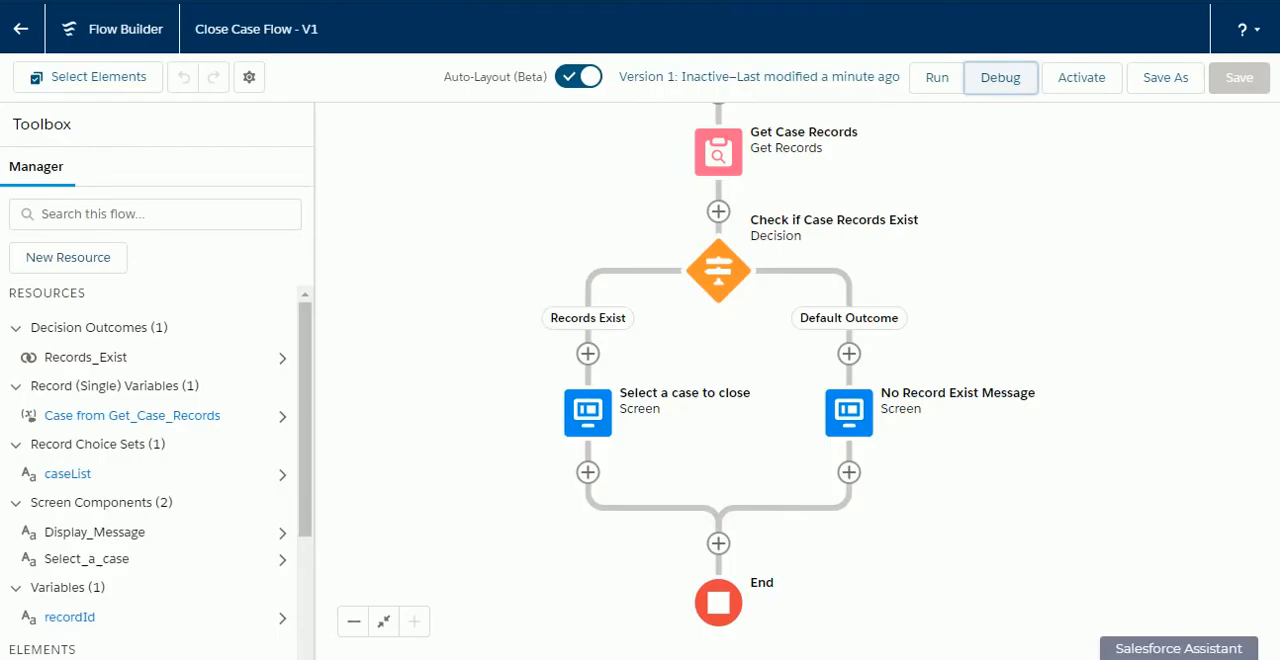
left_click_drag(484, 350, 491, 298)
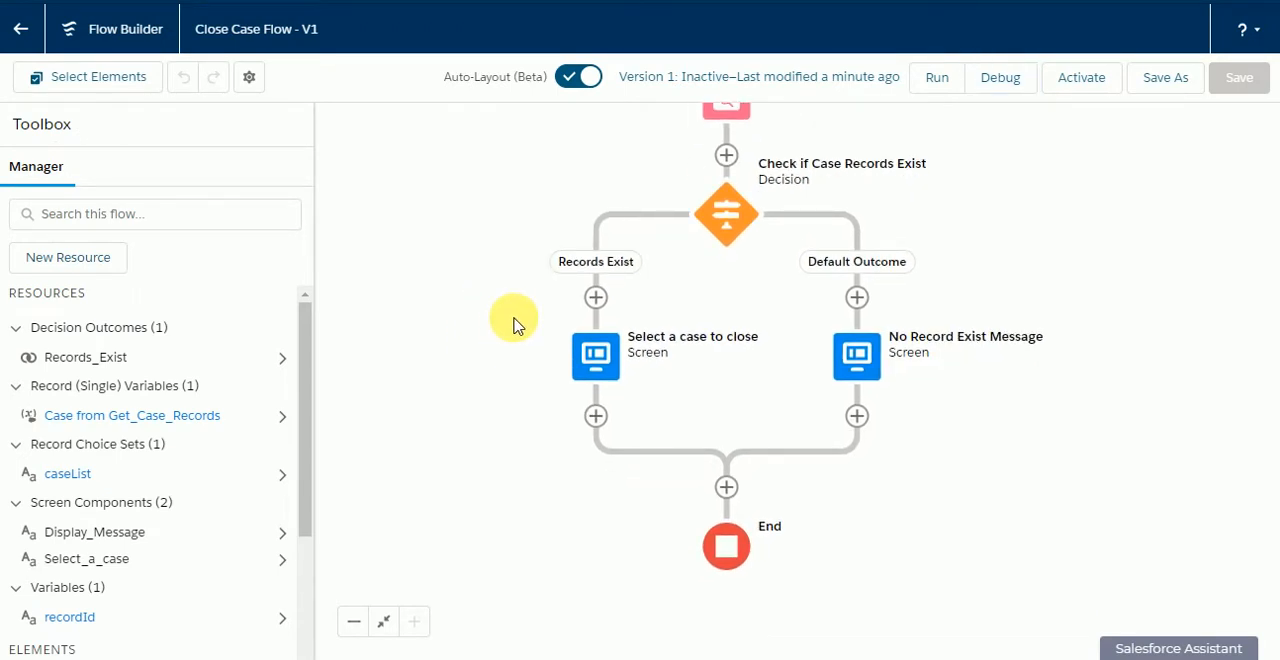
left_click_drag(513, 318, 501, 406)
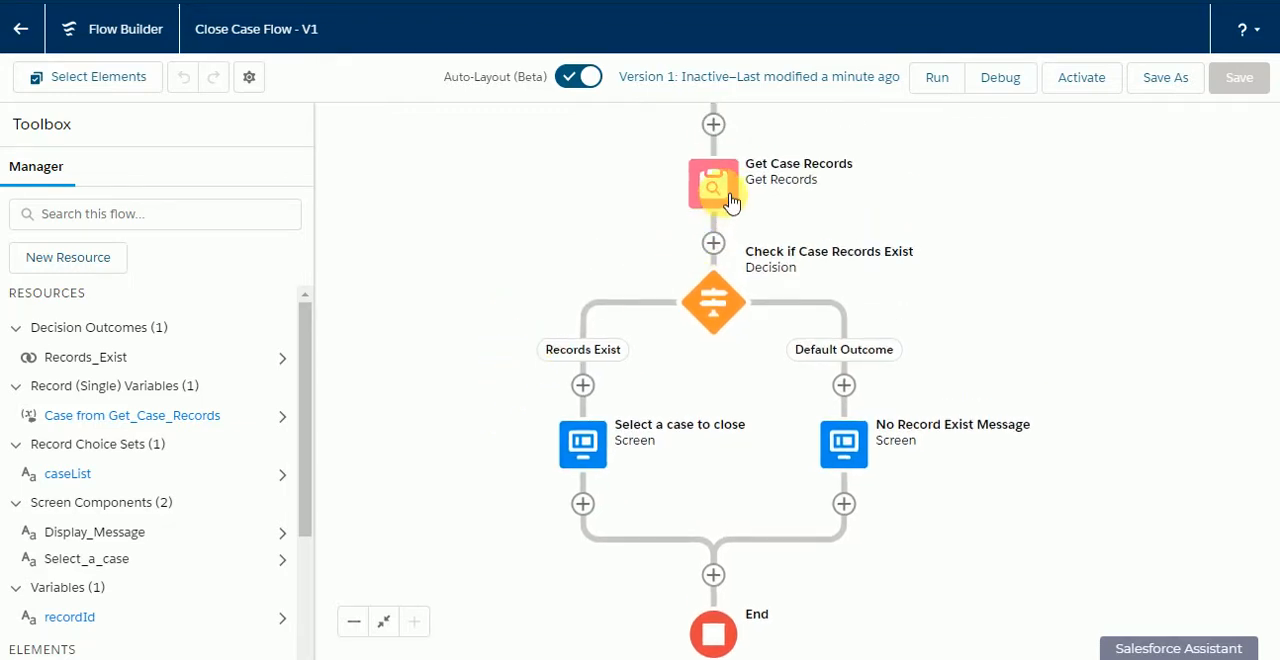
left_click_drag(777, 163, 818, 180)
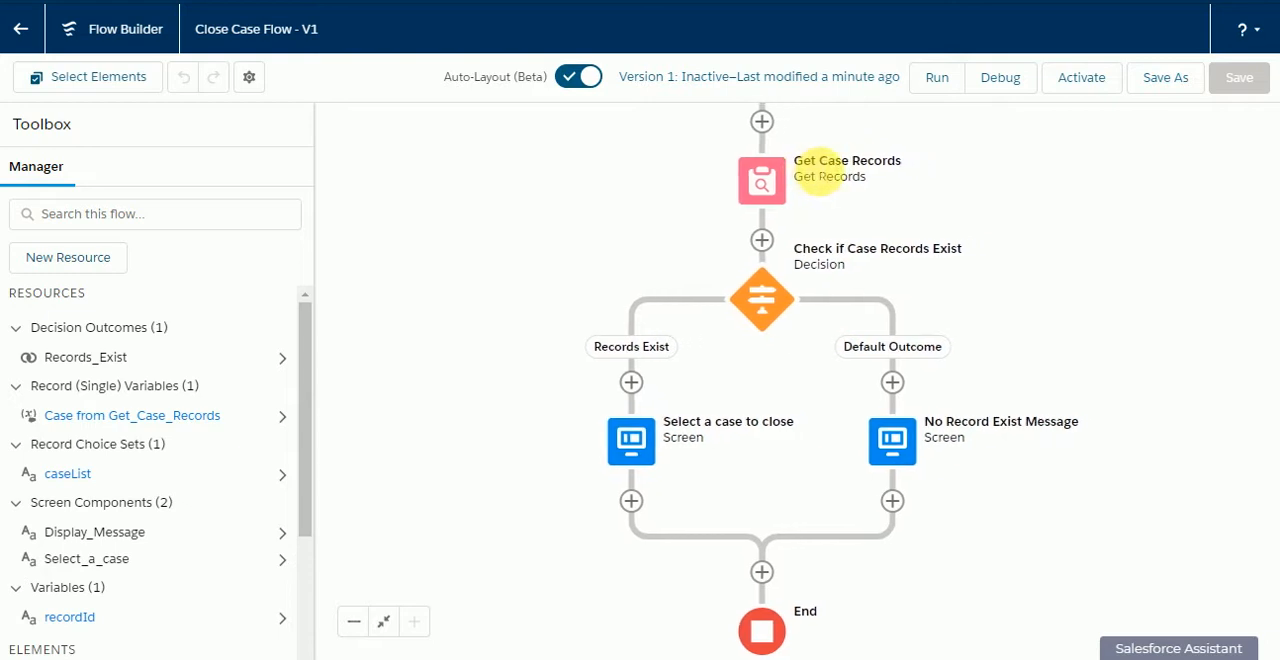
key("ctrl+minus")
key("ctrl+minus")
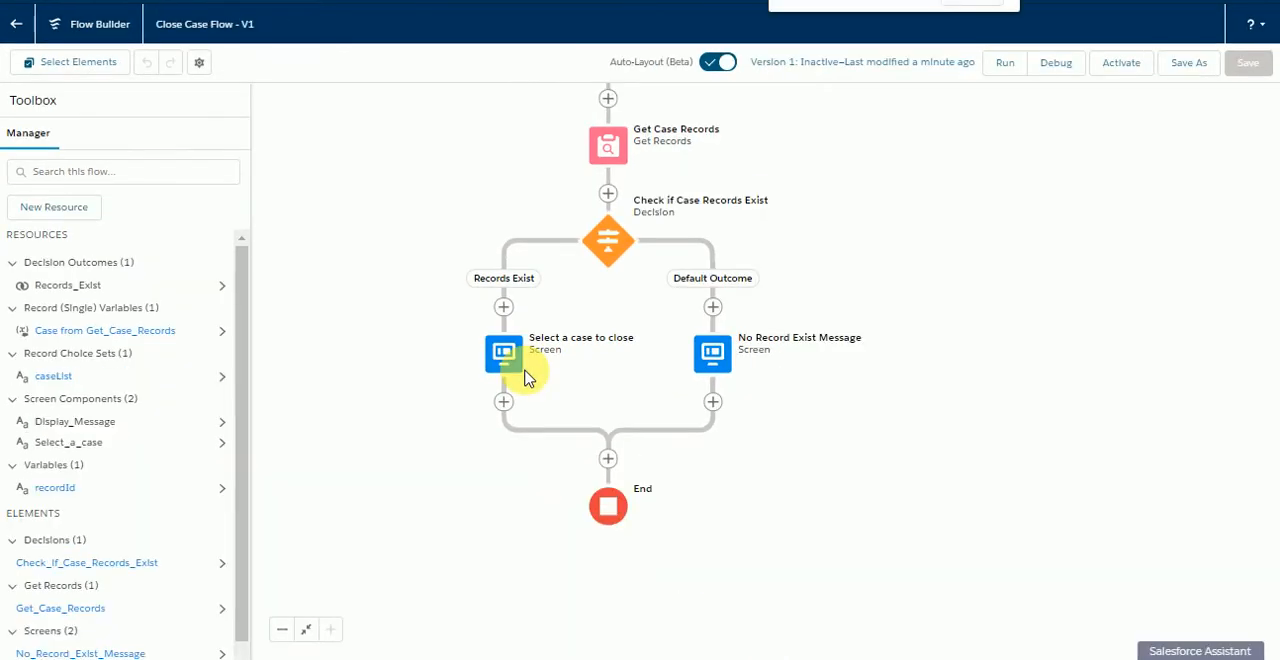
left_click_drag(474, 291, 437, 349)
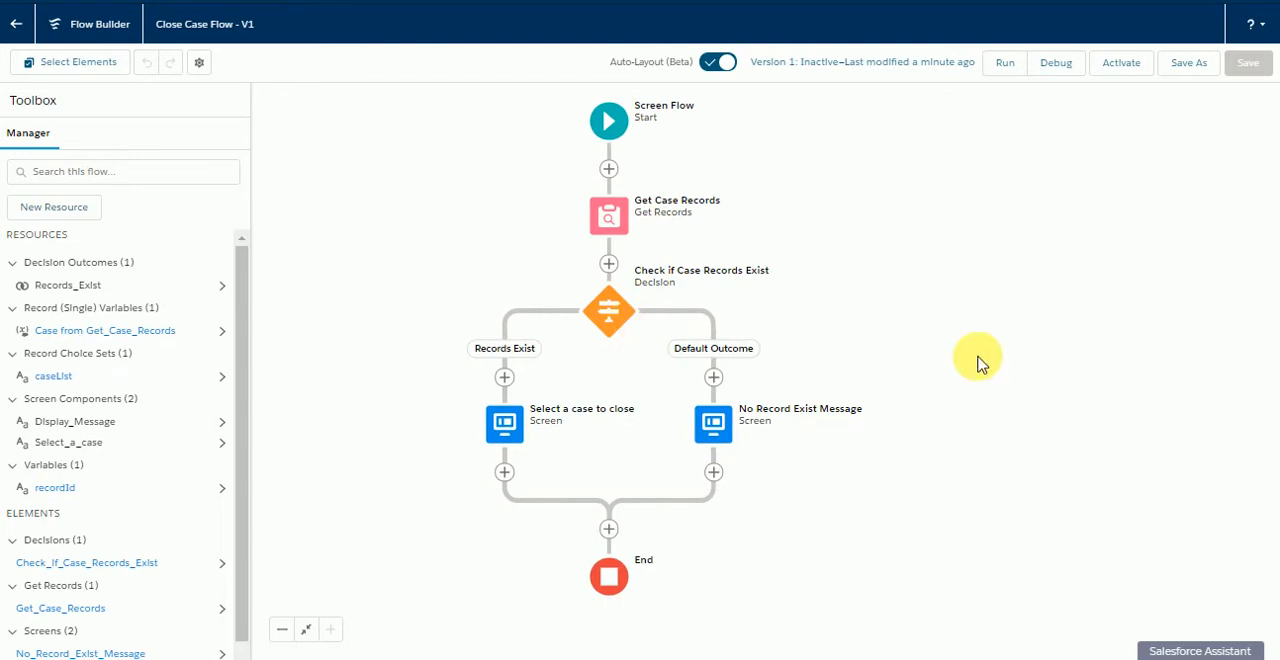
key("ctrl+plus")
key("ctrl+plus")
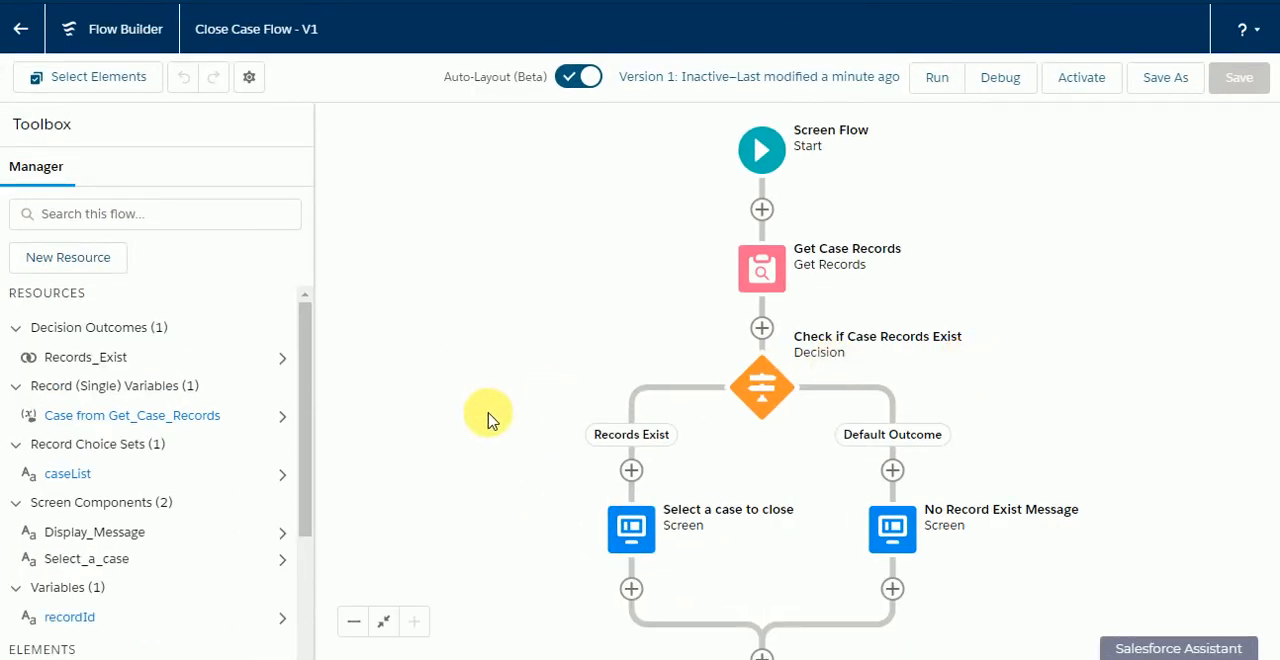
left_click_drag(491, 420, 450, 264)
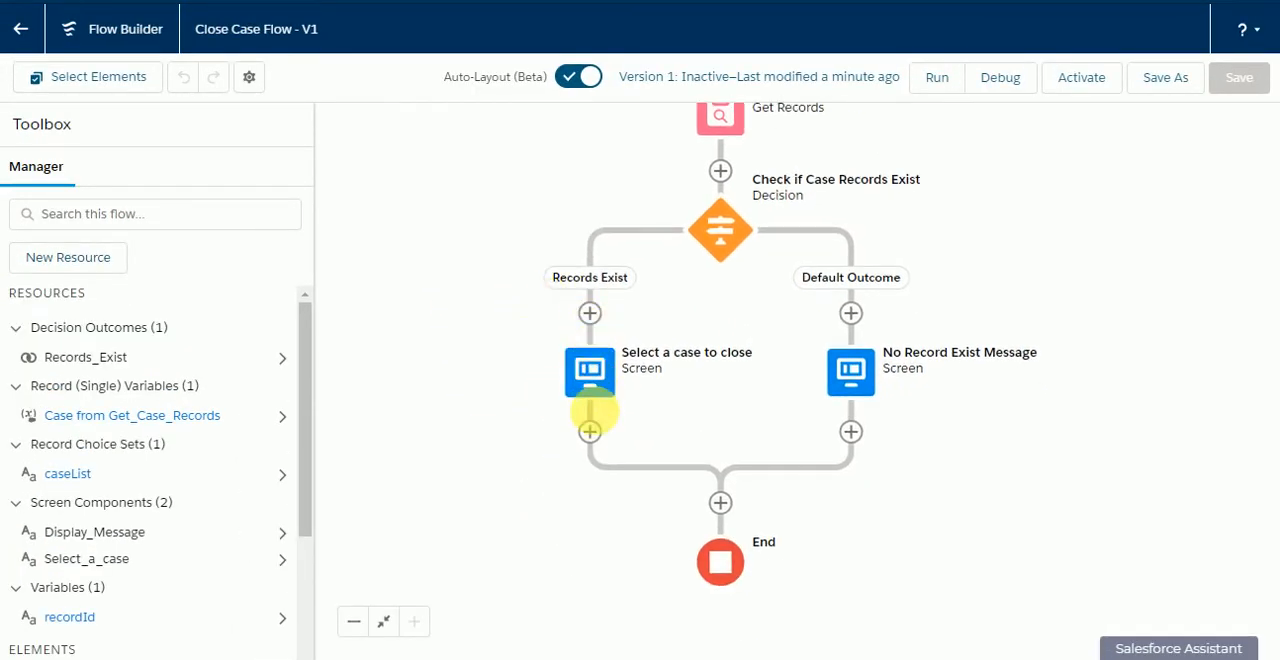
left_click_drag(634, 414, 615, 319)
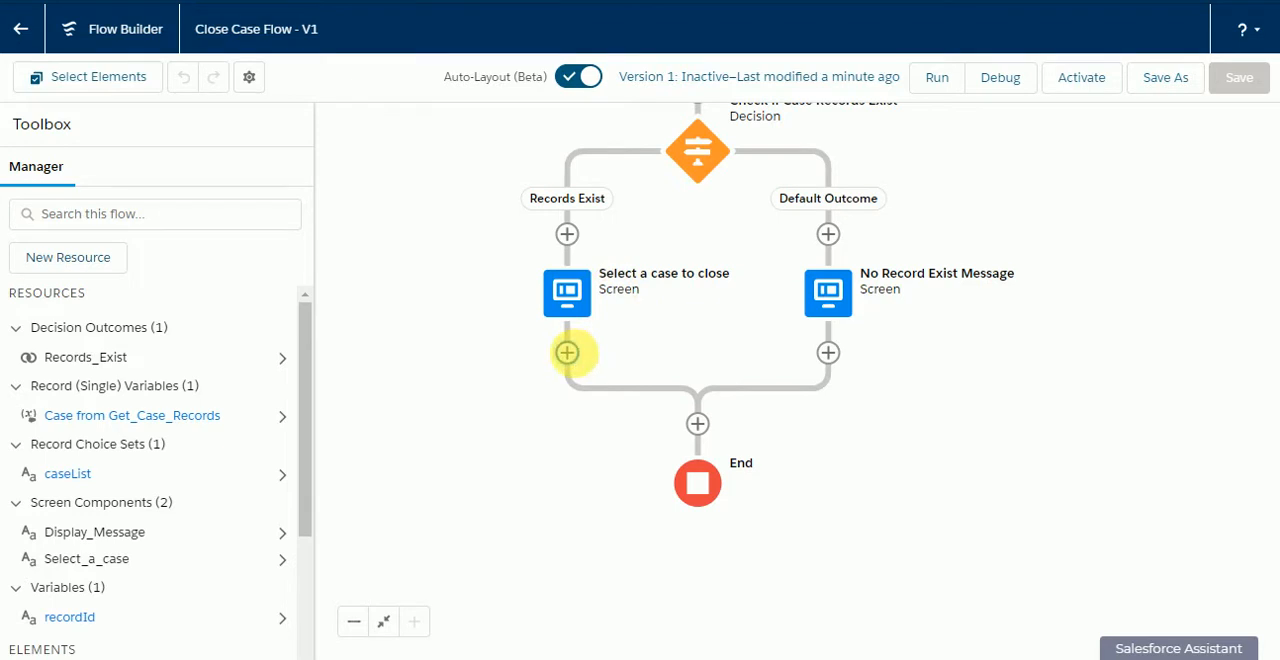
left_click(567, 352)
scroll(630, 570, "down", 2)
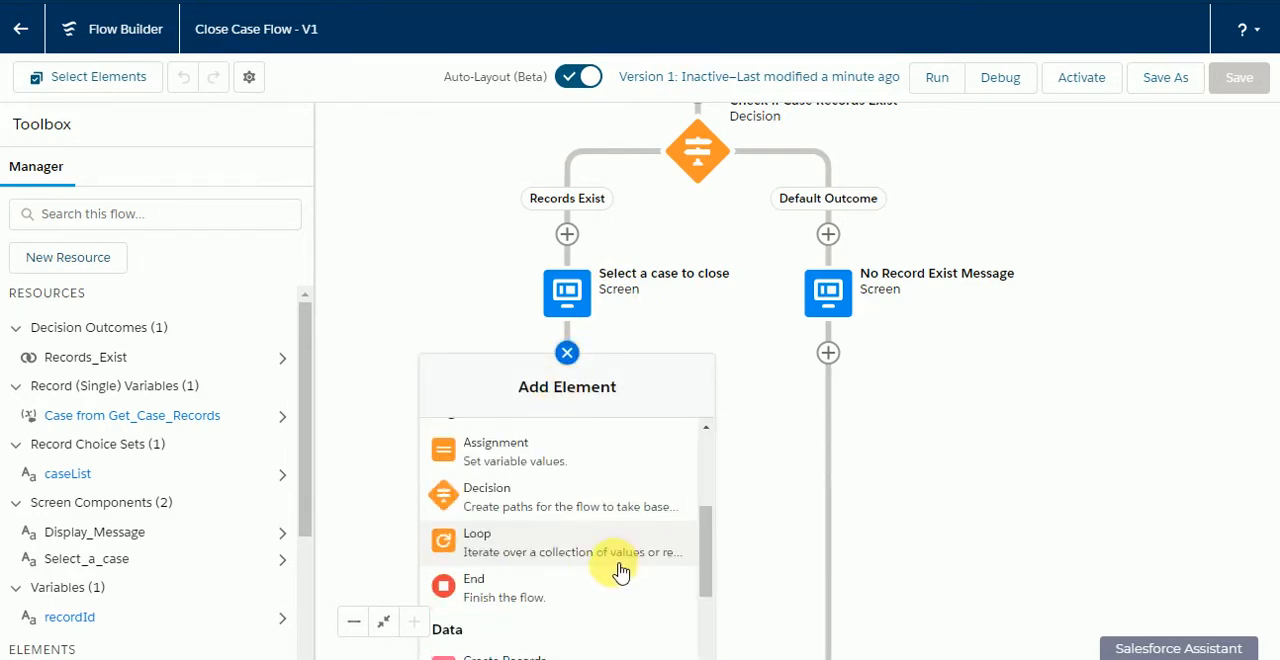
left_click(566, 538)
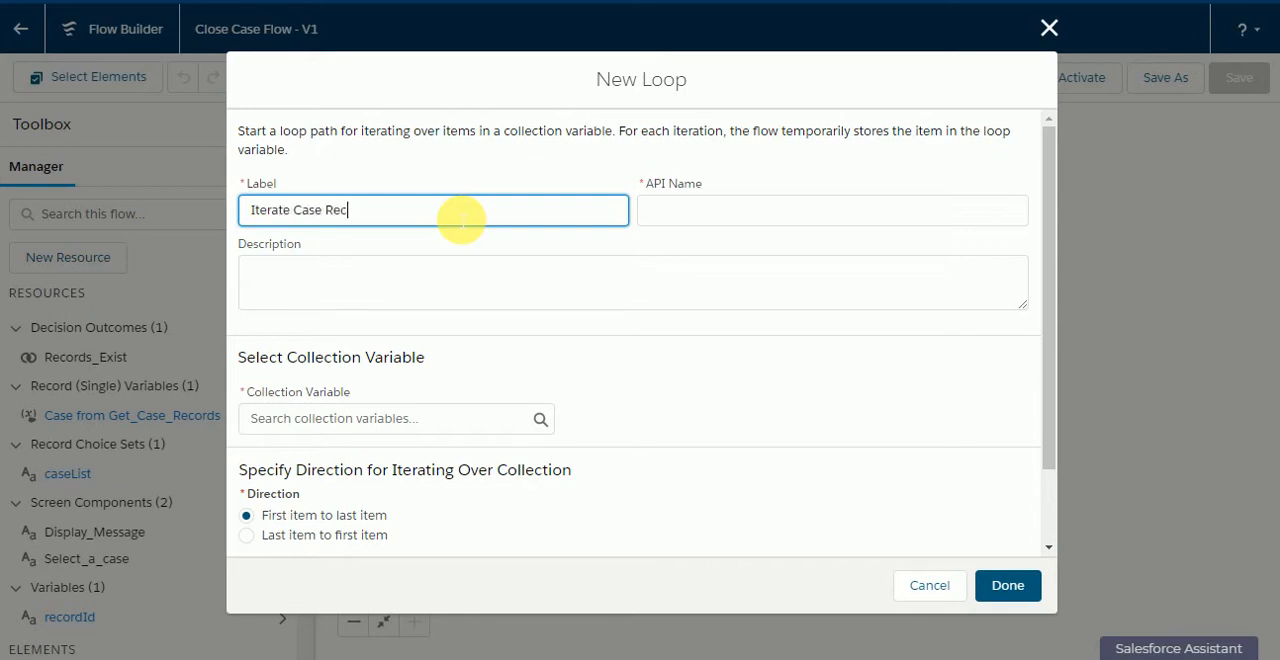
type("Iterate Case Records")
left_click(458, 158)
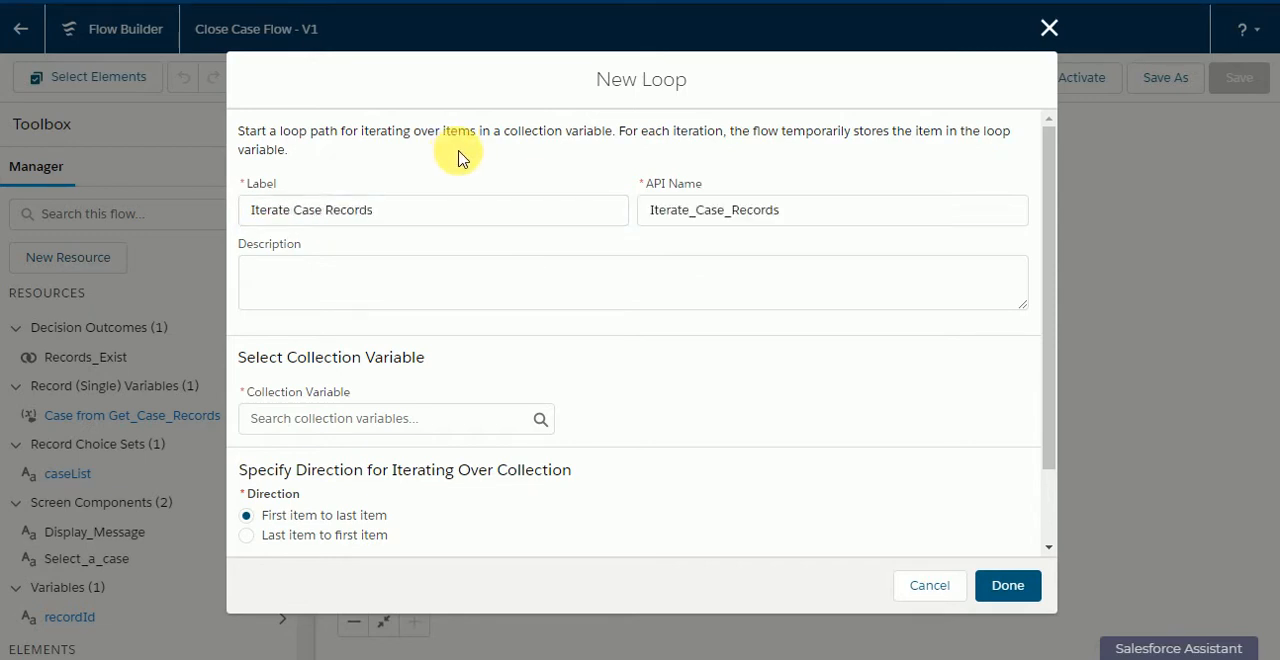
left_click(400, 428)
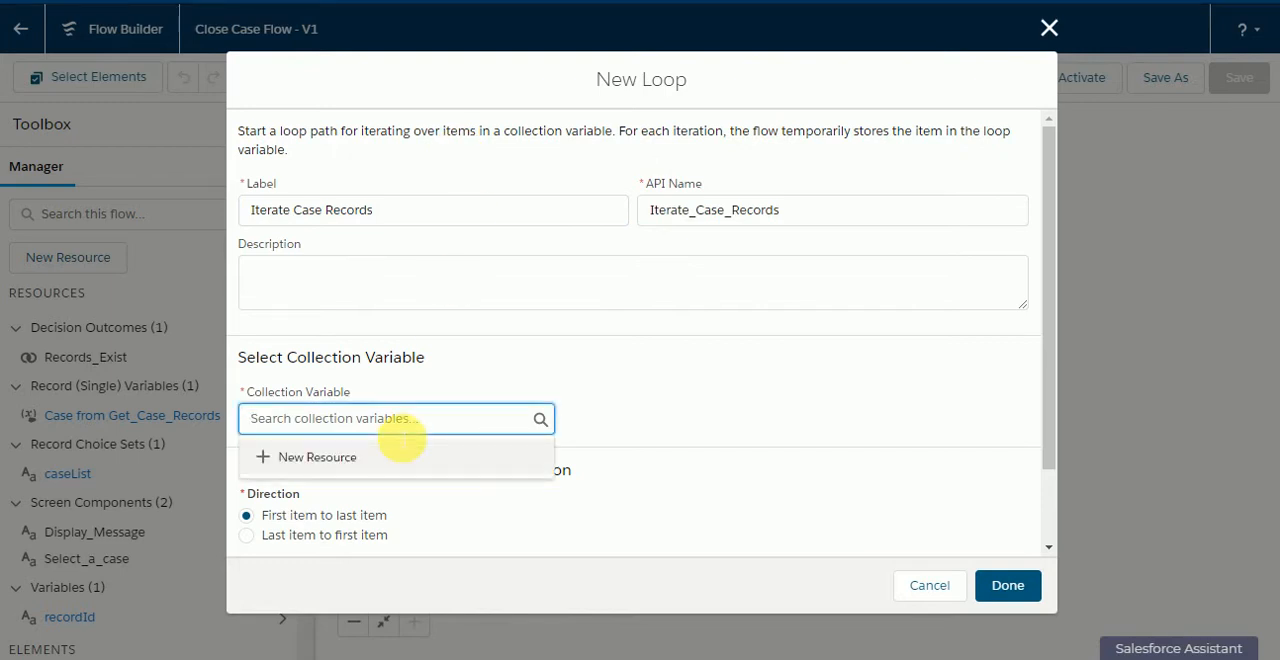
left_click(491, 370)
left_click(443, 420)
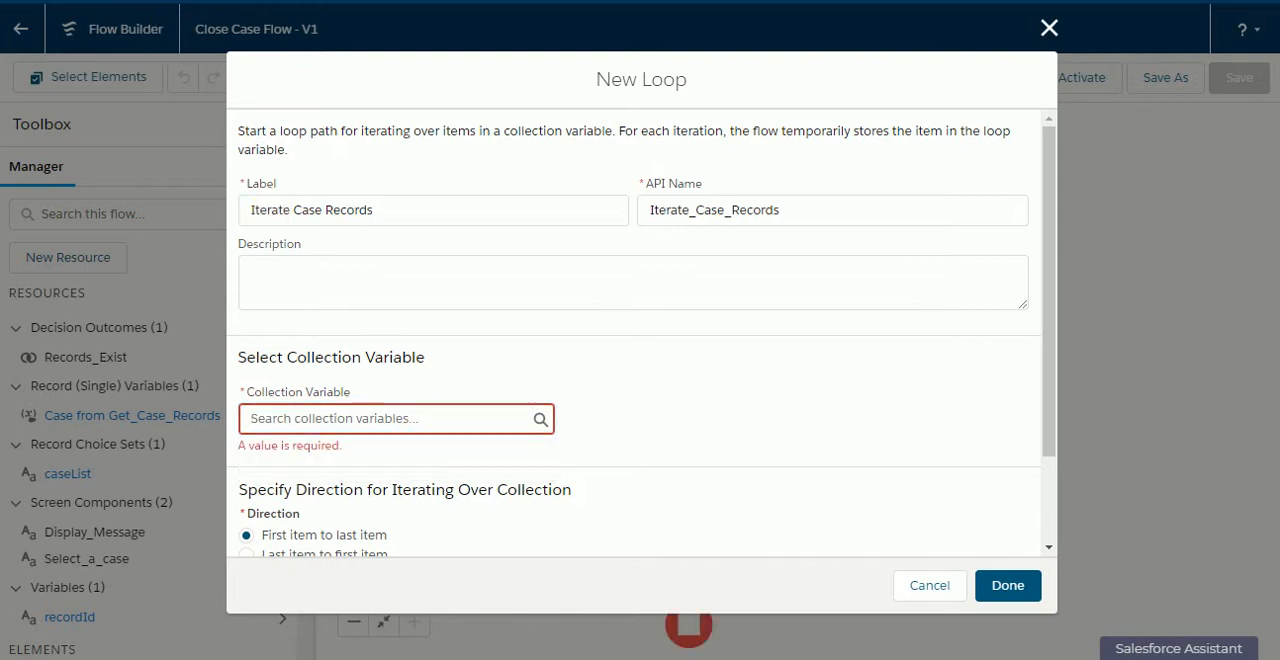
left_click(374, 416)
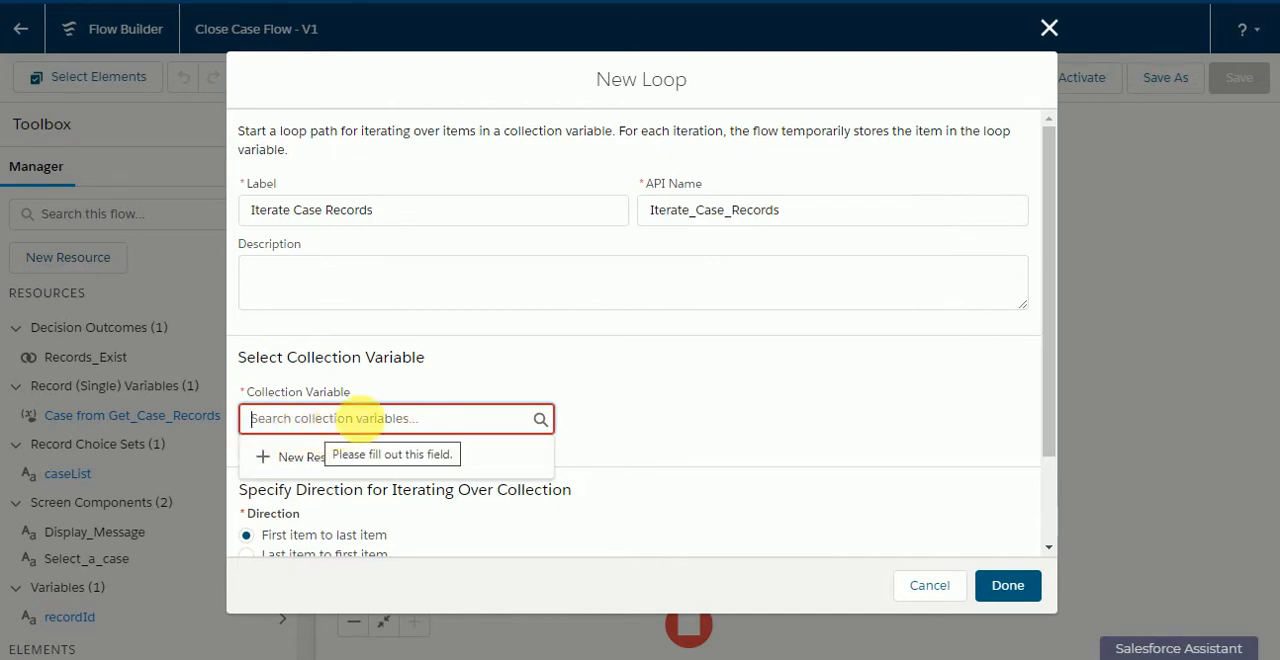
left_click(1063, 34)
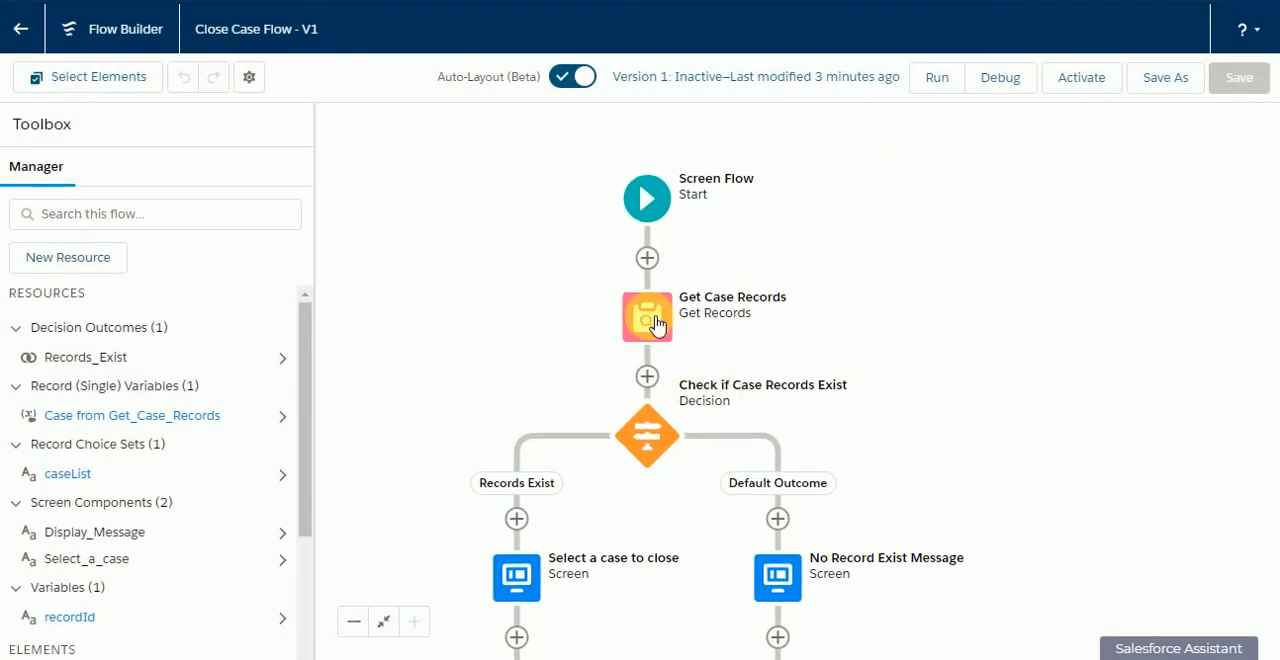
Step: Change the Get Case Records element to store all records instead of only the first record
double_click(650, 316)
scroll(634, 338, "down", 2)
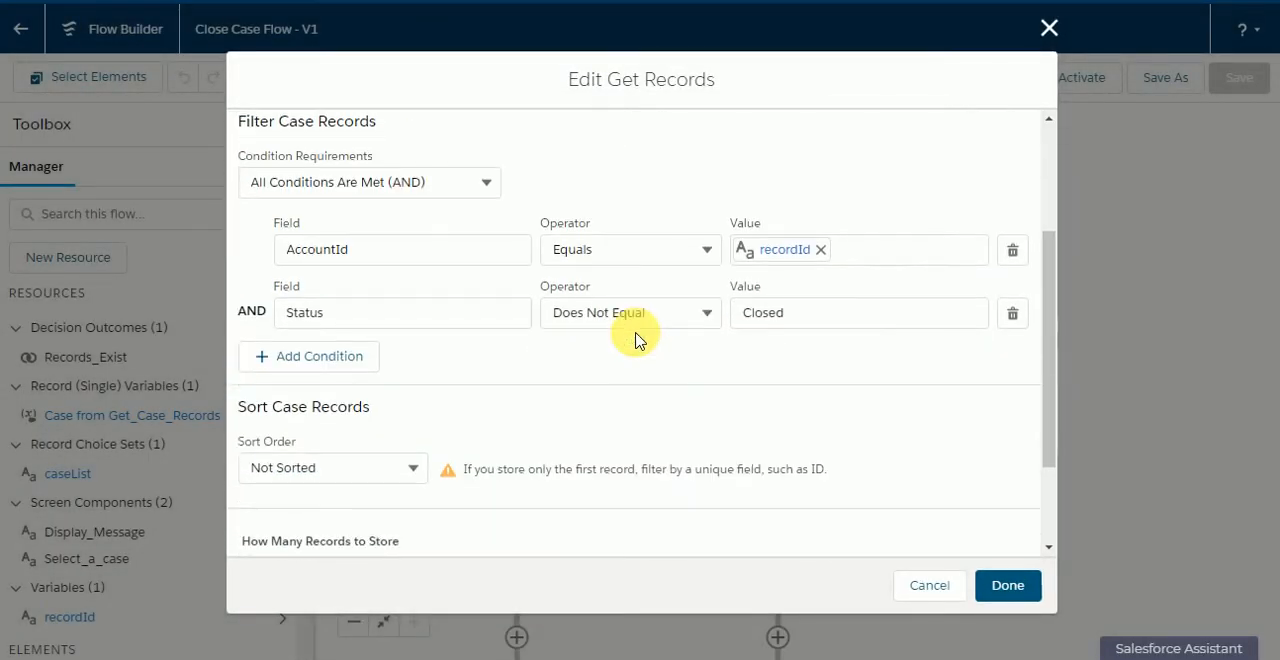
scroll(640, 343, "down", 1)
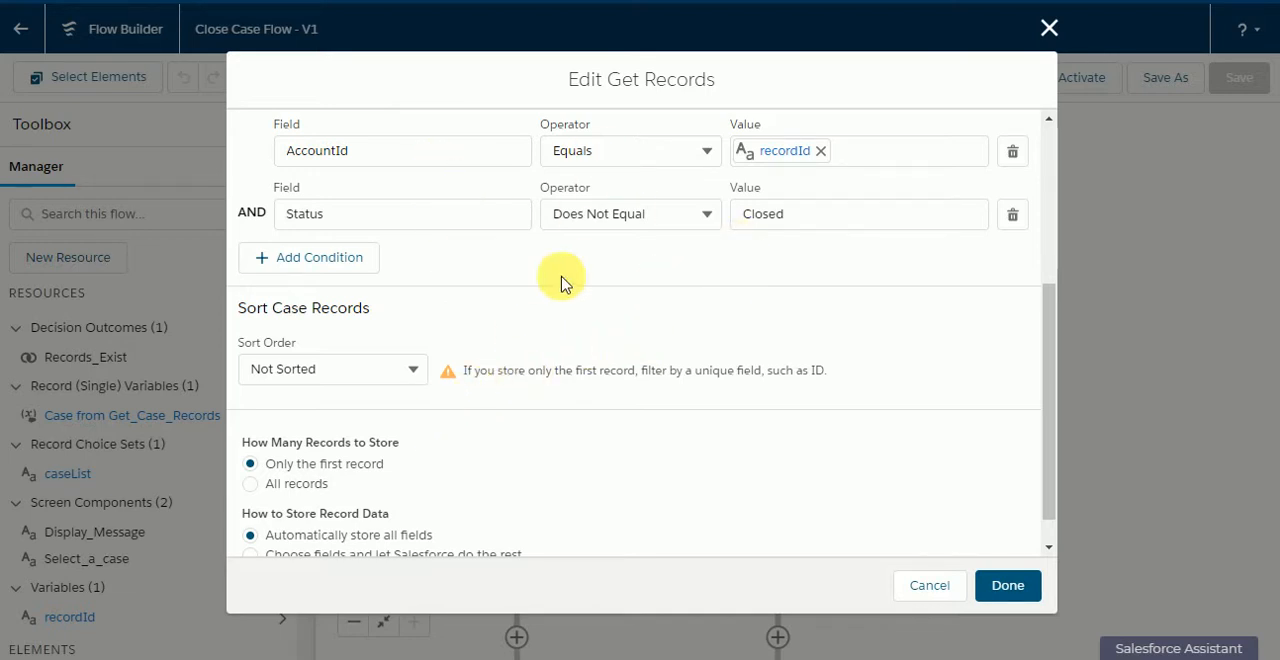
left_click(253, 490)
scroll(791, 517, "down", 1)
left_click(1006, 590)
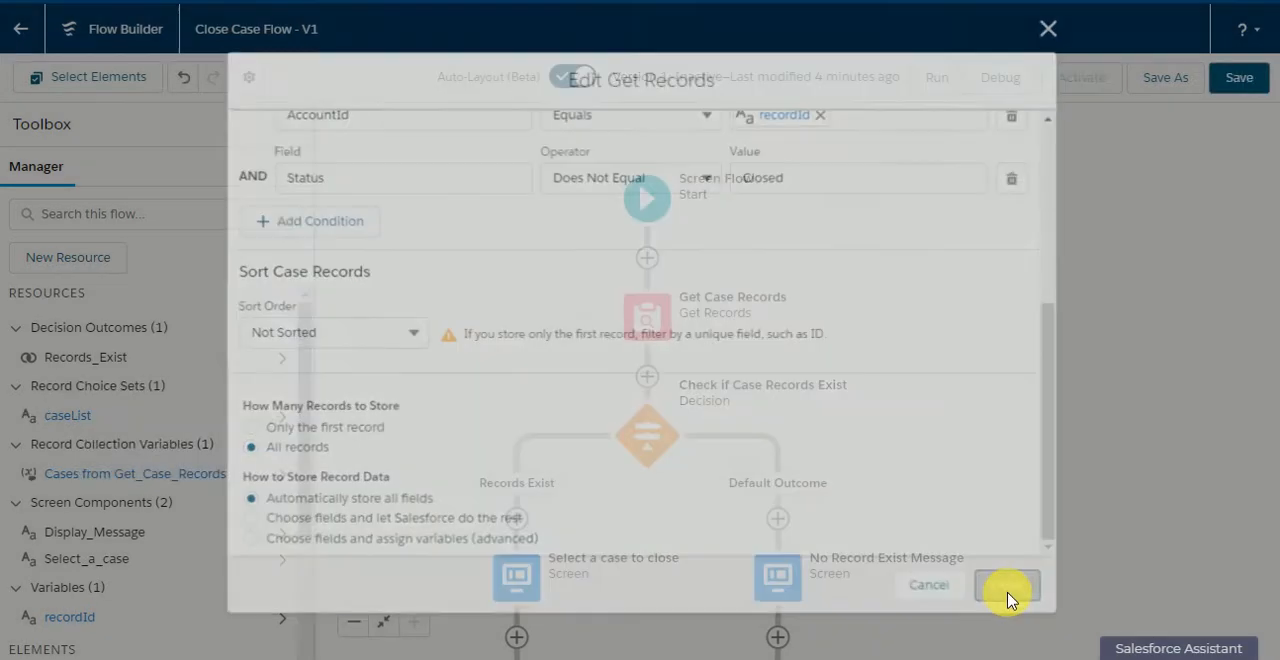
Step: Add a loop labelled "Iterate Cases" after the "Select a case to close" screen, iterating over the Cases from Get_Case_Records collection
scroll(594, 366, "down", 3)
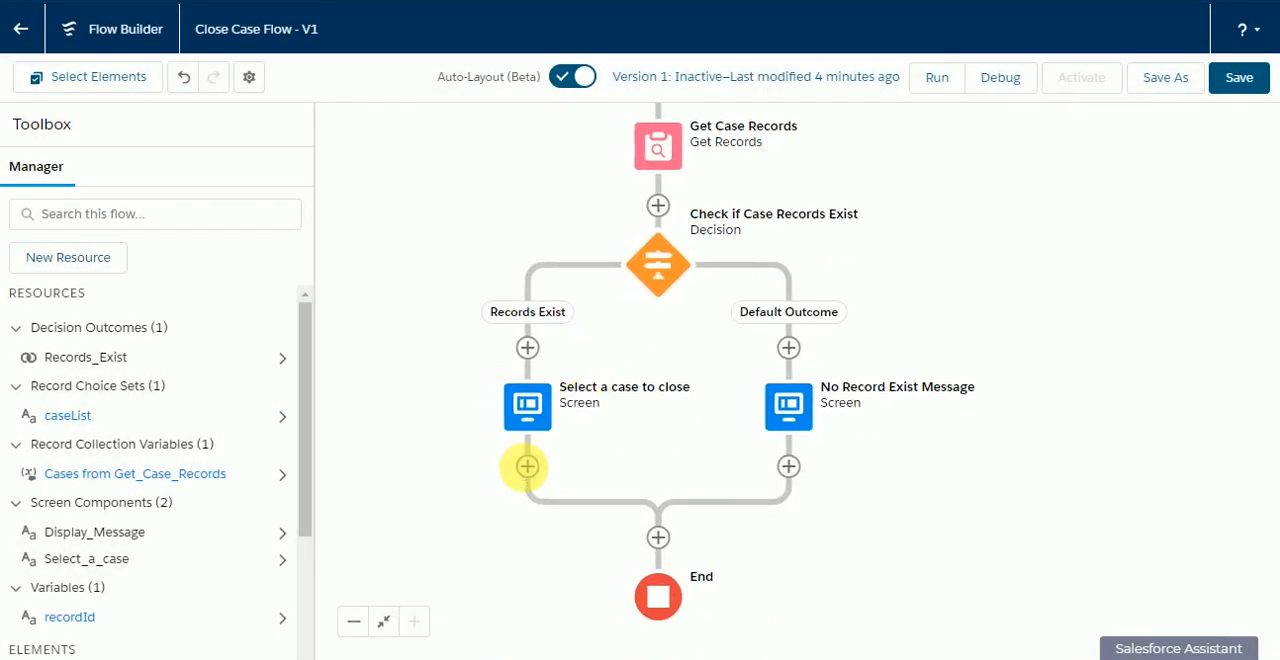
left_click(527, 466)
scroll(523, 517, "down", 3)
left_click(511, 553)
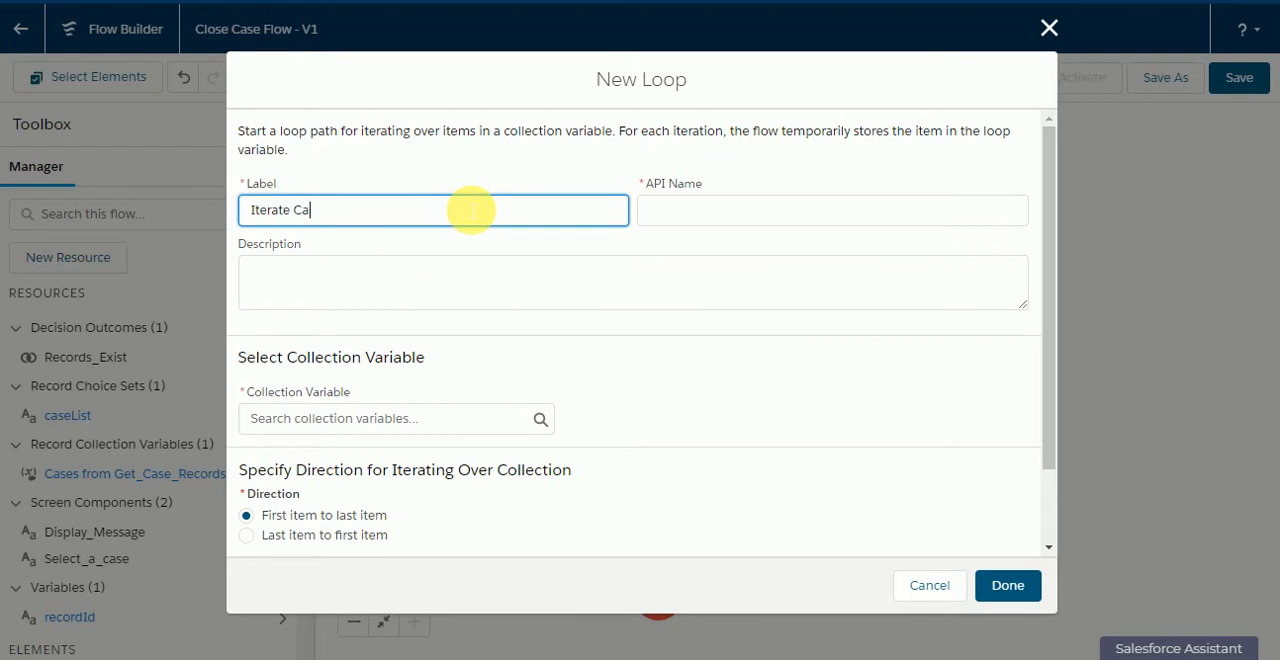
type("Iterate Cases")
left_click(480, 165)
scroll(497, 250, "down", 2)
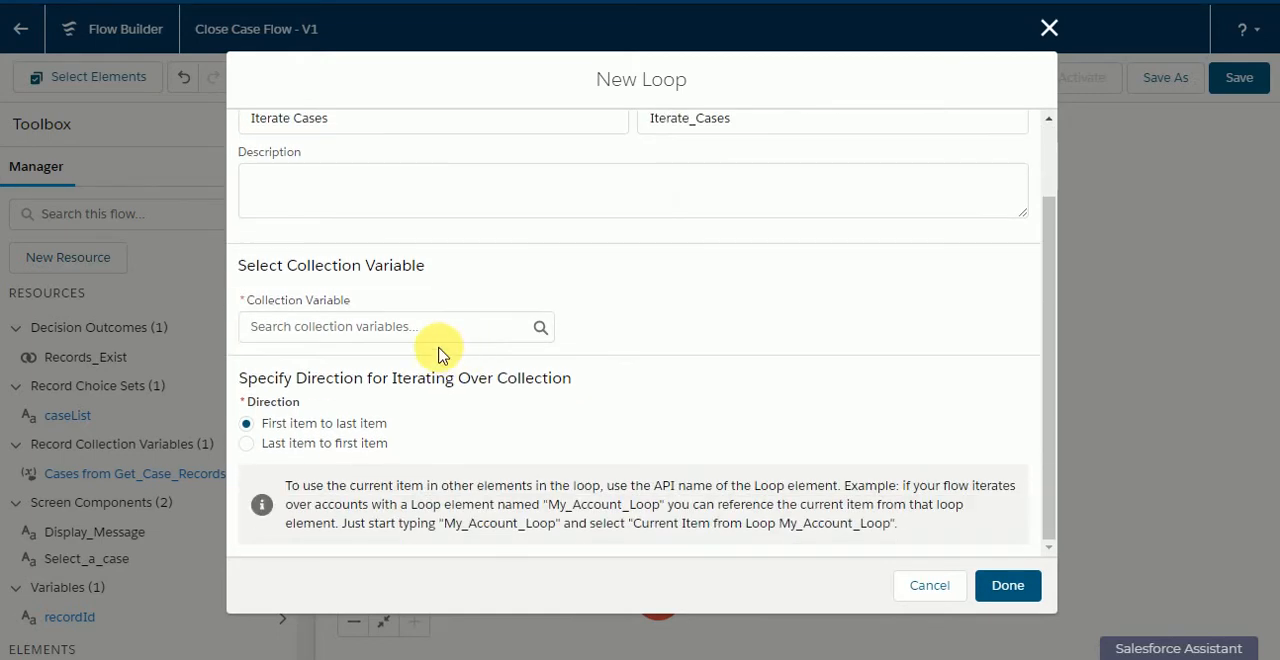
left_click(447, 330)
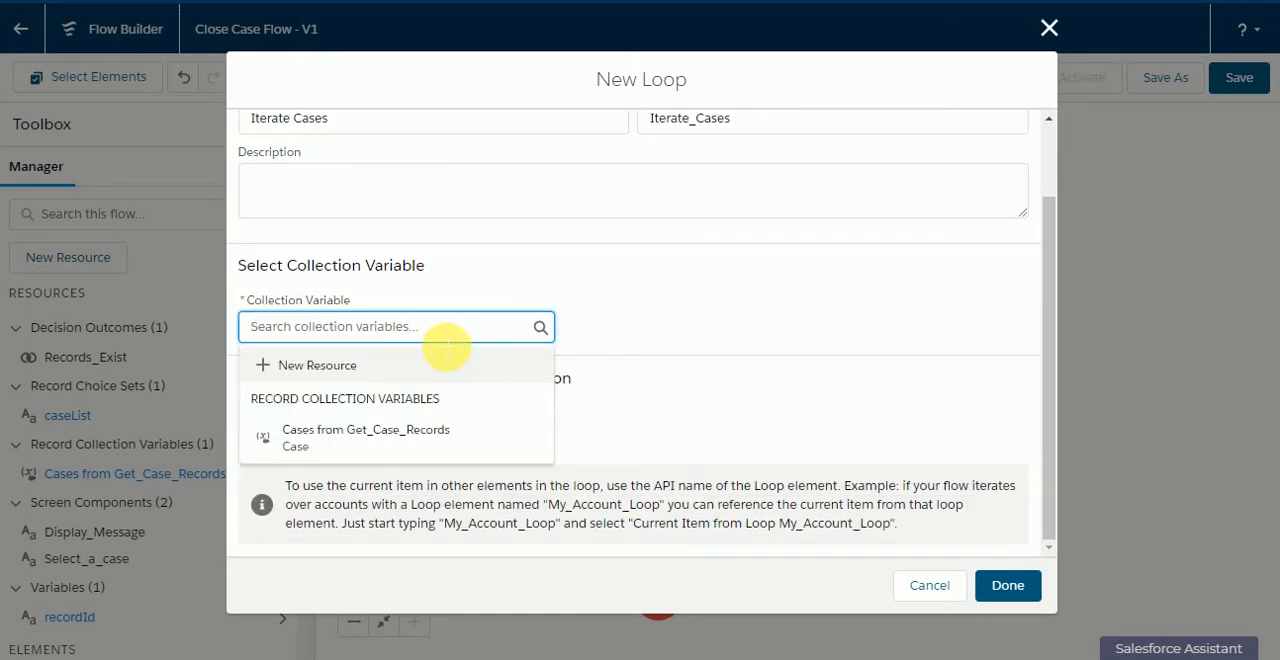
left_click(366, 438)
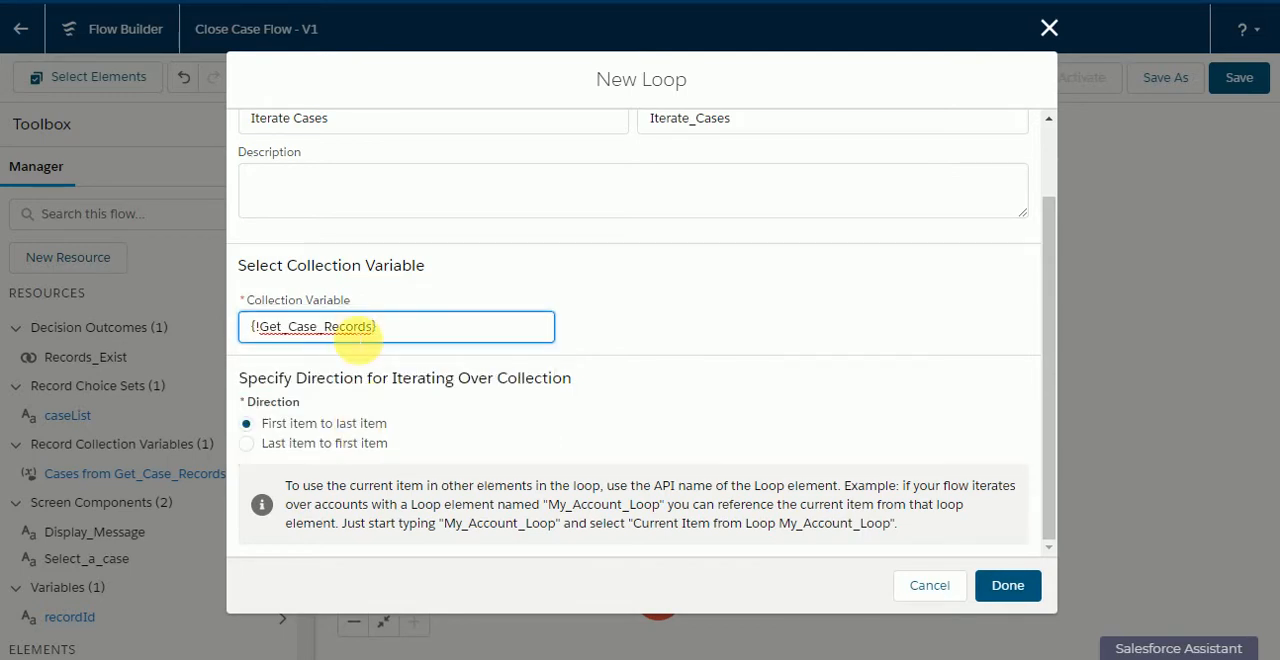
left_click(694, 308)
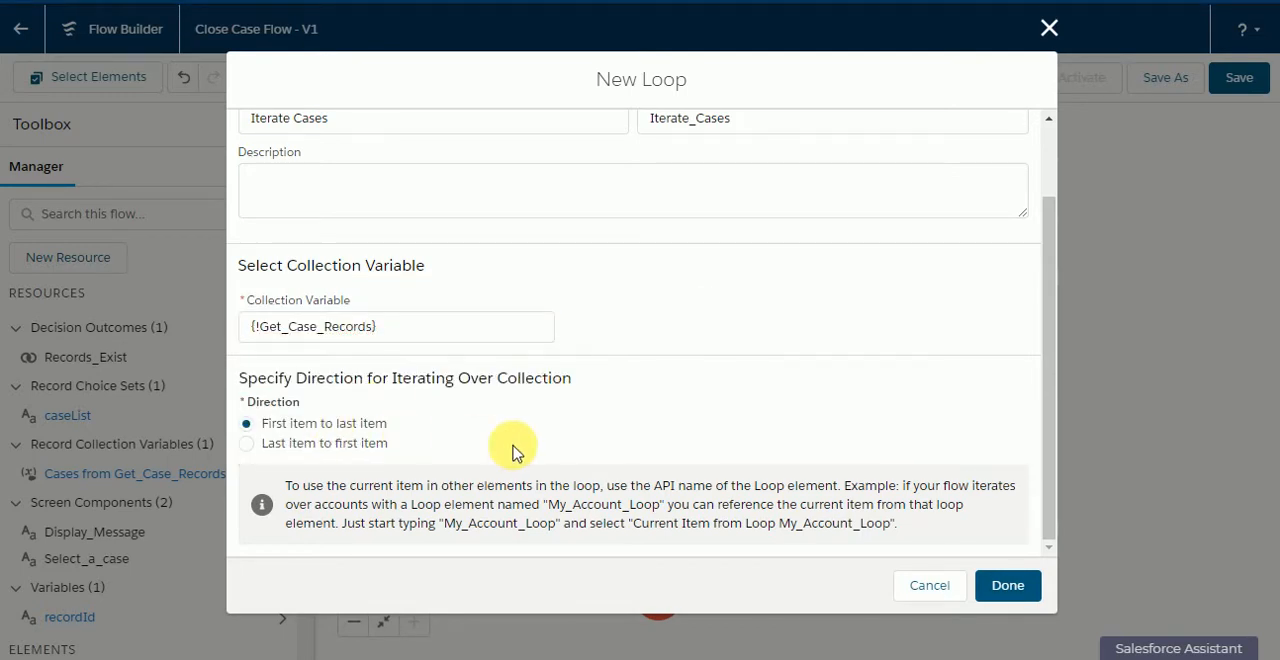
left_click(1010, 588)
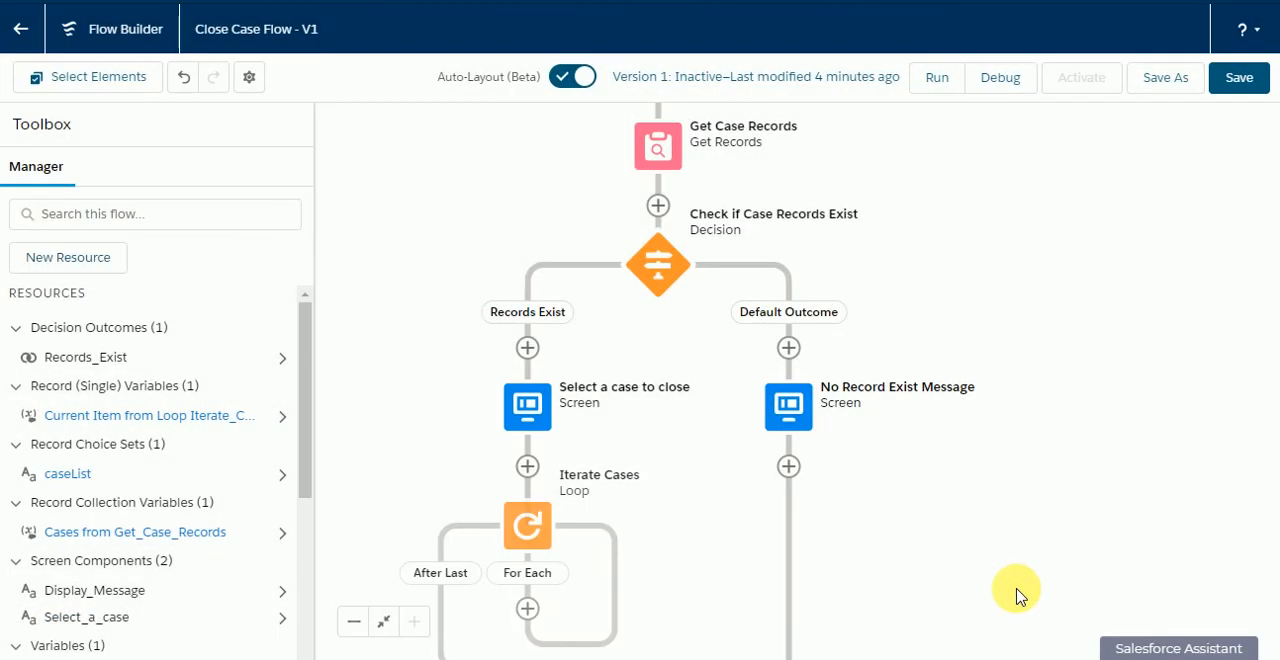
Step: Review the flow up to the new loop and toggle the Sample Case 2 choice in the debug run
mouse_move(756, 538)
left_mouse_down()
mouse_move(750, 638)
mouse_move(748, 530)
left_mouse_up()
left_click_drag(725, 450, 855, 507)
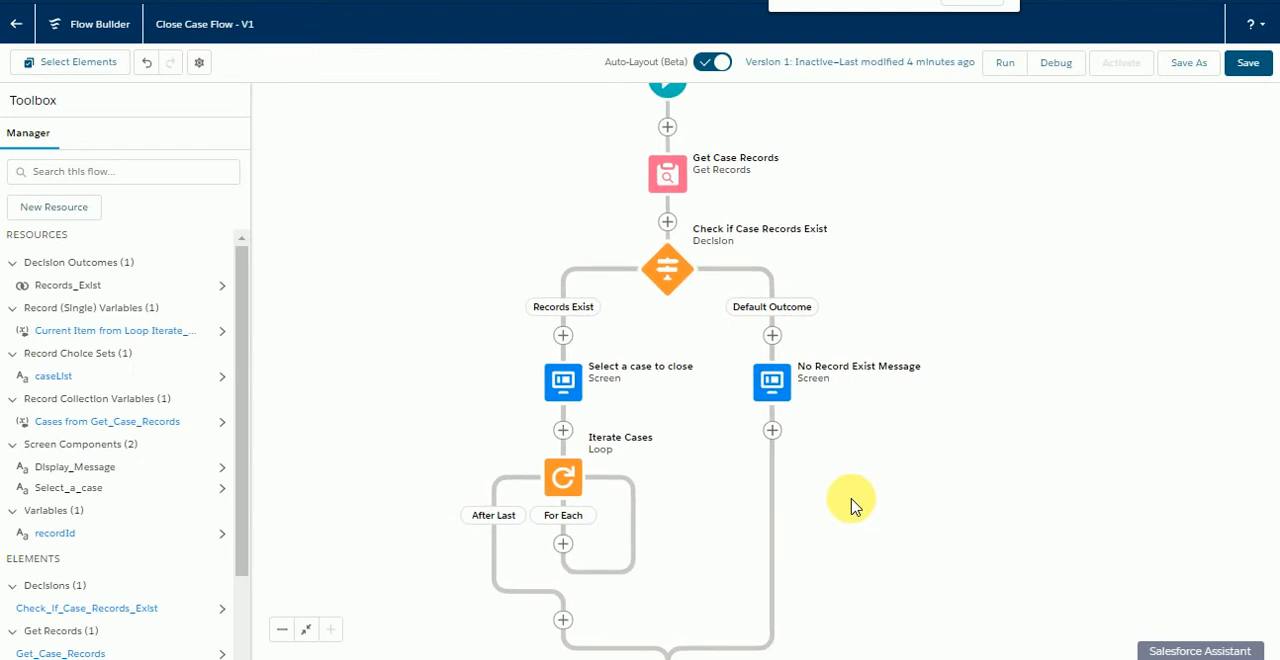
left_click_drag(892, 449, 889, 528)
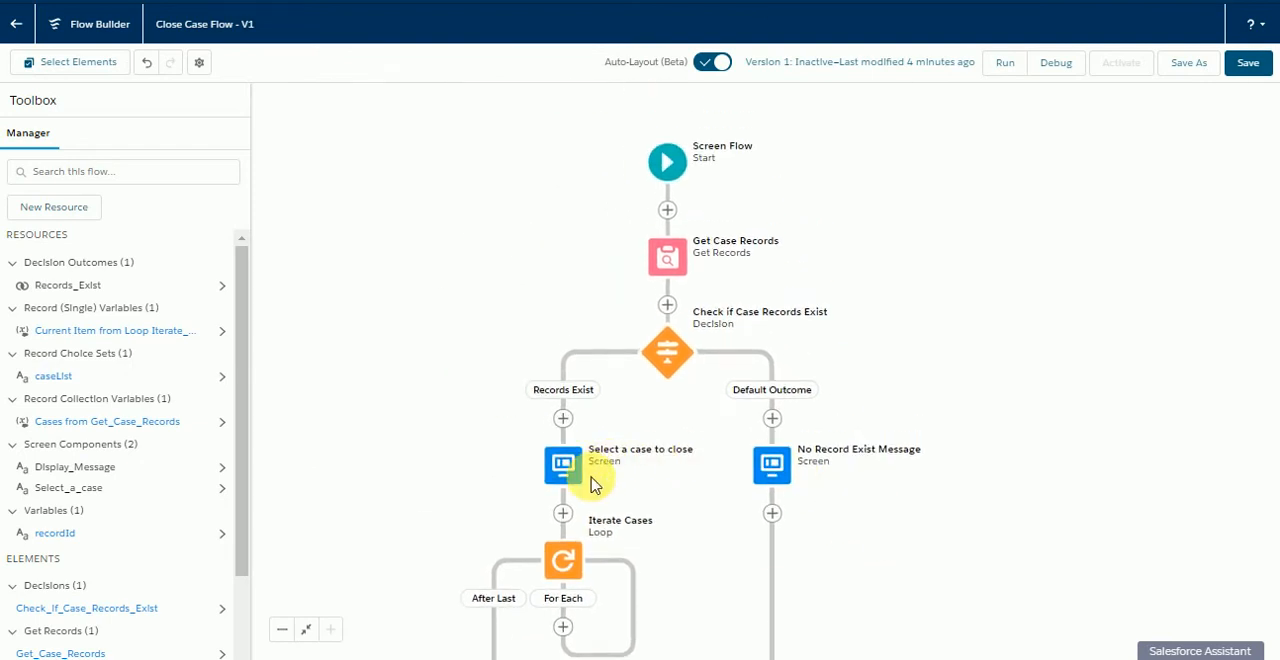
left_click_drag(590, 485, 588, 352)
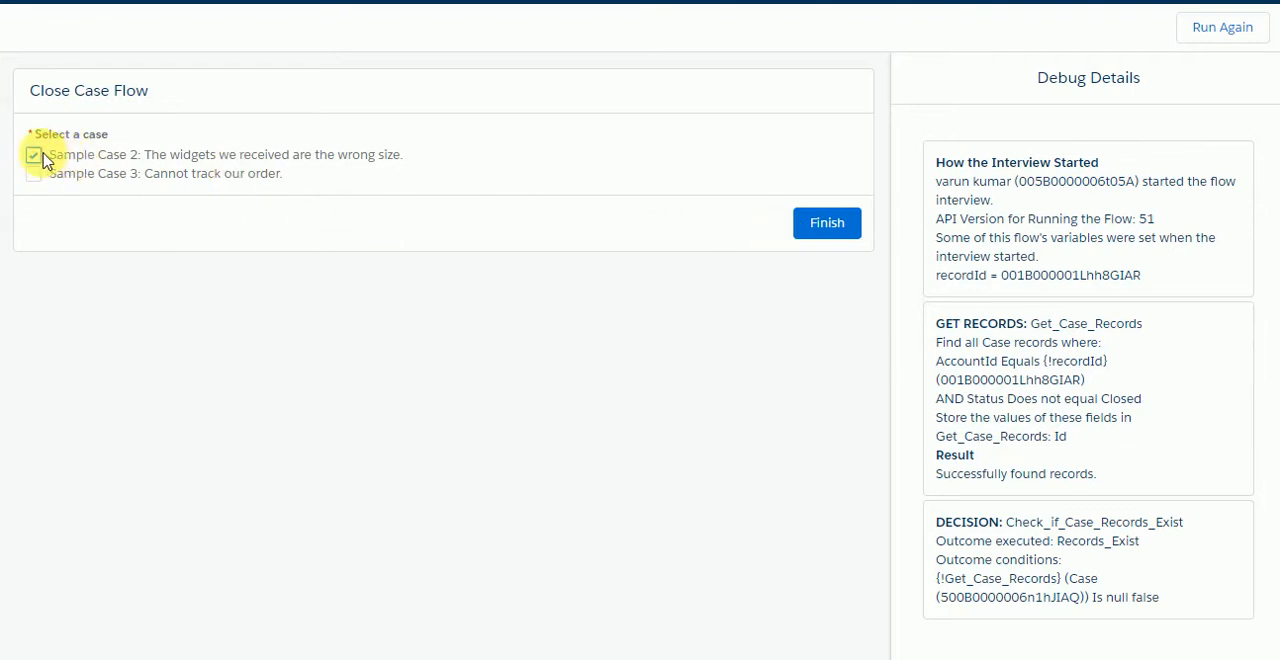
left_click(34, 159)
left_click(34, 157)
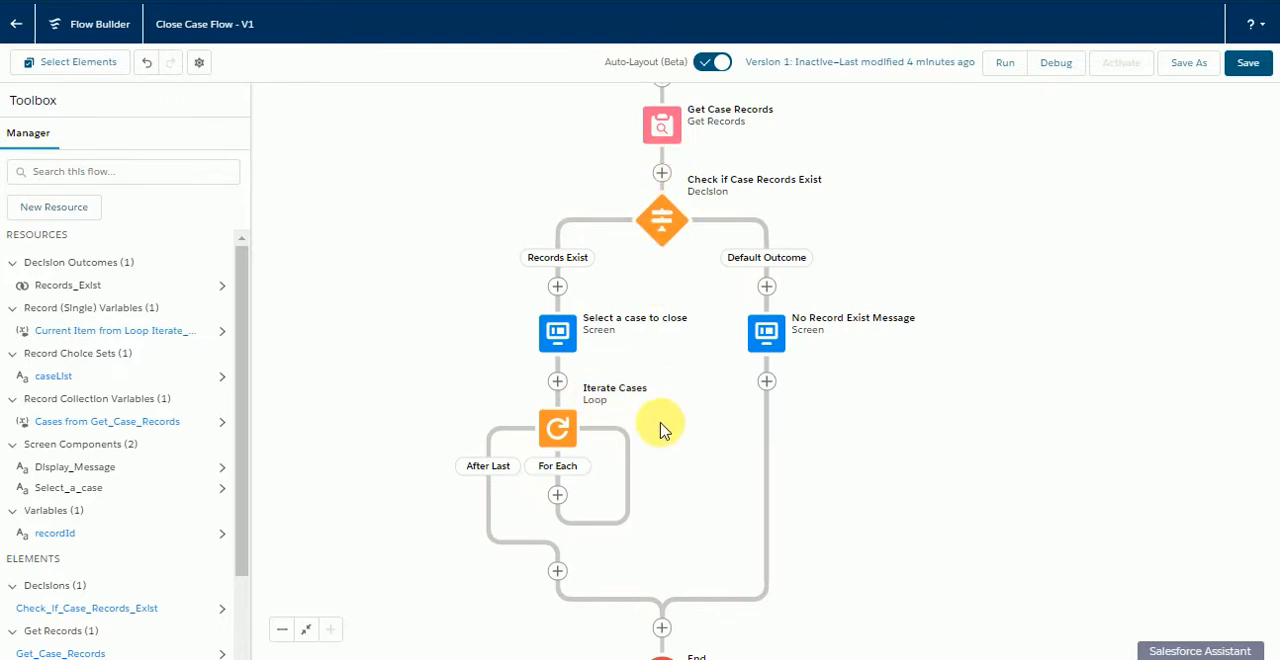
Step: Add a decision labelled "Check if case is selected" to the loop's For Each path, with an outcome labelled "Case Selected"
left_click_drag(660, 430, 670, 343)
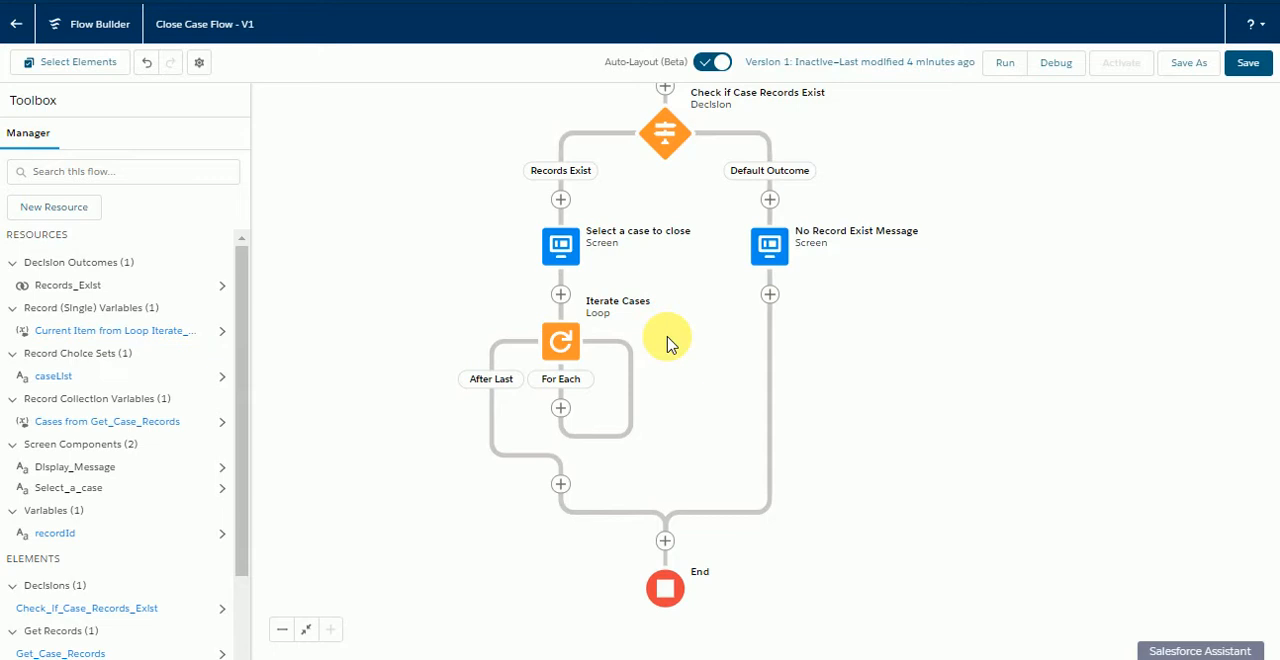
left_click(561, 408)
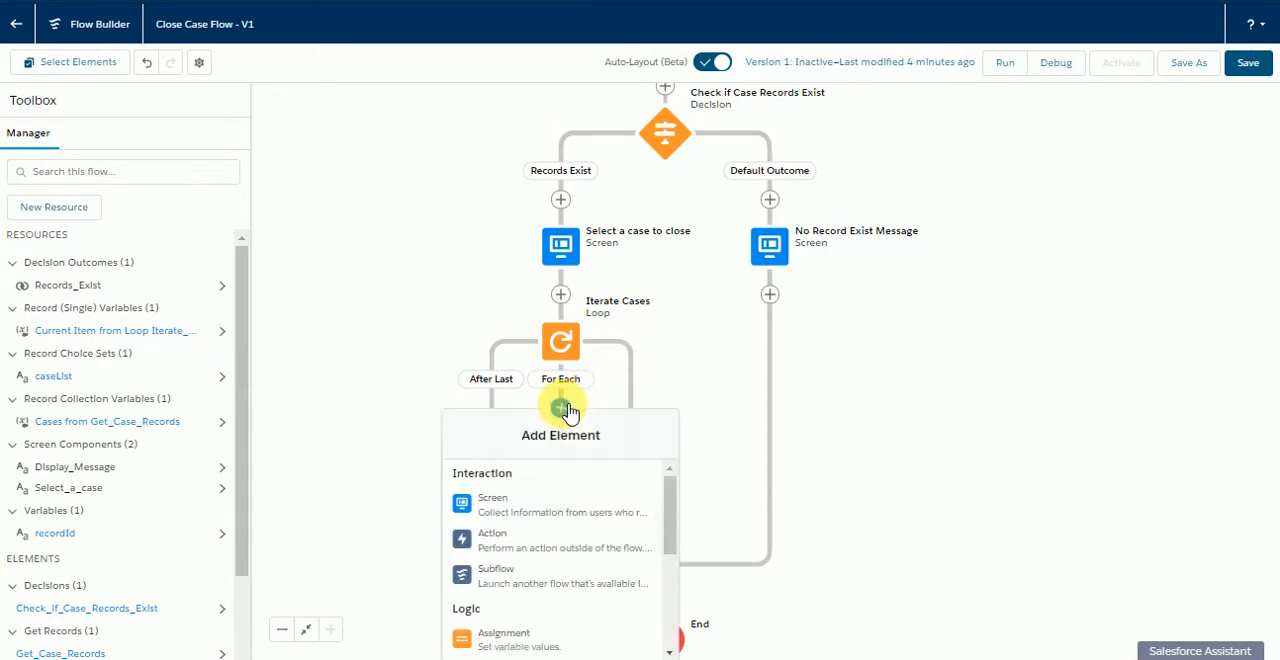
scroll(579, 555, "down", 3)
left_click(559, 484)
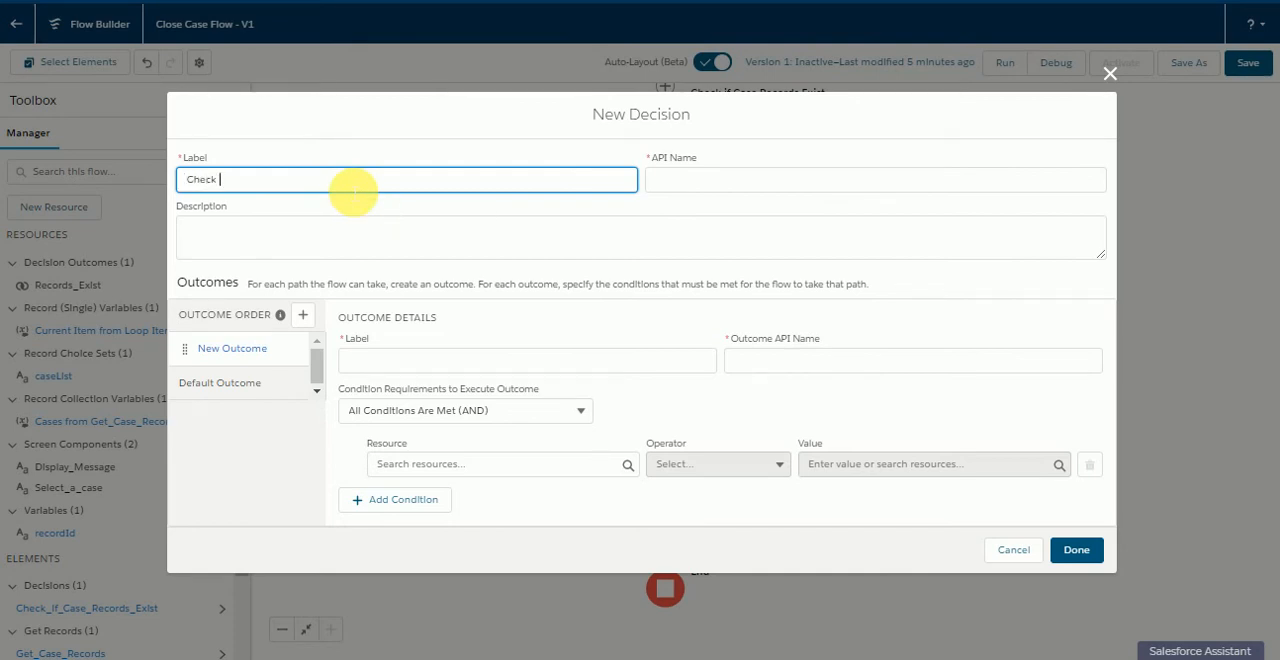
type("Check If case Is selected")
left_click(356, 116)
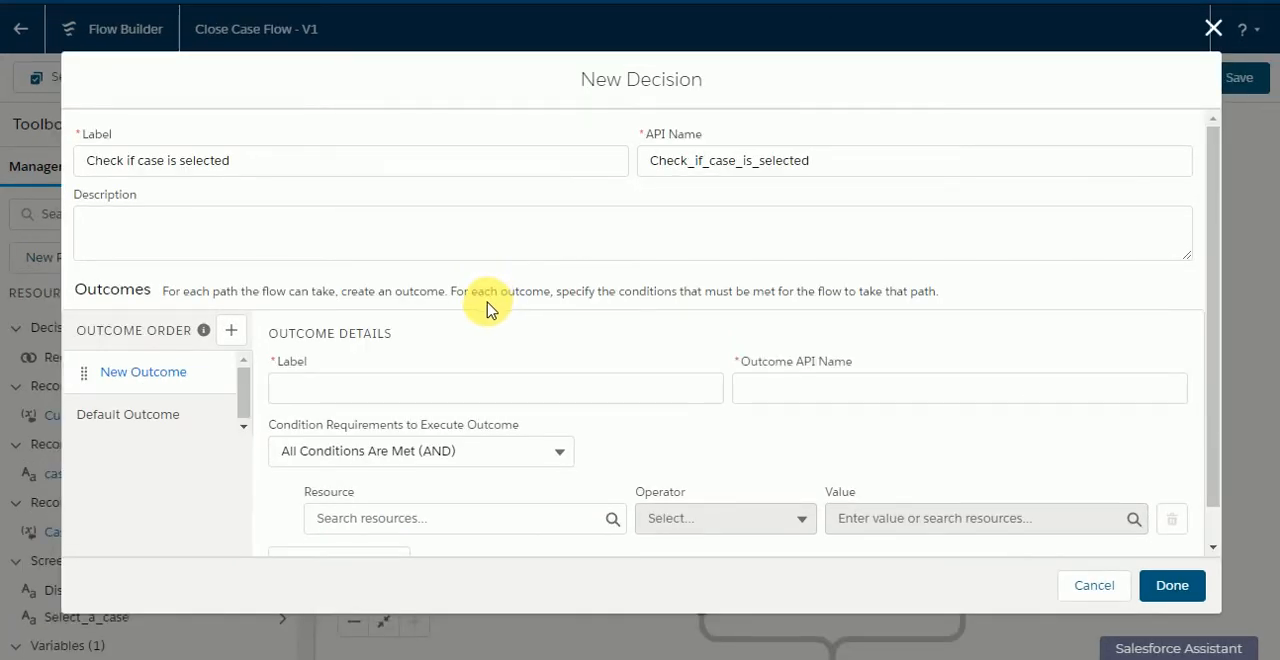
left_click(385, 390)
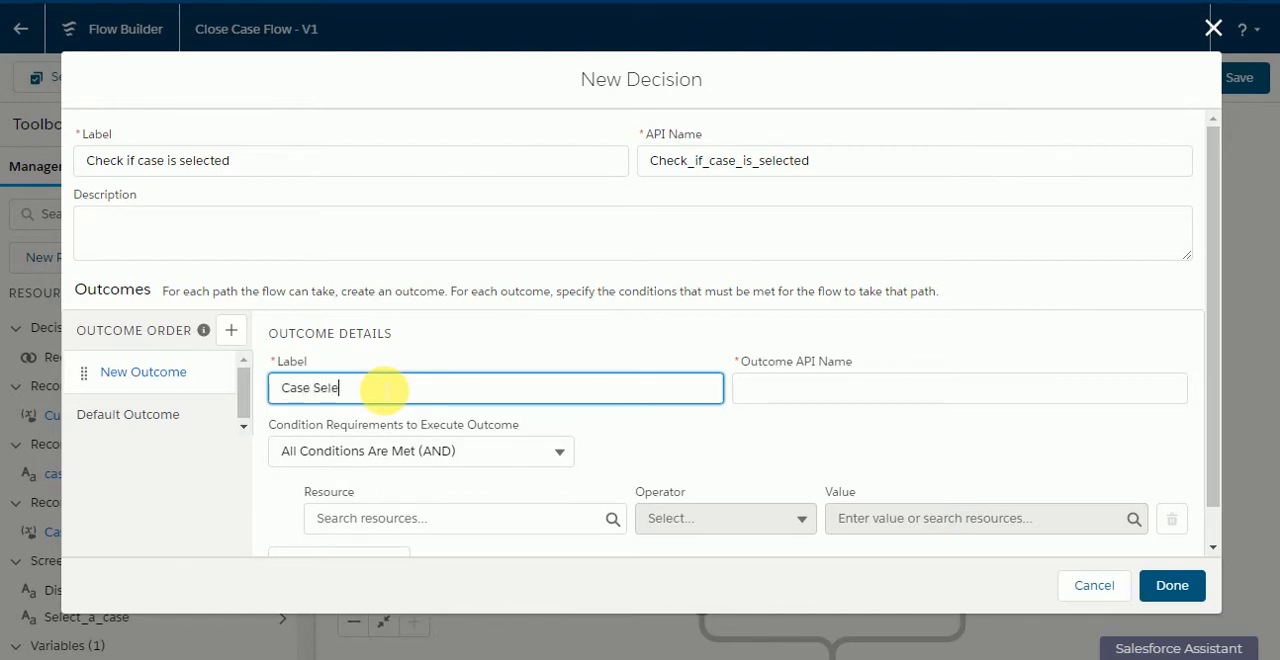
left_click(436, 330)
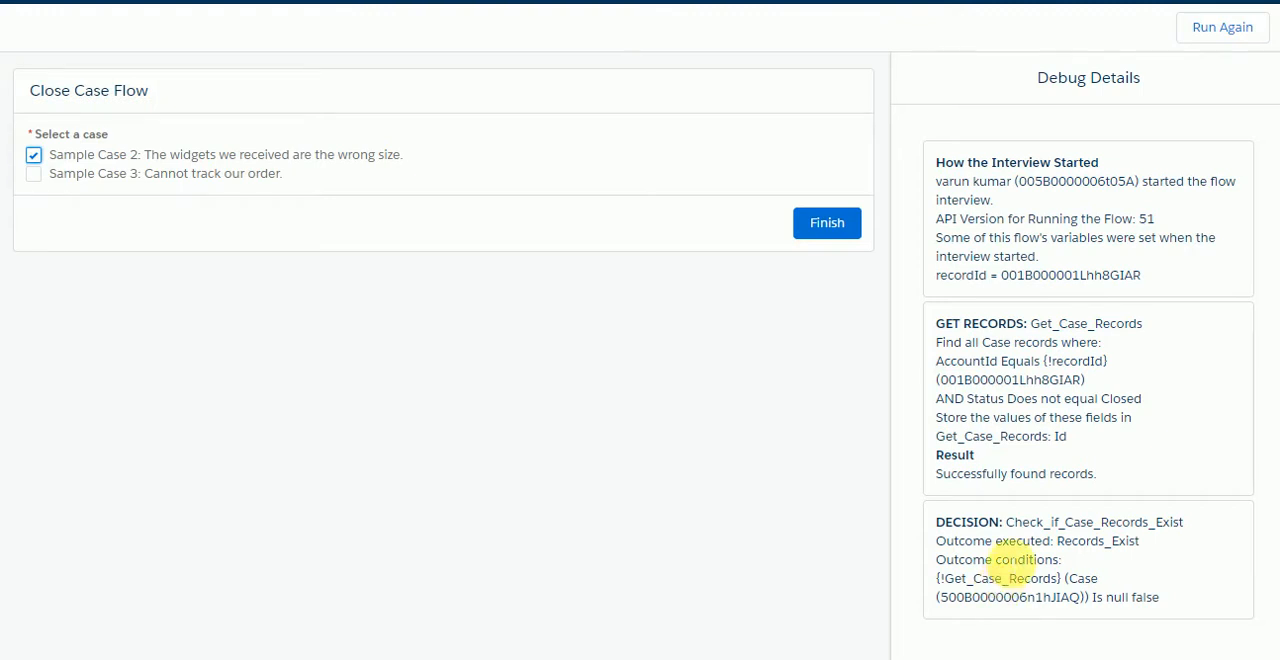
Step: Set the Case Selected outcome's condition to use the Select_a_case checkbox group with the Contains operator
left_click(810, 225)
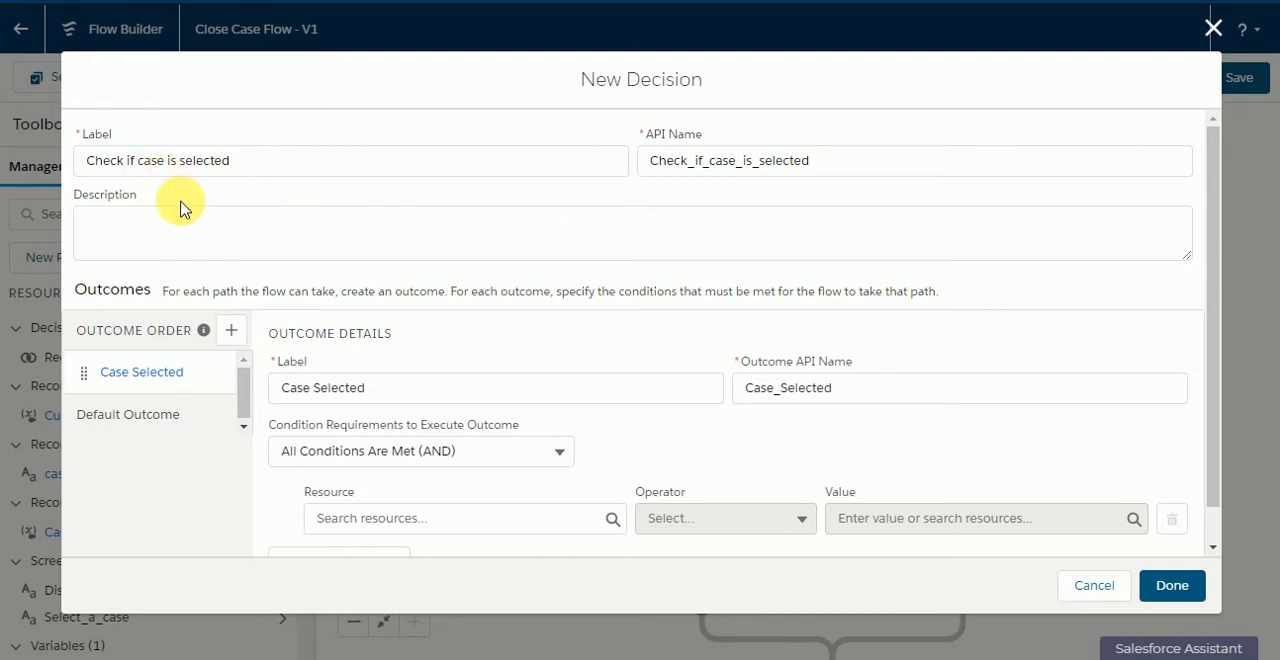
left_click(374, 516)
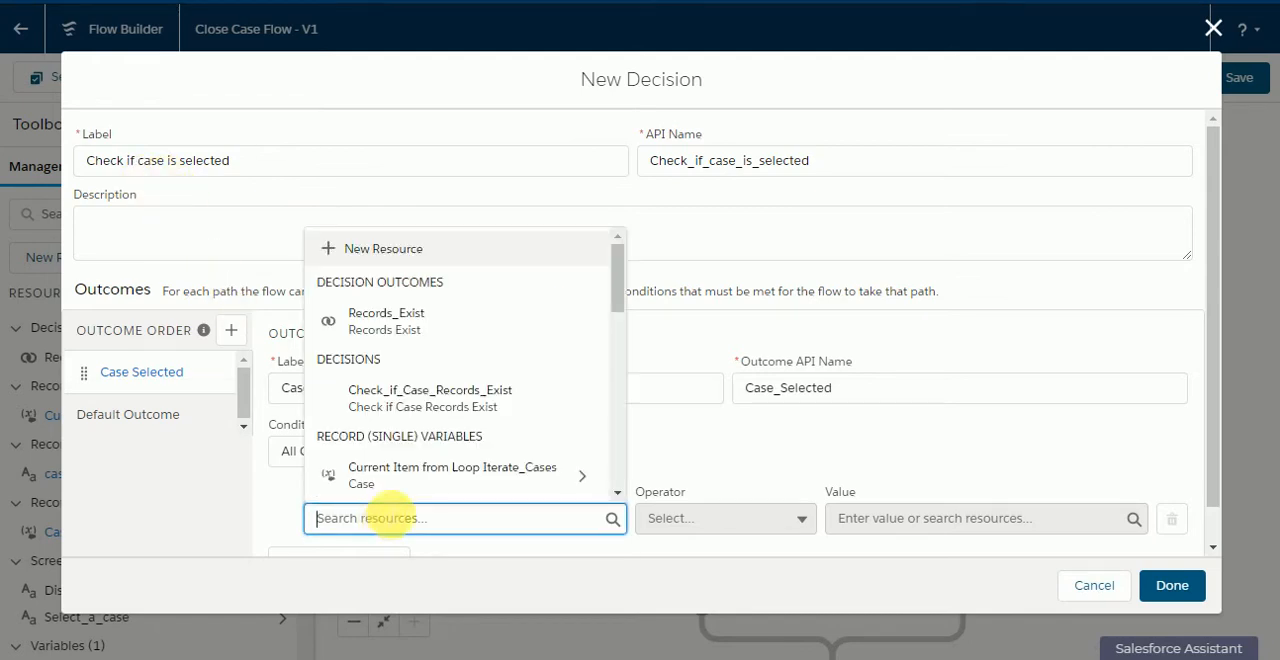
scroll(437, 470, "down", 2)
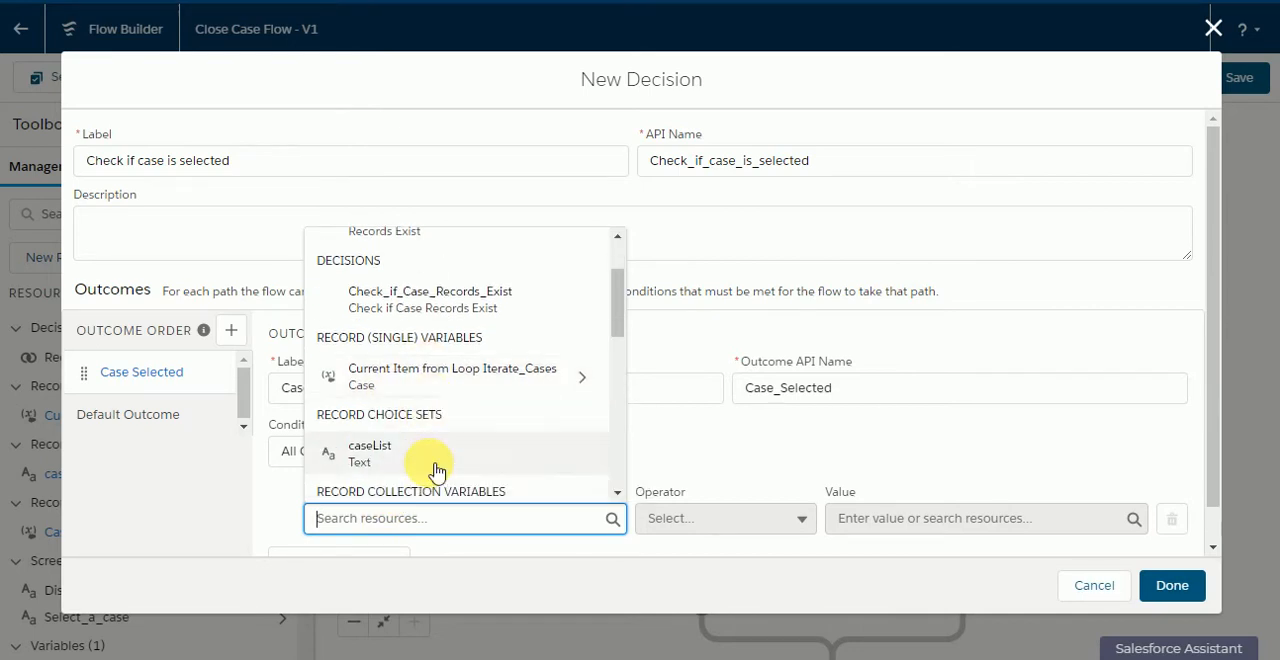
scroll(437, 470, "down", 6)
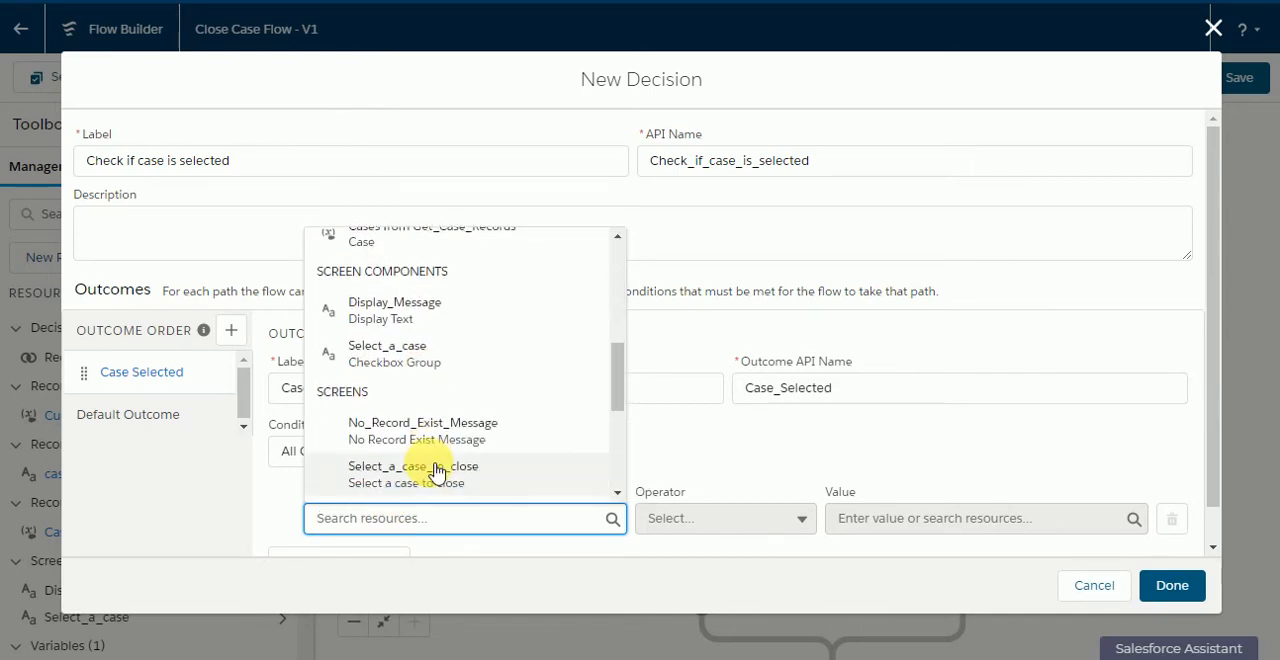
left_click(372, 360)
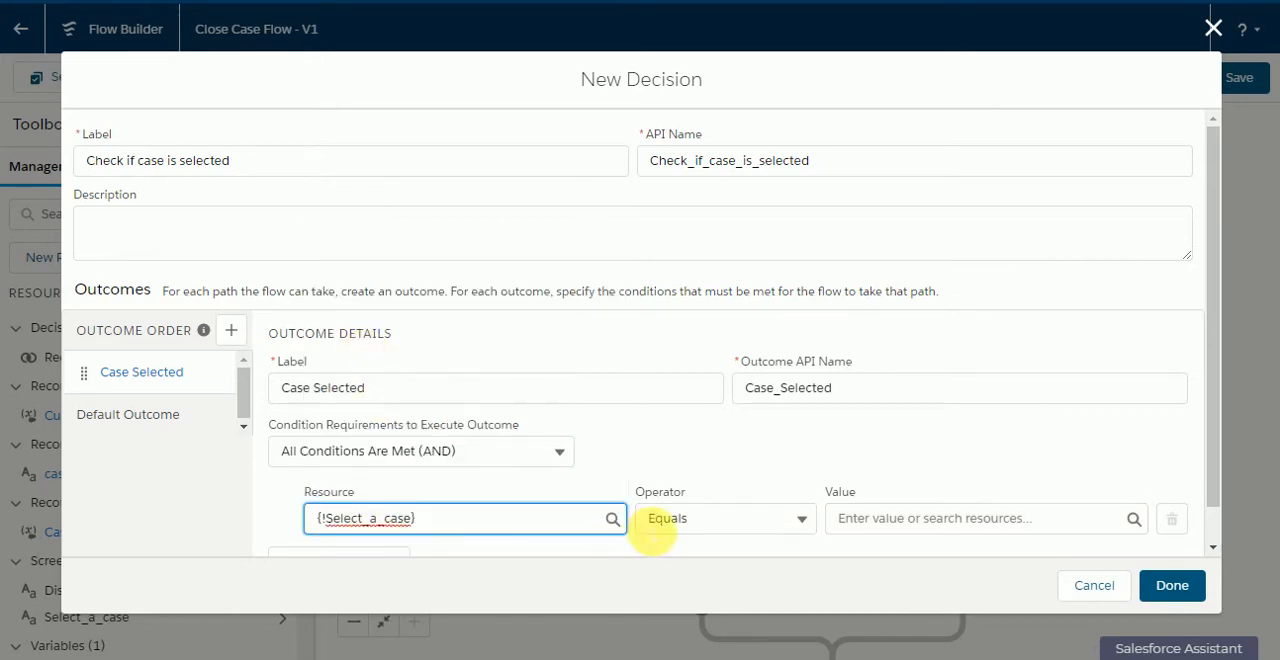
left_click(662, 522)
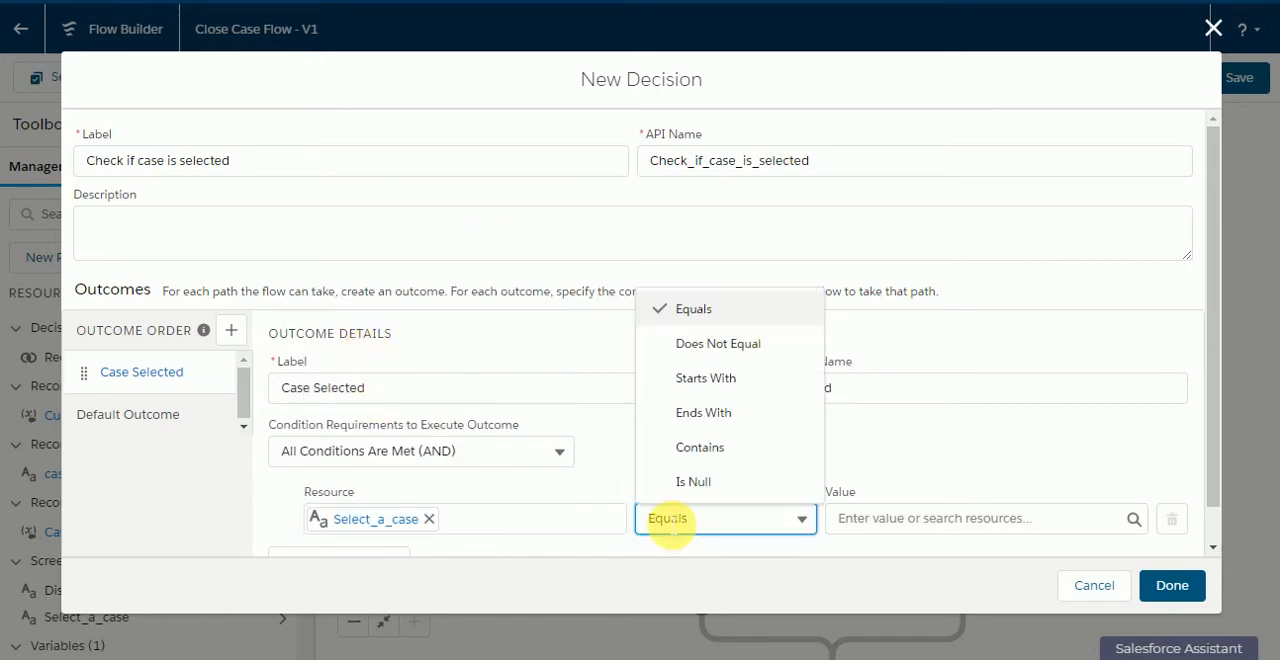
left_click(700, 449)
Step: Set the condition's value to the Id of the current item from the Iterate_Cases loop and finish the decision
left_click(900, 524)
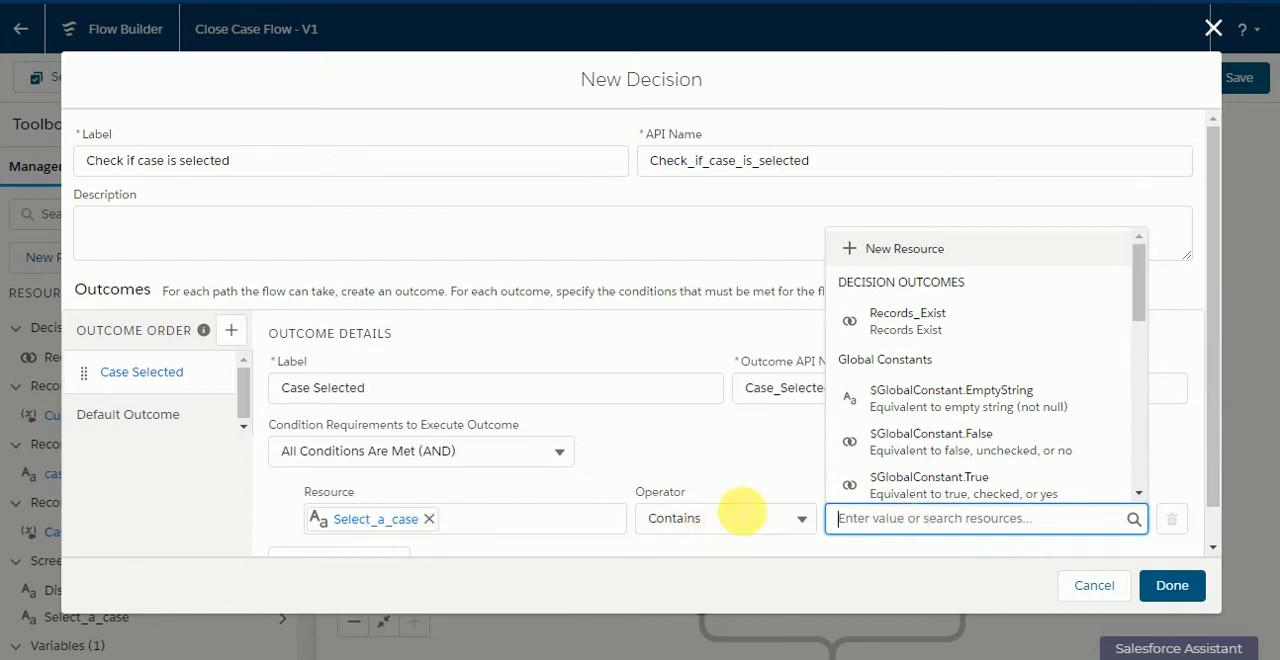
scroll(900, 440, "down", 1)
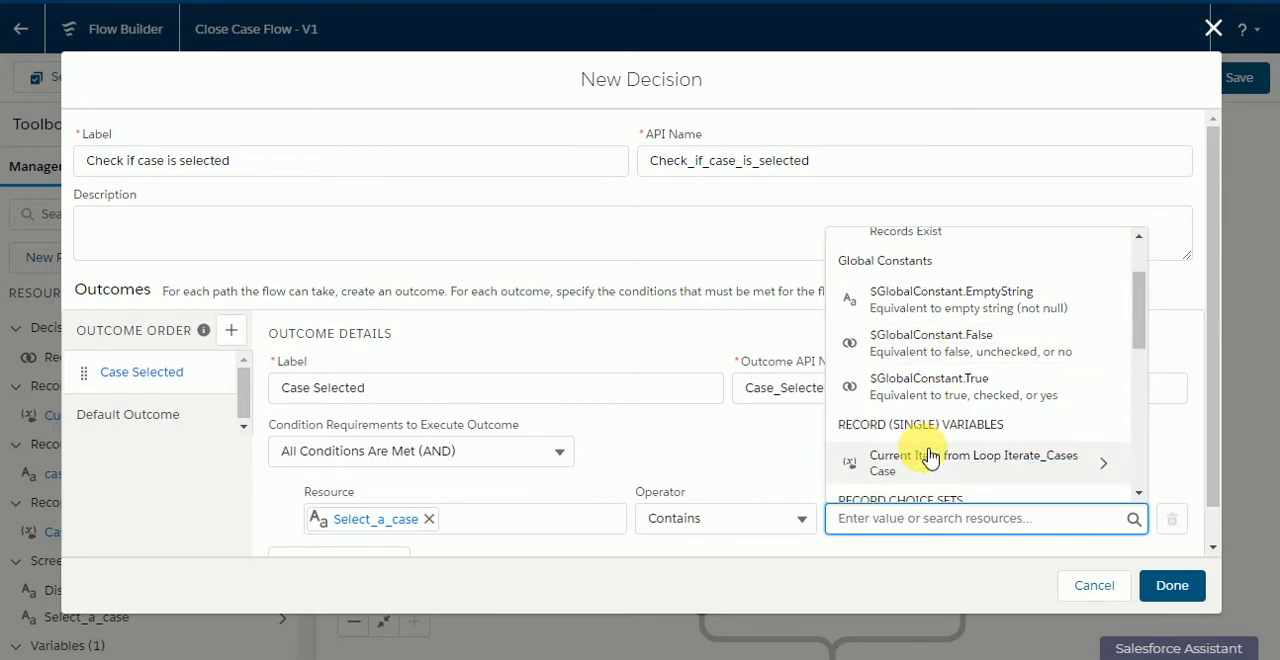
left_click(930, 457)
type("Id")
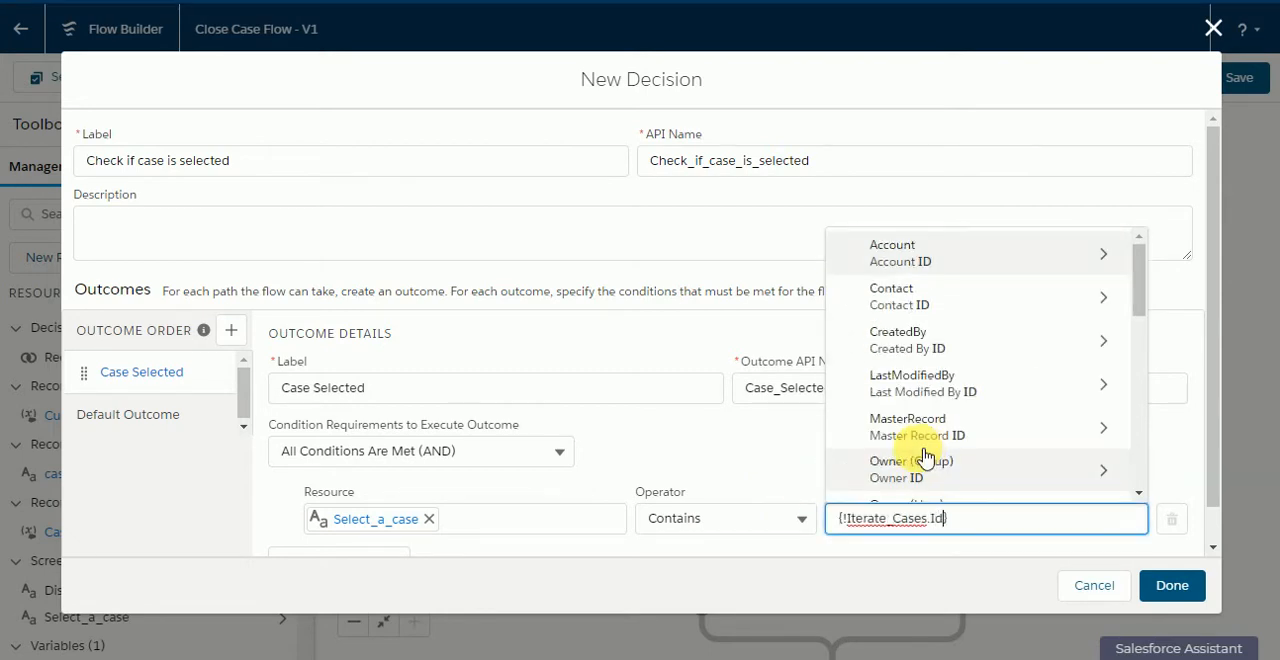
scroll(926, 457, "down", 3)
scroll(926, 455, "down", 5)
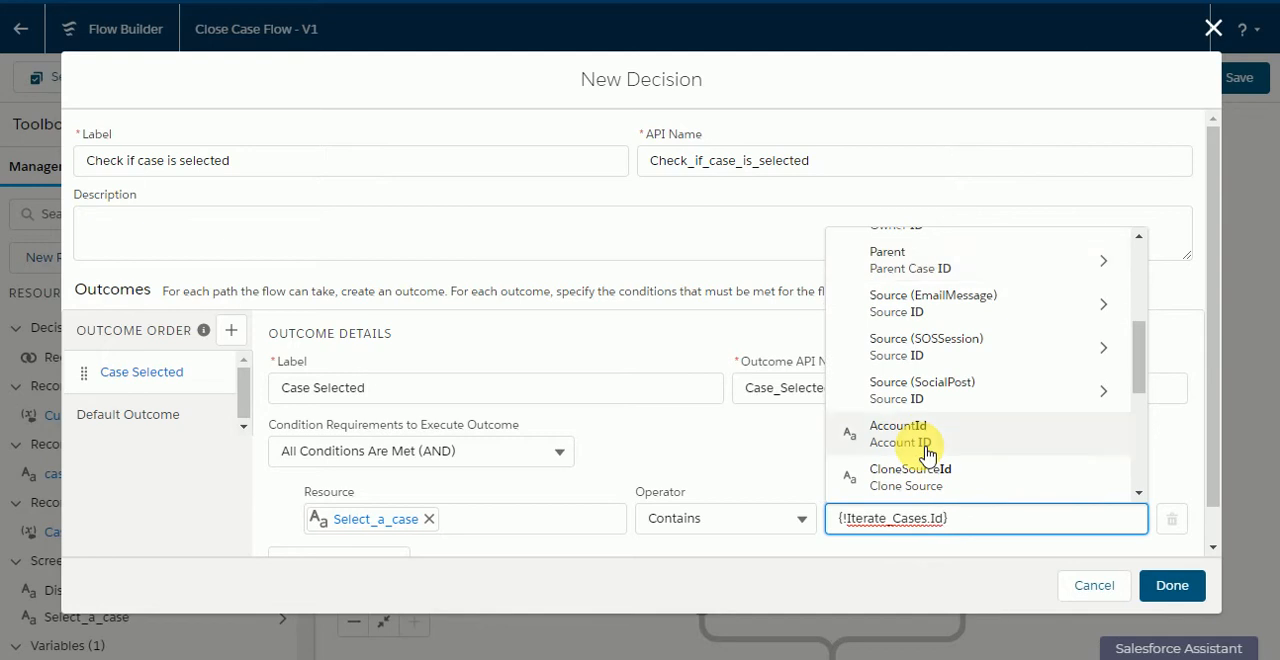
left_click(943, 429)
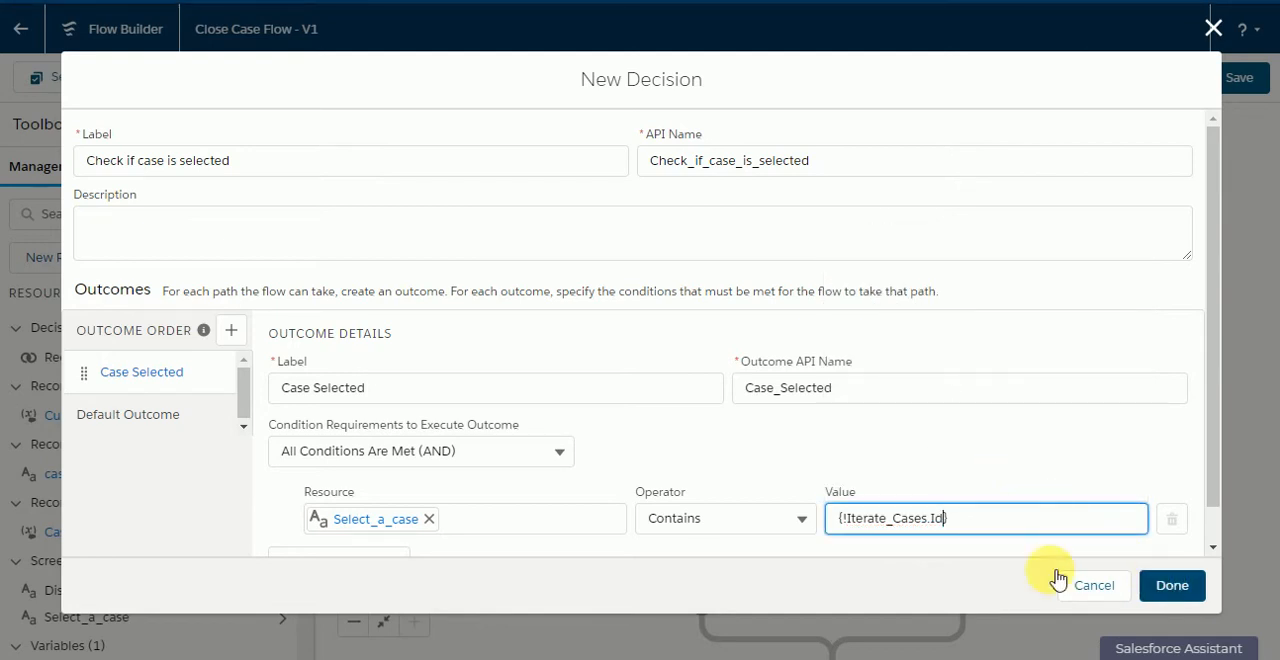
left_click(1166, 590)
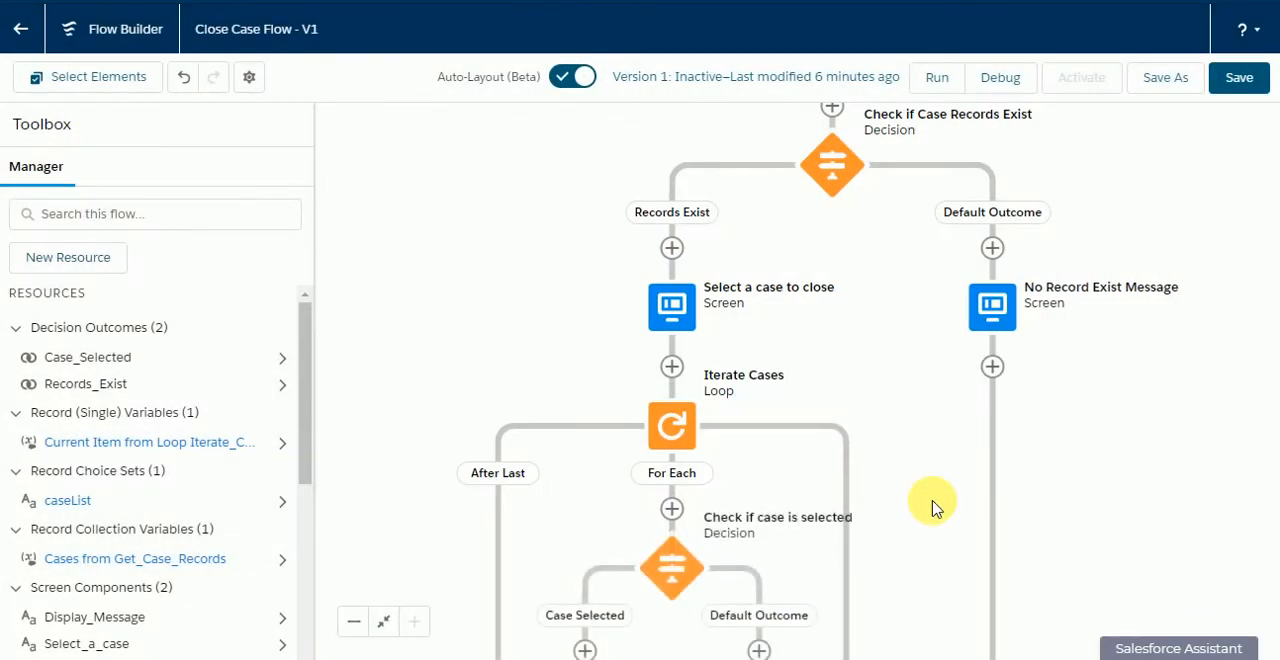
Step: Review the flow from its start to the new decision and save it
left_click_drag(932, 508, 871, 623)
left_click_drag(829, 457, 818, 553)
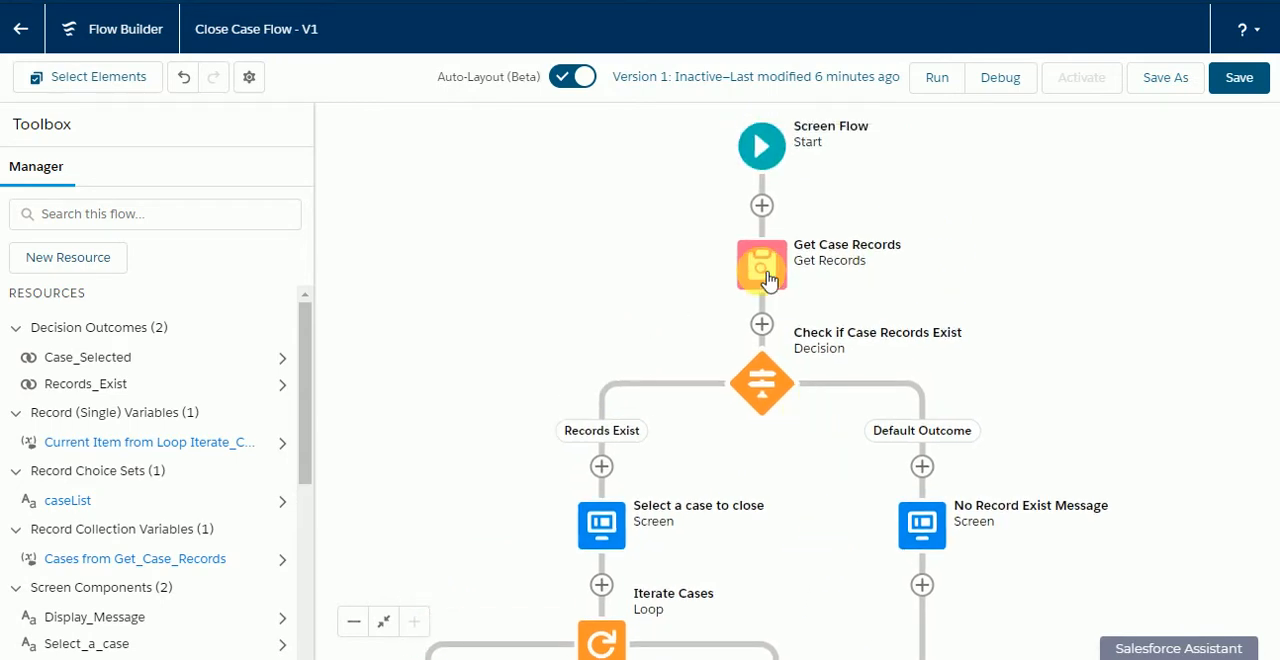
left_click_drag(734, 443, 780, 297)
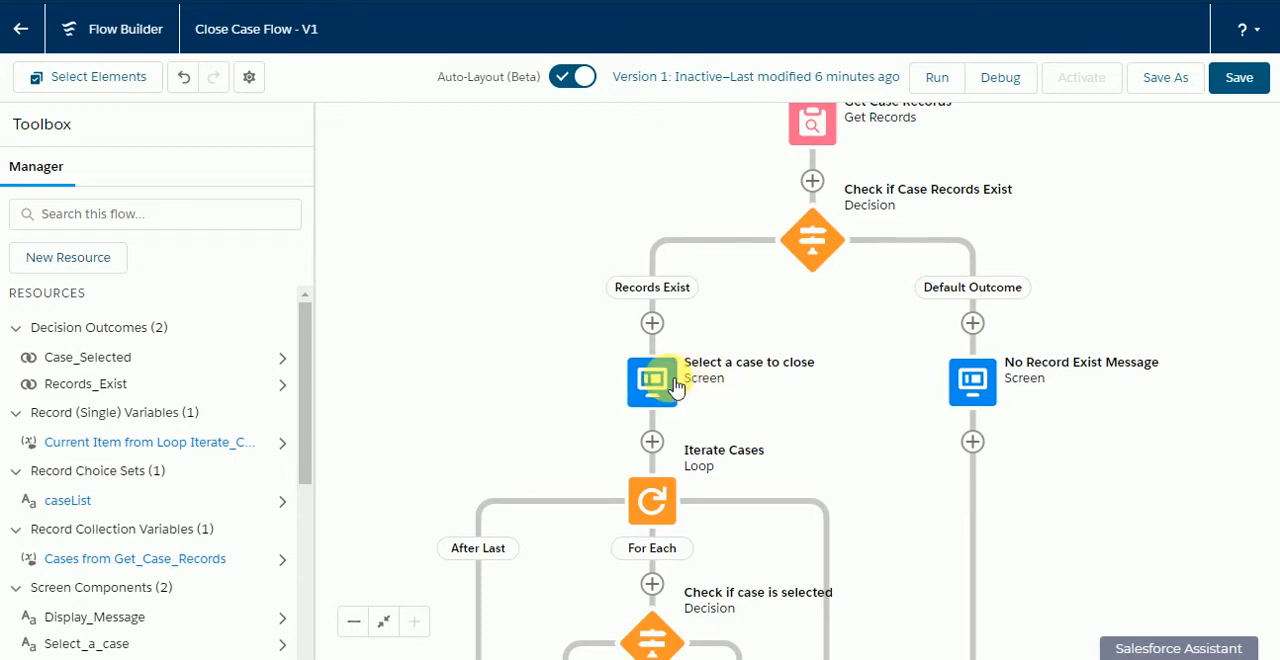
left_click(1240, 77)
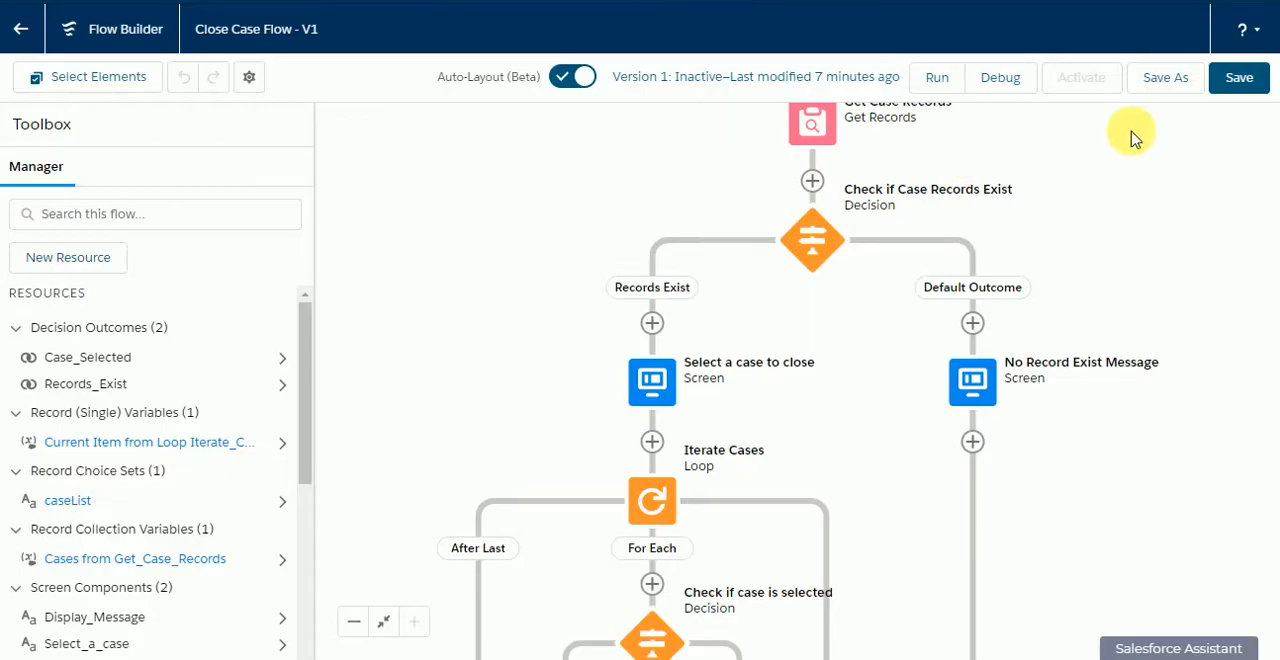
left_click(1238, 80)
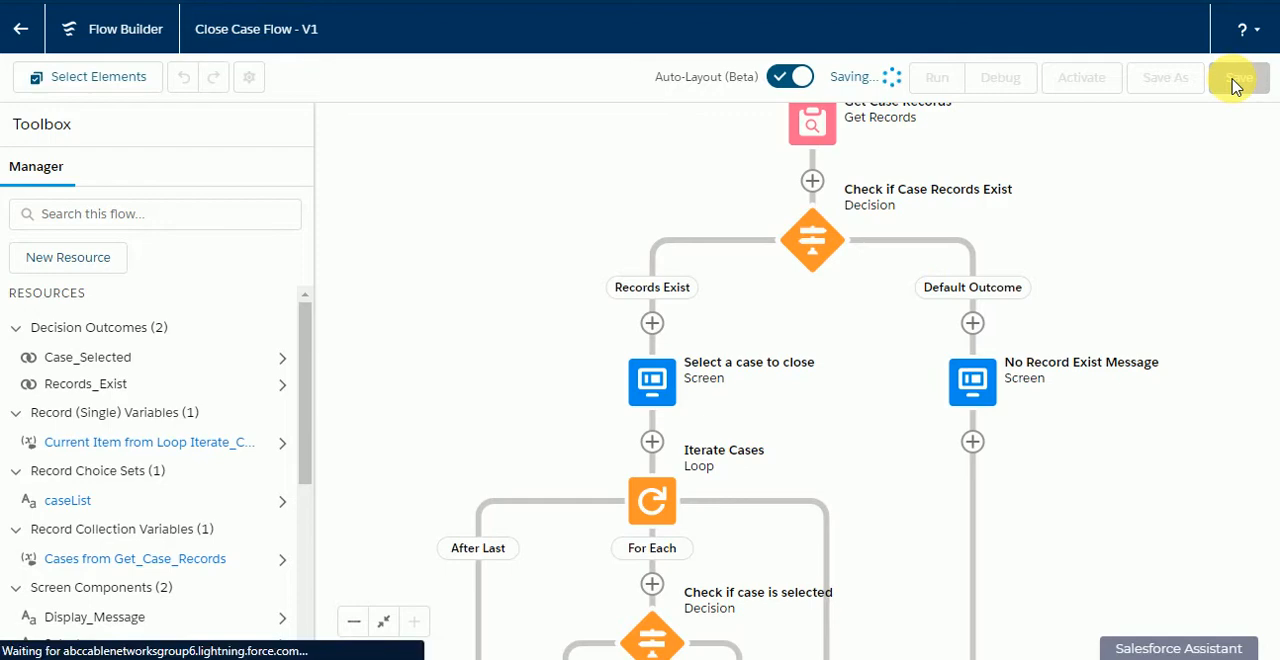
Step: Start a debug run of the flow using the Acme account's record ID as the recordId input
left_click(1003, 80)
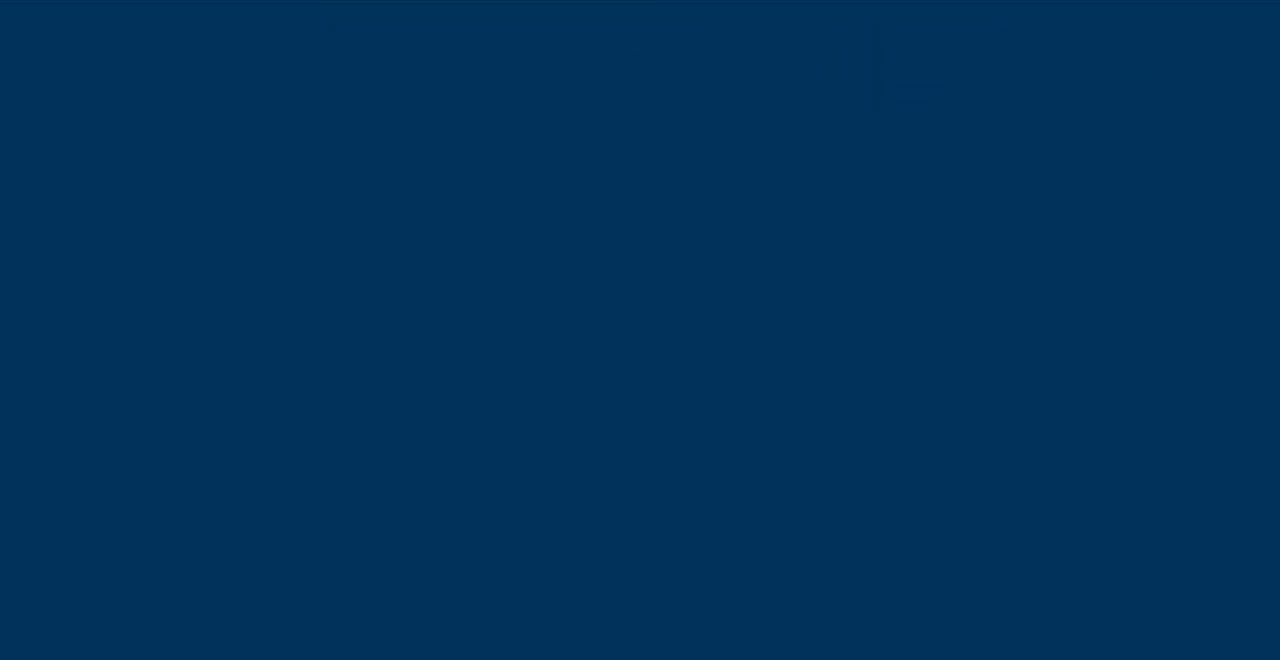
left_click(720, 1)
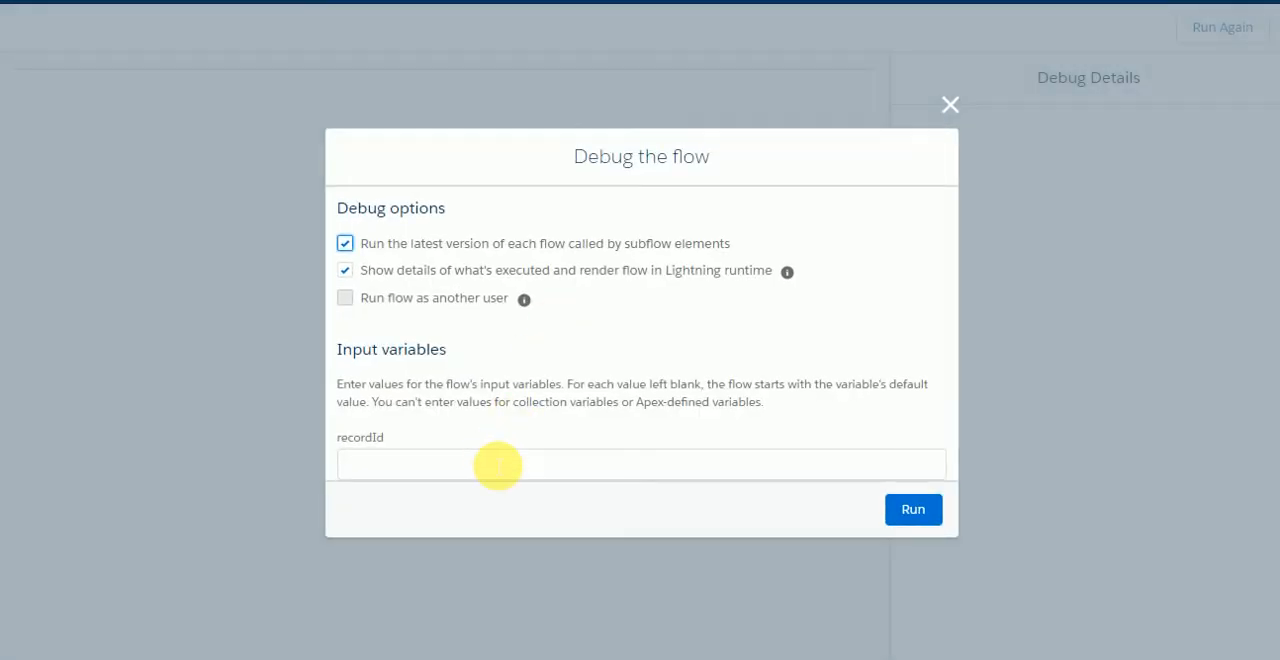
left_click(497, 465)
key("ctrl+v")
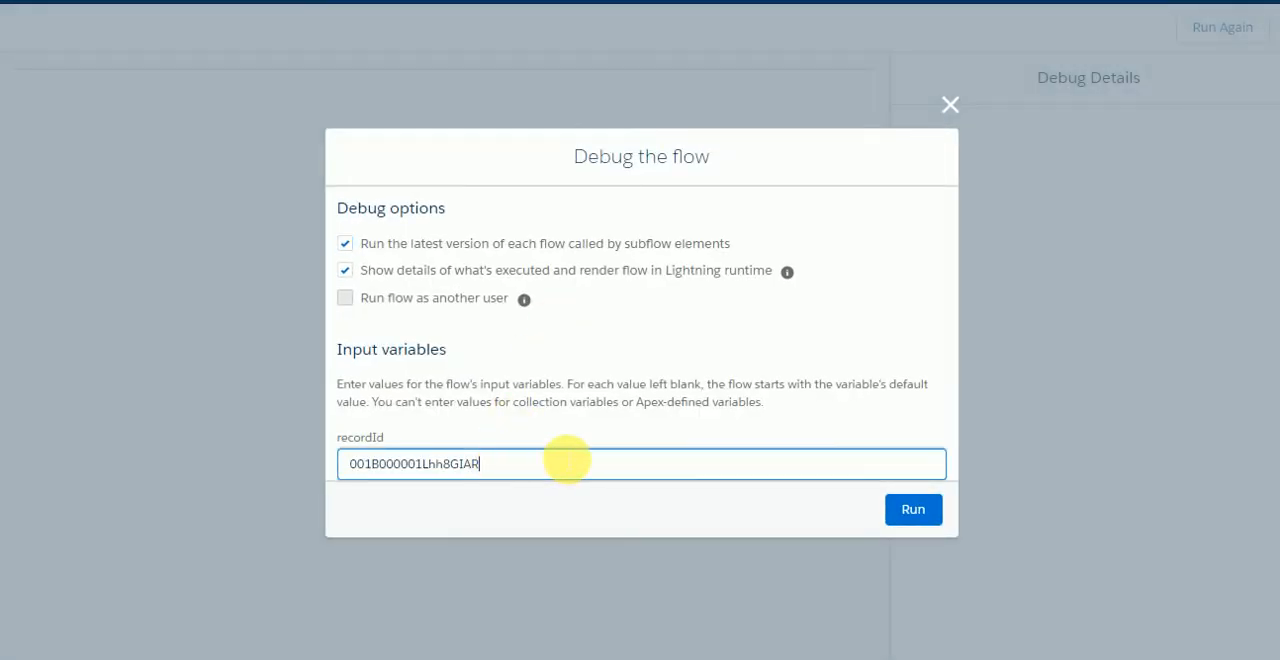
left_click(890, 514)
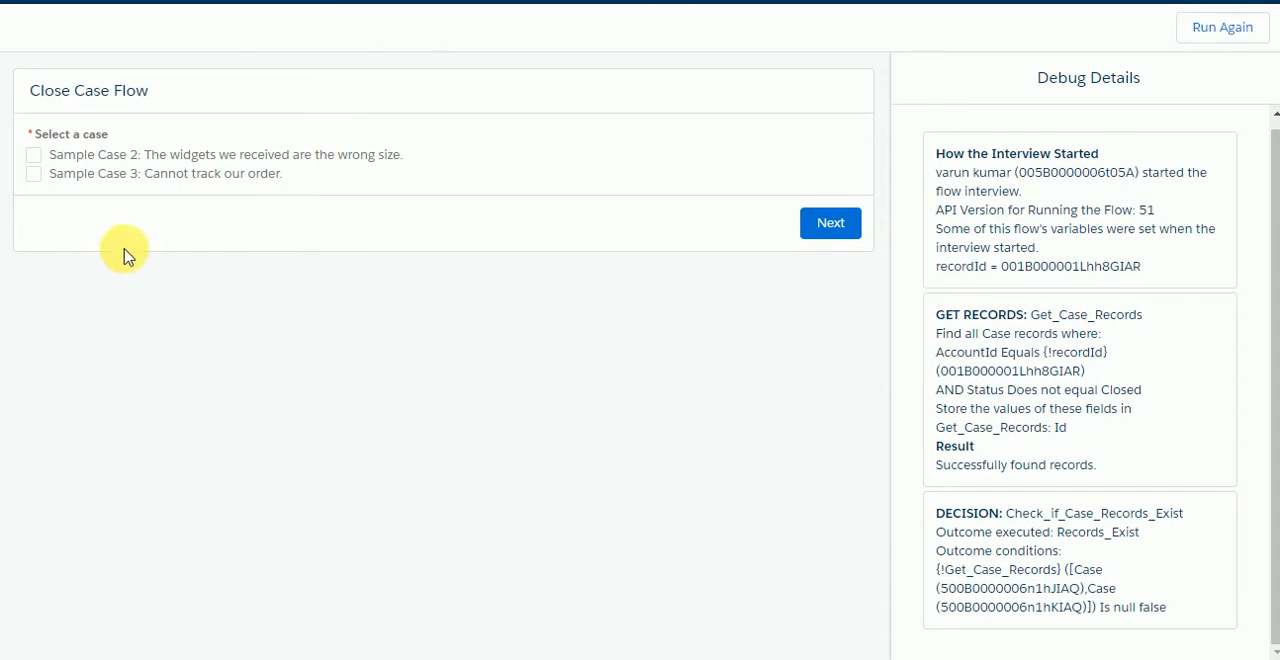
Step: Select Sample Case 2 in the debug run, continue, and examine the selected choice, loop and decision details
left_click(36, 157)
left_click(826, 226)
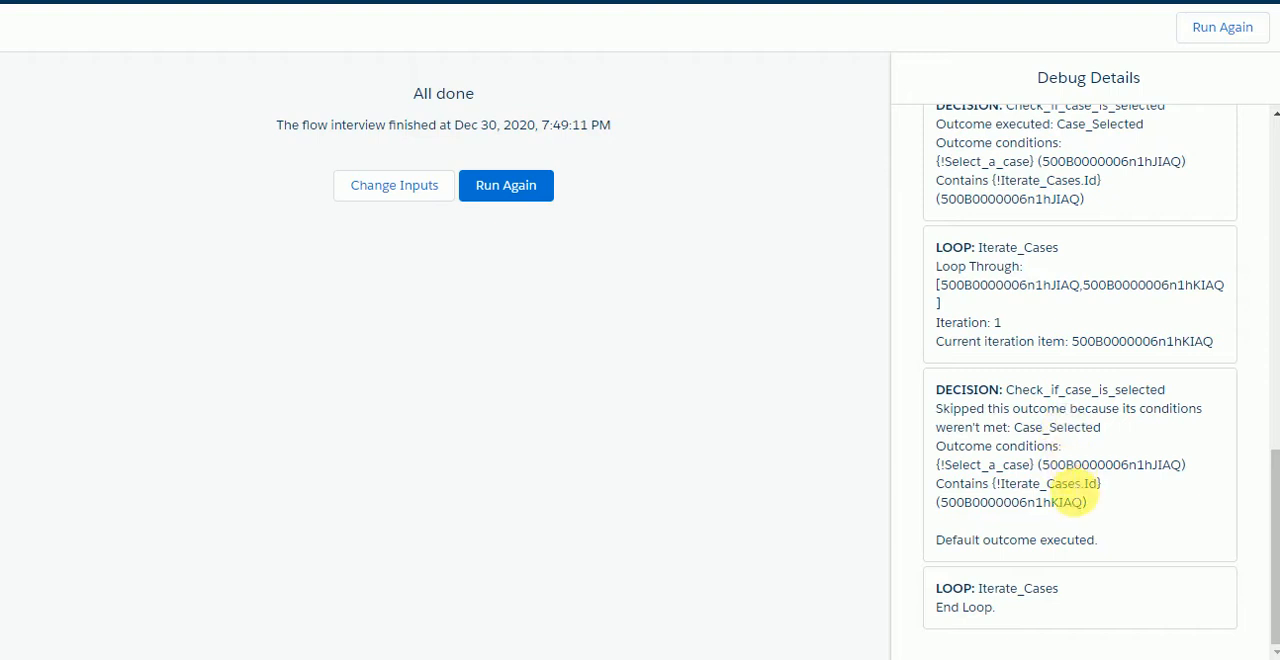
scroll(1100, 418, "up", 2)
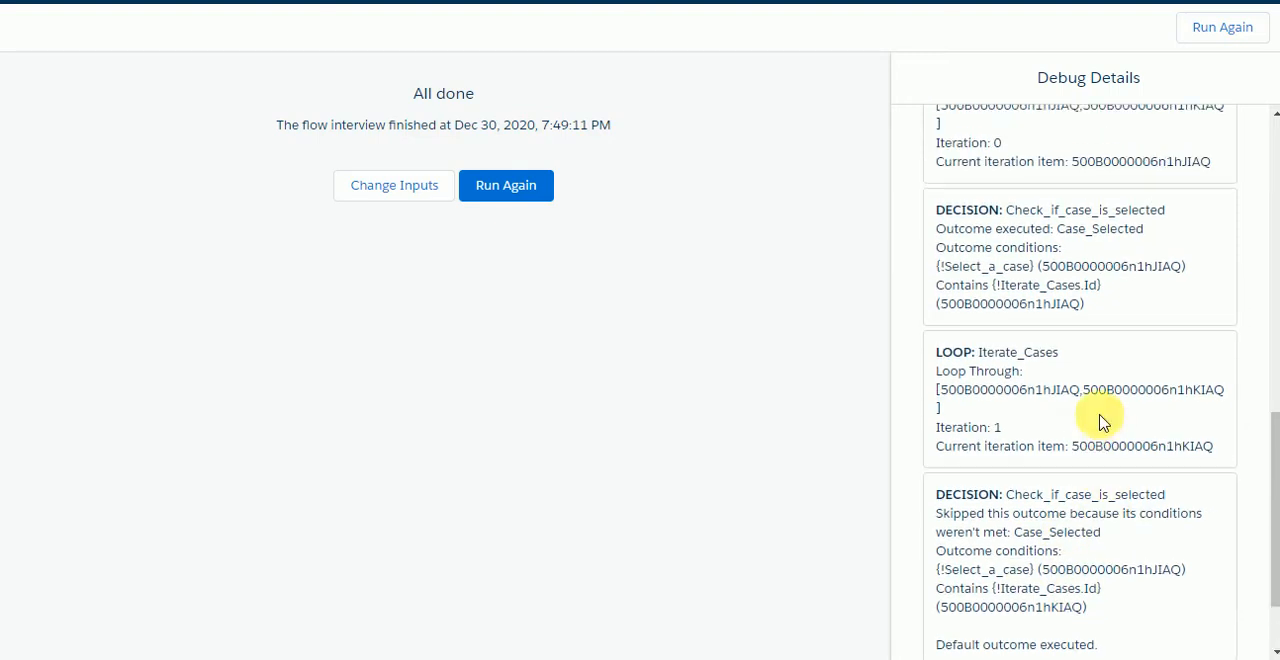
scroll(1100, 420, "up", 3)
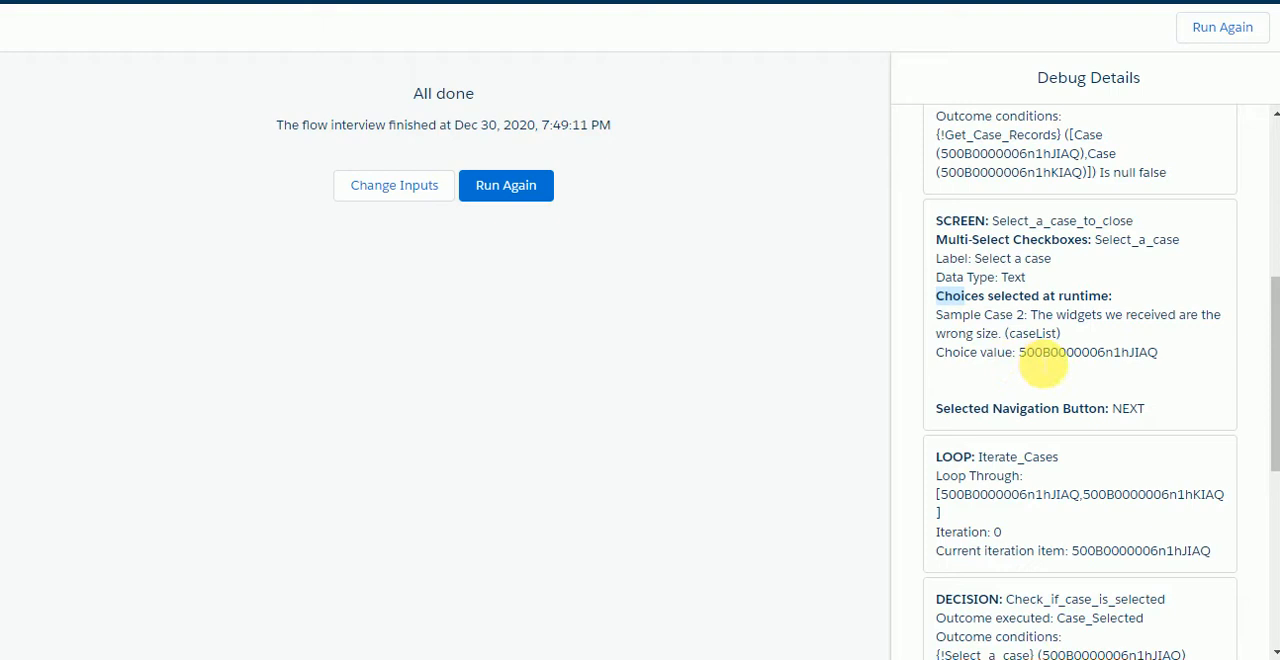
double_click(1042, 355)
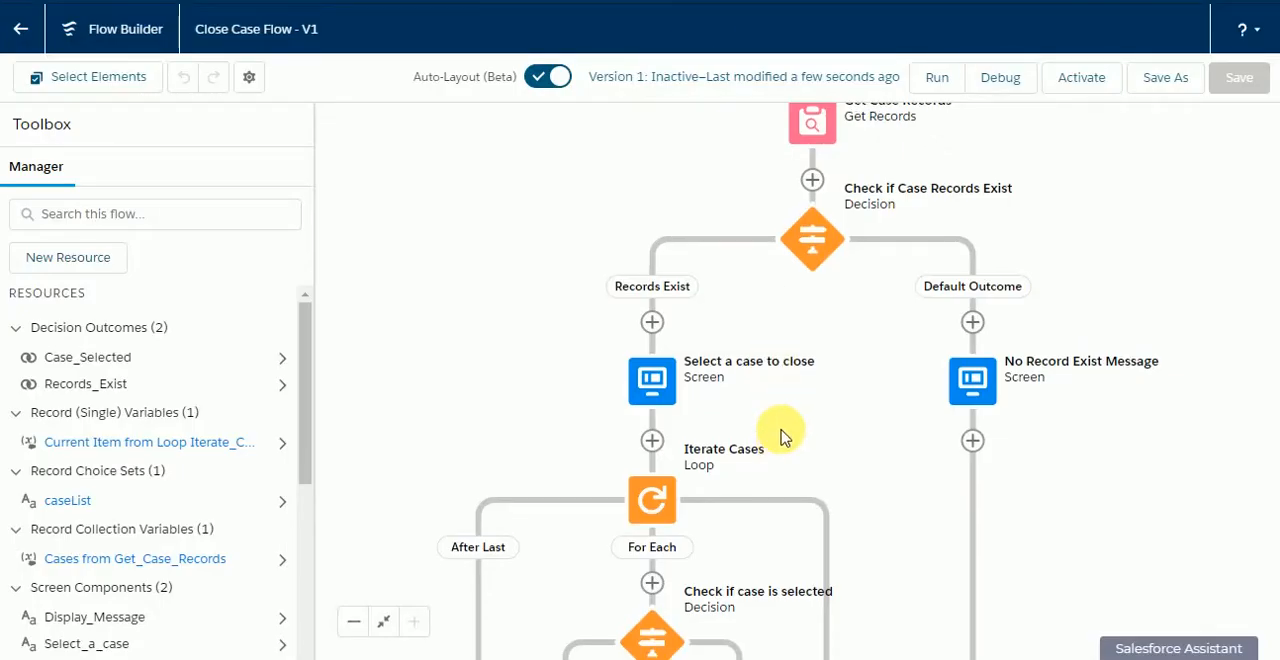
Step: Review the condition of the "Check if case is selected" decision in the loop and close it
scroll(786, 424, "down", 2)
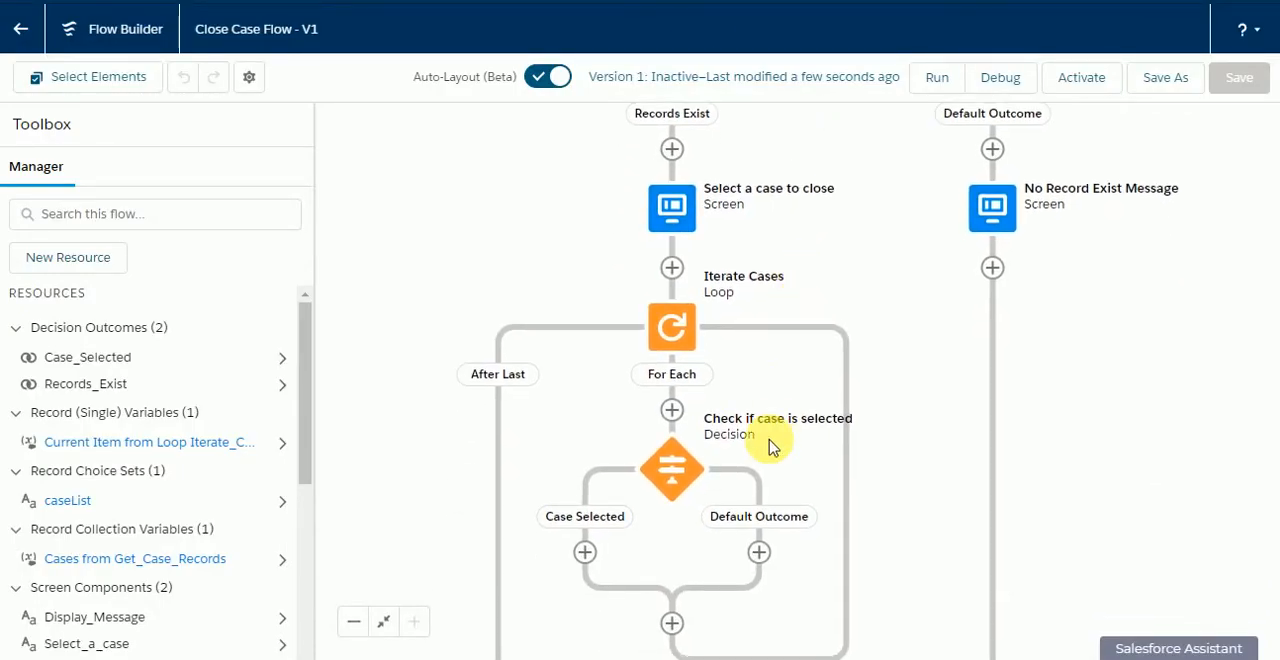
double_click(671, 475)
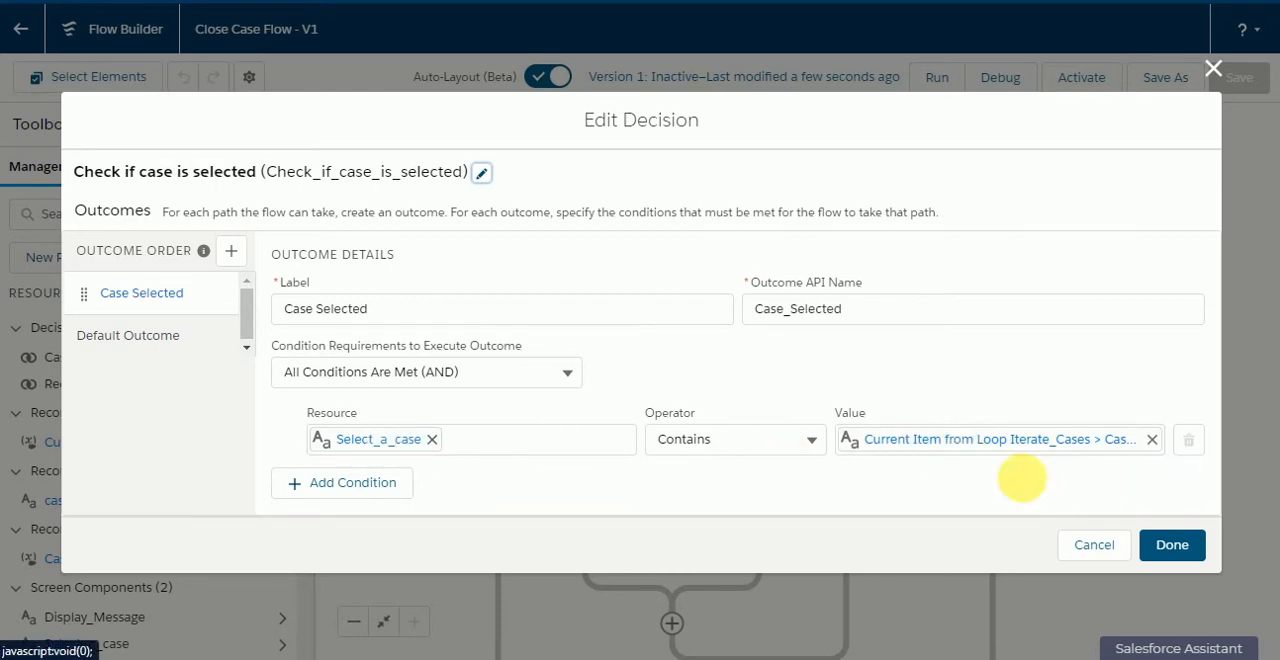
left_click(1160, 544)
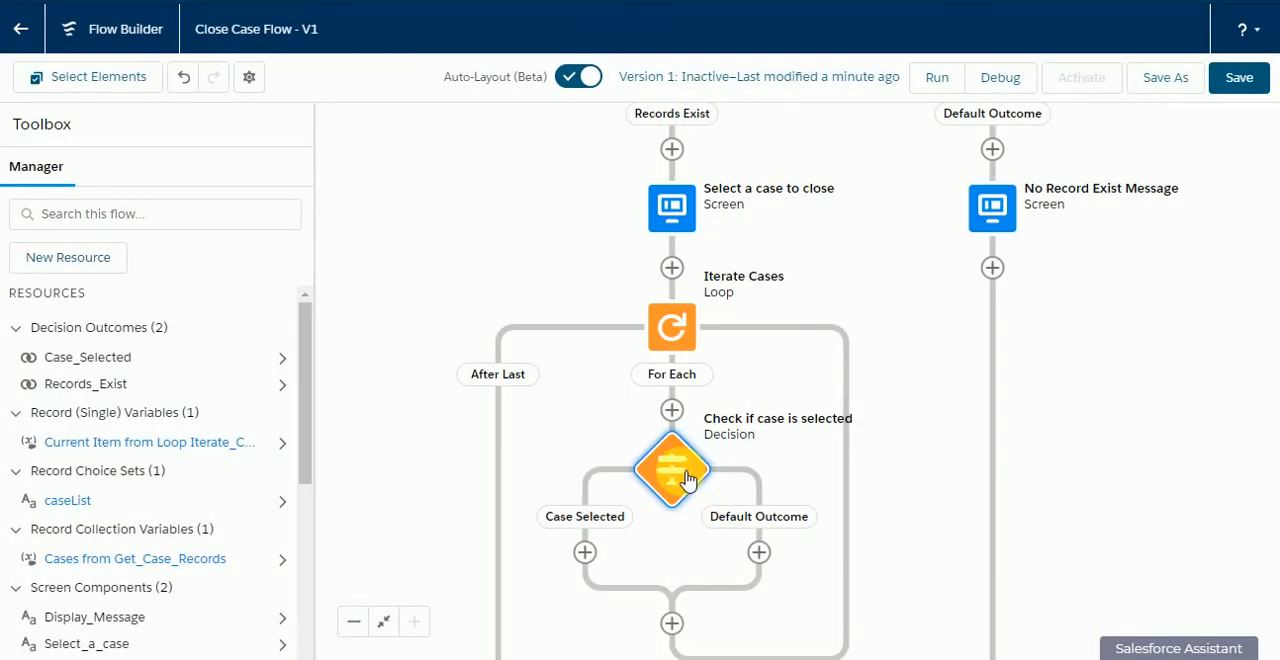
Step: Add an assignment labelled "Assign Case Status to close" to the decision's Case Selected path
left_click_drag(811, 466, 851, 354)
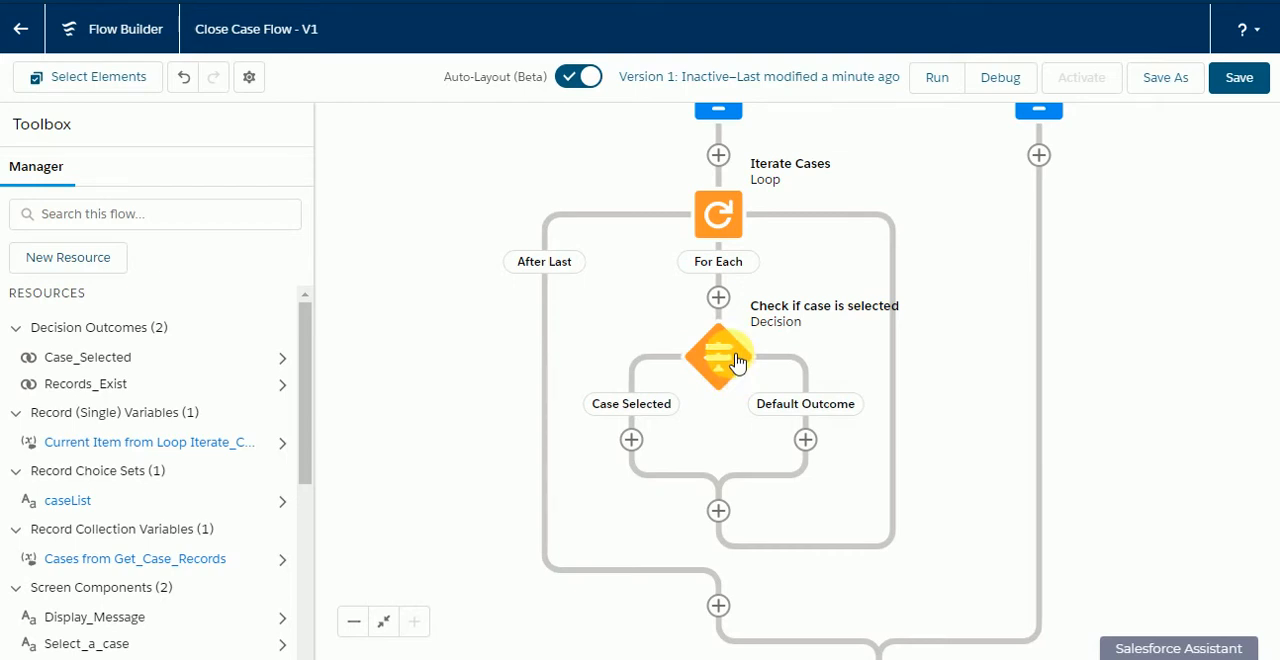
left_click(631, 440)
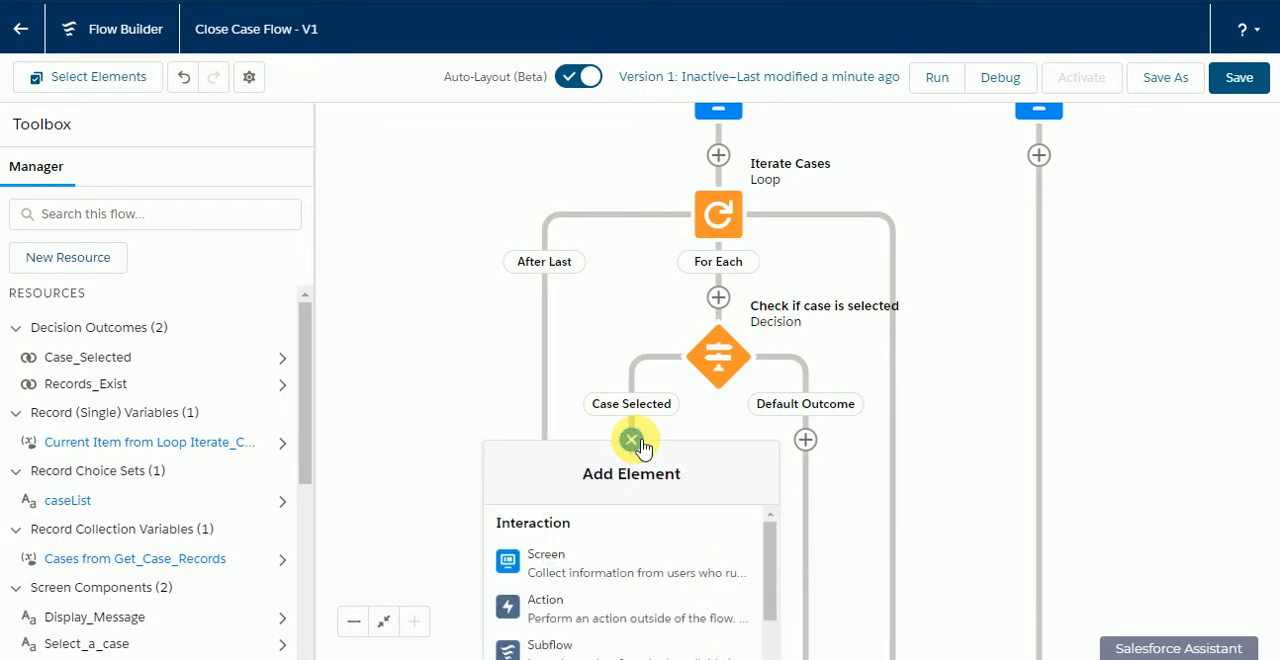
scroll(666, 571, "down", 2)
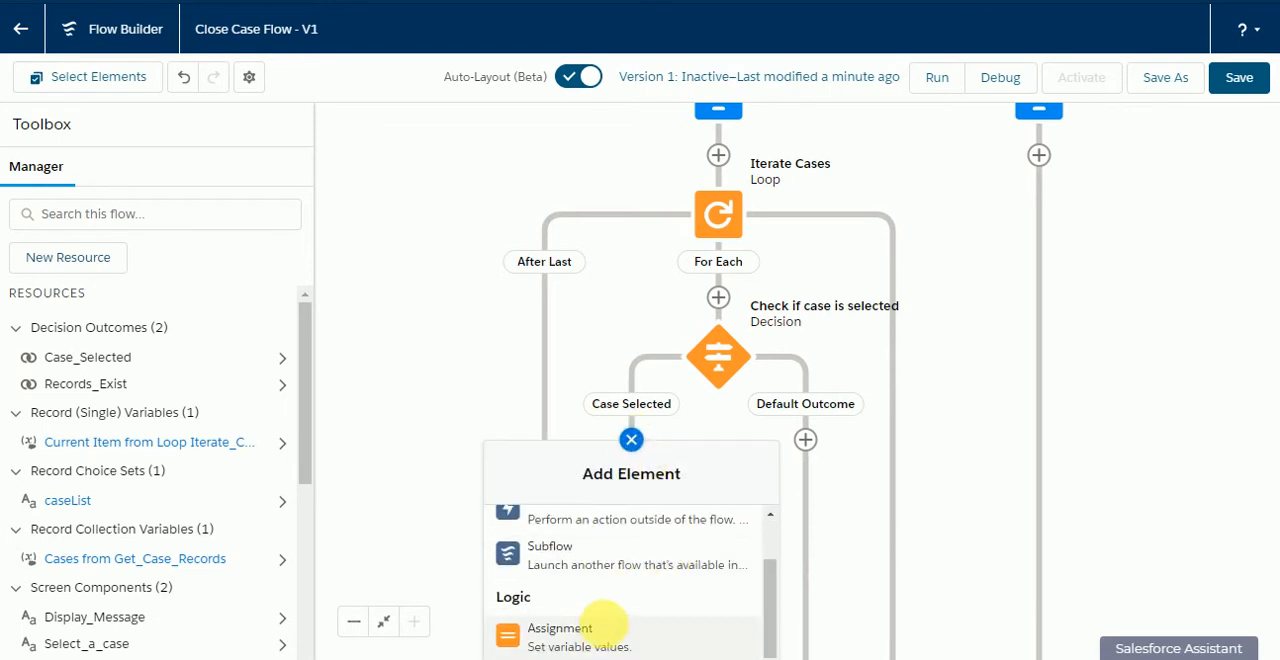
left_click(591, 630)
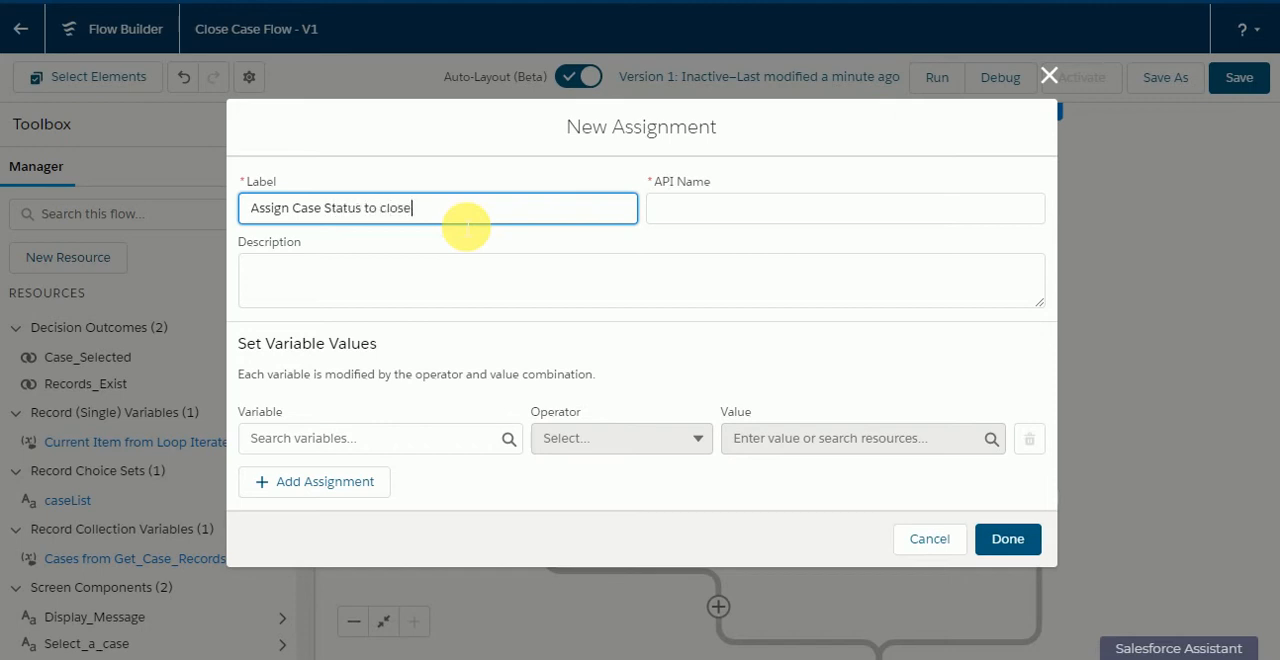
left_click(480, 172)
Step: Assign Closed to the Status of the current item from the Iterate_Cases loop and finish the assignment
left_click(385, 440)
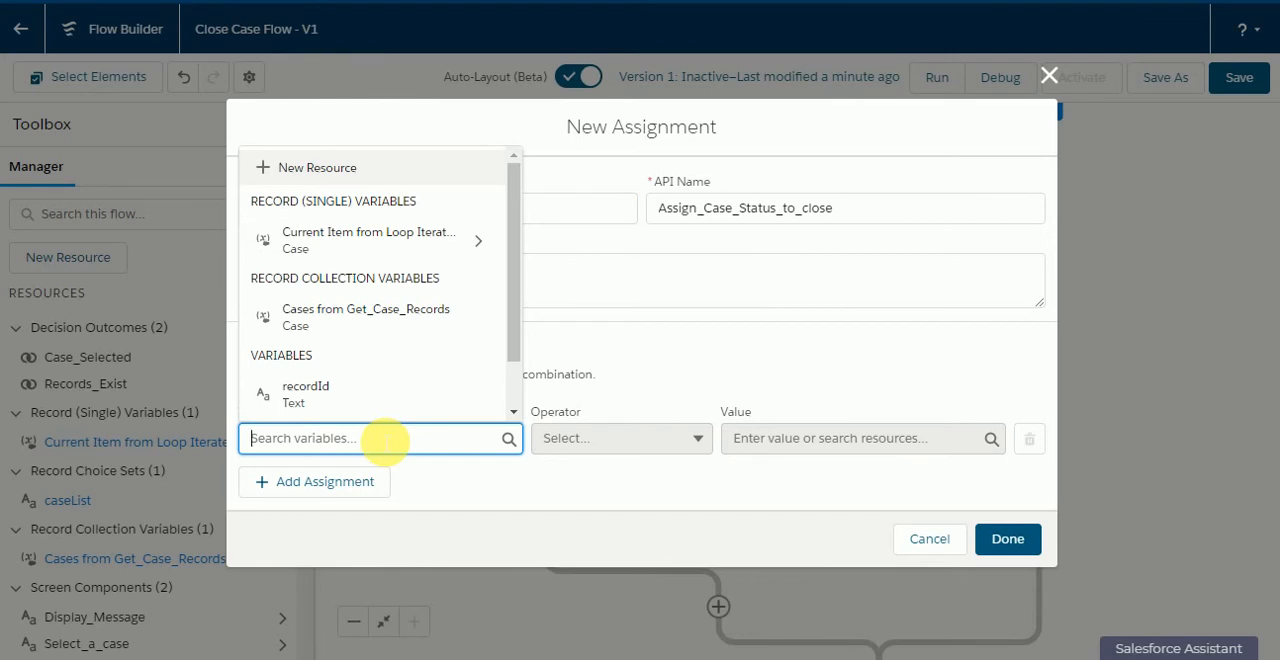
left_click(398, 250)
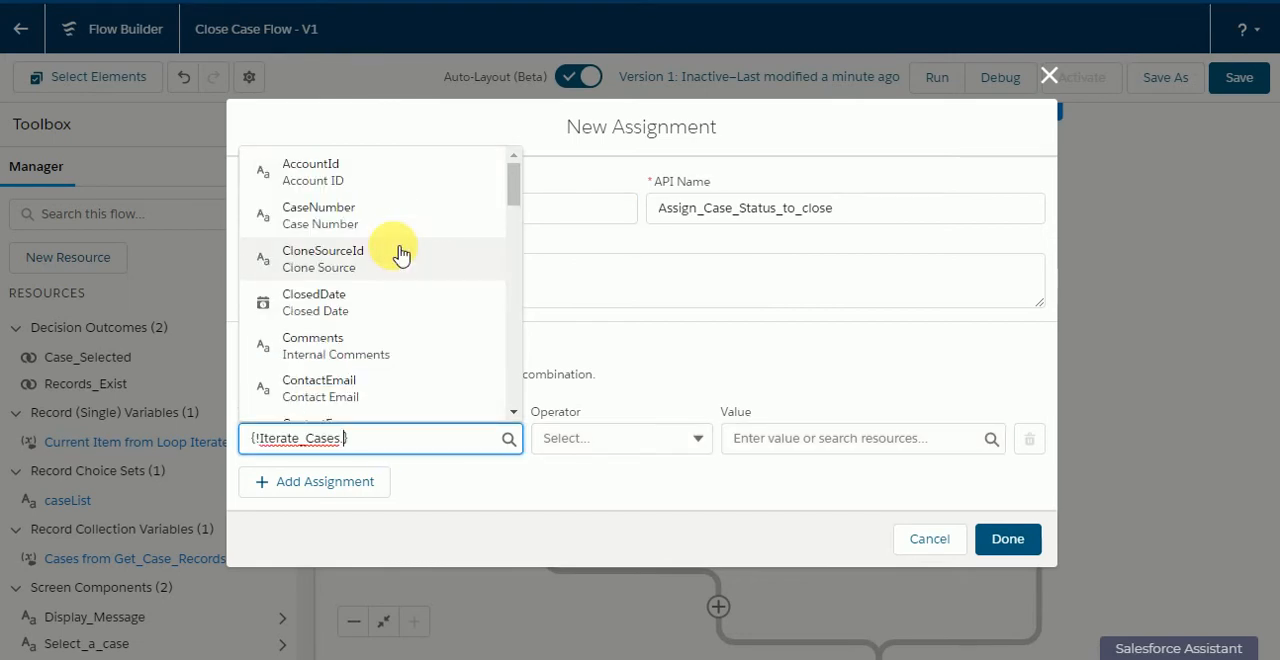
type("sta")
left_click(380, 352)
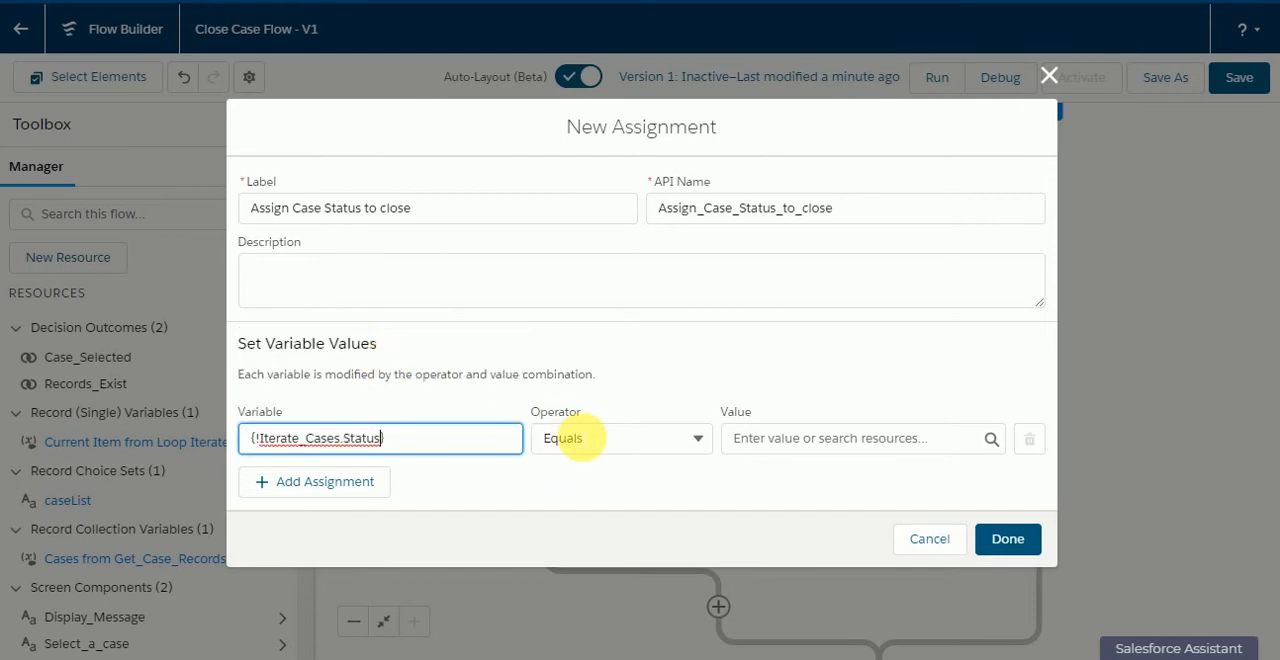
left_click(829, 440)
left_click(814, 330)
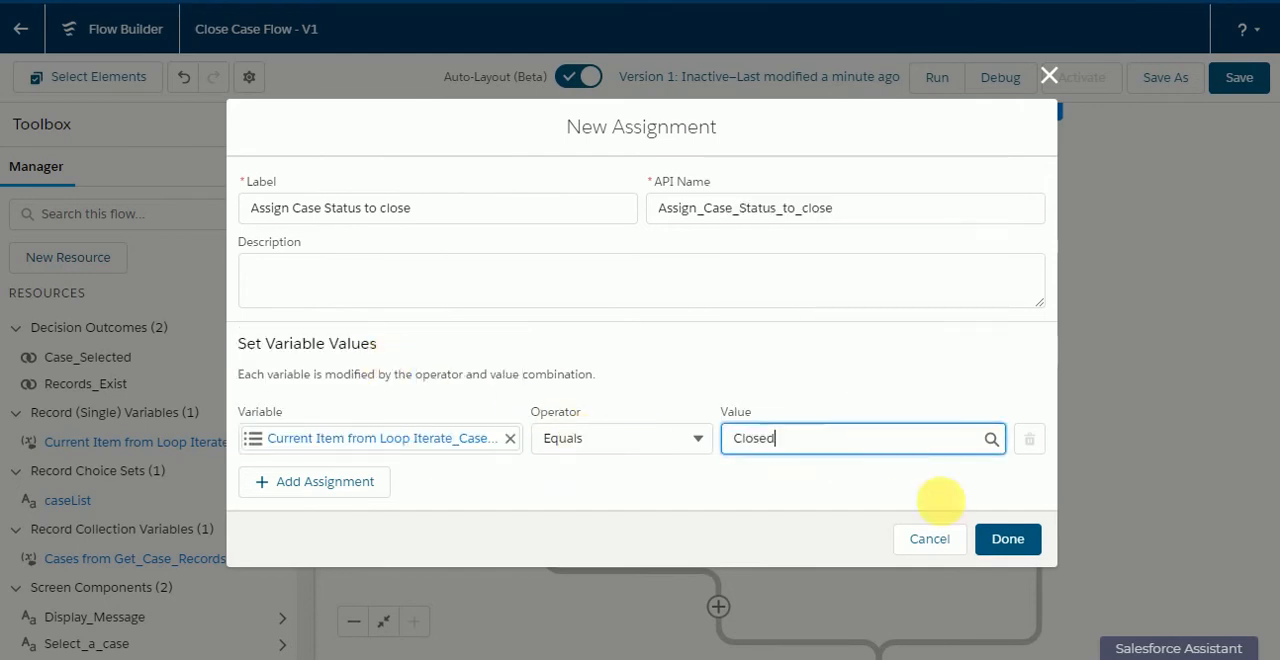
left_click(1002, 548)
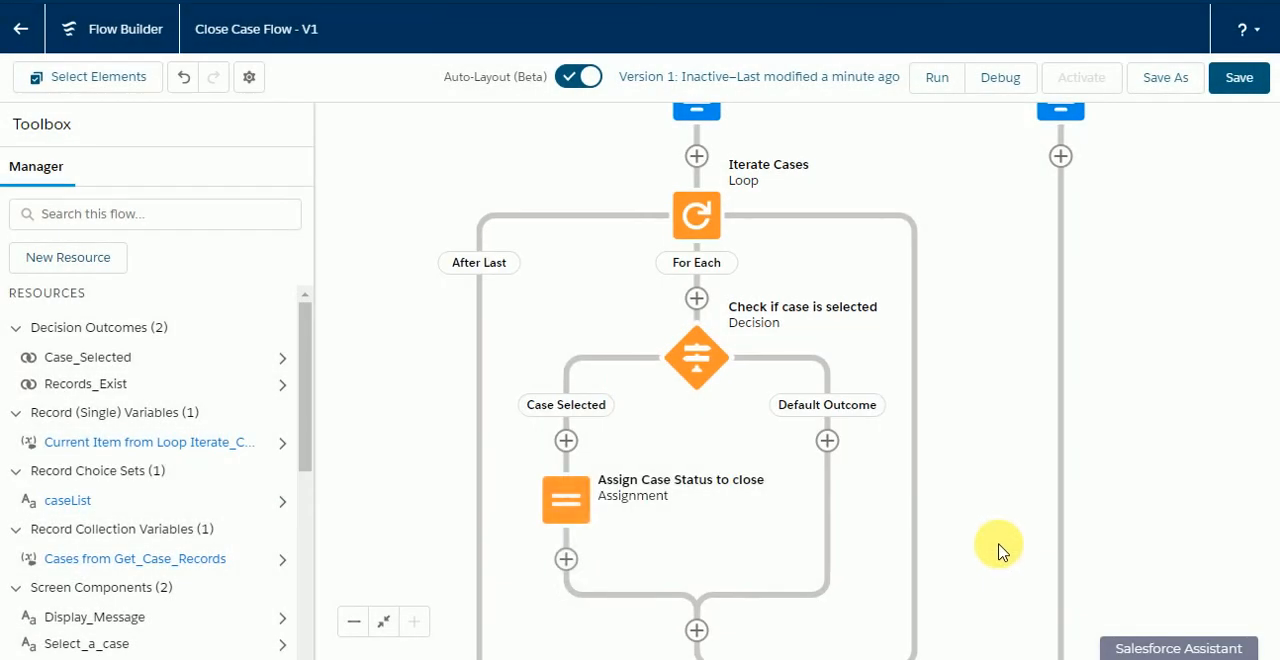
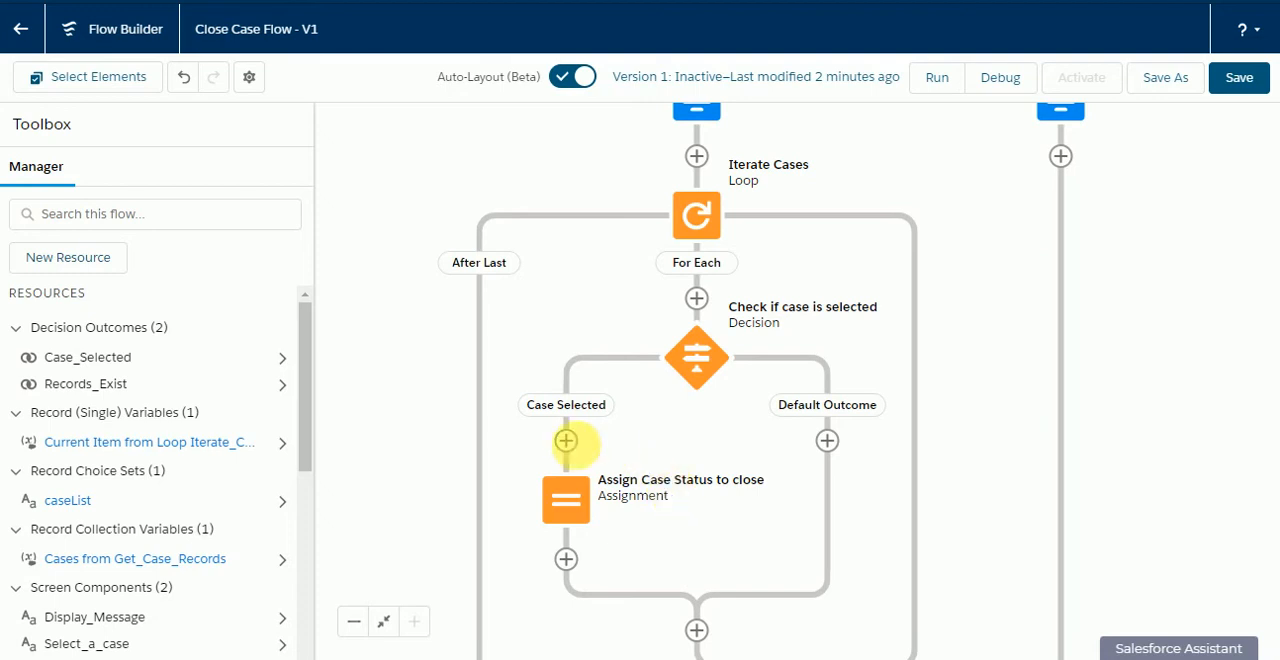
Step: Create a record collection variable named caseUpdateList for the Case object, allowing multiple values
left_click(105, 259)
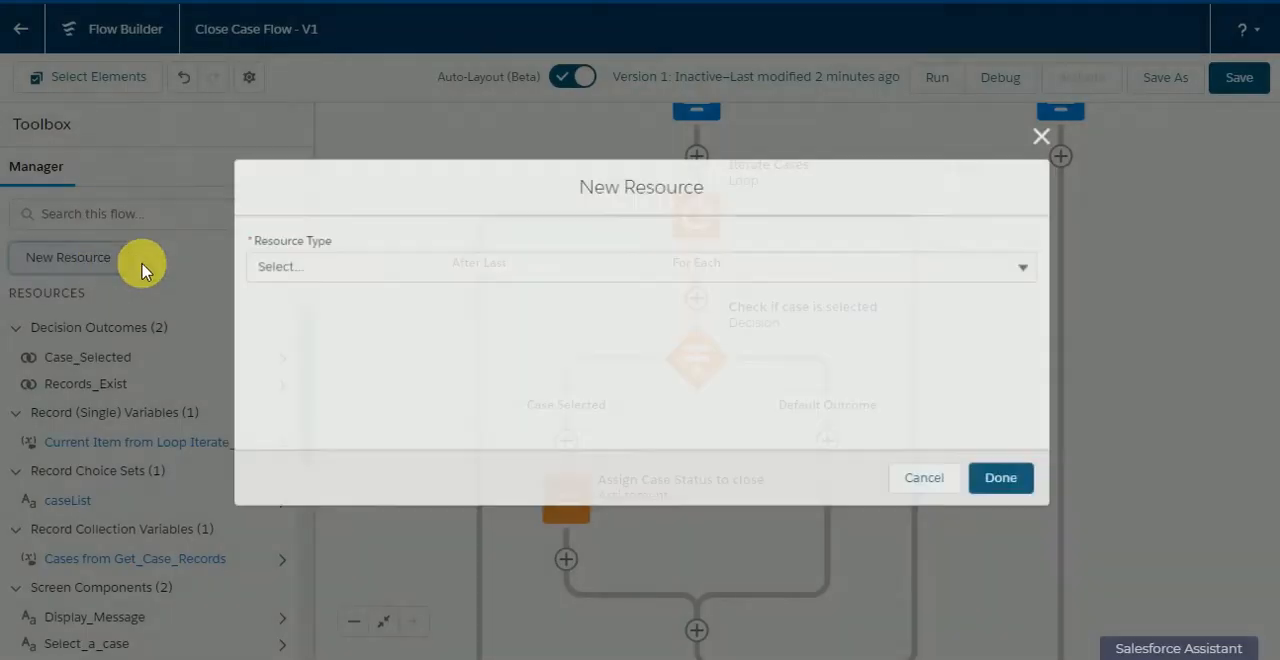
left_click(362, 270)
left_click(300, 304)
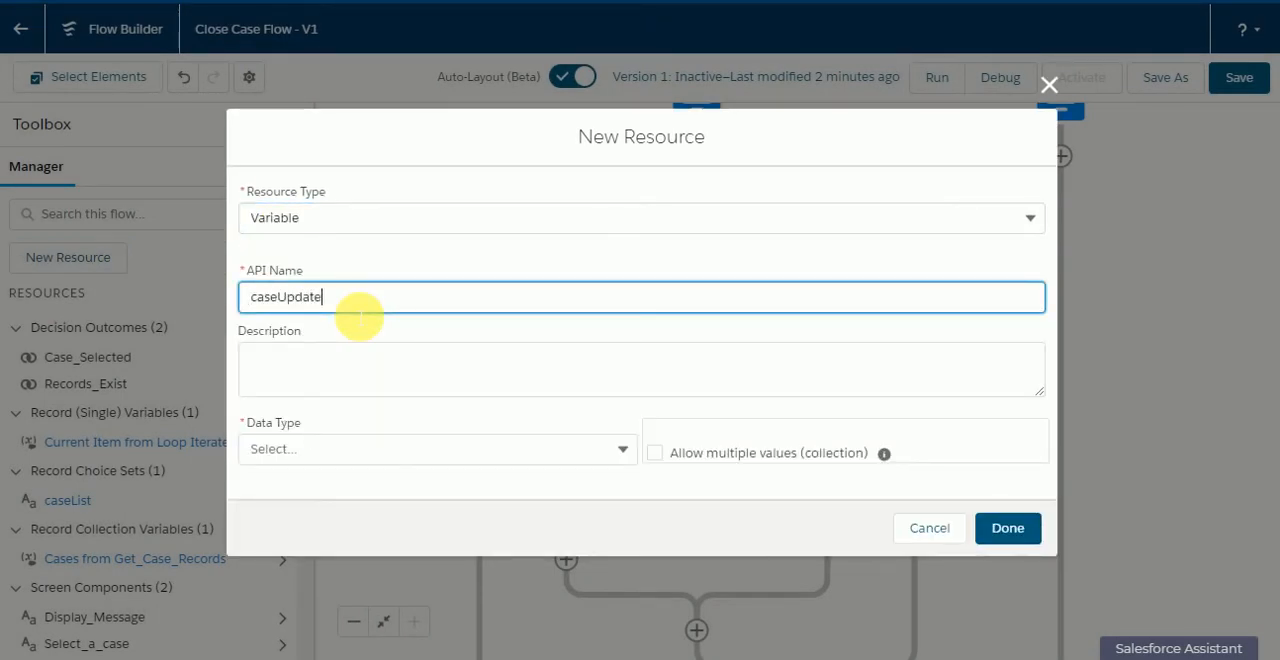
left_click(654, 453)
left_click(560, 449)
left_click(387, 215)
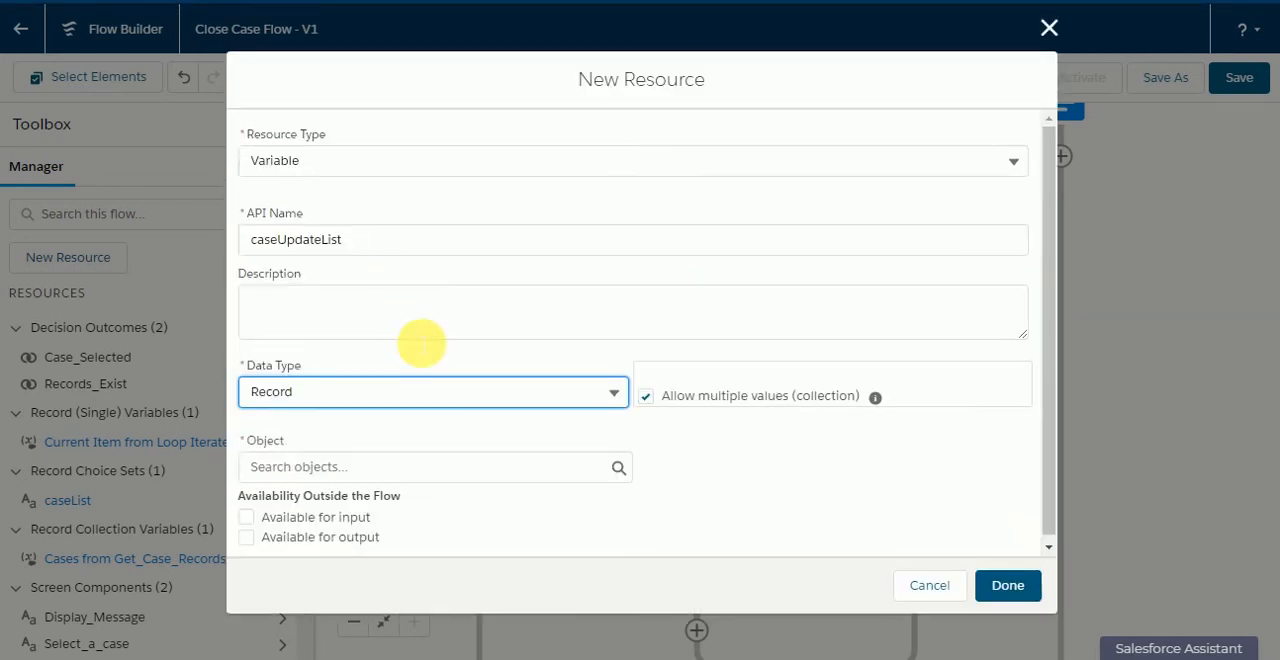
left_click(394, 464)
type("case")
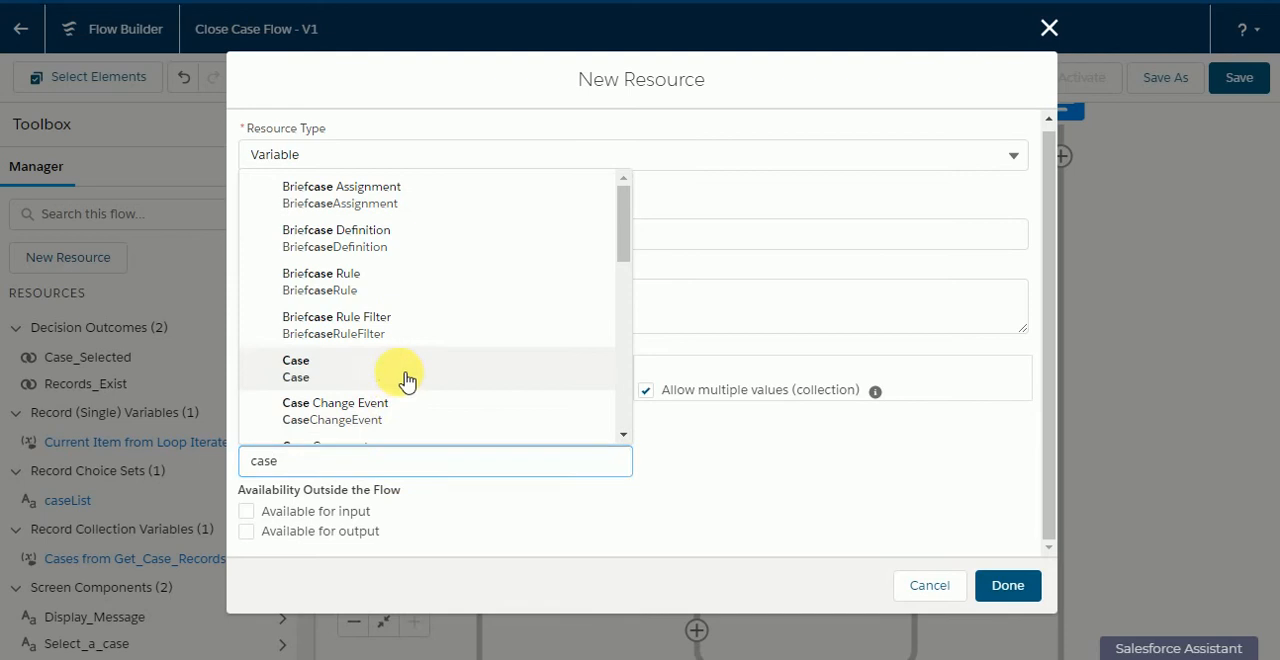
left_click(407, 380)
left_click(1012, 585)
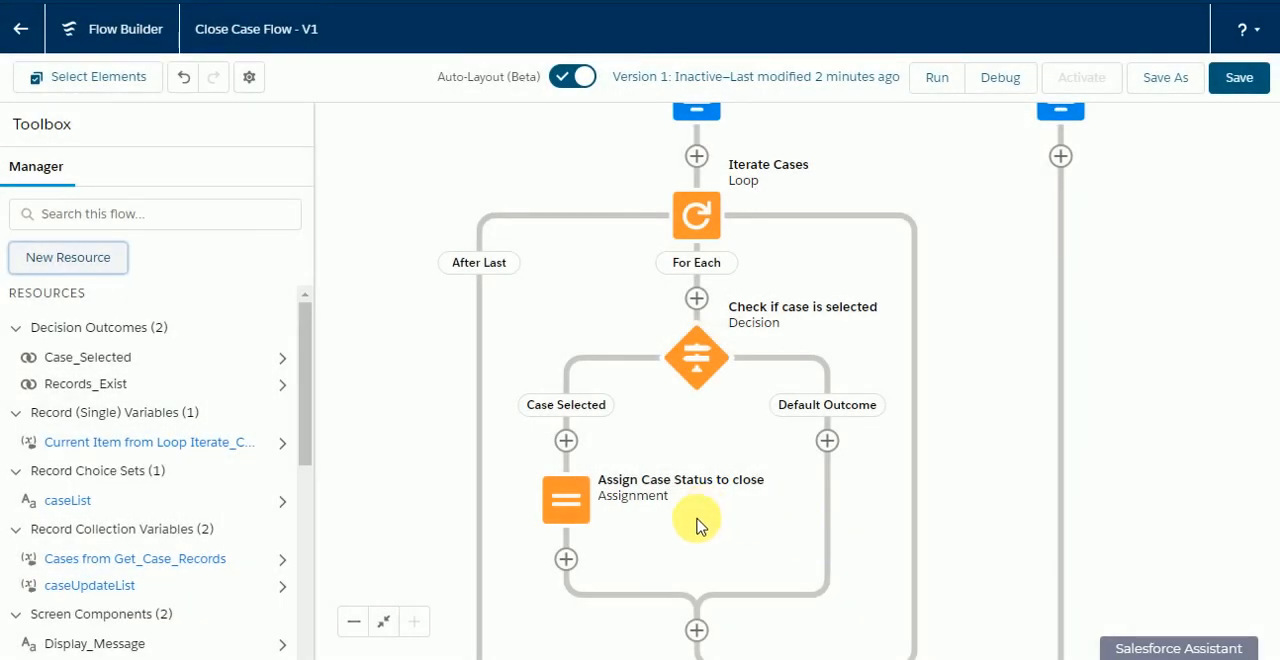
Step: Add an assignment labelled "Add to Case Update List" after the "Assign Case Status to close" assignment
left_click_drag(691, 517, 690, 400)
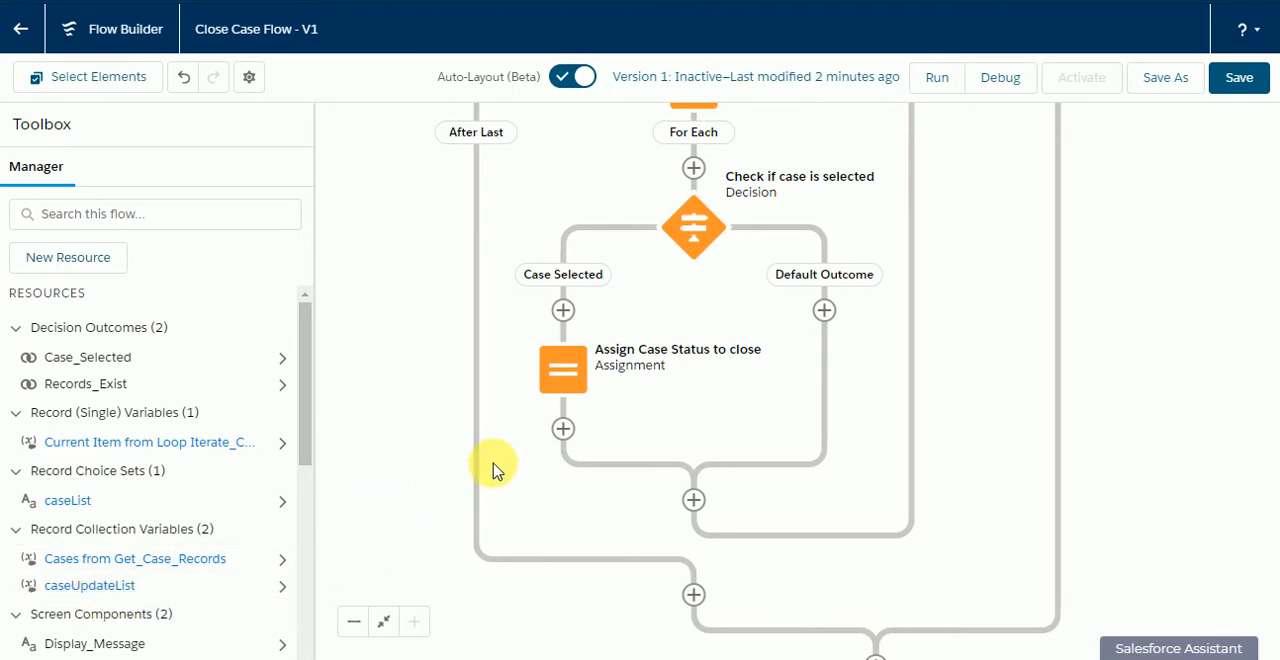
left_click(564, 430)
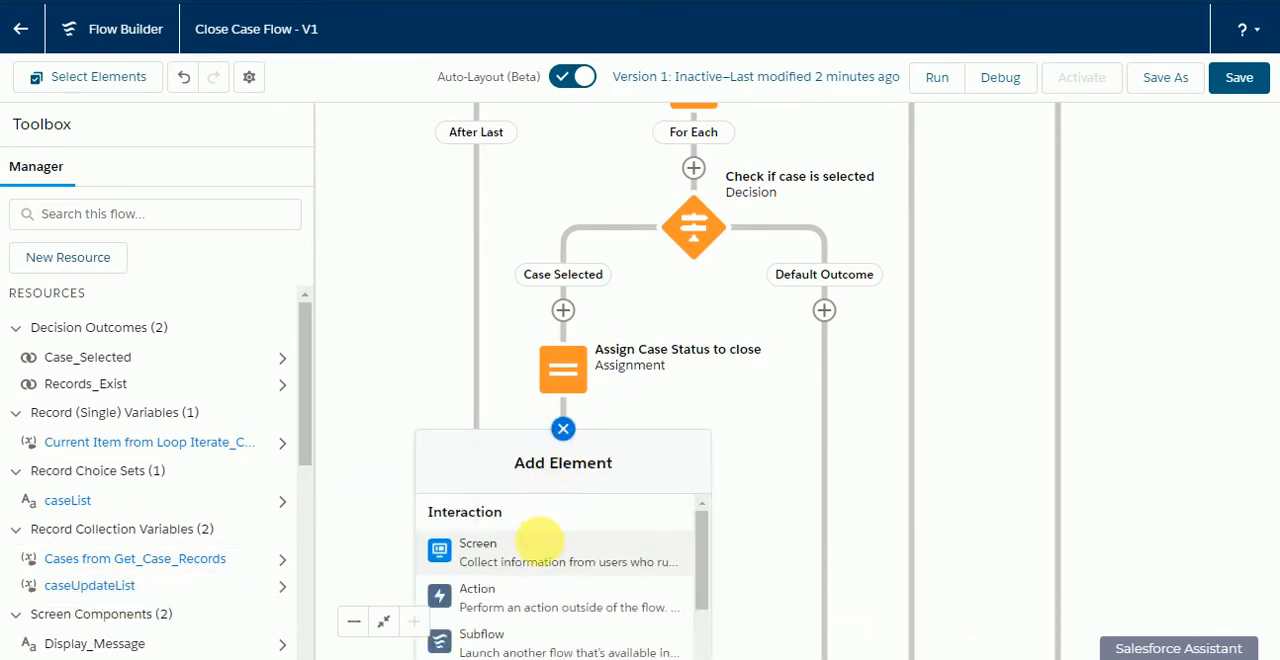
scroll(551, 563, "down", 4)
left_click(558, 530)
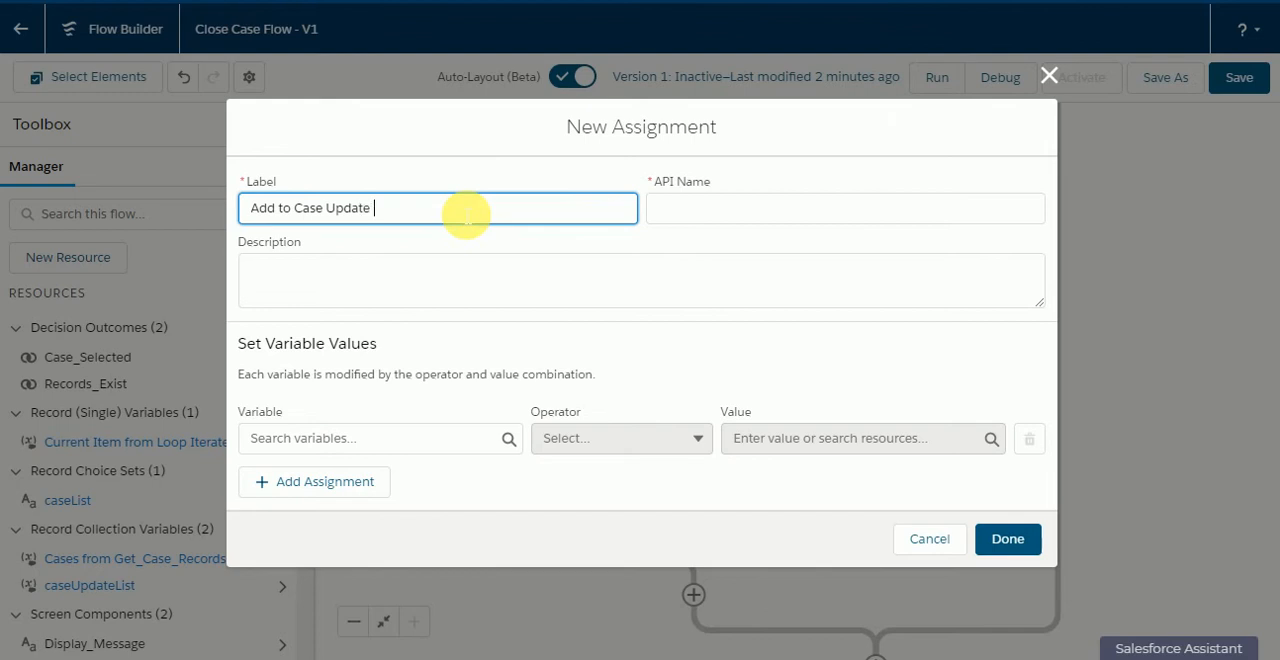
type("Add to Case Update List")
left_click(429, 229)
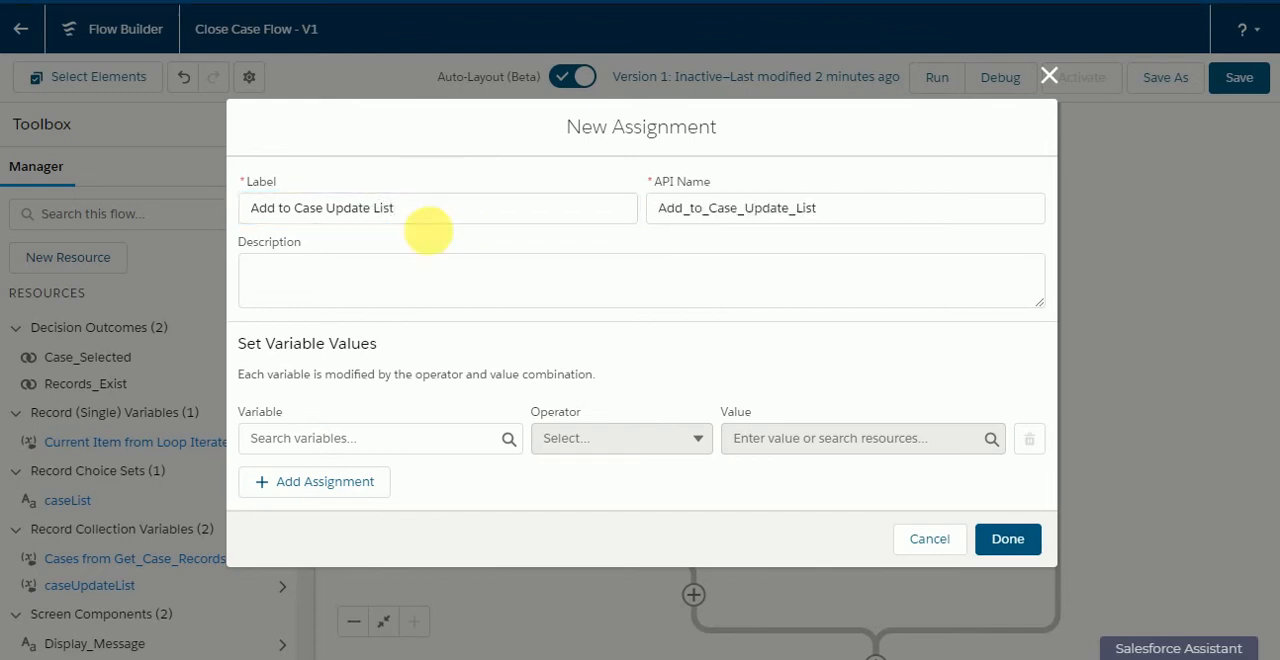
left_click(408, 442)
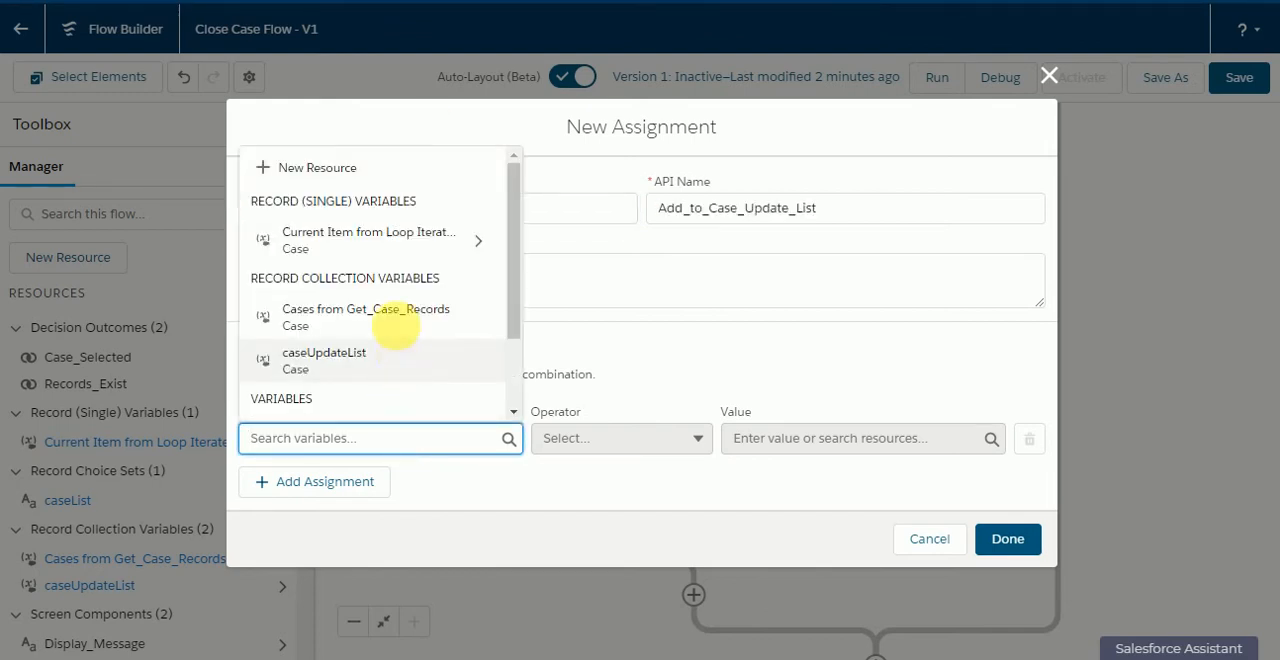
left_click(408, 255)
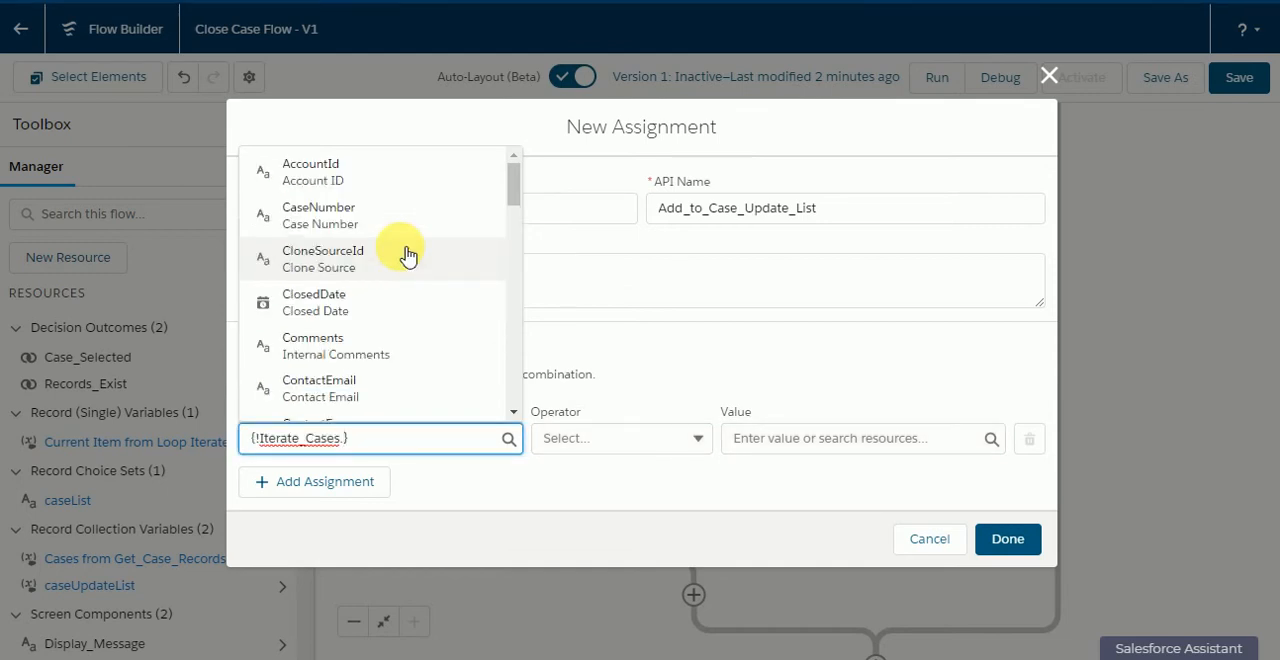
key("BackSpace")
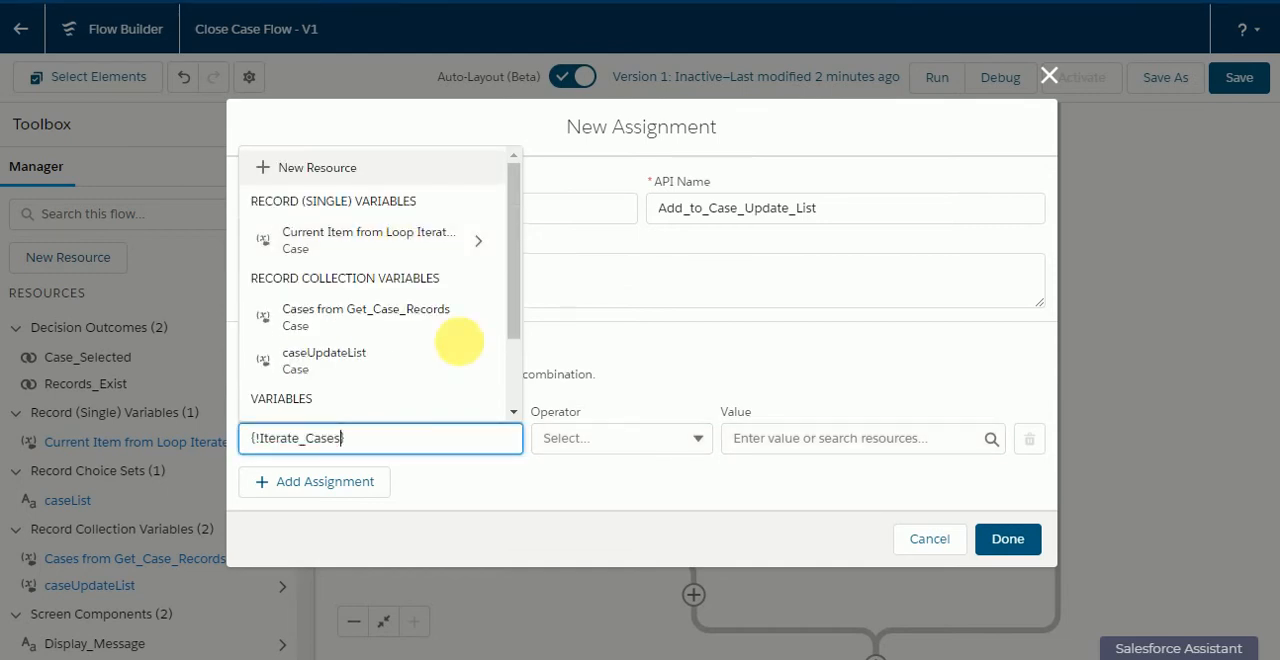
left_click(600, 442)
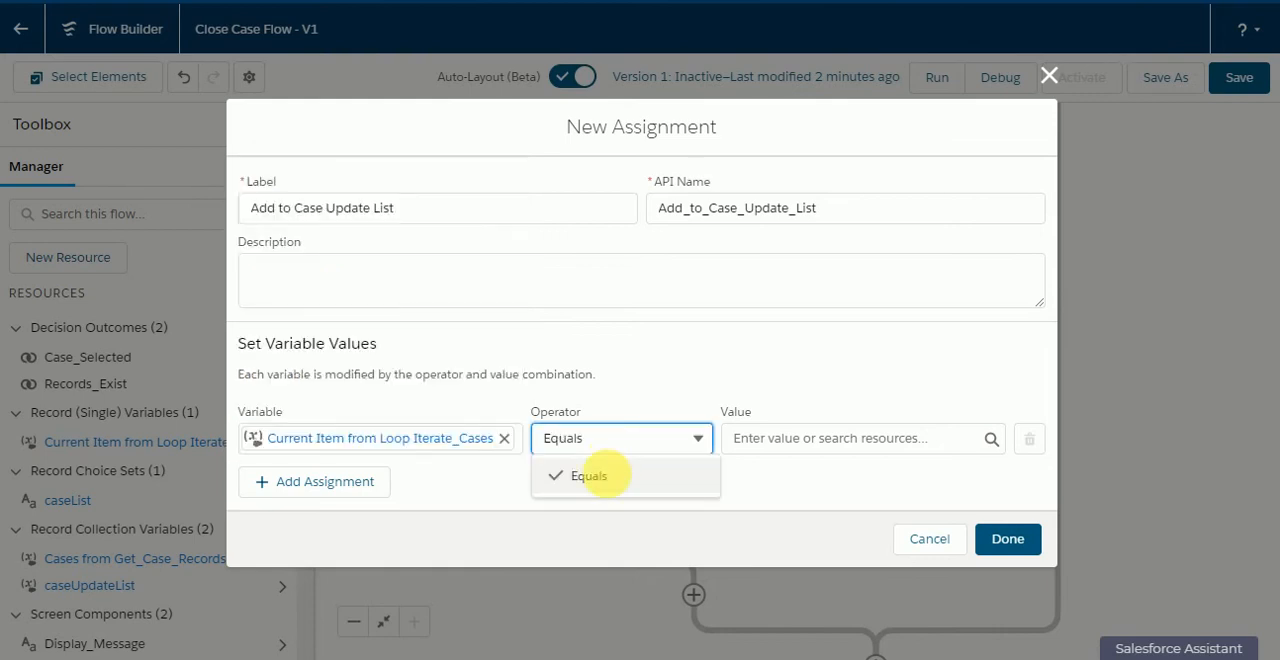
left_click(505, 440)
Step: Assign caseUpdateList with operator Add and the current item from loop Iterate_Cases, finish the assignment and save the flow
left_click(426, 441)
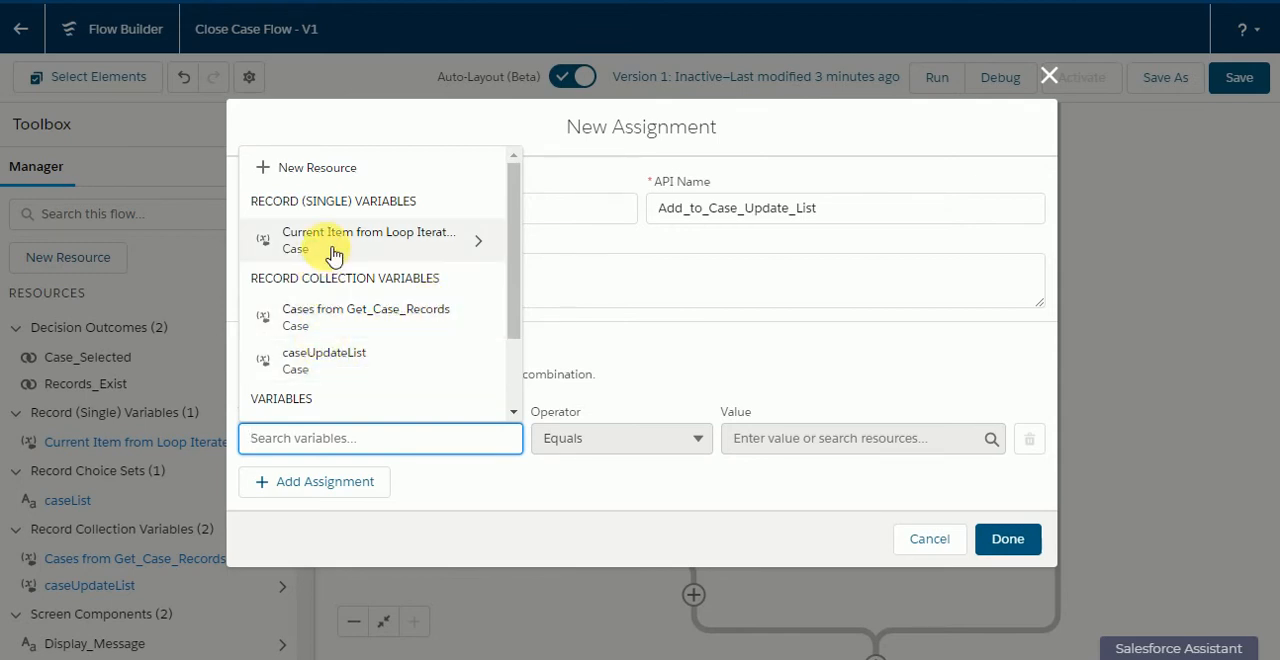
left_click(327, 360)
left_click(586, 438)
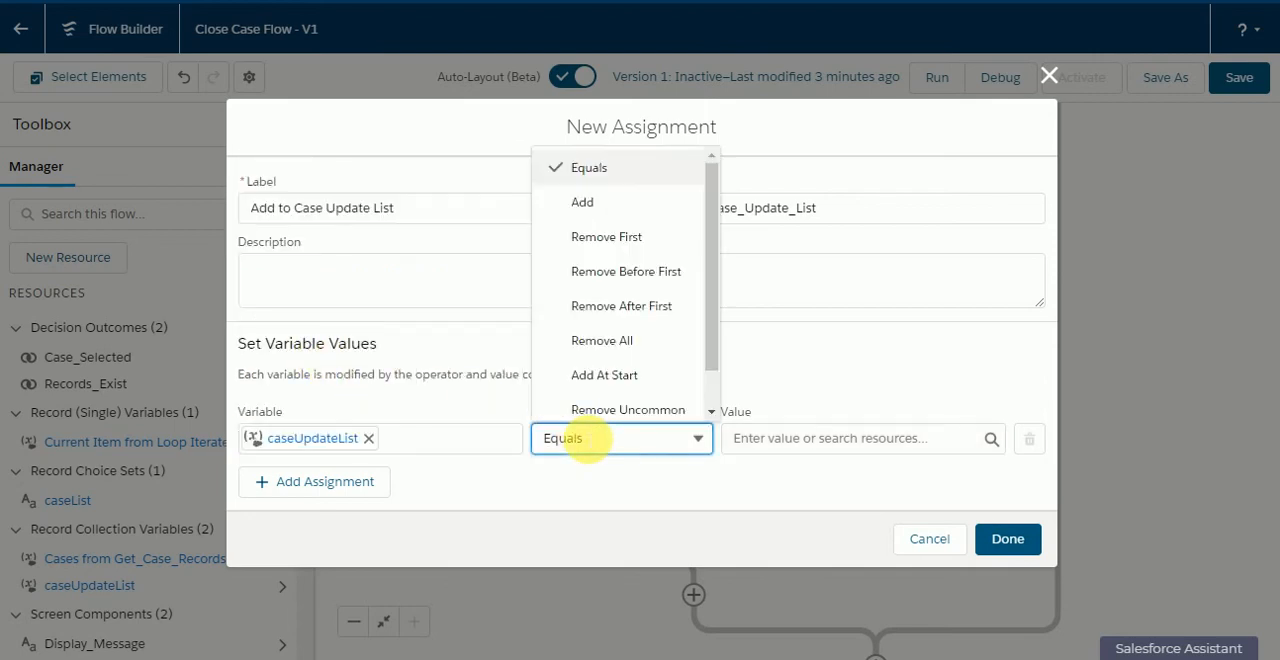
left_click(586, 204)
left_click(760, 440)
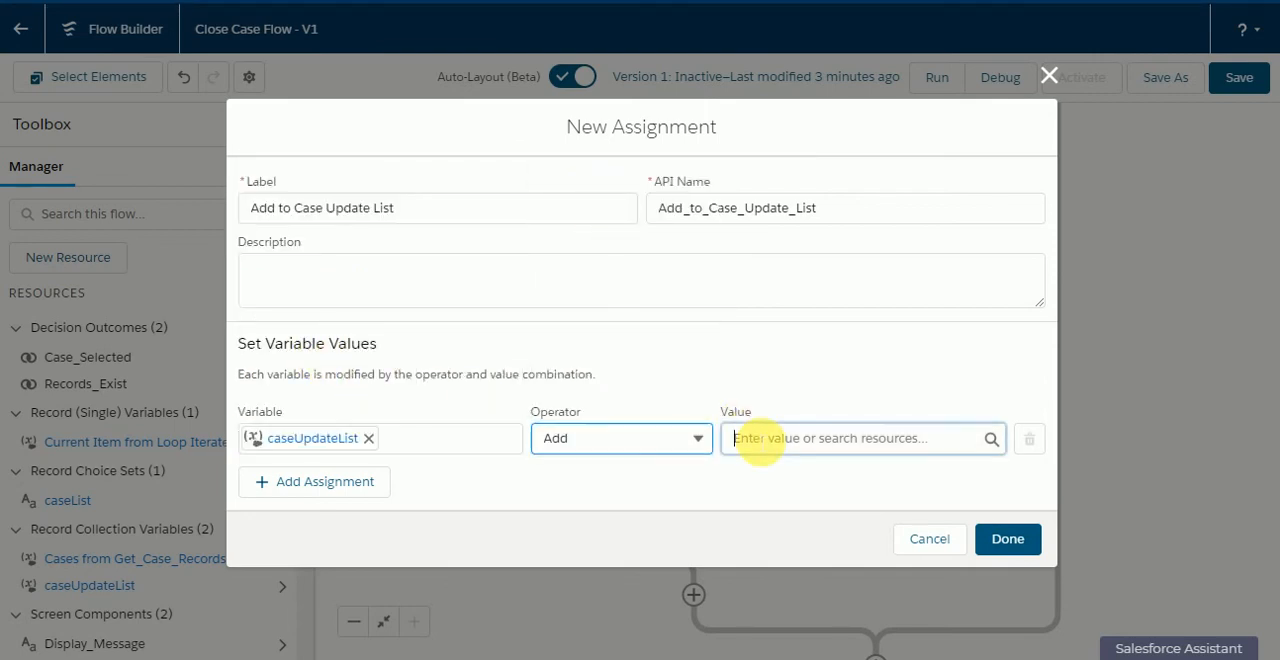
left_click(806, 251)
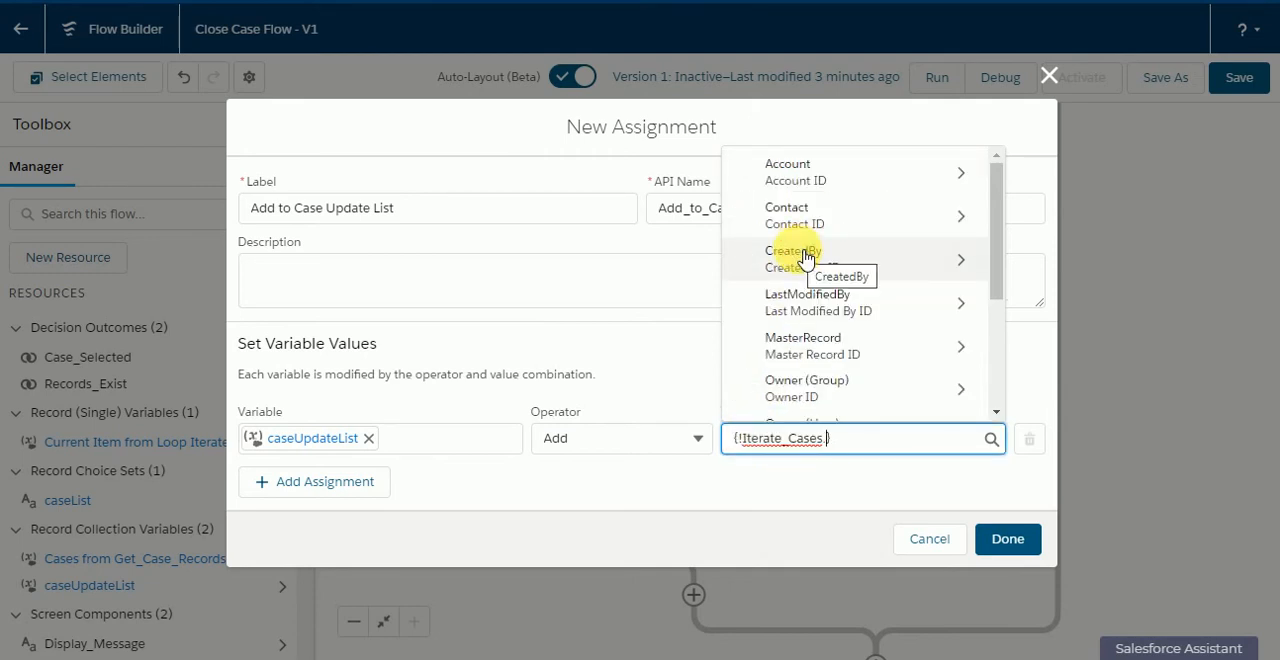
key("BackSpace")
left_click(654, 383)
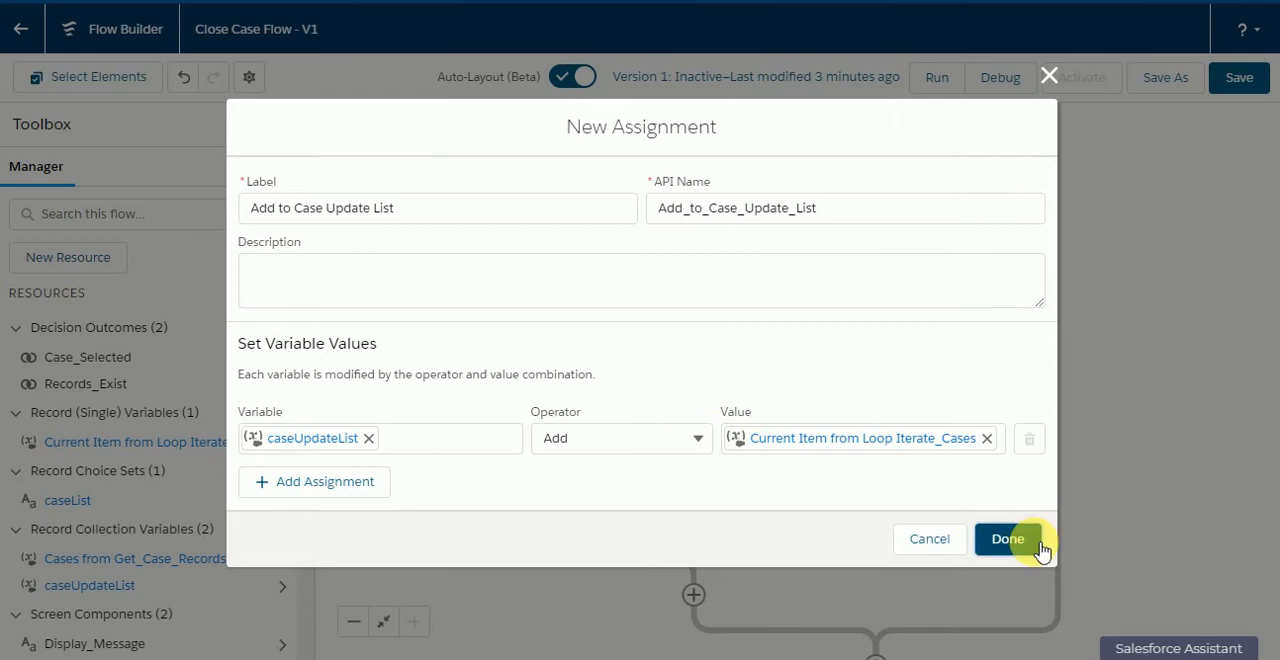
left_click(1007, 539)
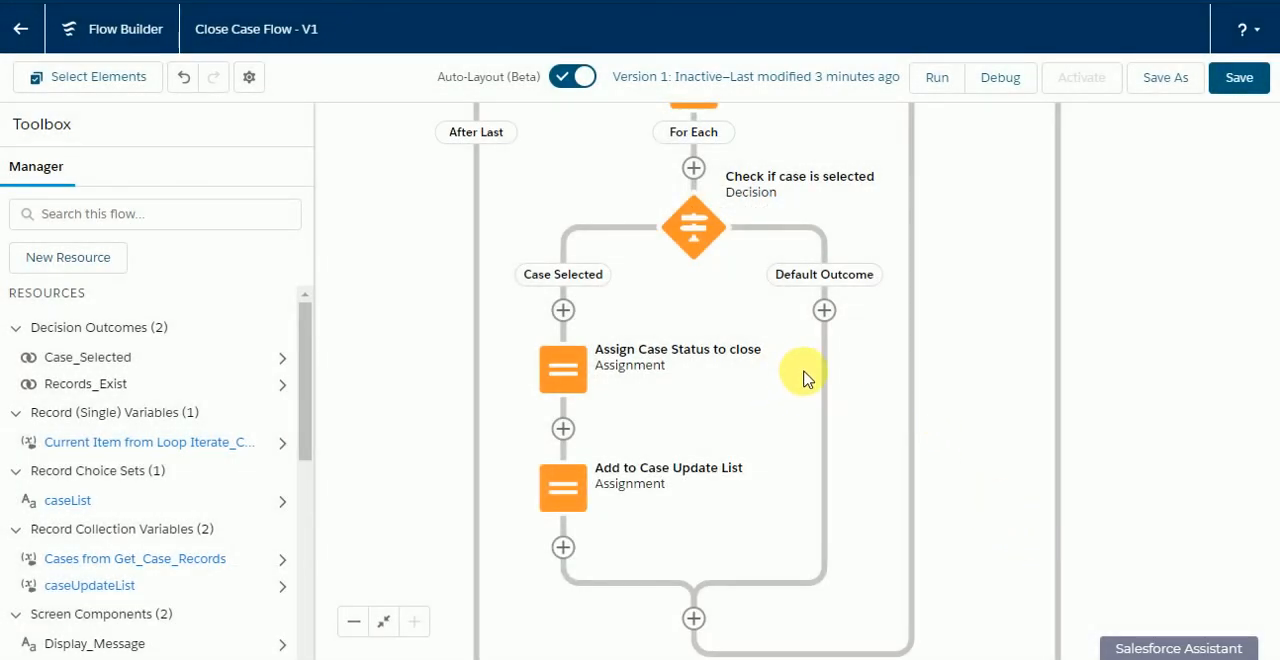
left_click(1240, 80)
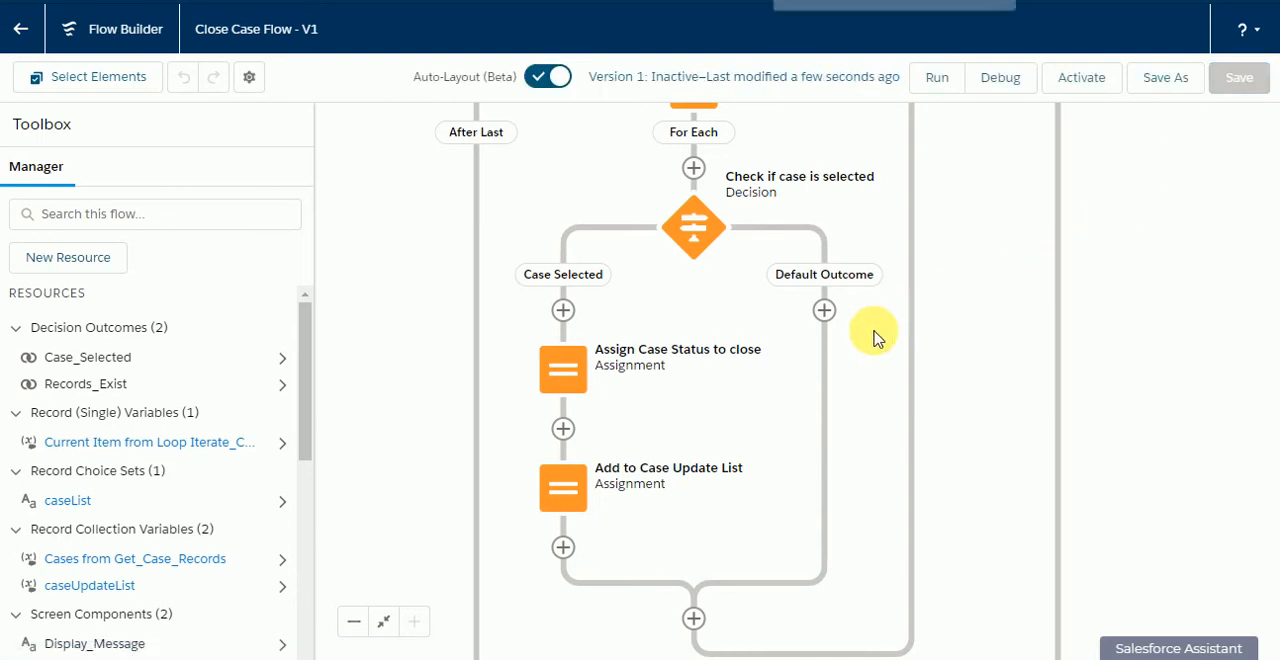
Step: Examine the Iterate Cases loop, its case selection decision, both assignments and the After Last path
left_click_drag(749, 349, 894, 534)
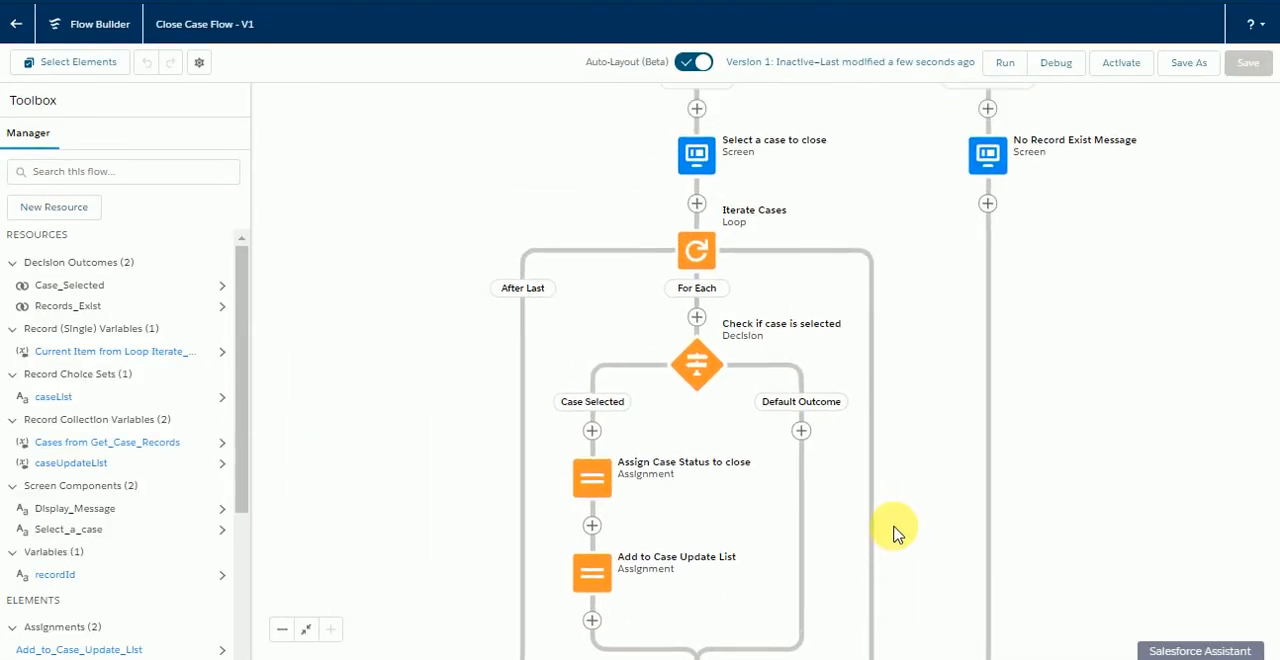
left_click_drag(954, 335, 882, 455)
key("ctrl+plus")
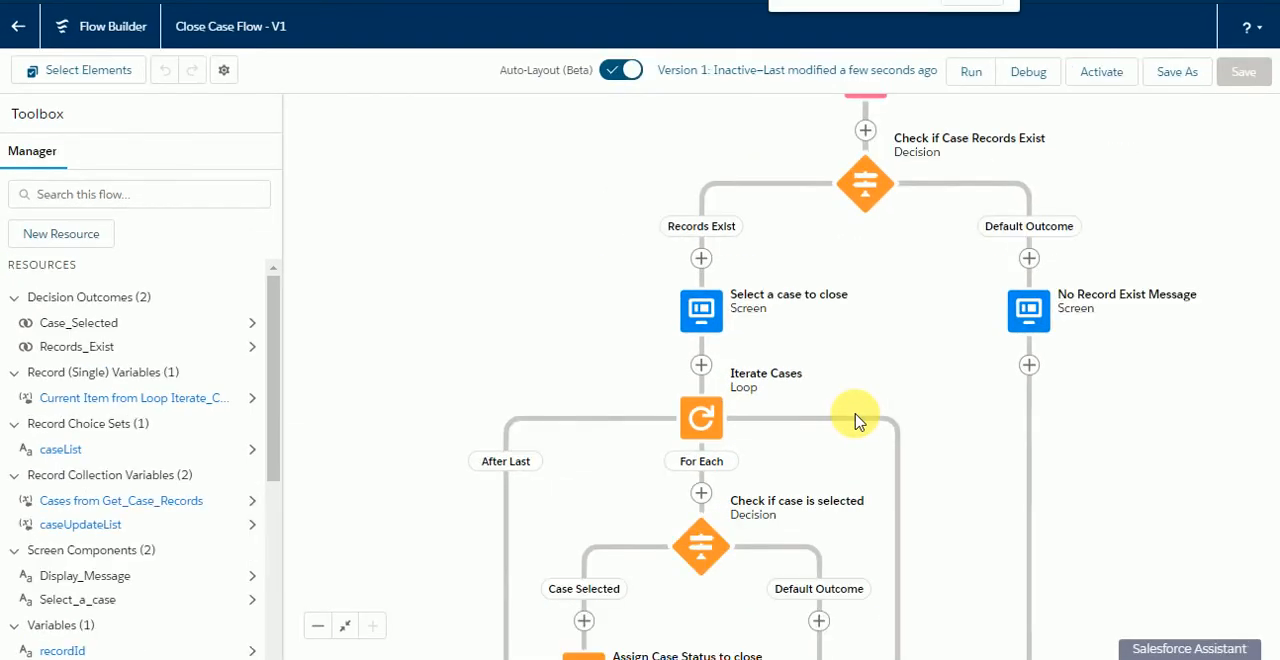
key("ctrl+plus")
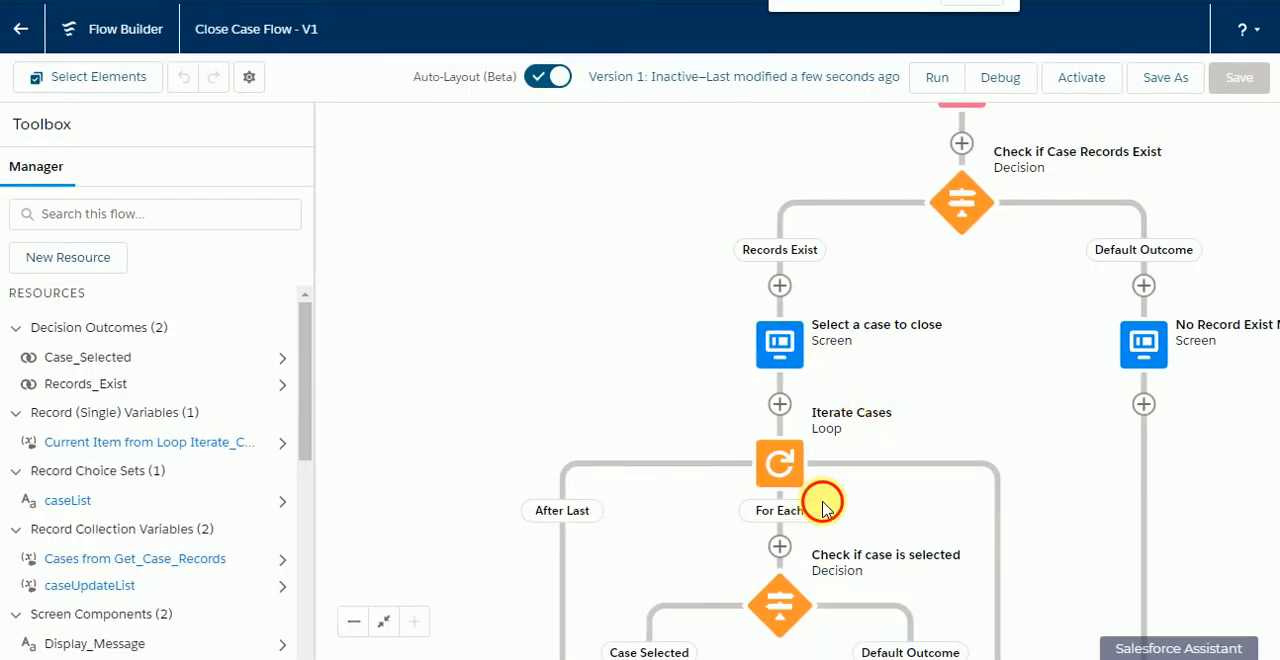
left_click_drag(826, 503, 742, 312)
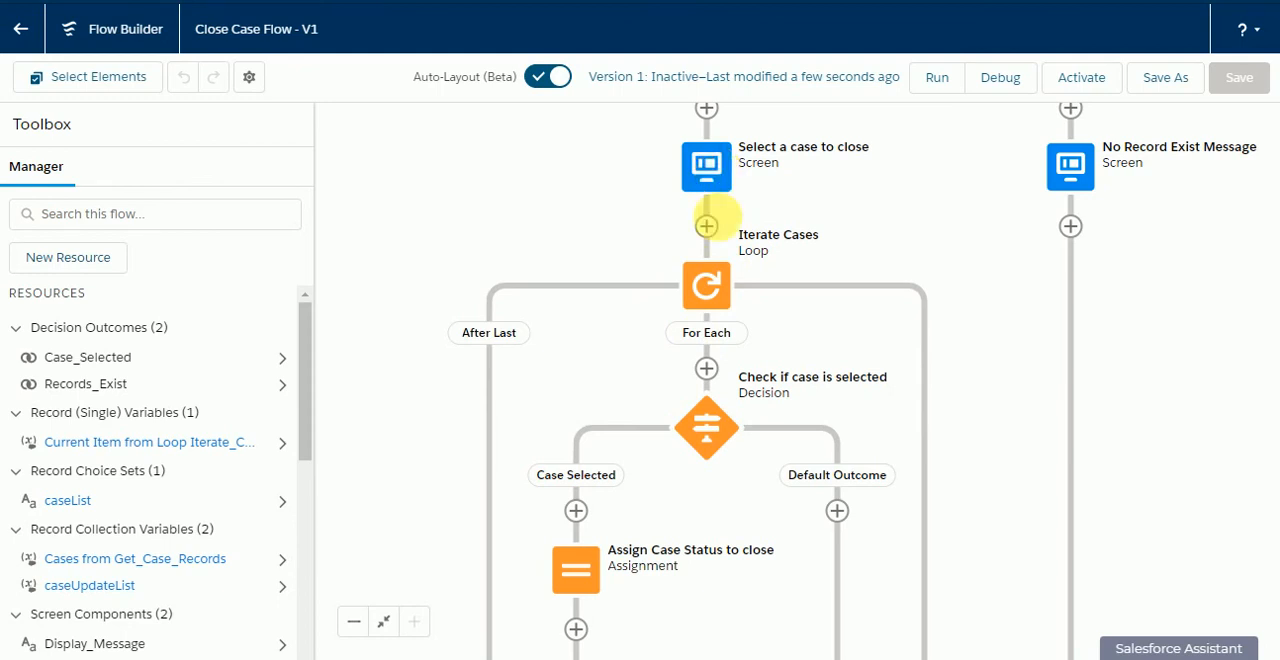
left_click_drag(723, 489, 754, 322)
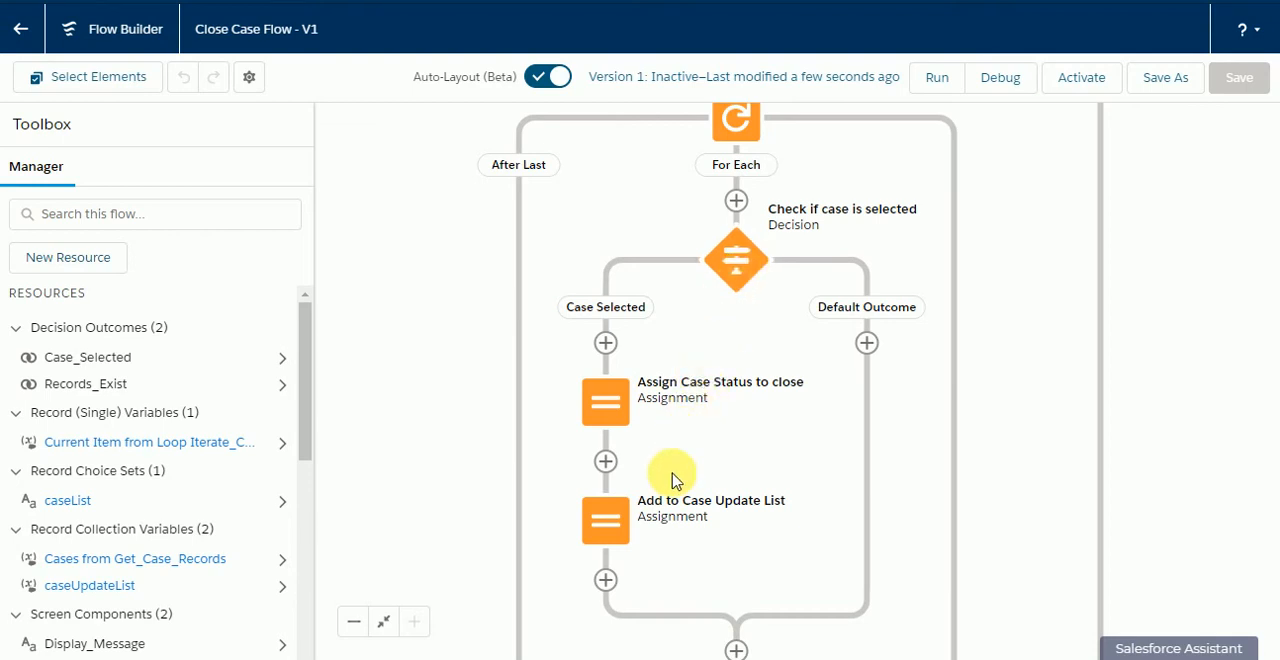
left_click_drag(669, 468, 679, 409)
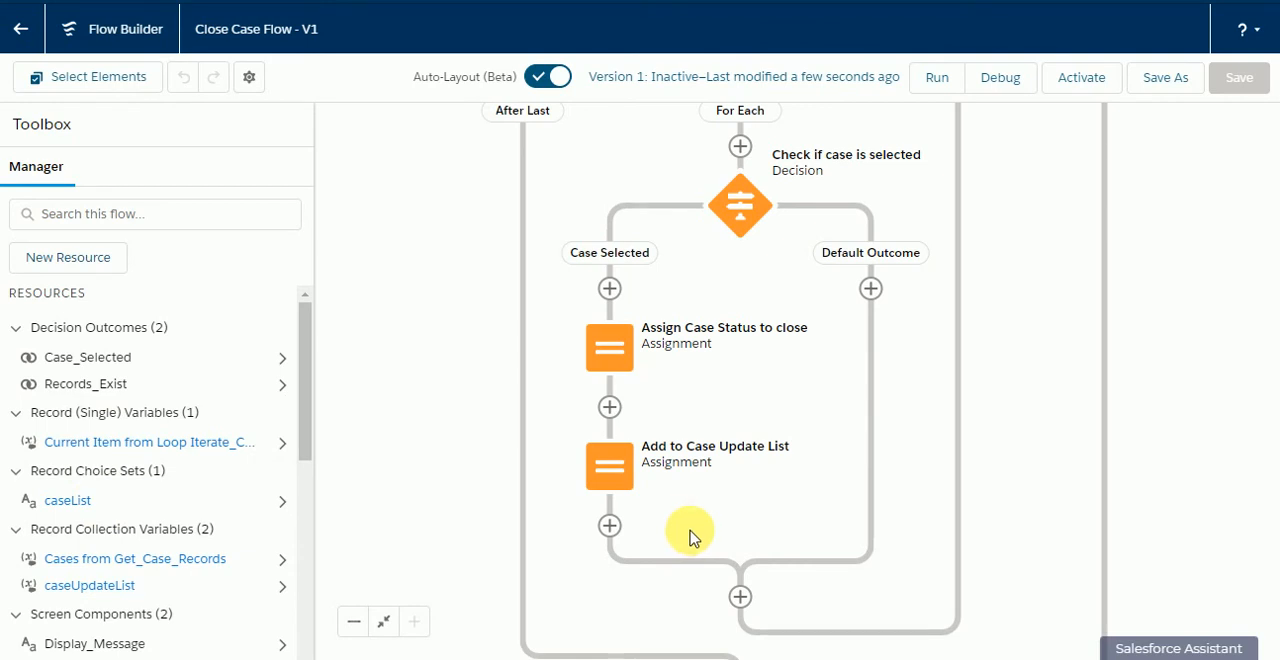
left_click_drag(690, 537, 677, 531)
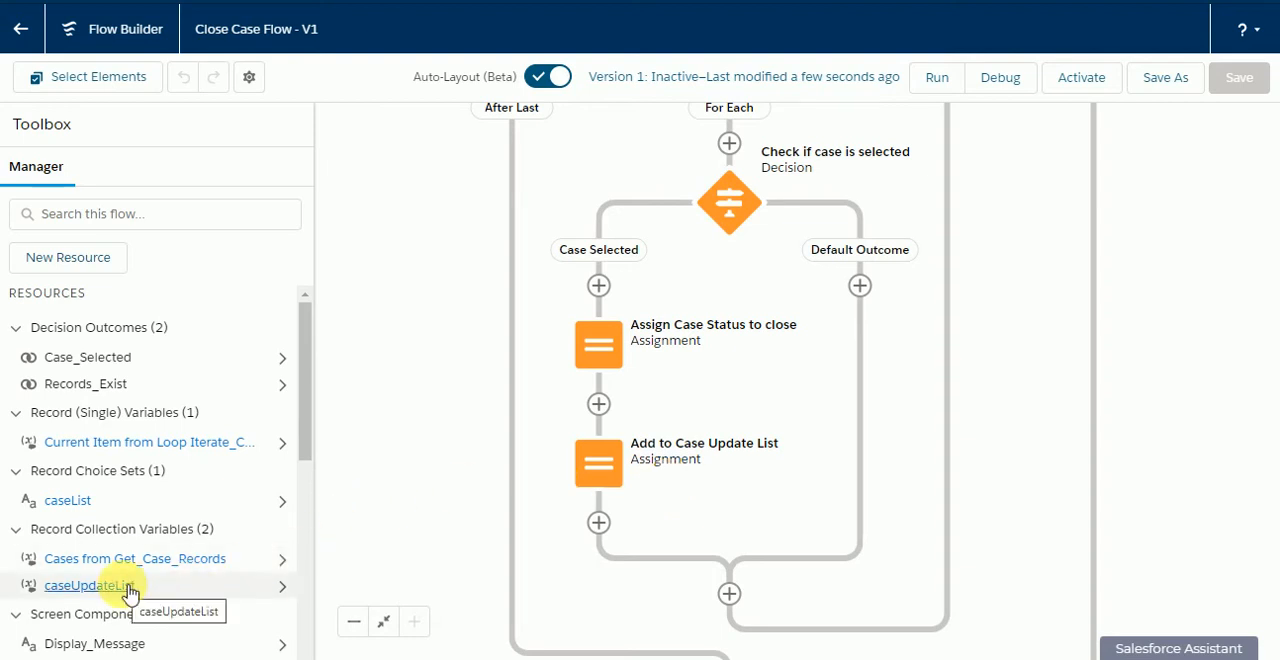
left_click_drag(752, 421, 693, 230)
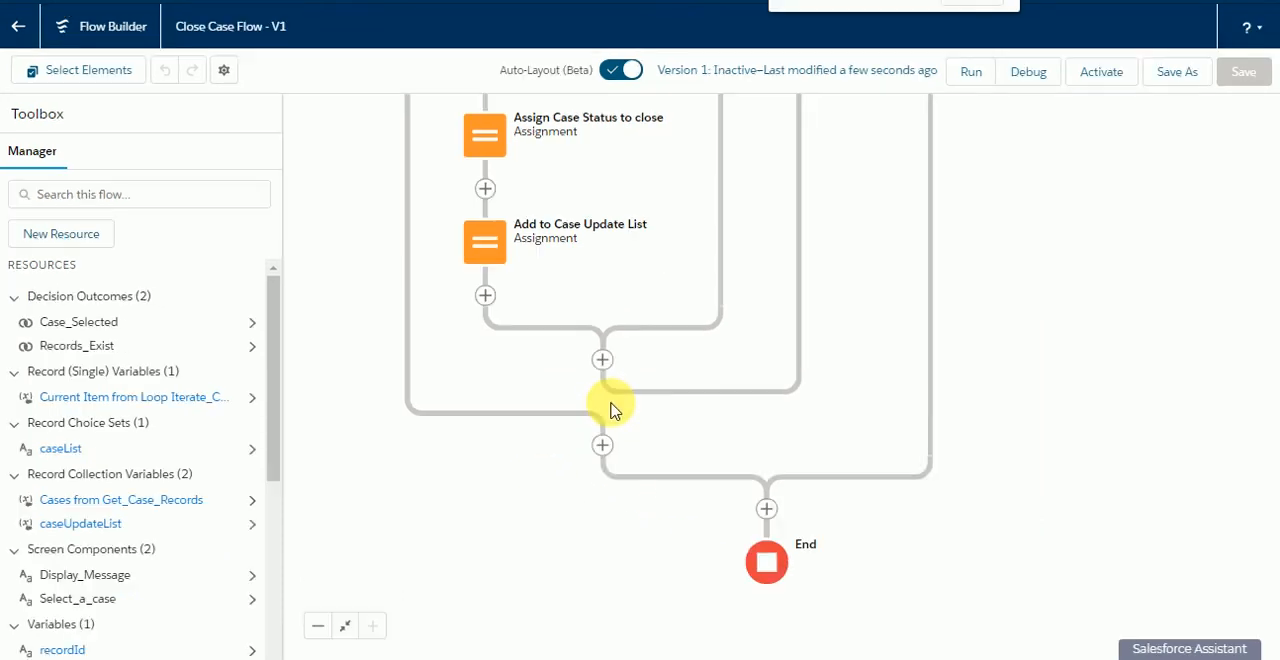
Step: Add a decision labelled "Check If Case Update list is not null" on the loop's After Last path
key("ctrl+minus")
key("ctrl+minus")
key("ctrl+minus")
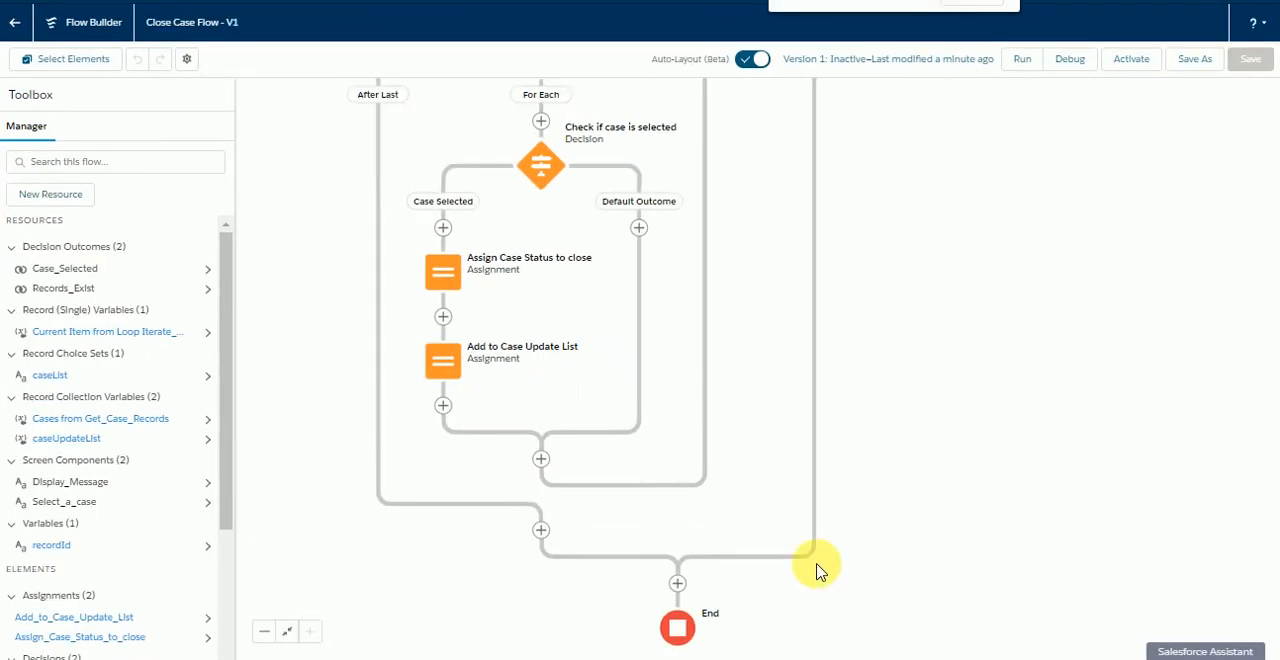
left_click_drag(790, 410, 746, 291)
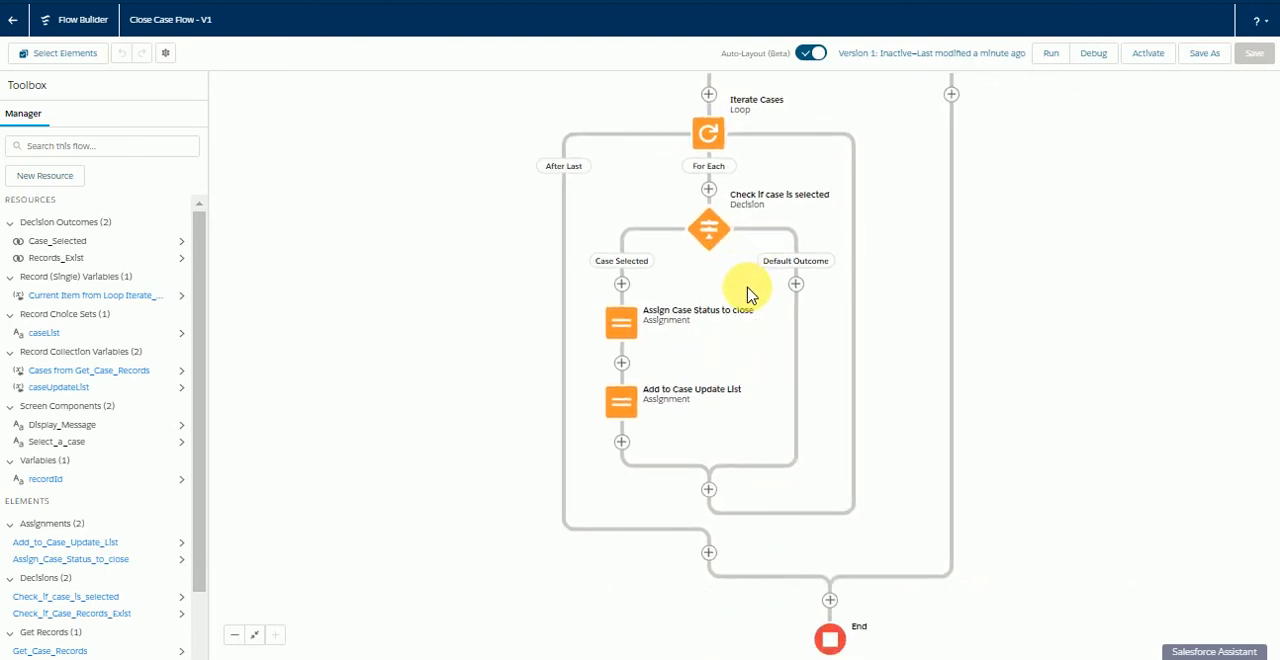
left_click(709, 554)
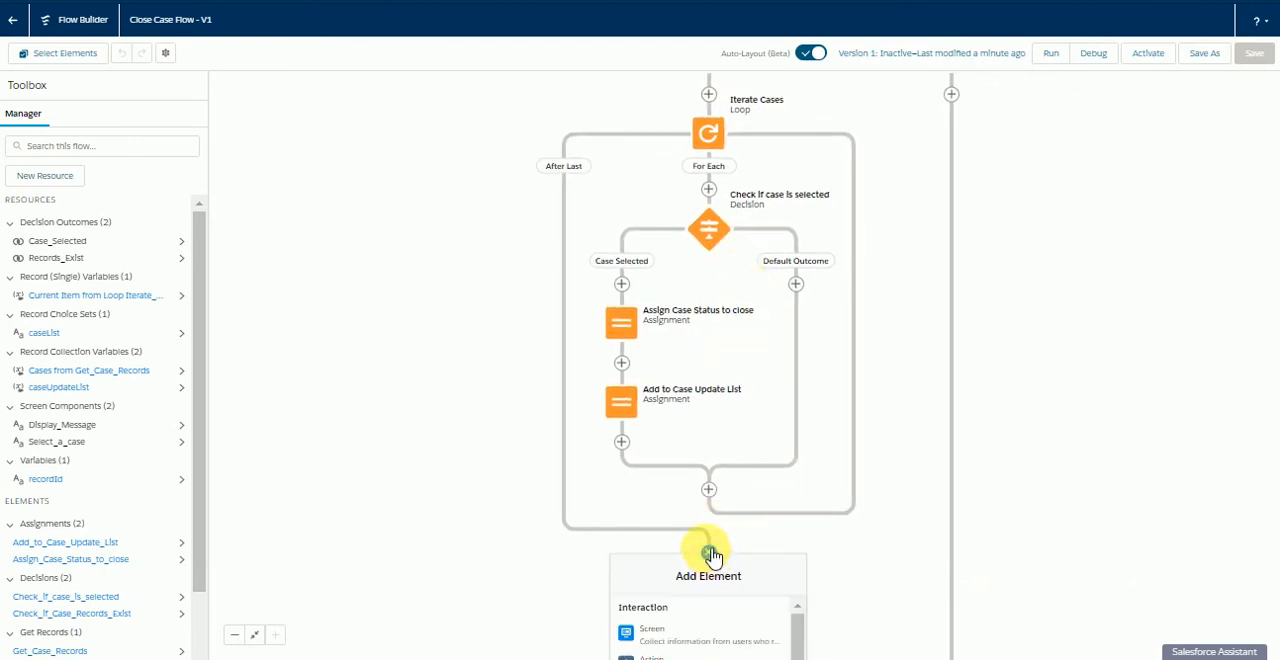
left_click_drag(879, 542, 860, 296)
left_click(689, 309)
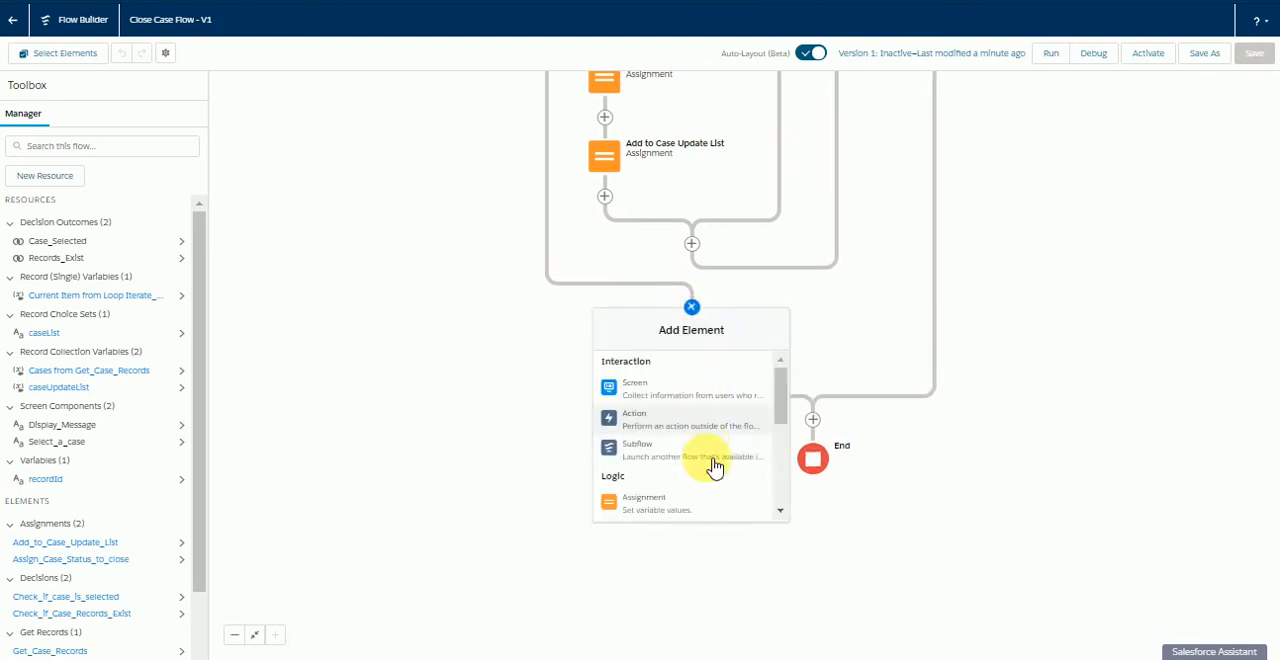
scroll(708, 466, "down", 3)
left_click(695, 447)
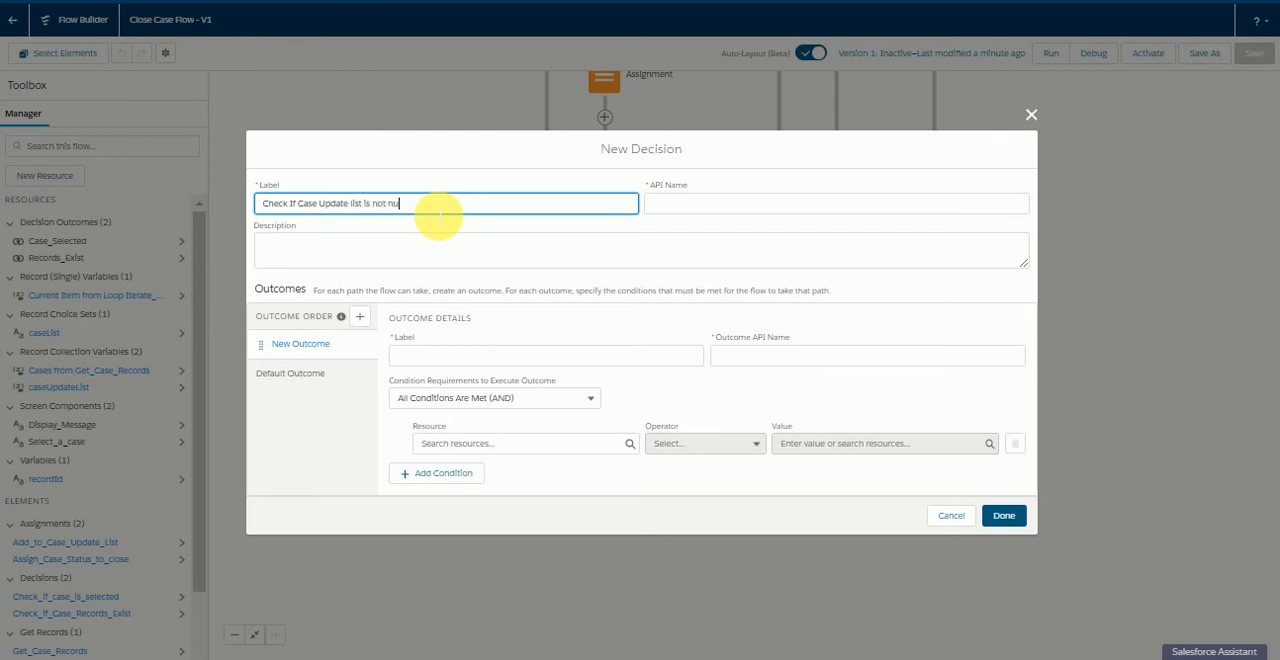
left_click(441, 186)
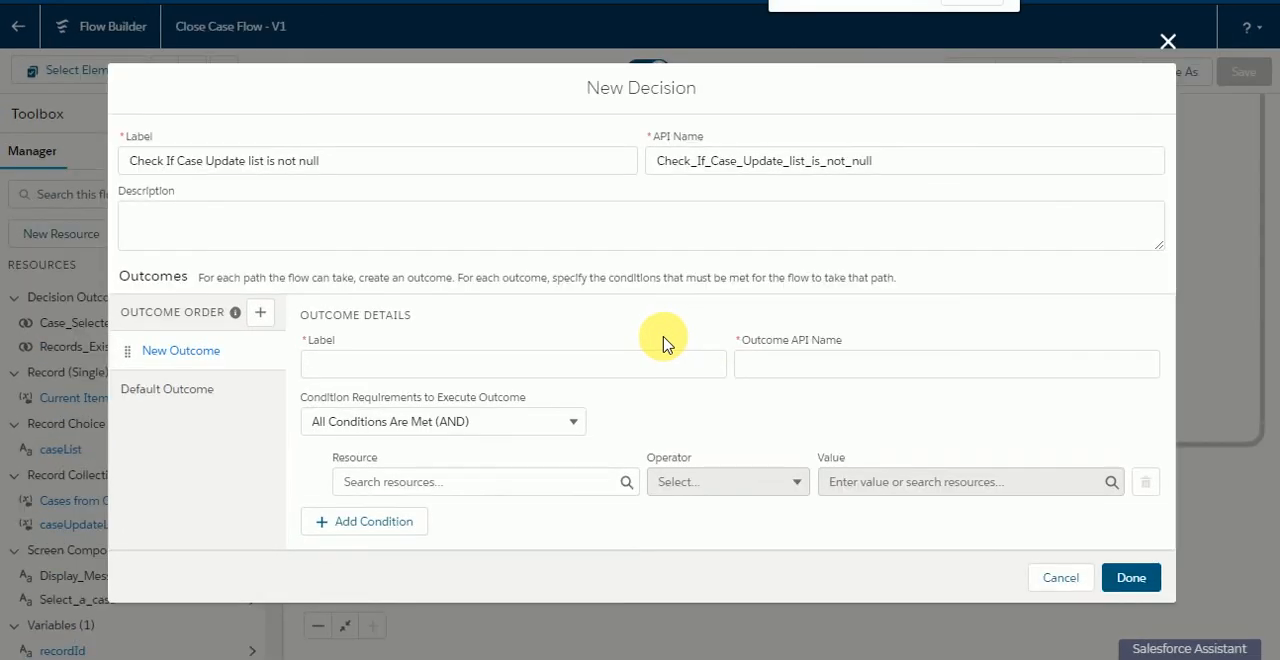
Step: Label the decision's new outcome "CaseUpdateList is not Null"
left_click(510, 368)
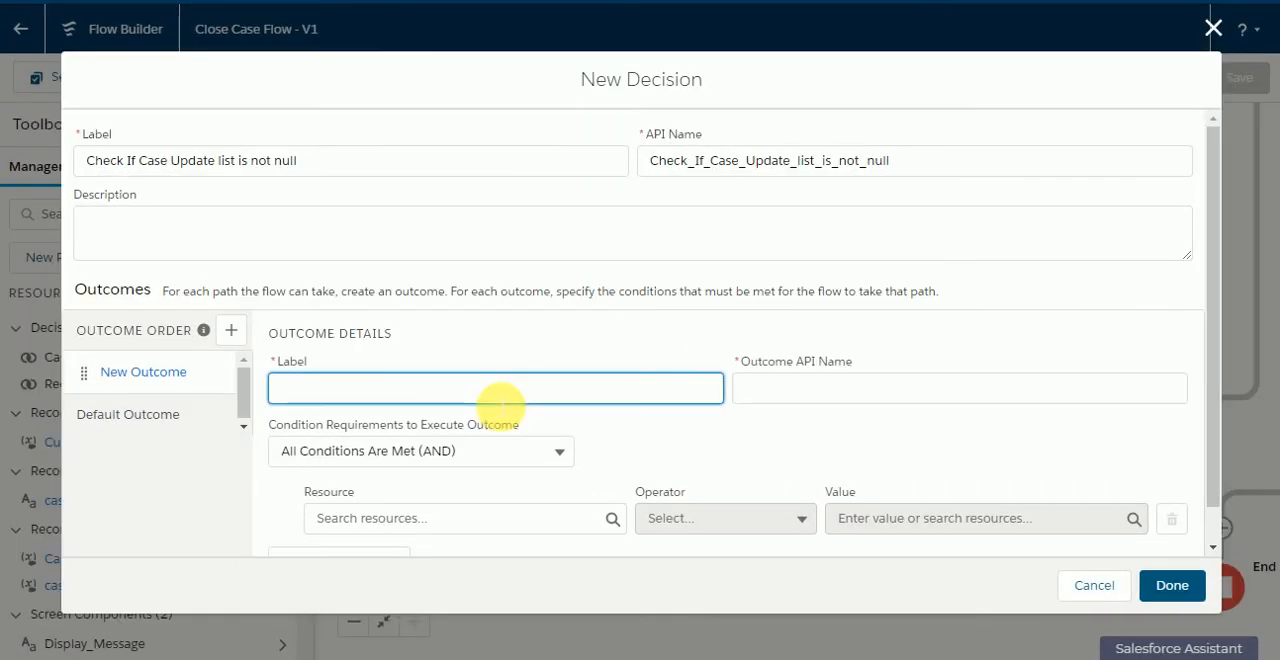
type("CaseUpda")
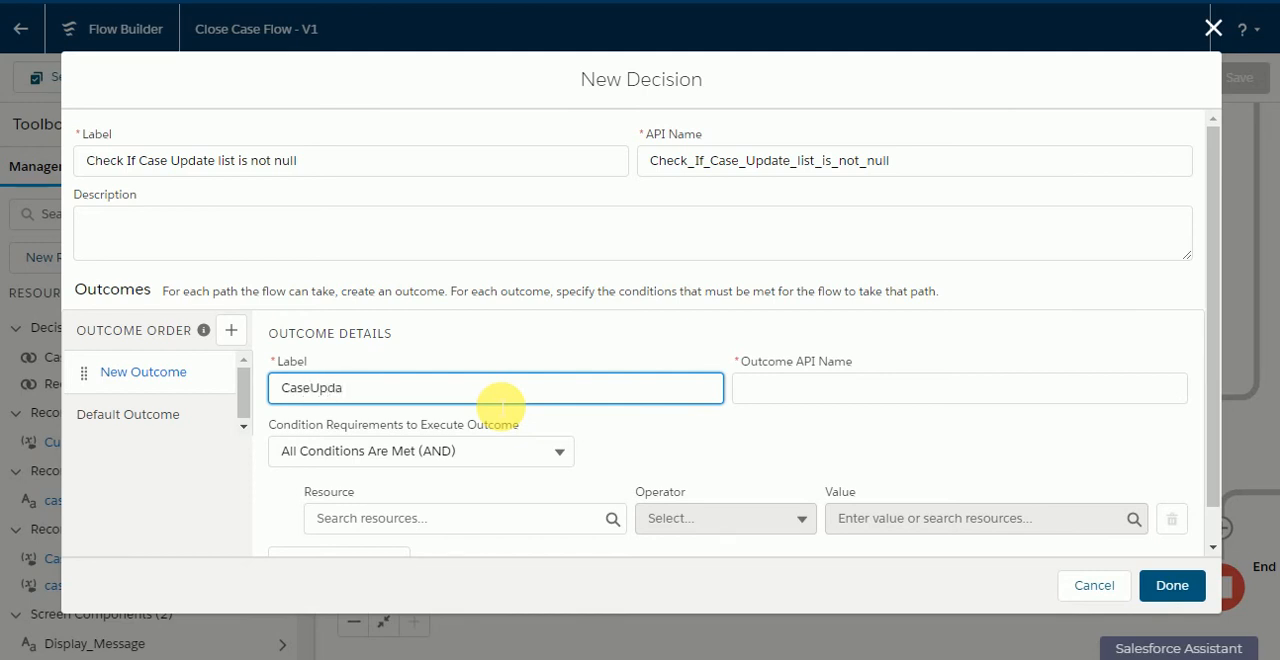
type("teList is not Null")
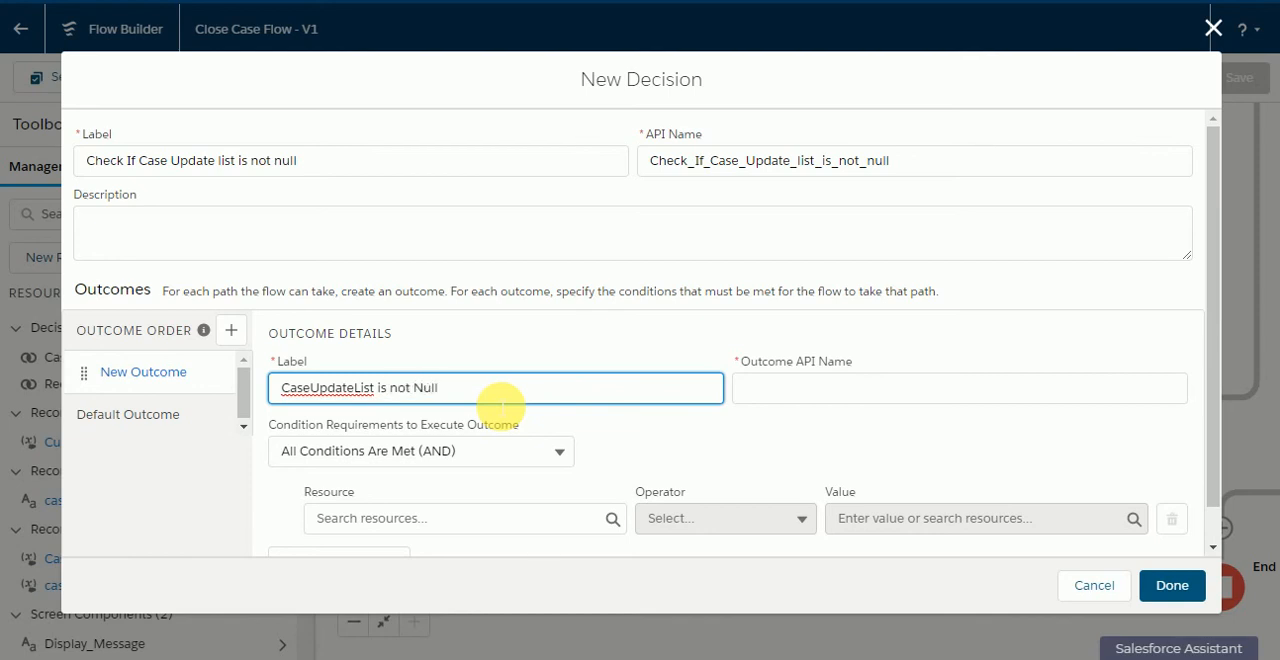
left_click(540, 350)
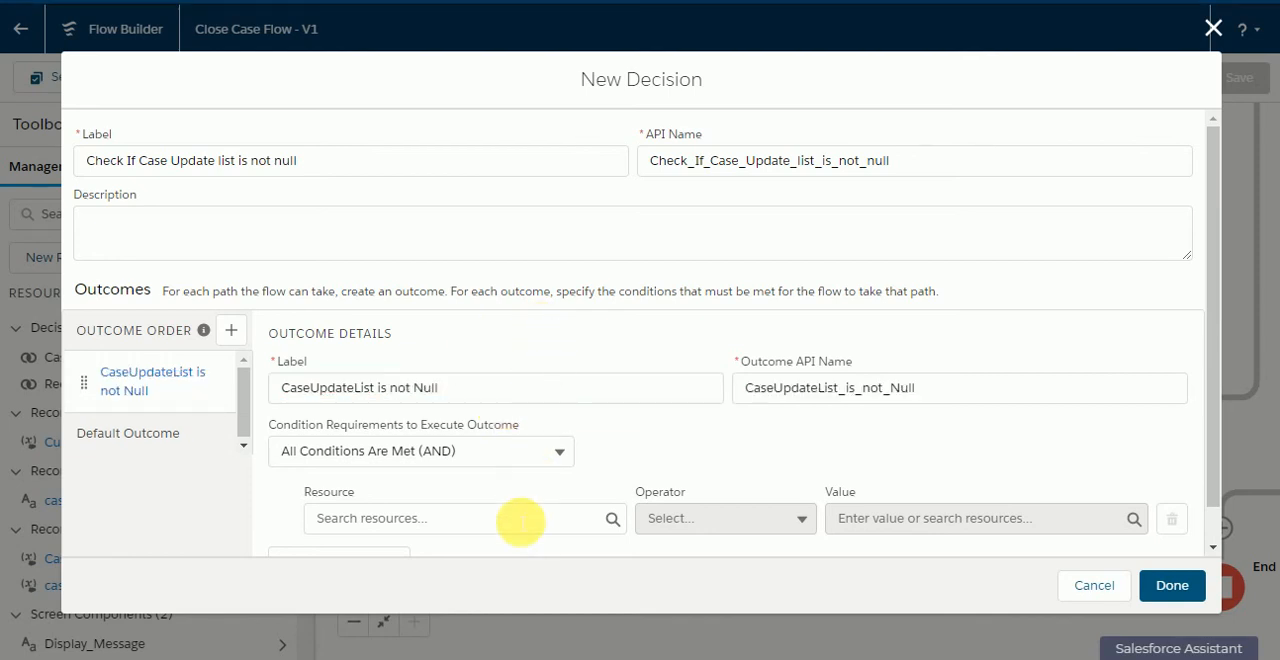
Step: Set the outcome's condition to caseUpdateList Is Null $GlobalConstant.False and finish the decision
left_click(518, 519)
scroll(508, 471, "down", 1)
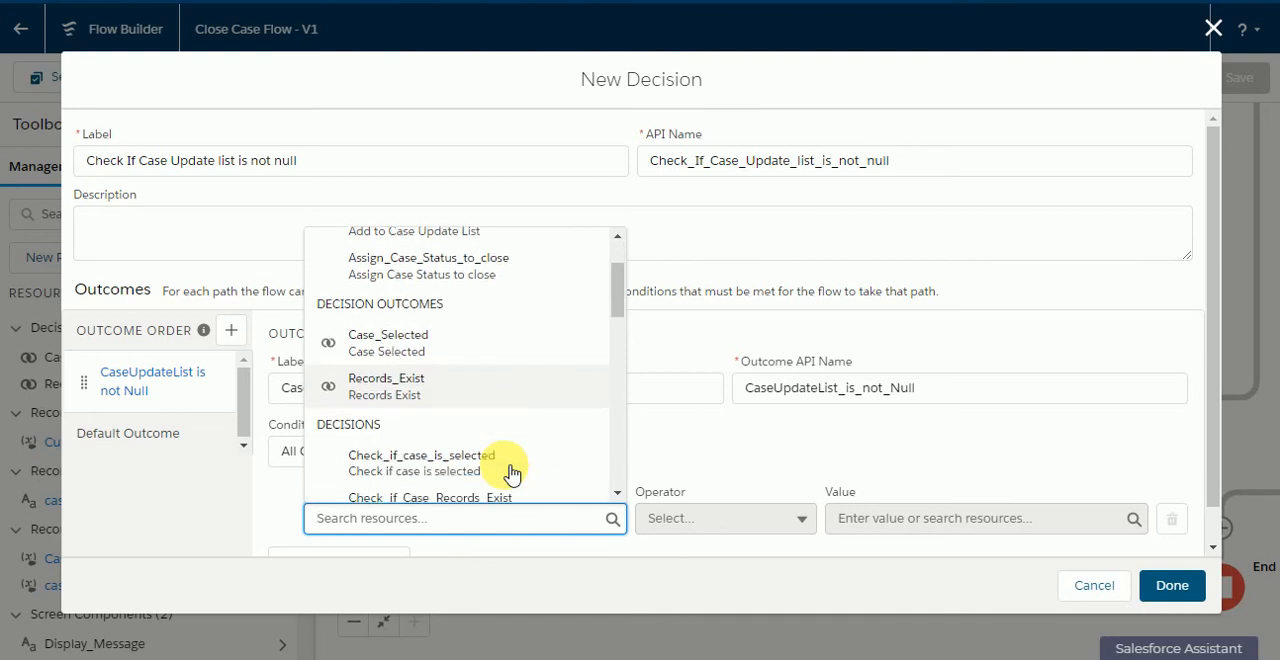
scroll(510, 457, "down", 3)
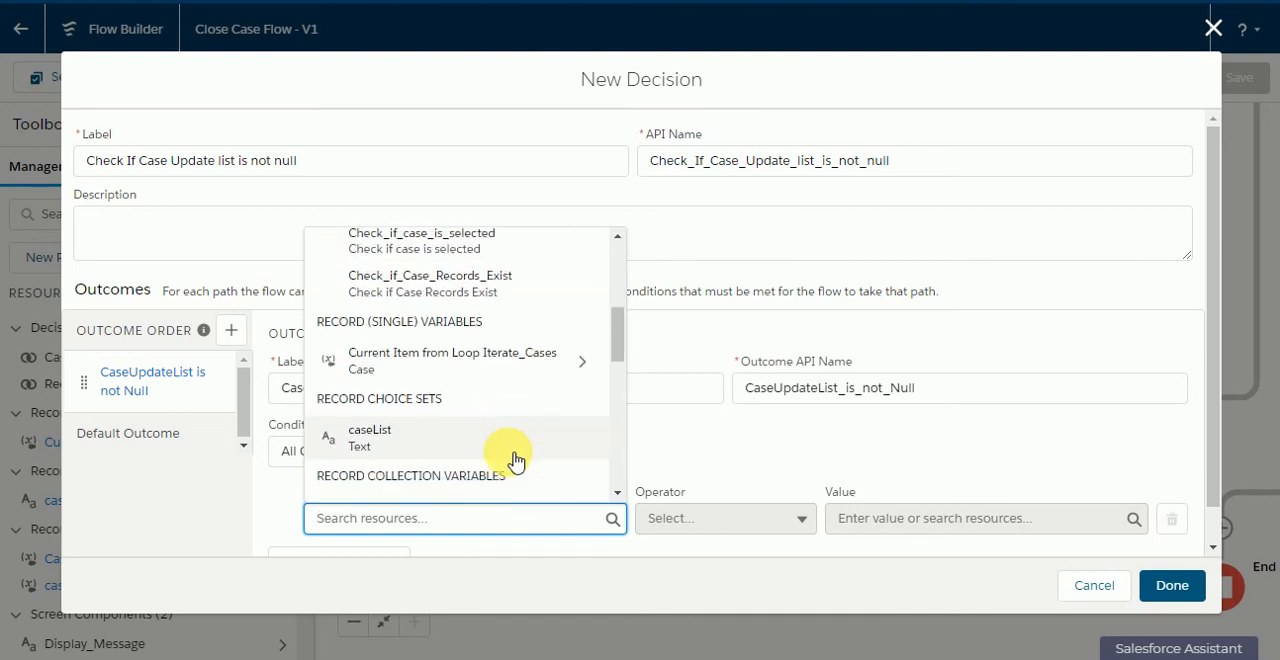
left_click(486, 482)
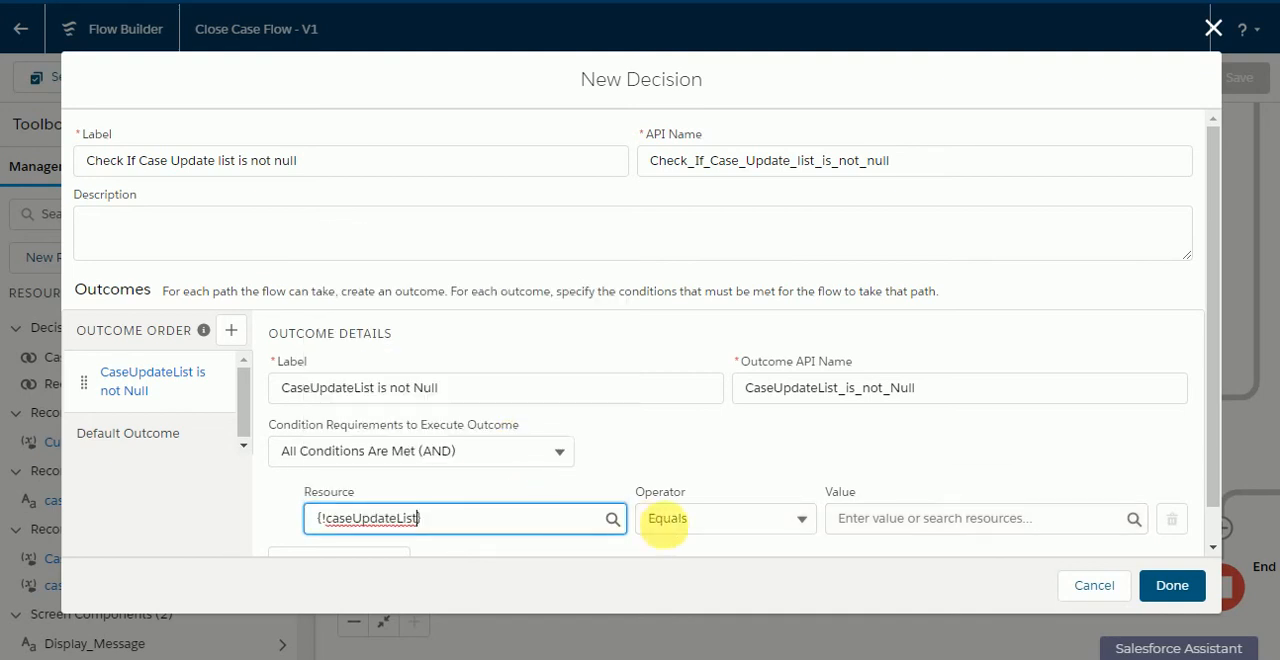
left_click(674, 532)
left_click(692, 481)
left_click(850, 530)
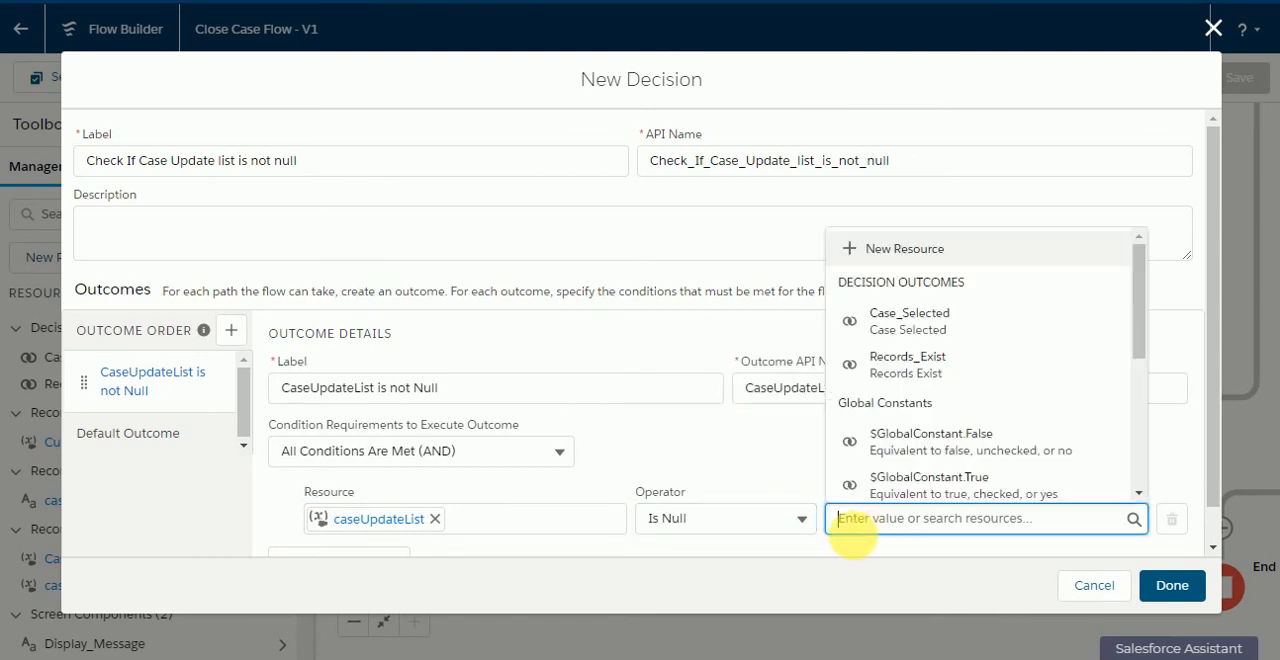
type("false")
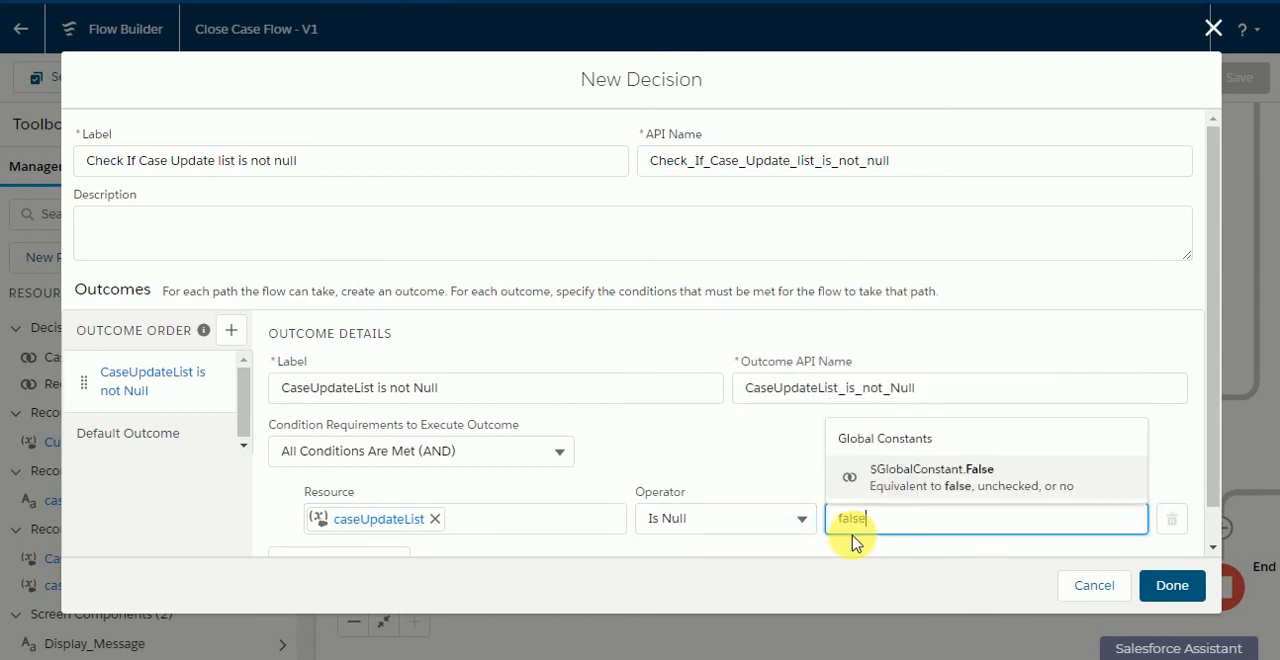
left_click(998, 484)
left_click(1180, 588)
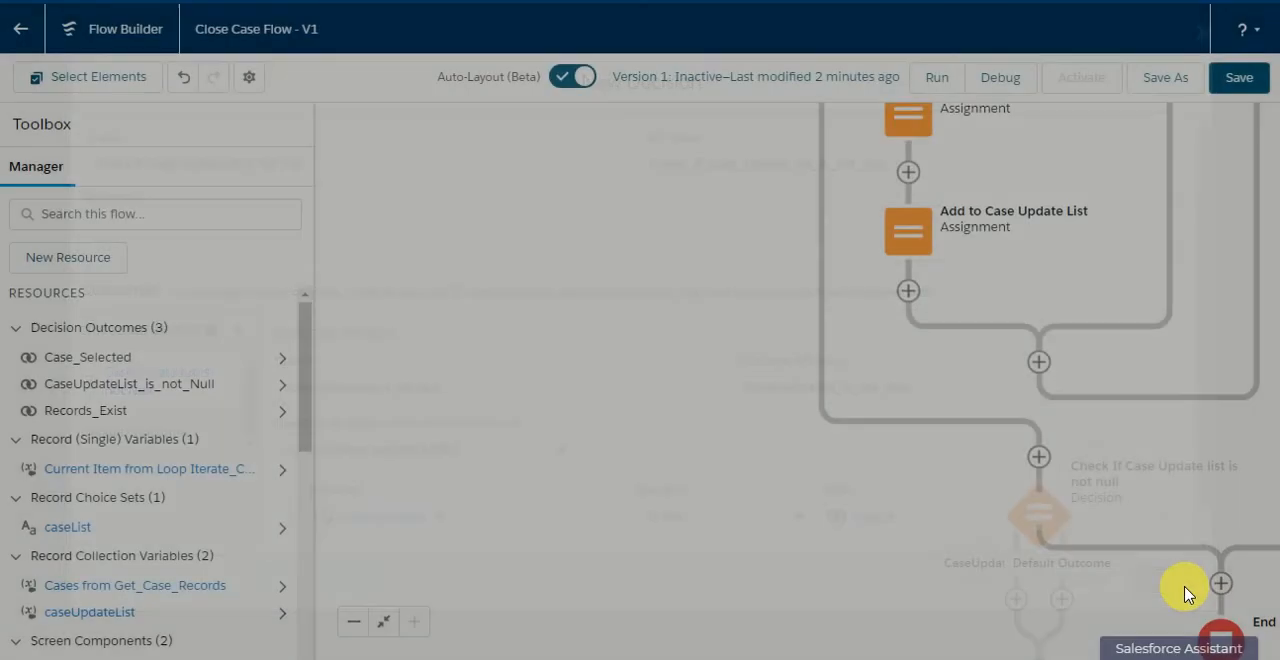
Step: Add an Update Records element labelled "Update the Case Record" on the CaseUpdateList is not Null path, updating the caseUpdateList collection
left_click_drag(771, 450, 591, 336)
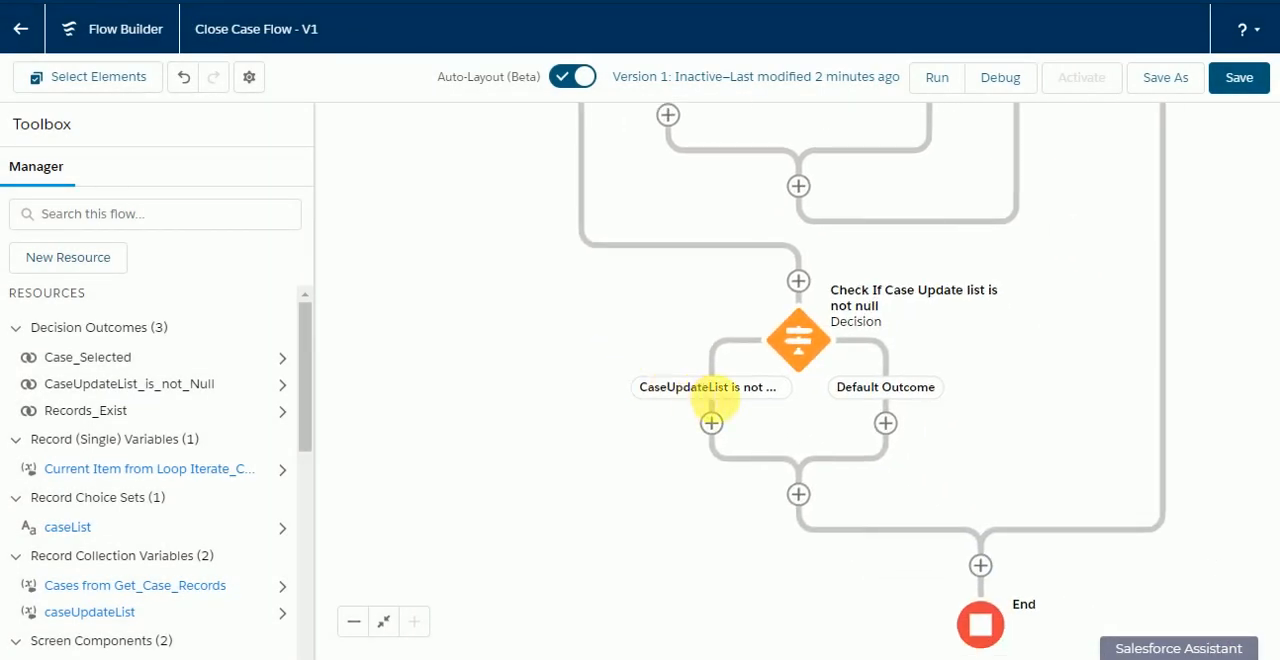
left_click(711, 424)
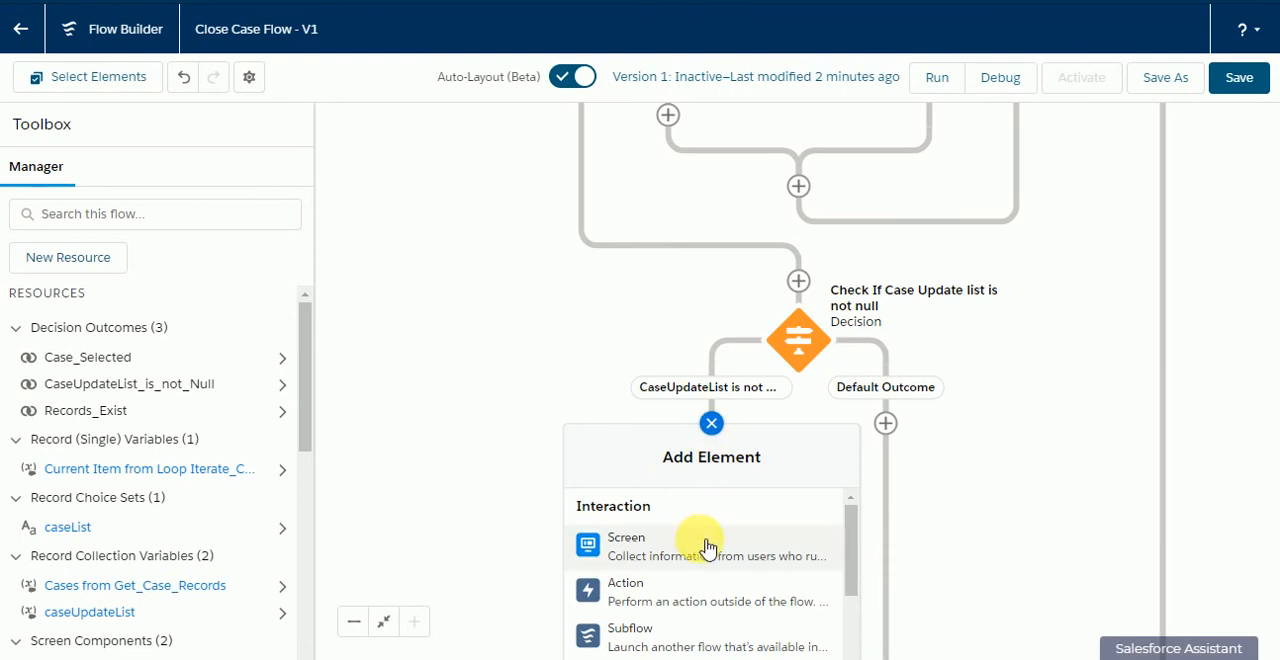
scroll(718, 574, "down", 3)
scroll(716, 577, "down", 1)
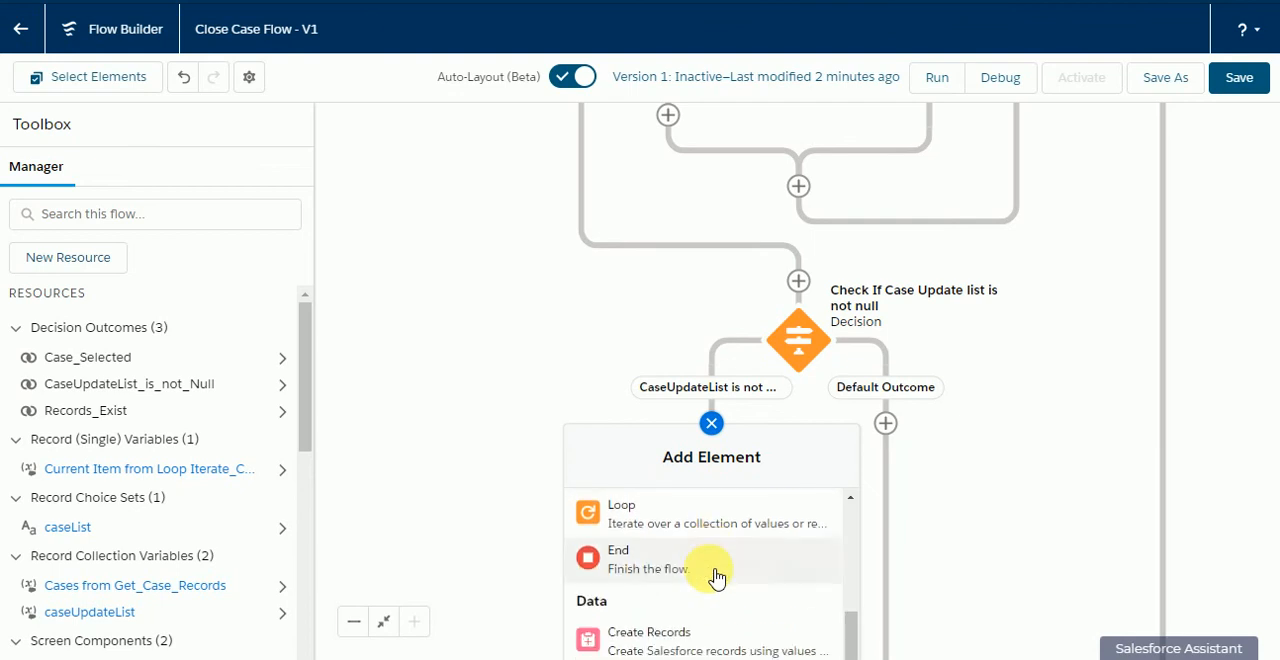
scroll(716, 577, "down", 1)
left_click(720, 617)
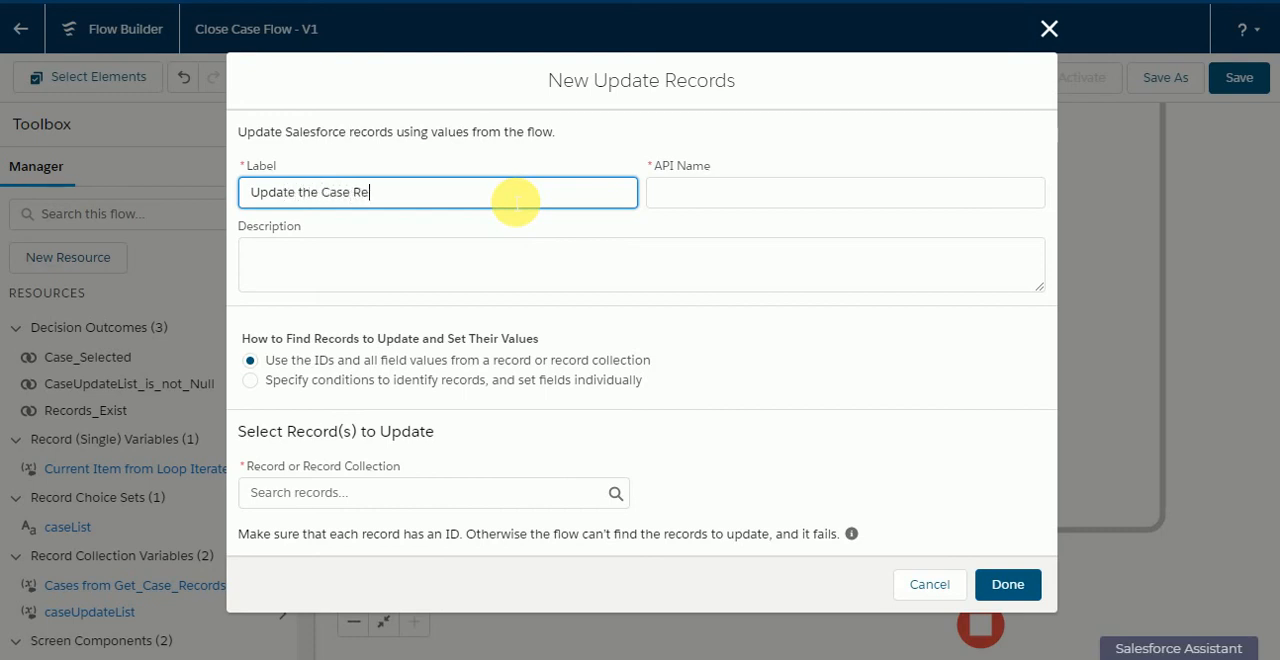
type("d")
left_click(551, 157)
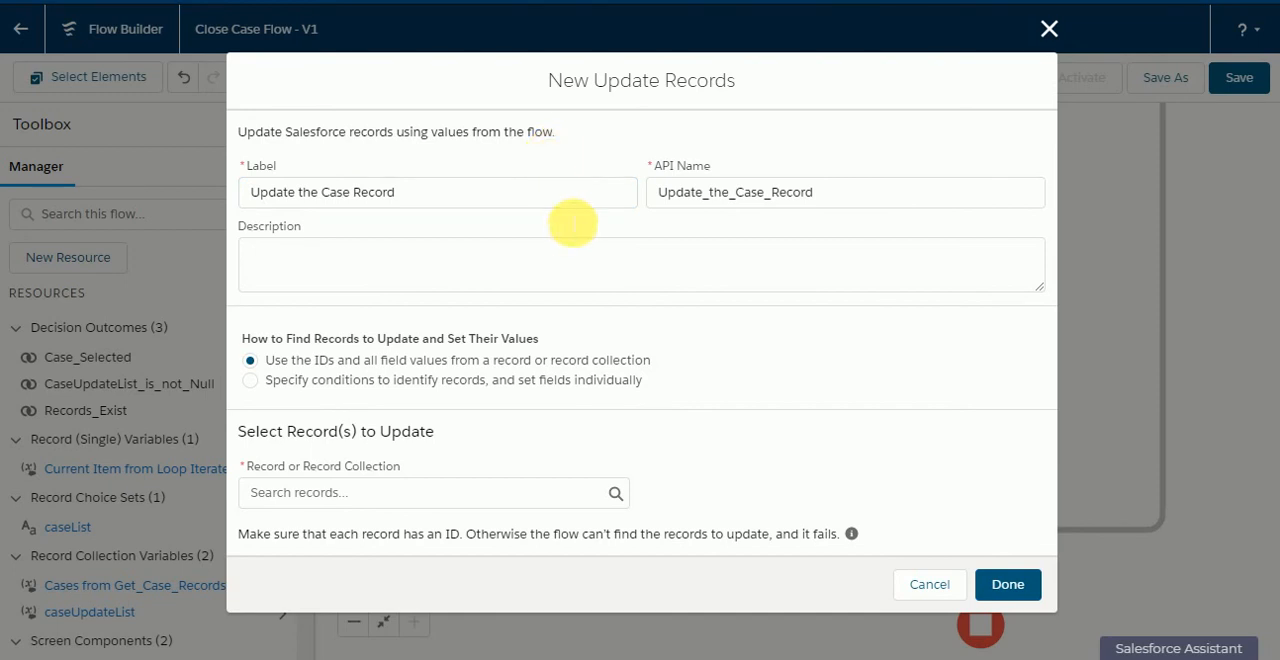
left_click(438, 494)
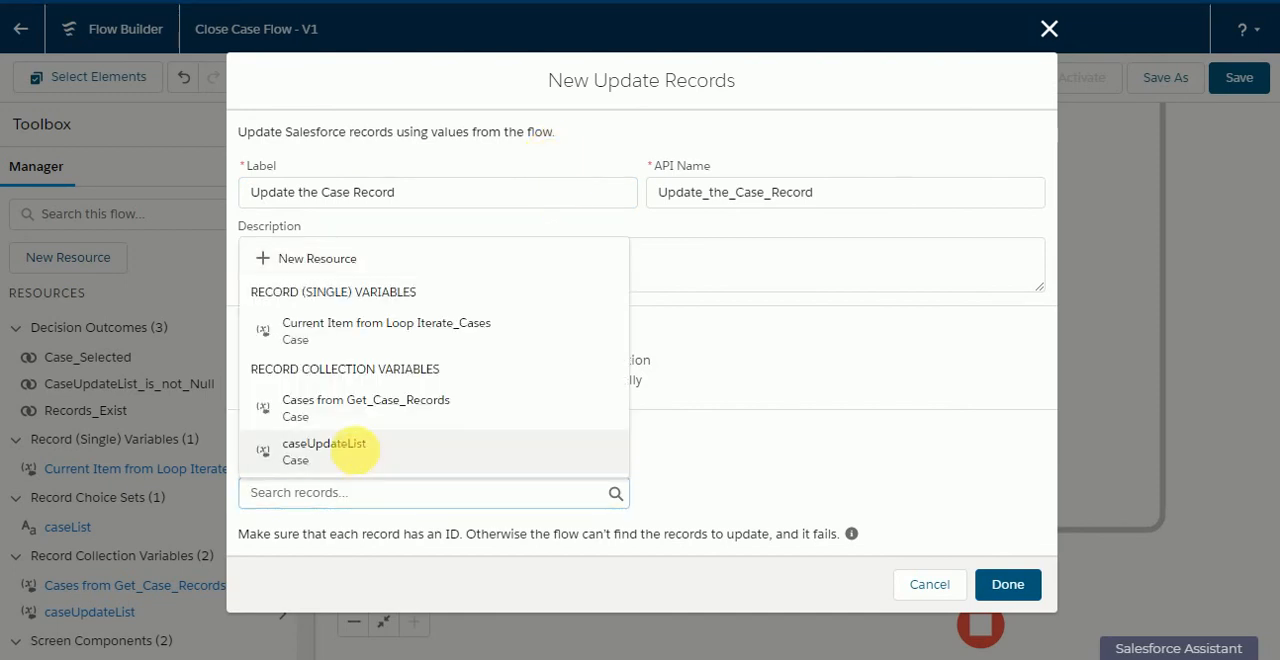
left_click(330, 450)
left_click(1007, 585)
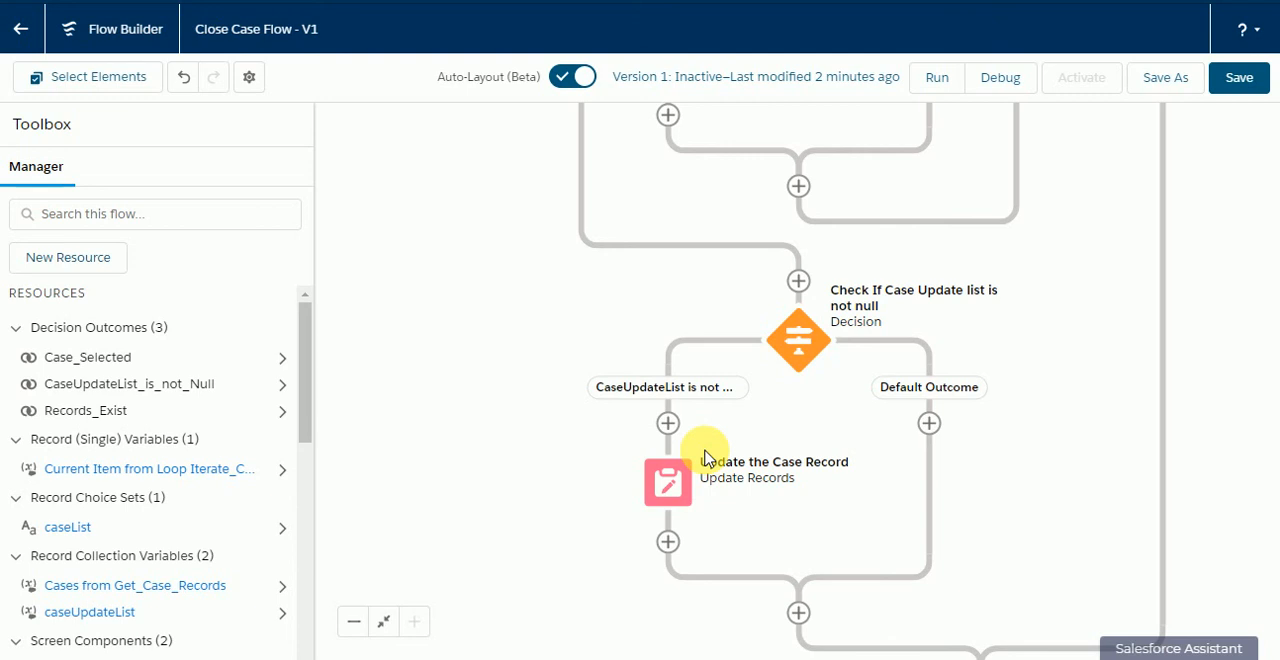
Step: Save and activate the flow, and review its elements from the final update back to the start
left_click(1245, 76)
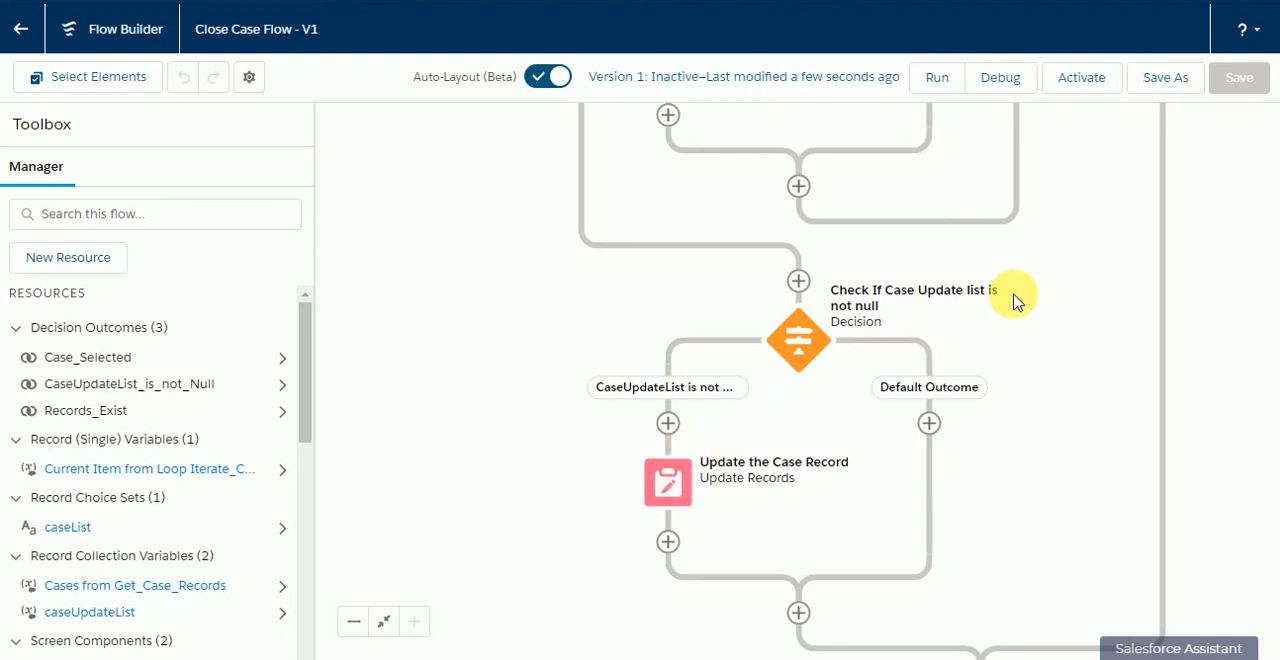
left_click(1098, 88)
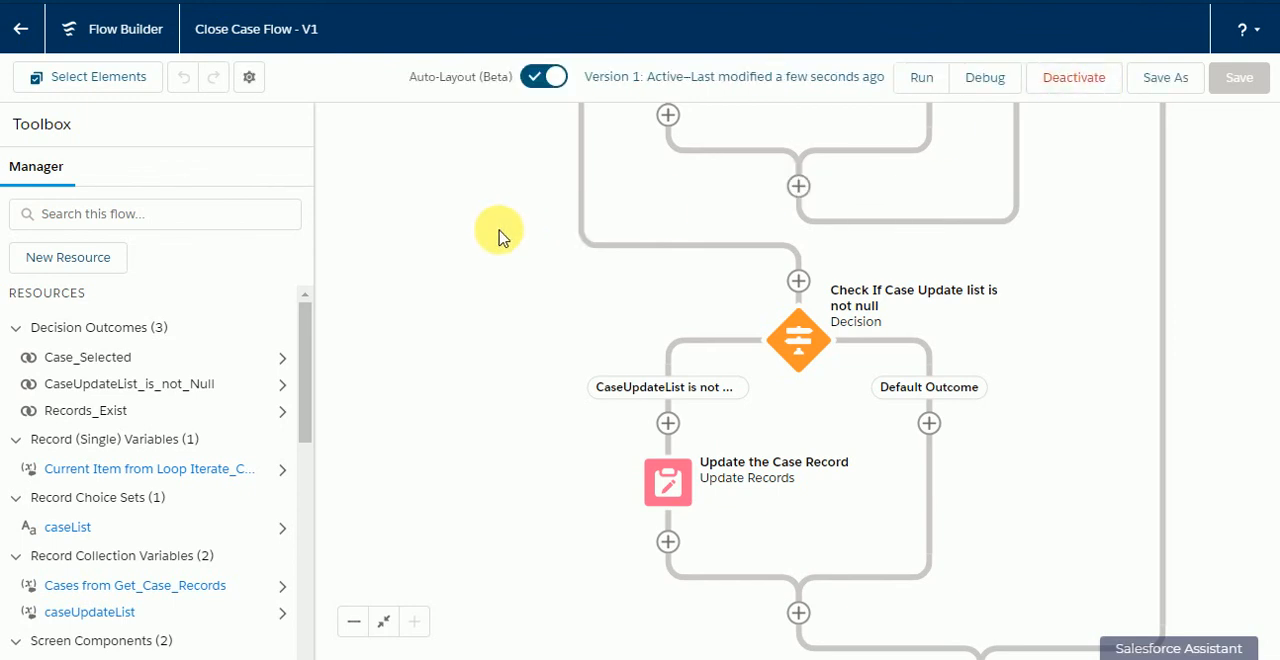
left_click_drag(500, 257, 506, 405)
left_click_drag(502, 215, 481, 385)
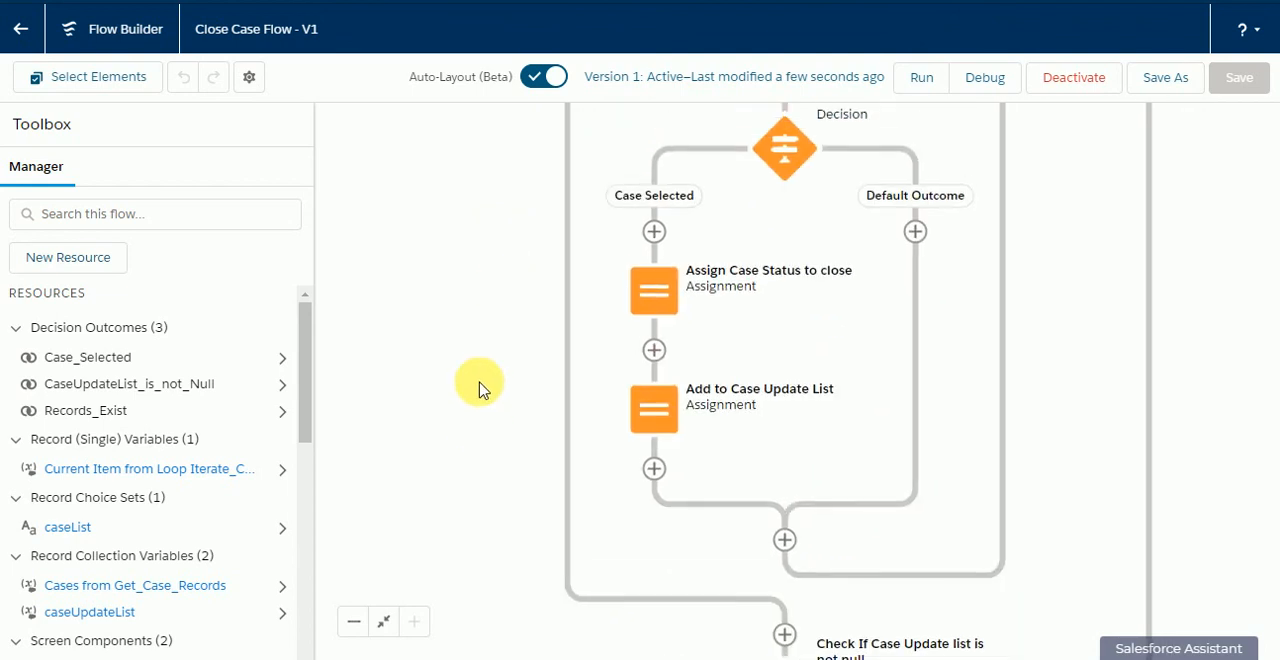
left_click_drag(488, 245, 428, 512)
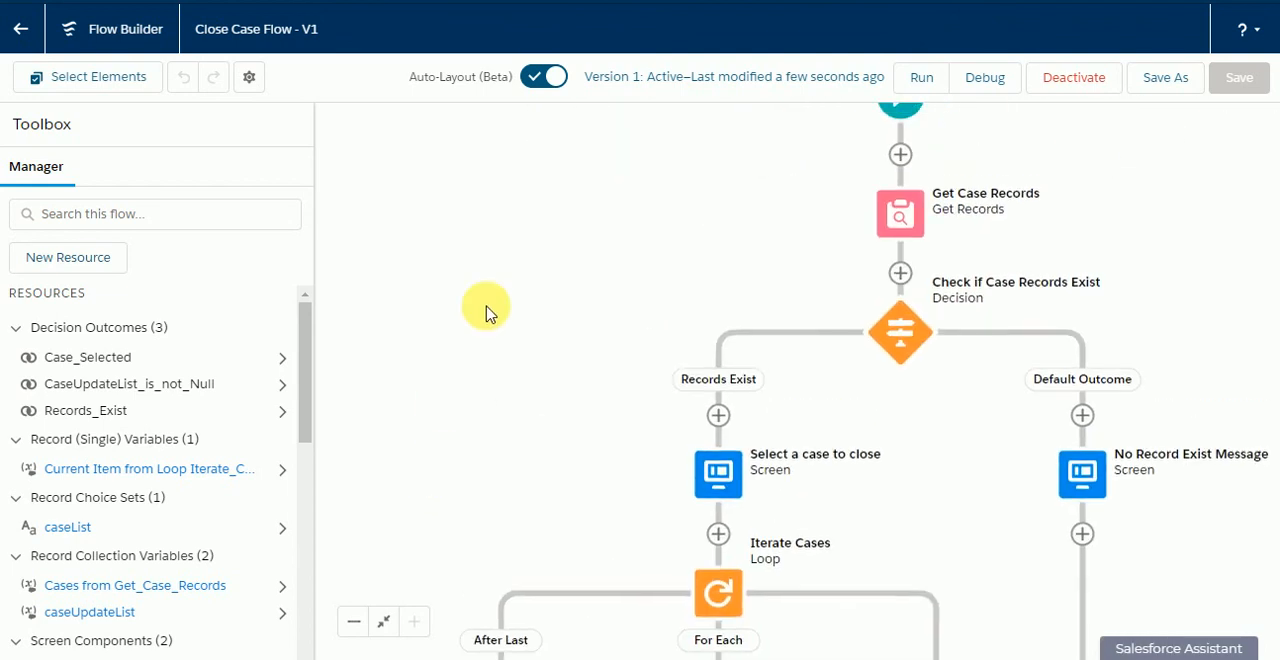
left_click_drag(486, 306, 441, 440)
left_click_drag(554, 285, 430, 268)
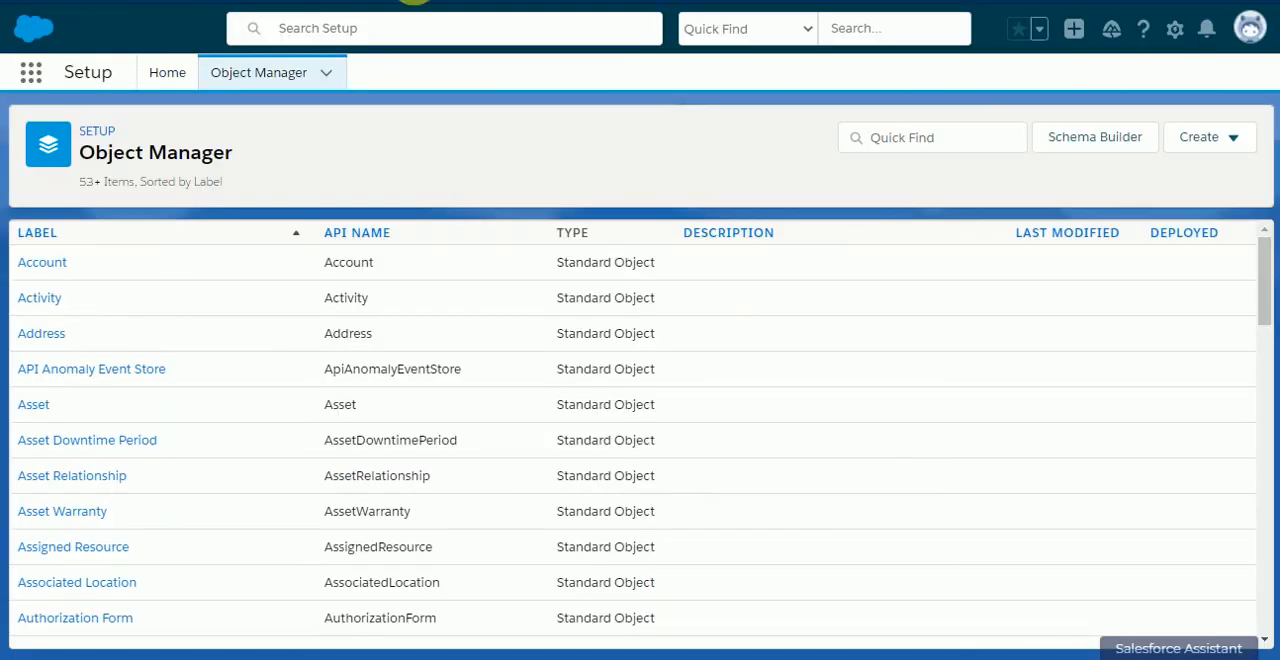
Step: Start a new action on the Account object with action type Flow and the flow Close Case Flow
left_click(43, 263)
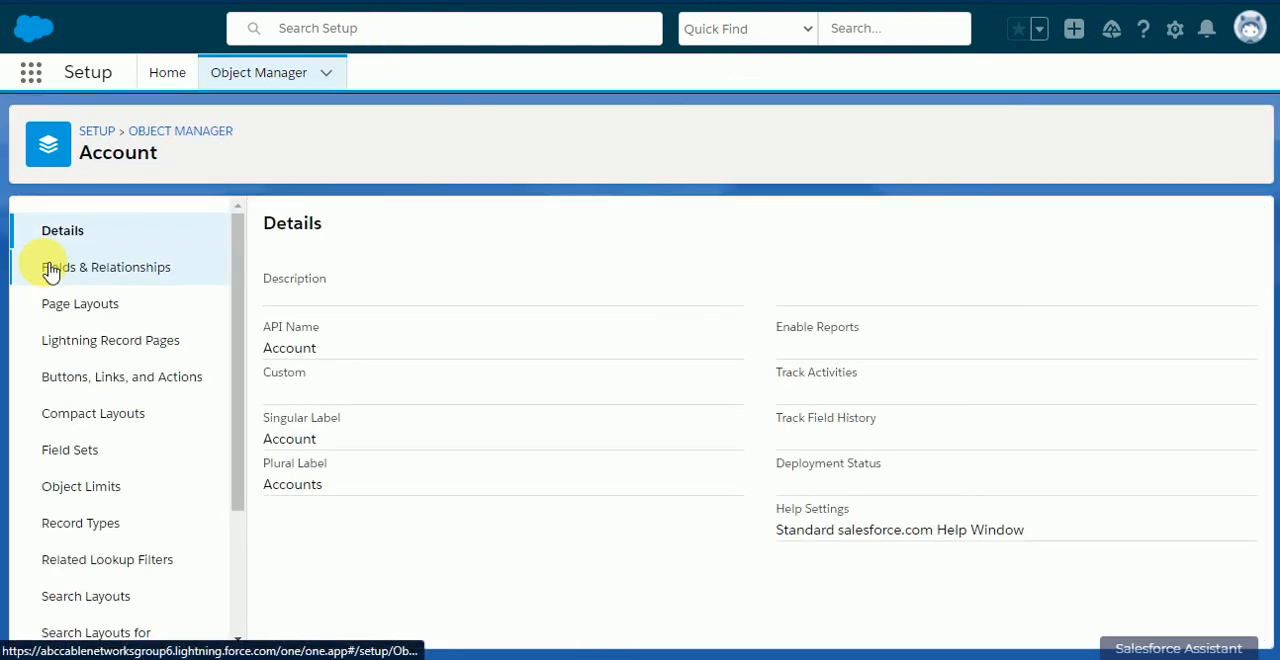
left_click(88, 378)
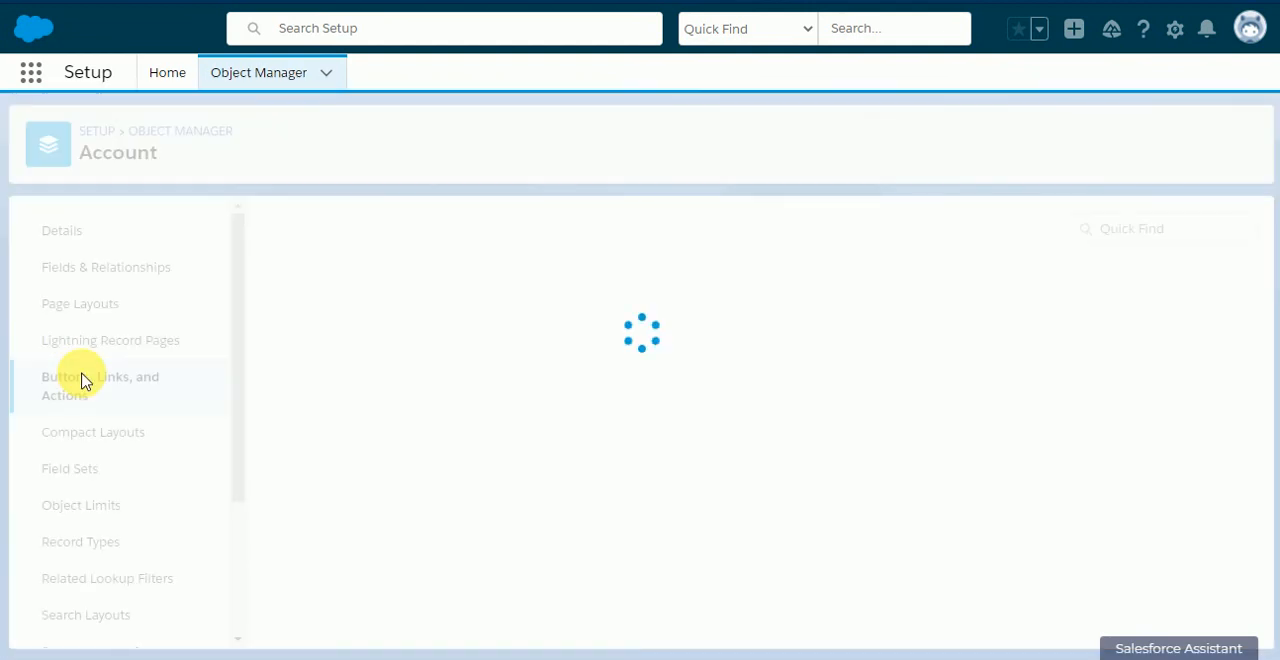
left_click(1072, 230)
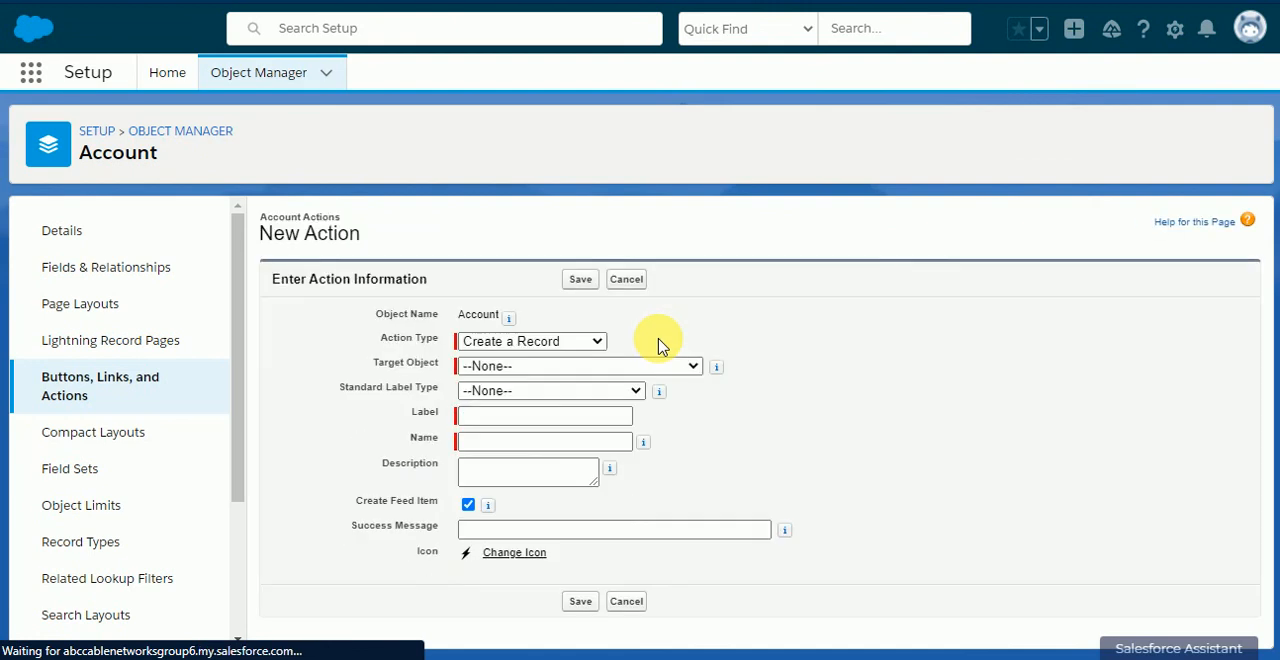
left_click(514, 341)
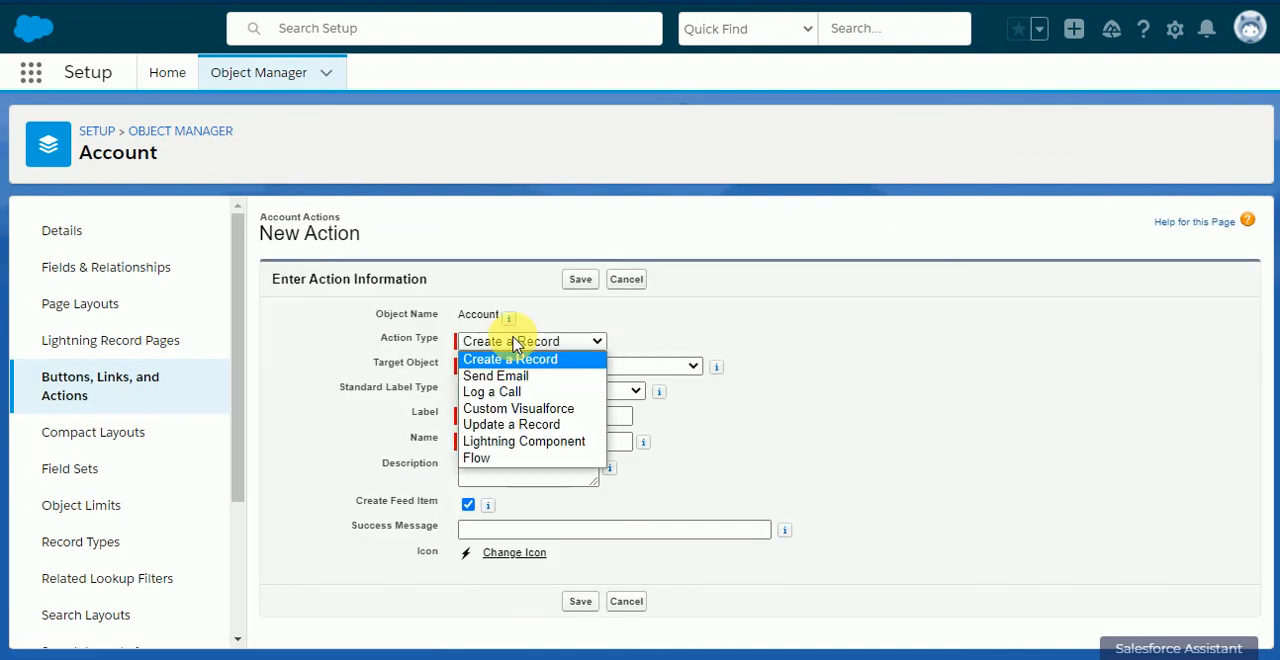
left_click(501, 460)
left_click(527, 370)
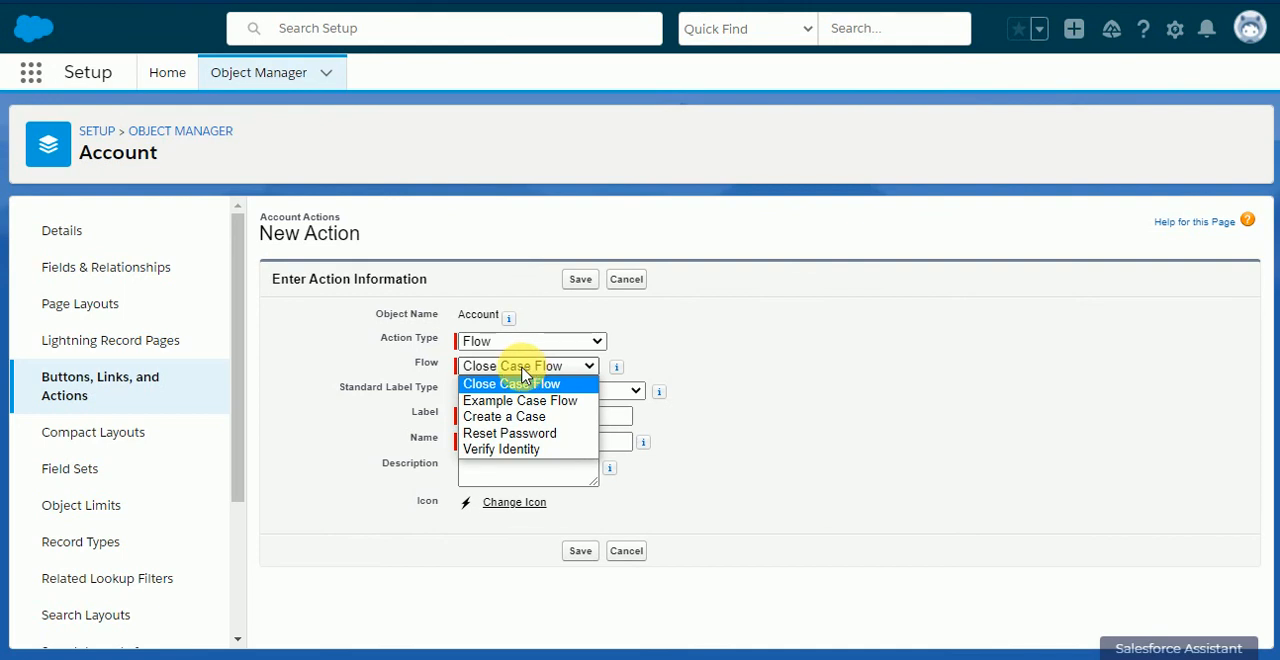
left_click(798, 366)
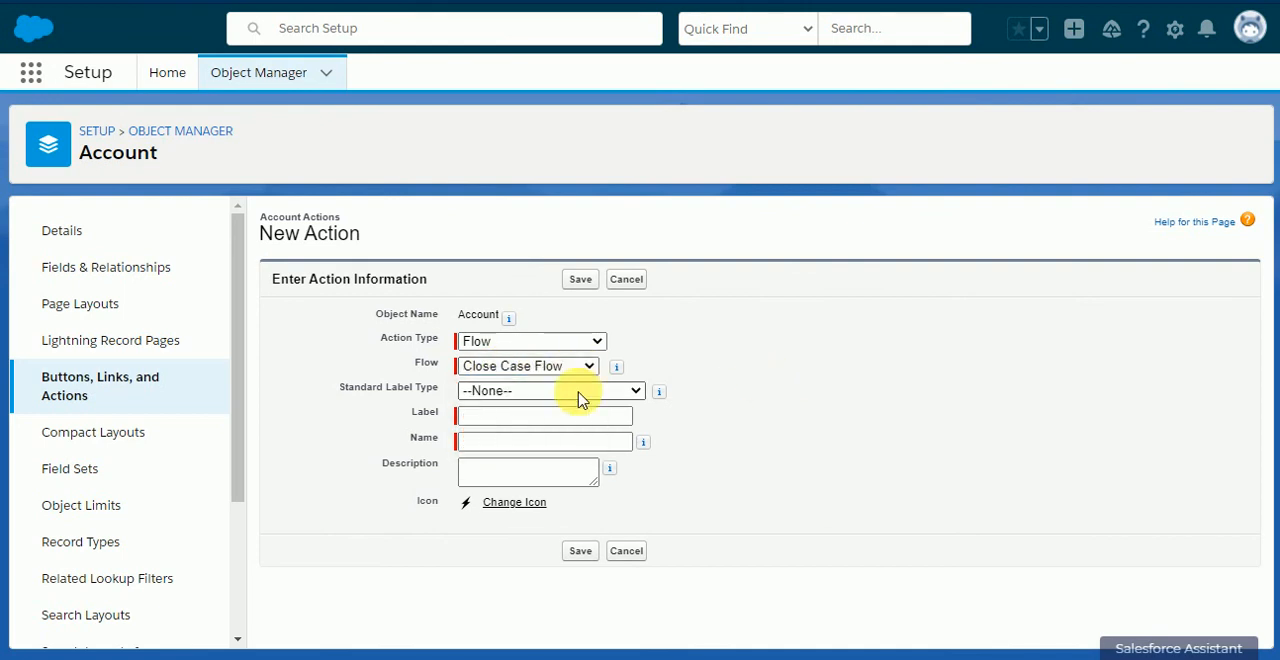
Step: Label the new account action "Close Case" and save it
left_click(525, 416)
type("Close ")
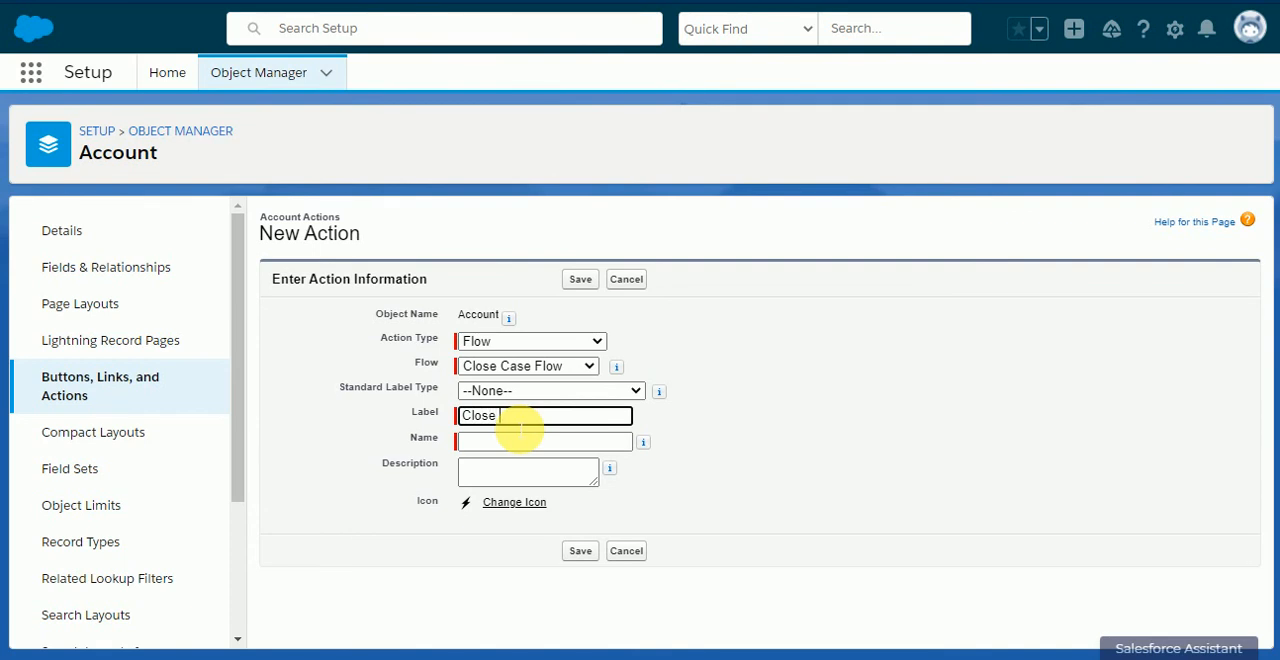
type("Case")
left_click(806, 331)
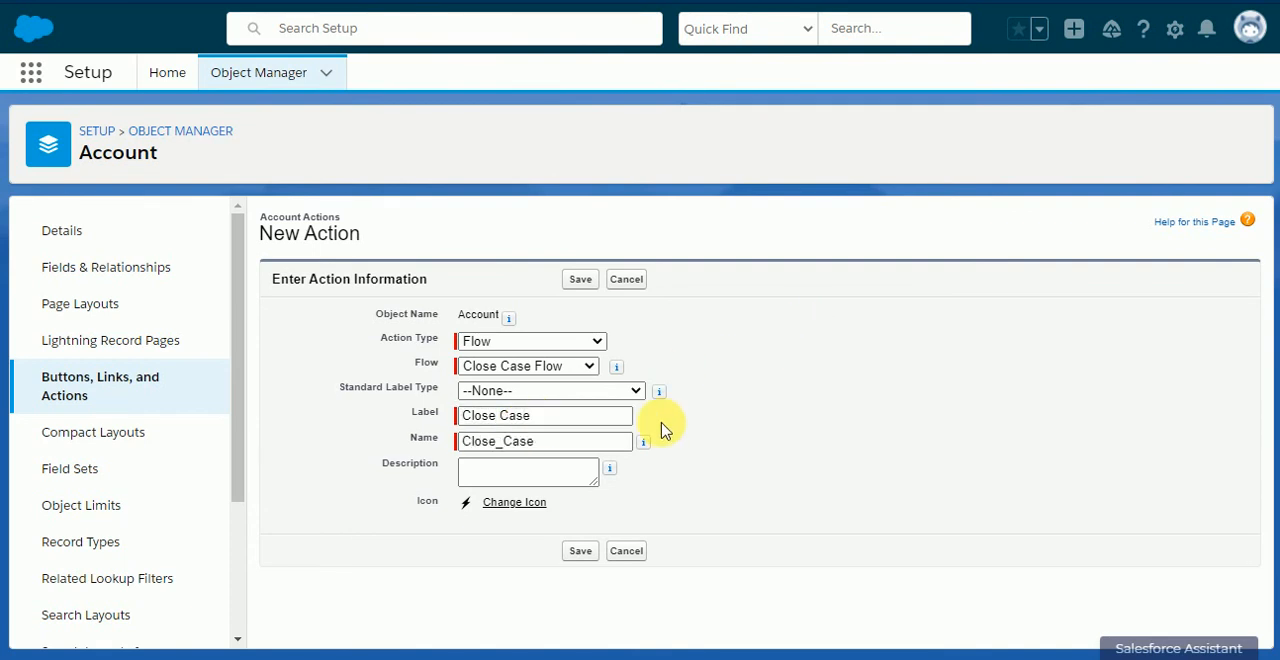
left_click(584, 552)
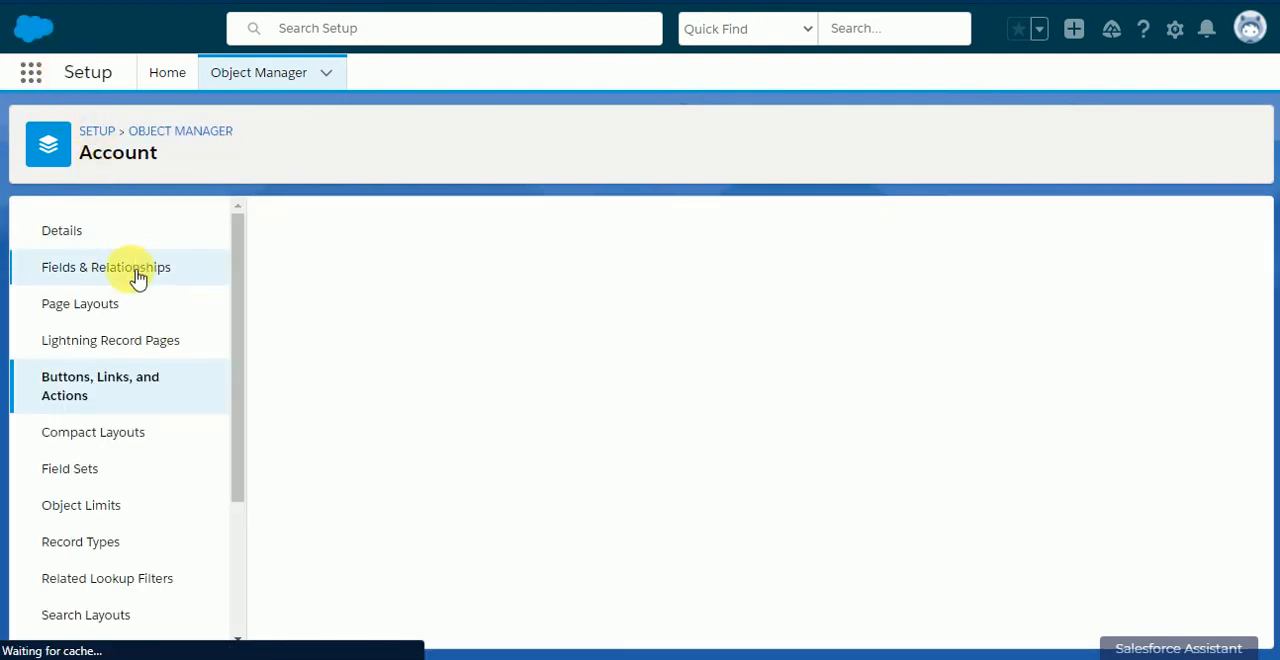
Step: Add the Close Case action to the Account Layout's mobile and Lightning actions and save the layout
left_click(104, 306)
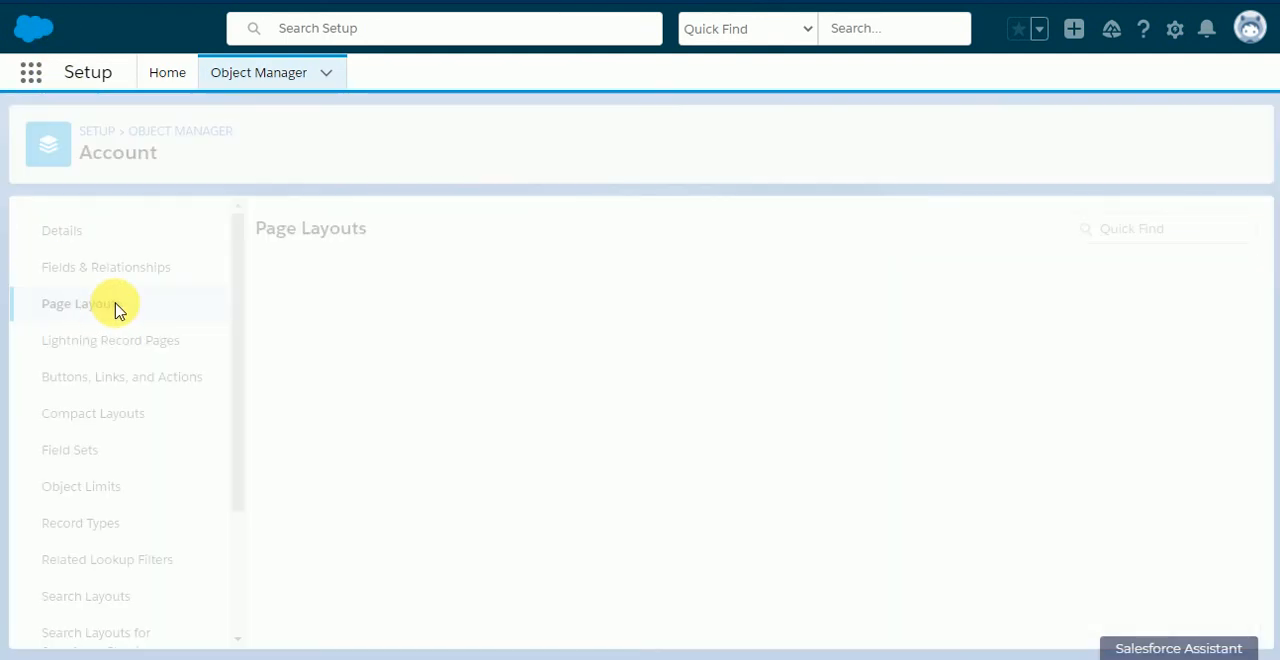
left_click(302, 316)
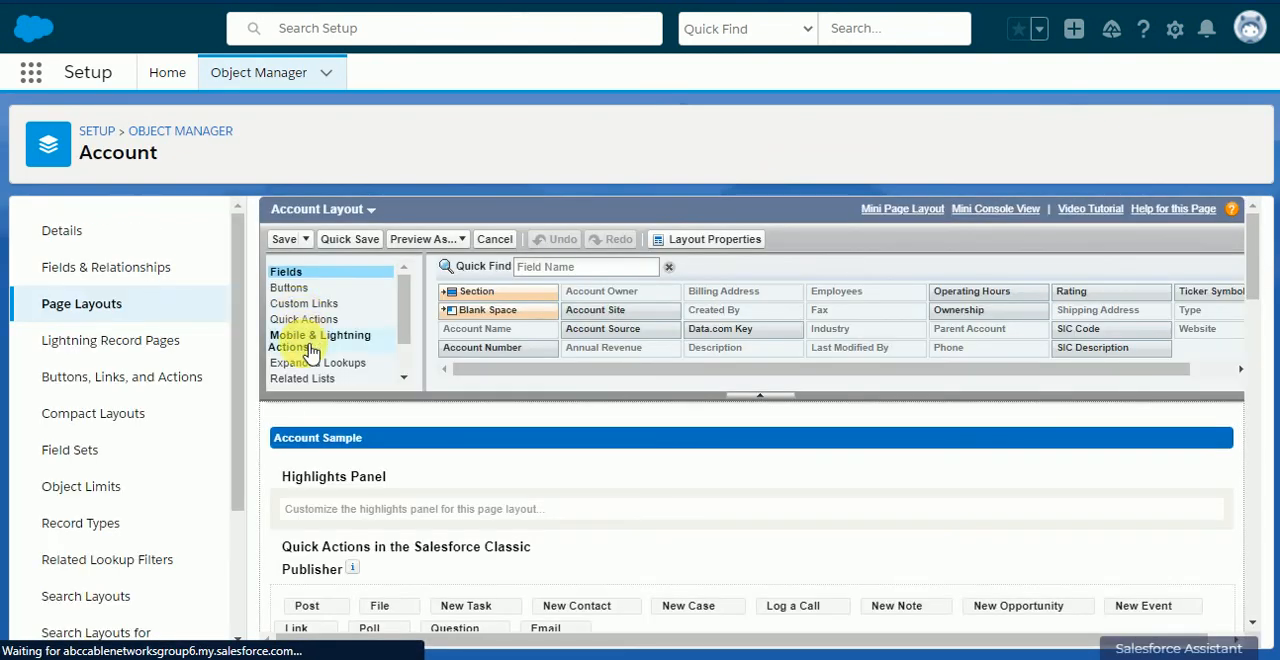
left_click(311, 345)
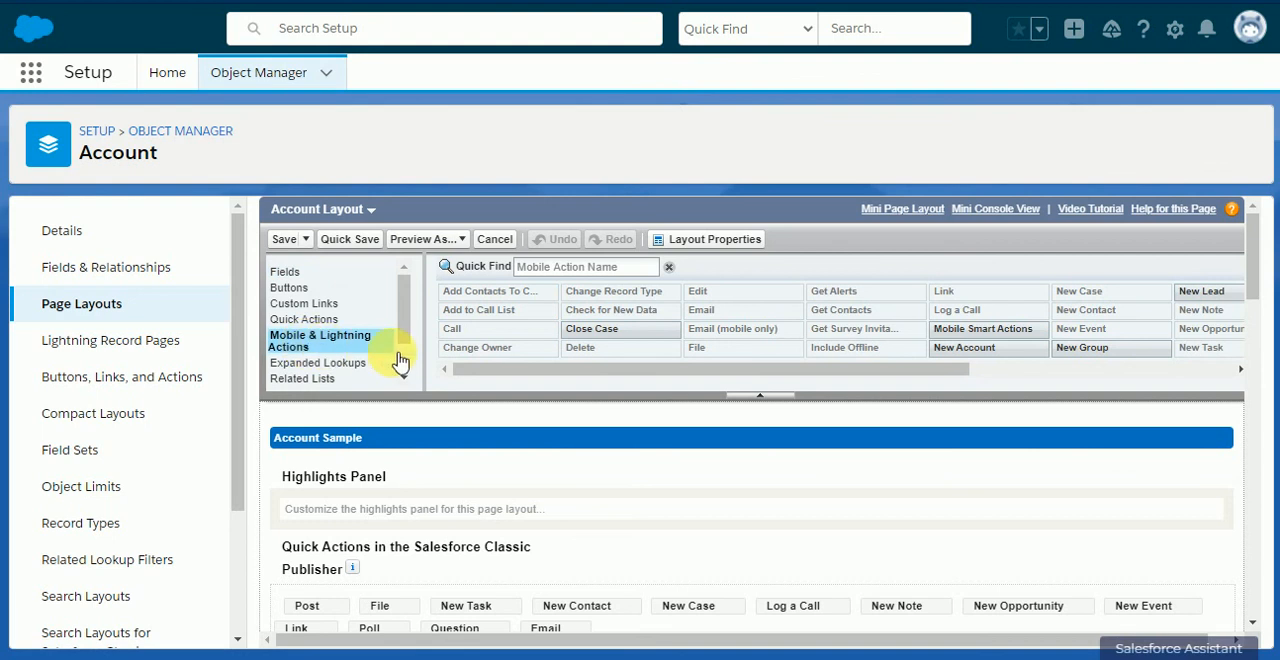
left_click_drag(629, 335, 309, 537)
scroll(409, 531, "down", 2)
left_click(286, 213)
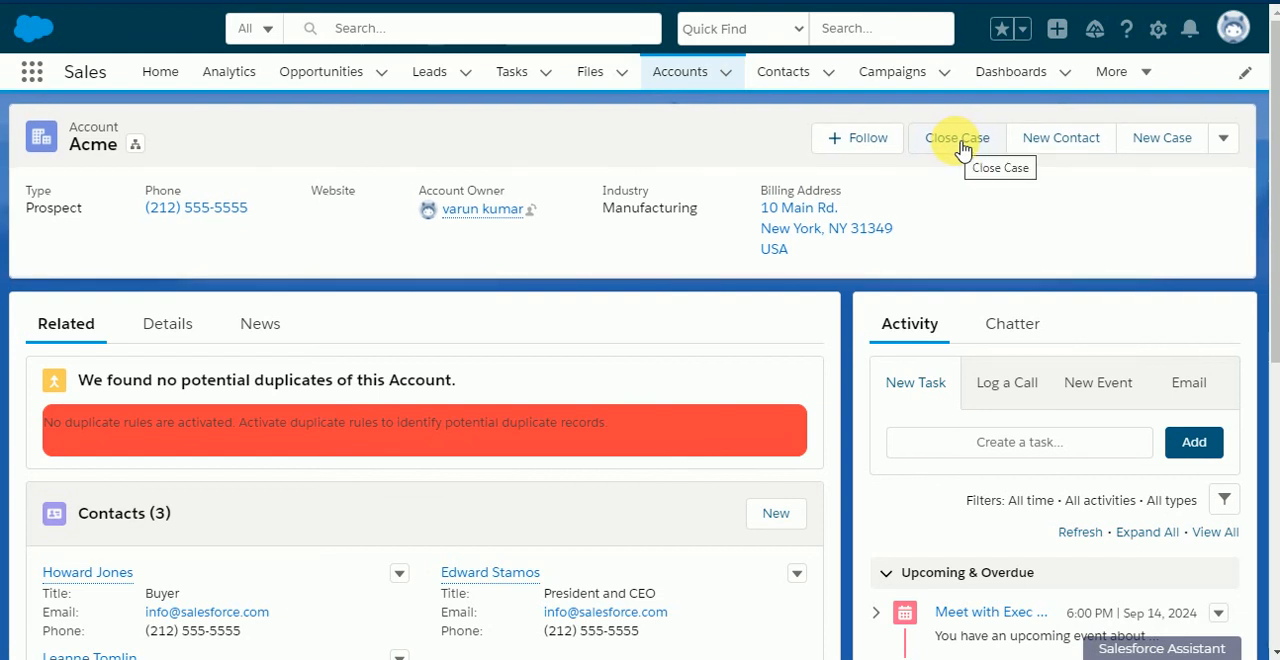
Step: Run the Close Case action on the Acme account for "Sample Case 2: The widgets we received are the wrong size." and check that case's details
scroll(414, 325, "down", 5)
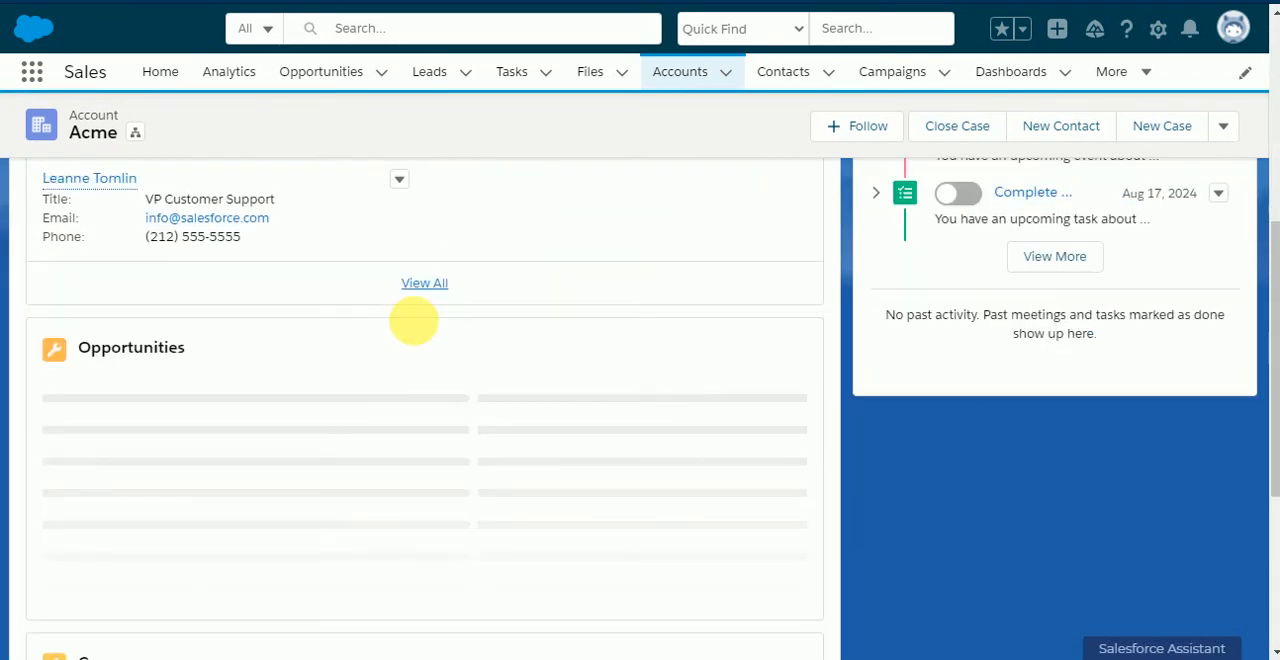
scroll(240, 382, "down", 2)
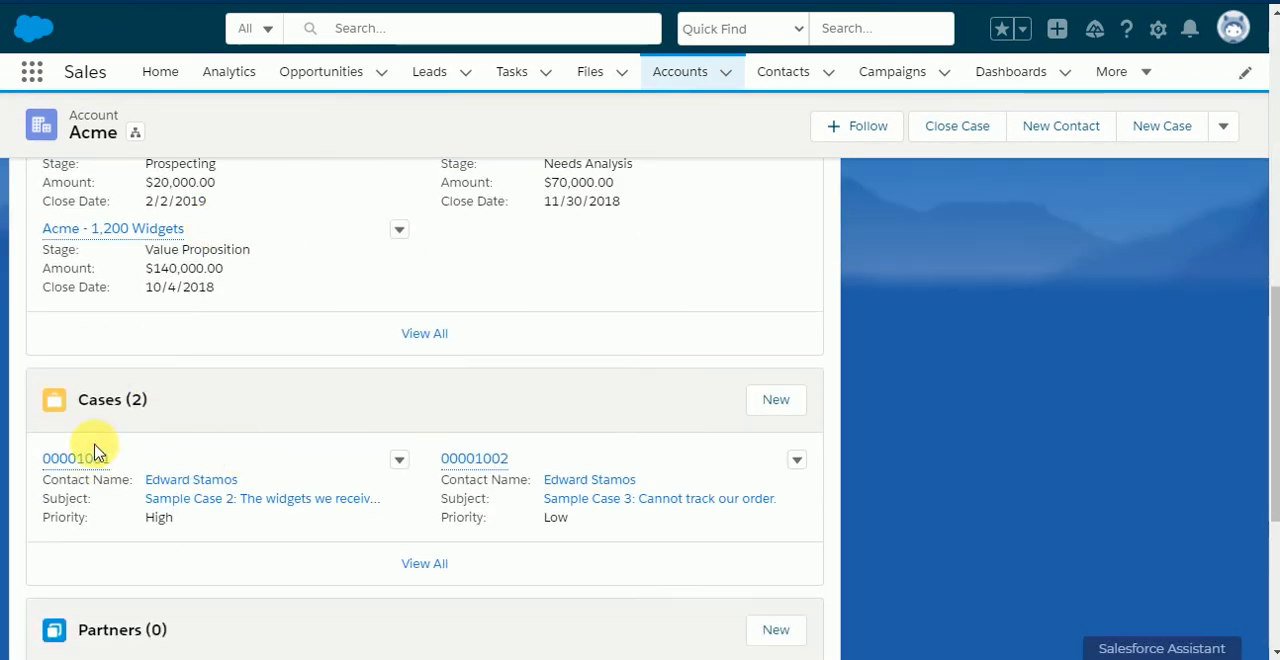
scroll(566, 466, "up", 4)
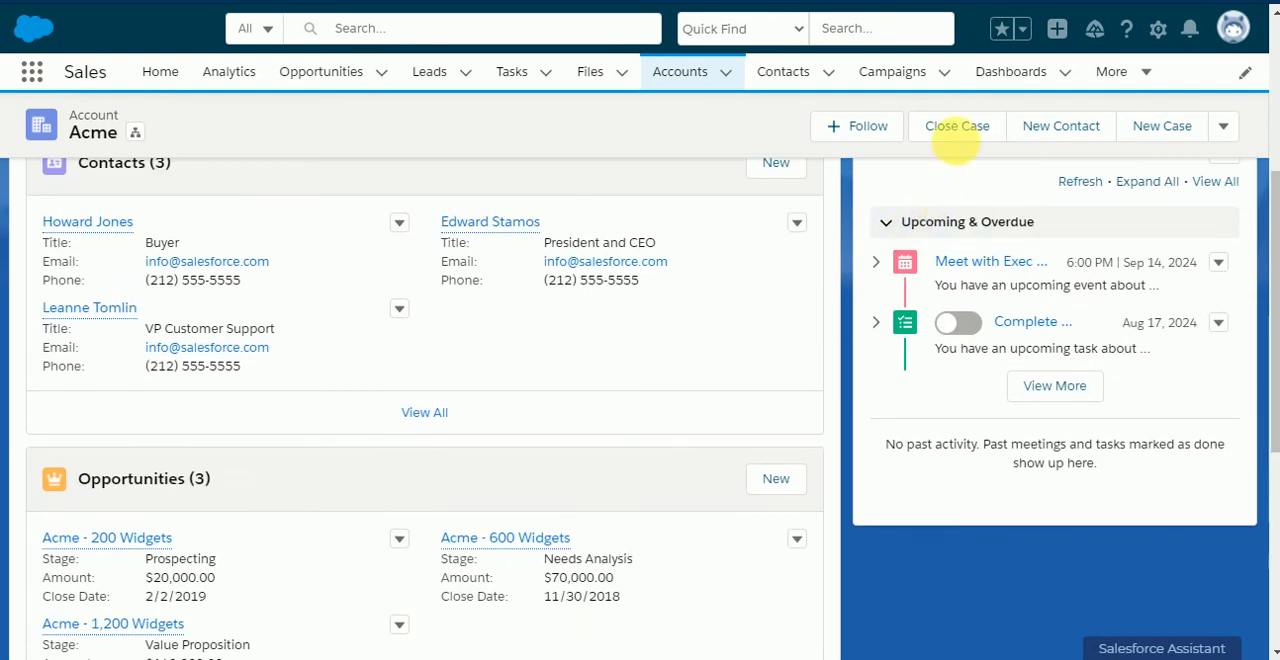
left_click(962, 127)
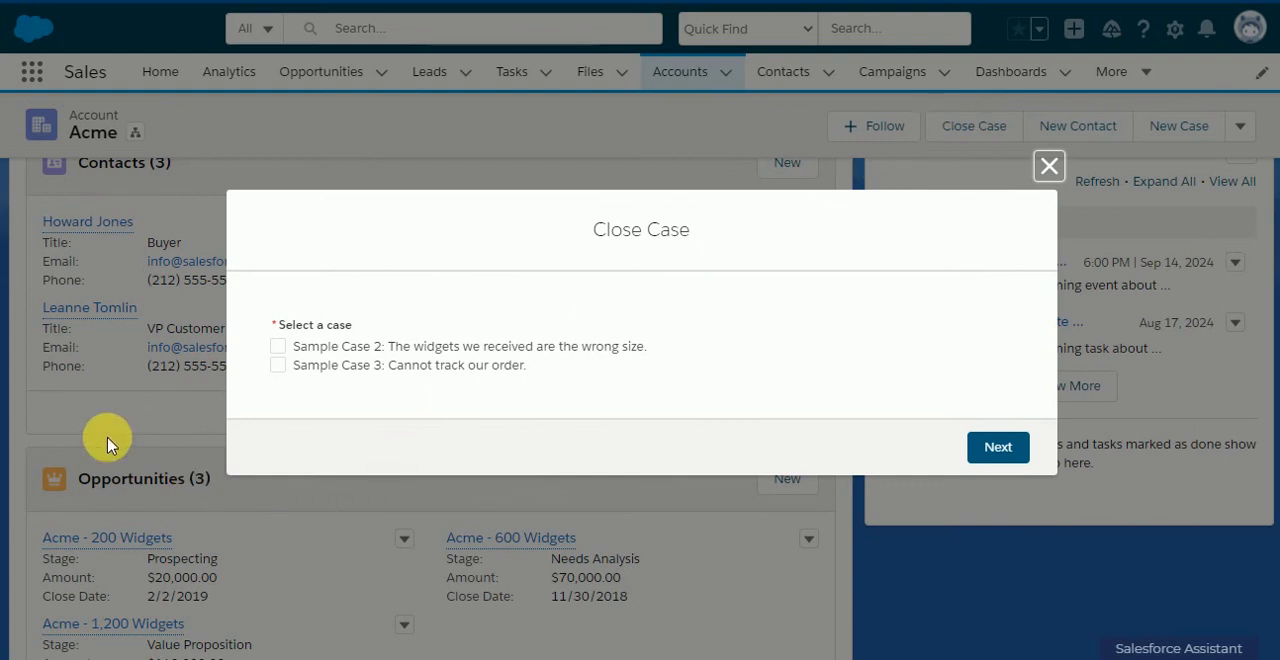
left_click(278, 347)
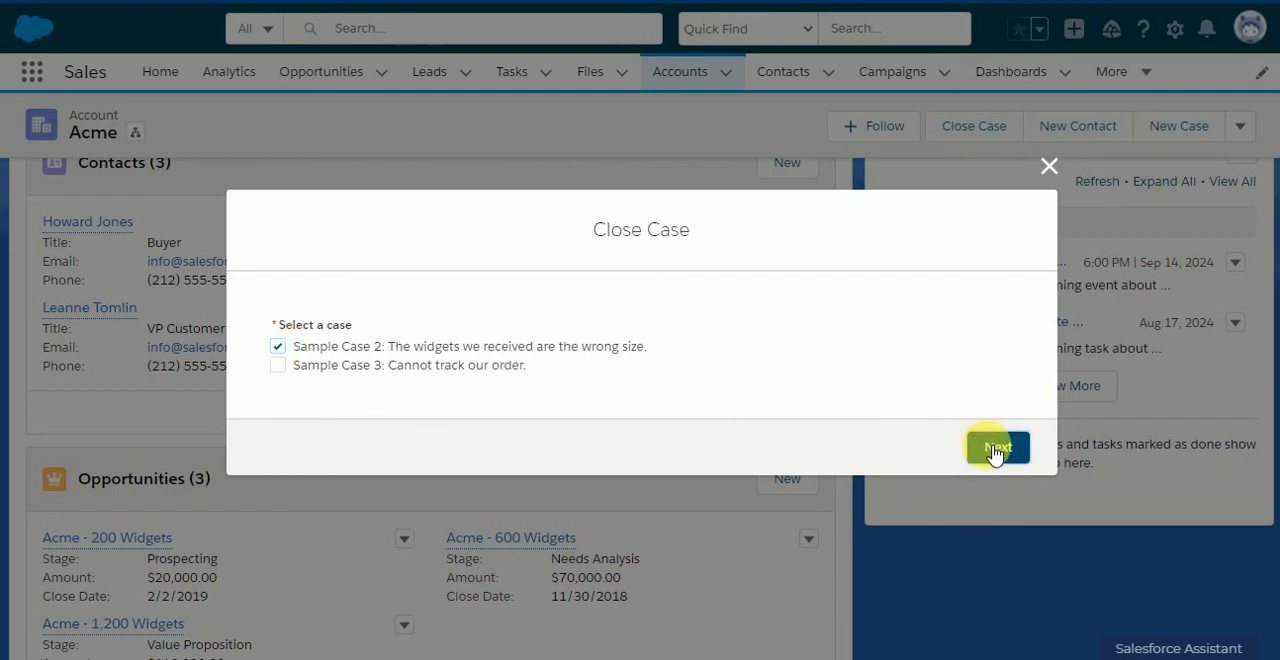
left_click(995, 450)
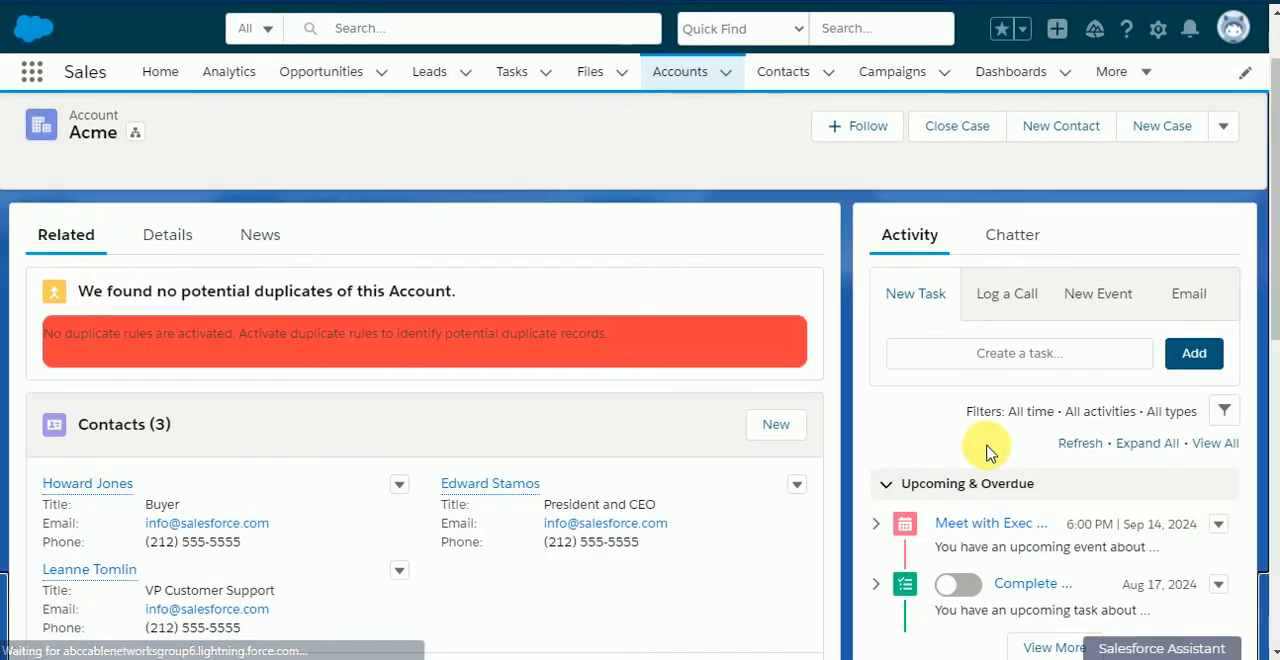
scroll(280, 271, "down", 6)
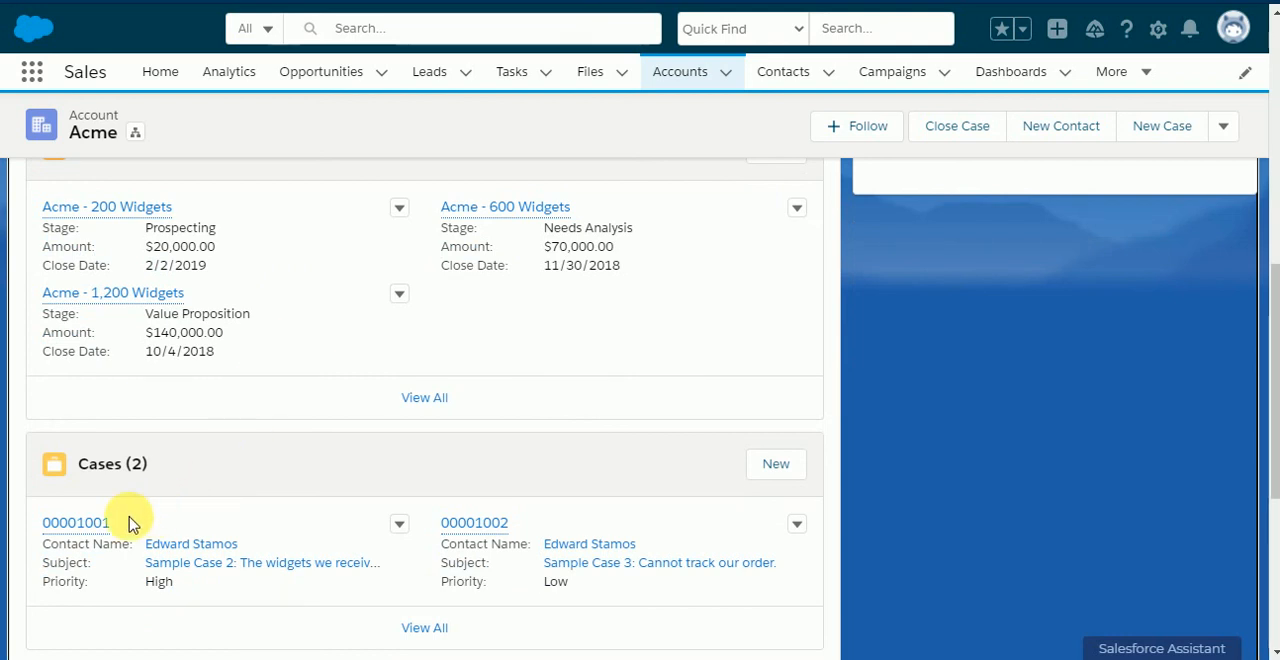
mouse_move(92, 528)
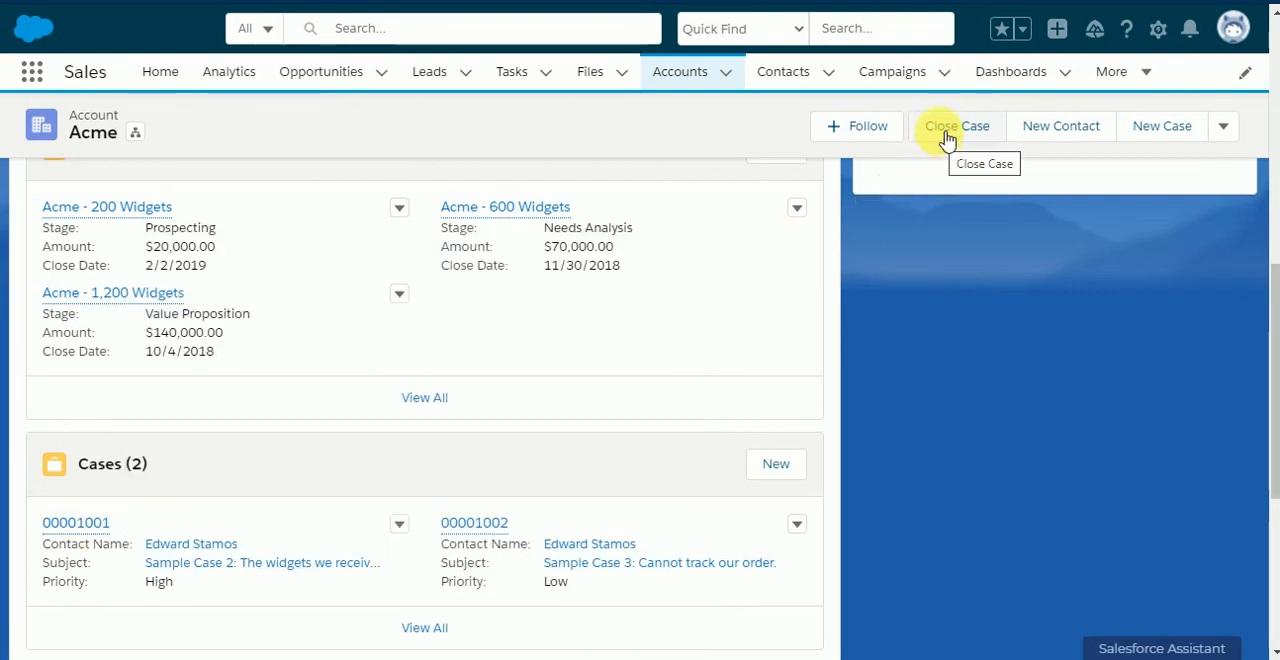
Step: Run the Close Case action for "Sample Case 3: Cannot track our order." and check that case's status in its preview
left_click(947, 138)
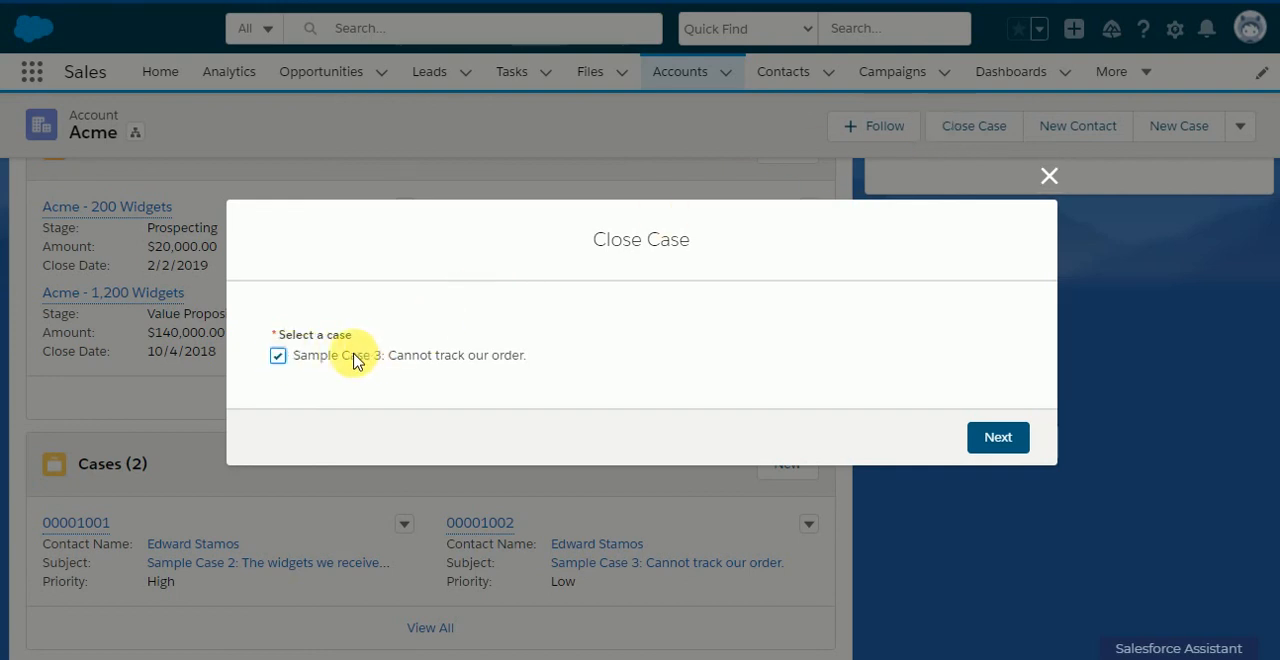
left_click(985, 438)
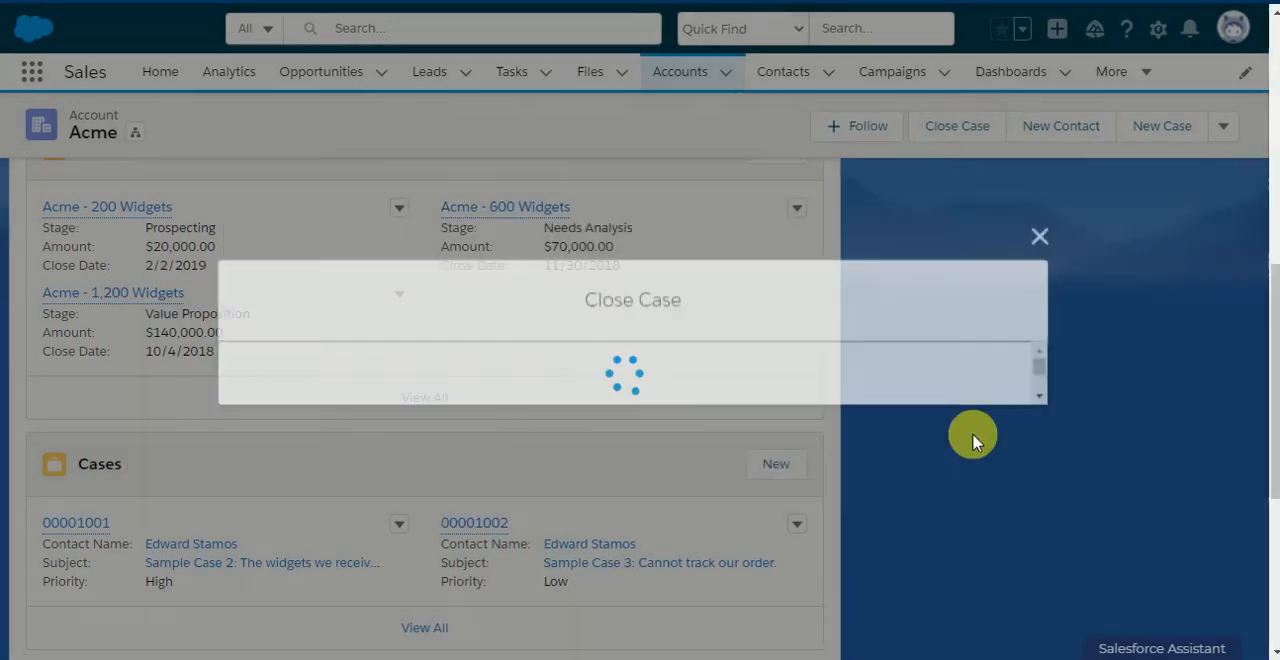
scroll(613, 468, "down", 7)
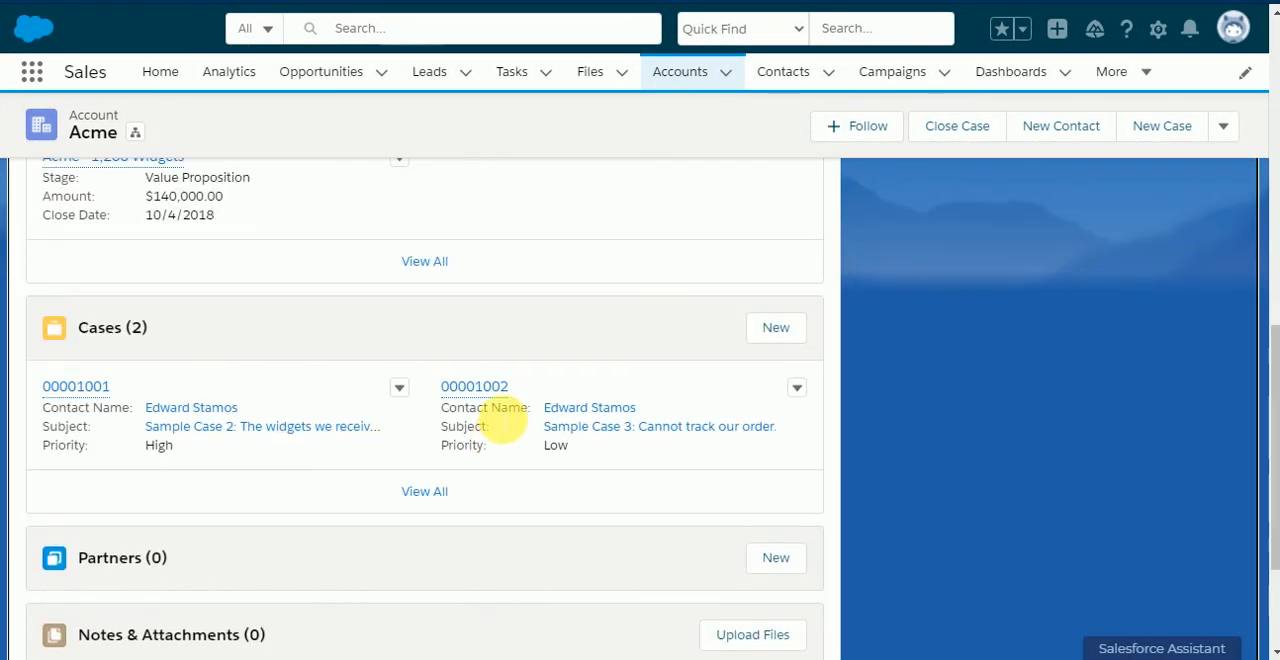
mouse_move(493, 386)
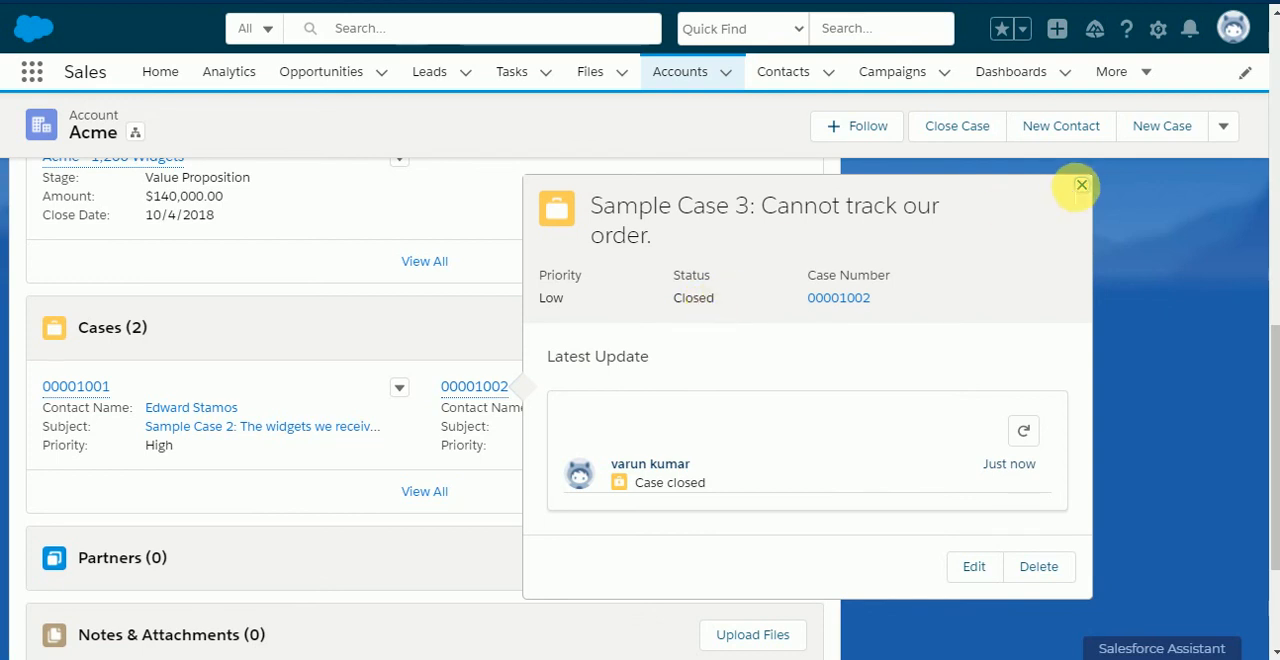
left_click(1080, 185)
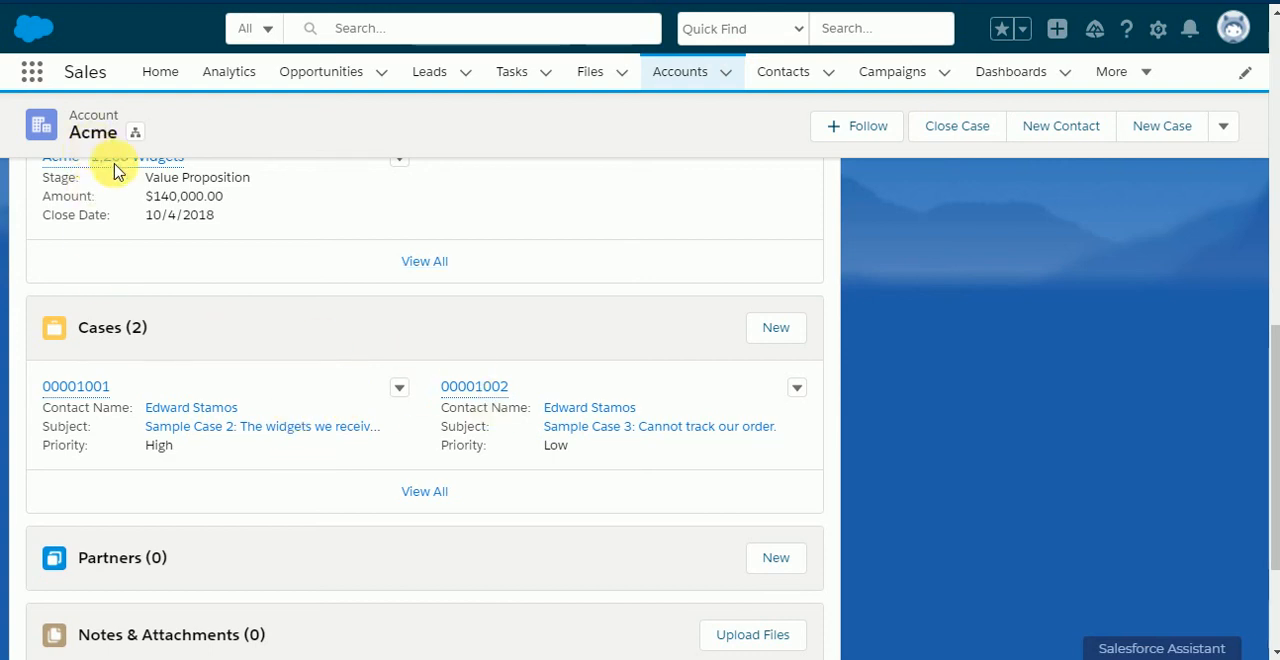
Step: Run the Close Case action on the Acme account again to check its response when both cases are closed
scroll(770, 260, "up", 10)
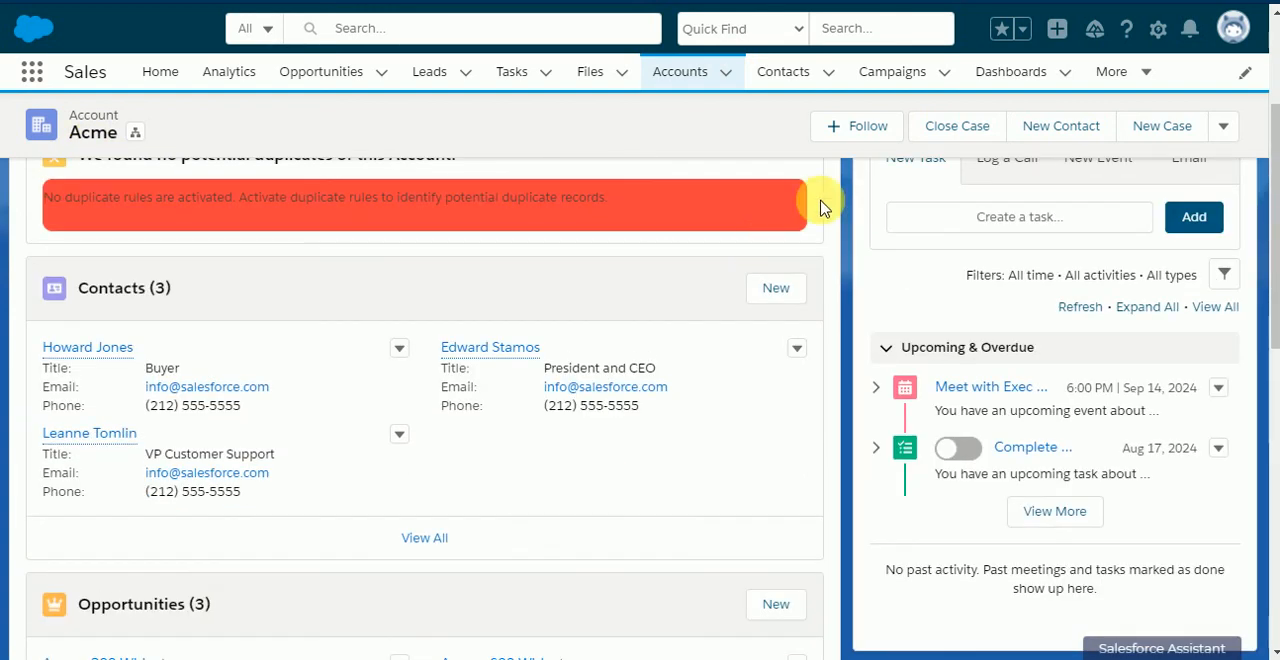
left_click(943, 127)
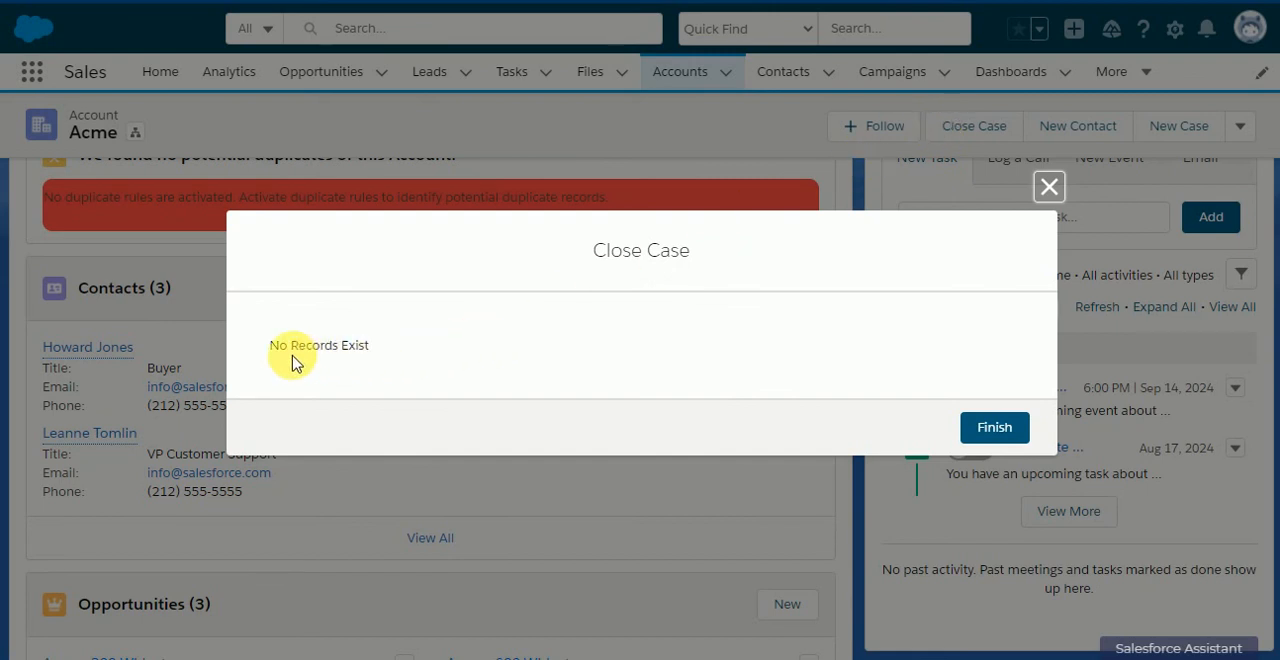
left_click_drag(270, 346, 418, 350)
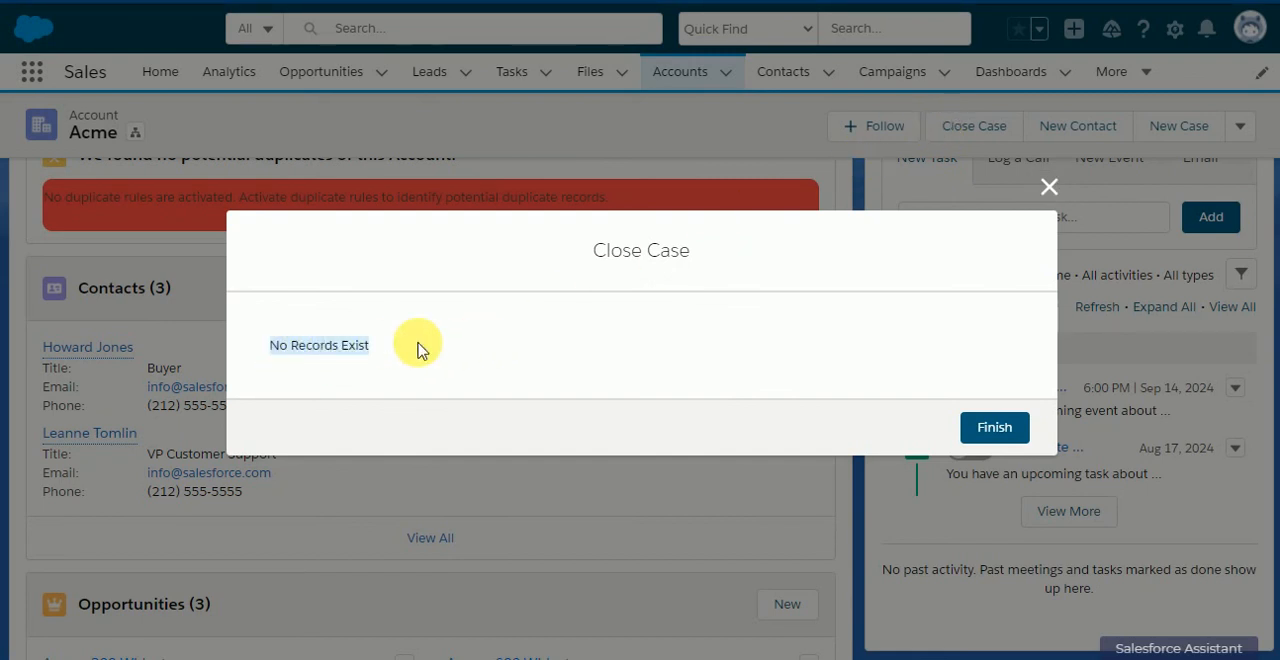